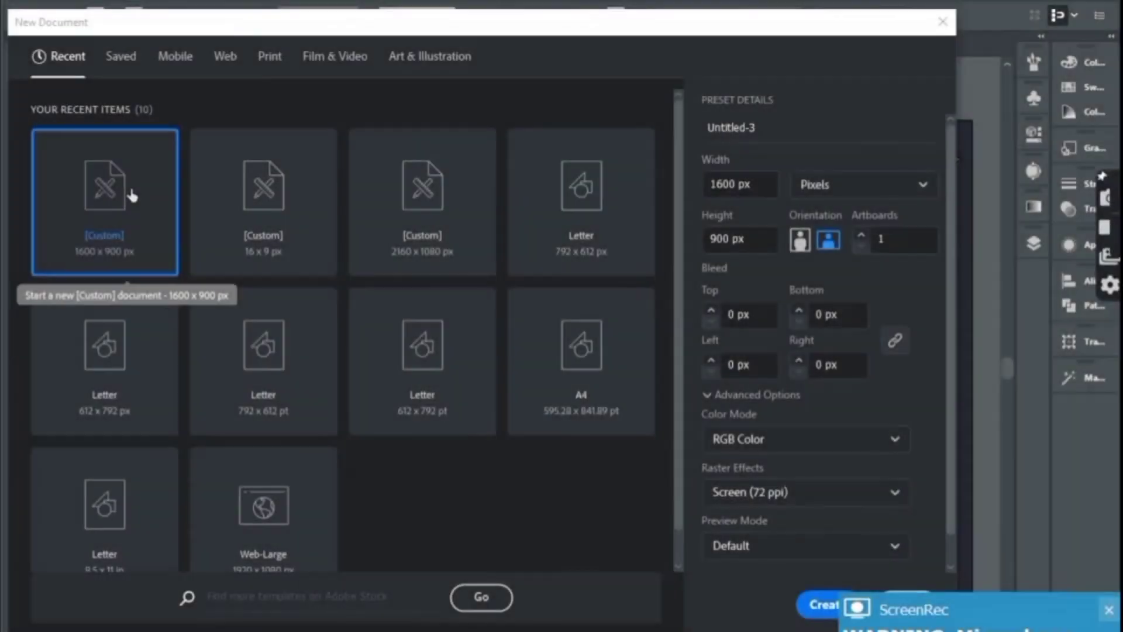
Create the 1600 × 900 px document and drag the fries-box game screenshot onto its artboard
{"action": "left_click", "coordinate": [828, 605]}
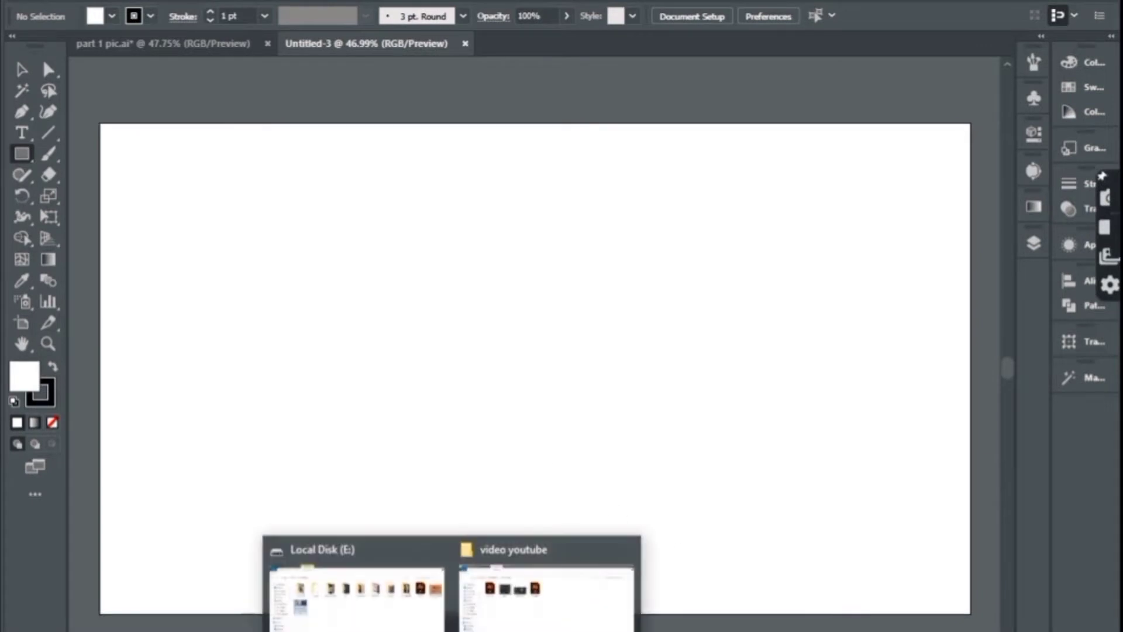
{"action": "left_click", "coordinate": [357, 579]}
{"action": "mouse_move", "coordinate": [173, 173]}
{"action": "left_mouse_down"}
{"action": "mouse_move", "coordinate": [490, 429]}
{"action": "mouse_move", "coordinate": [488, 417]}
{"action": "left_mouse_up"}
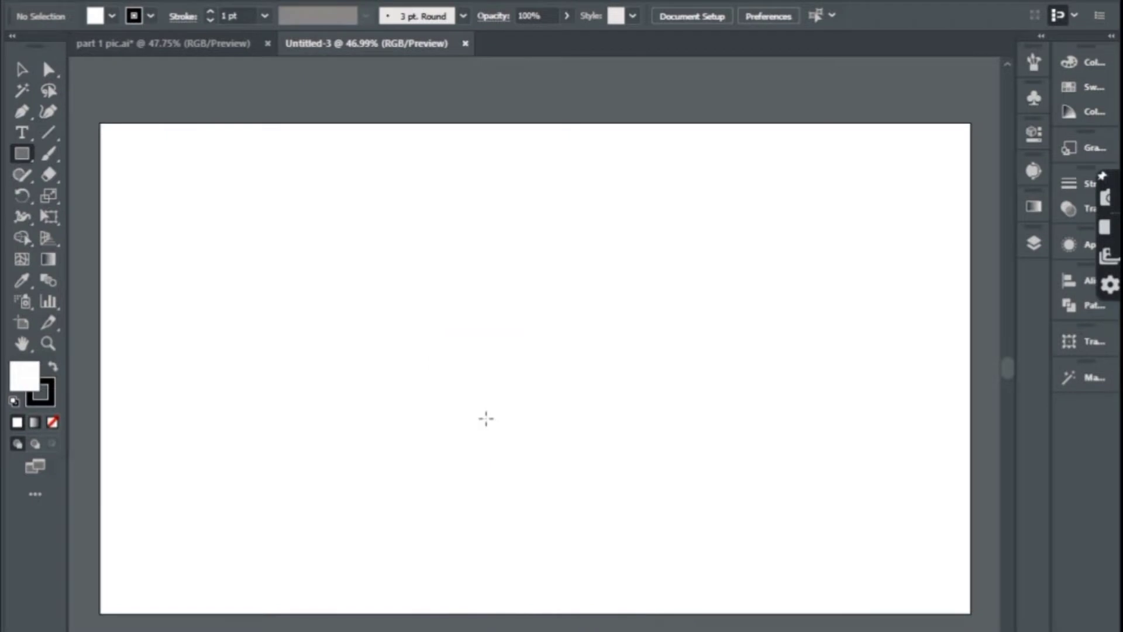
{"action": "left_click", "coordinate": [489, 418]}
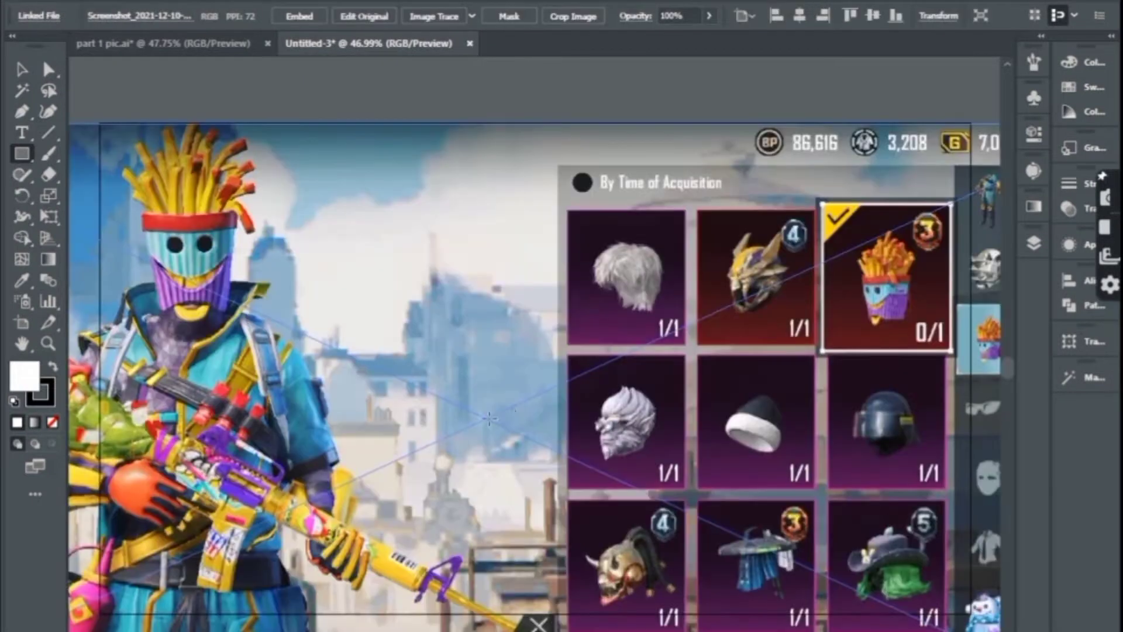
Embed the screenshot and fit the artboard to it at 2340 × 1080 px
{"action": "left_click", "coordinate": [1040, 137]}
{"action": "left_click_drag", "start_coordinate": [1012, 325], "coordinate": [1002, 433]}
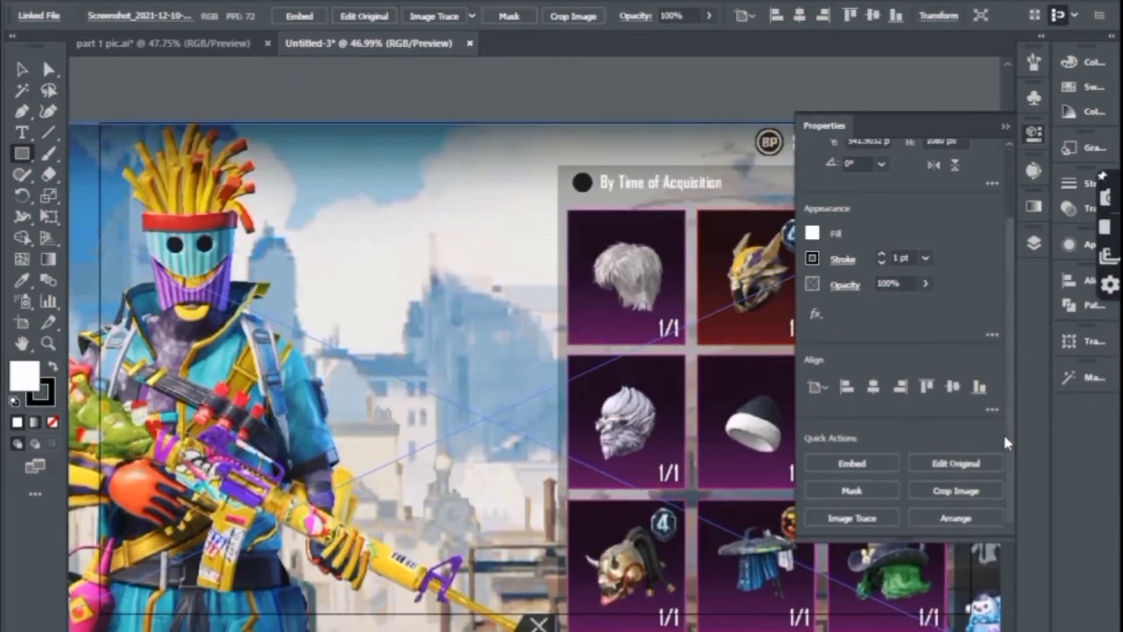
{"action": "left_click", "coordinate": [856, 468]}
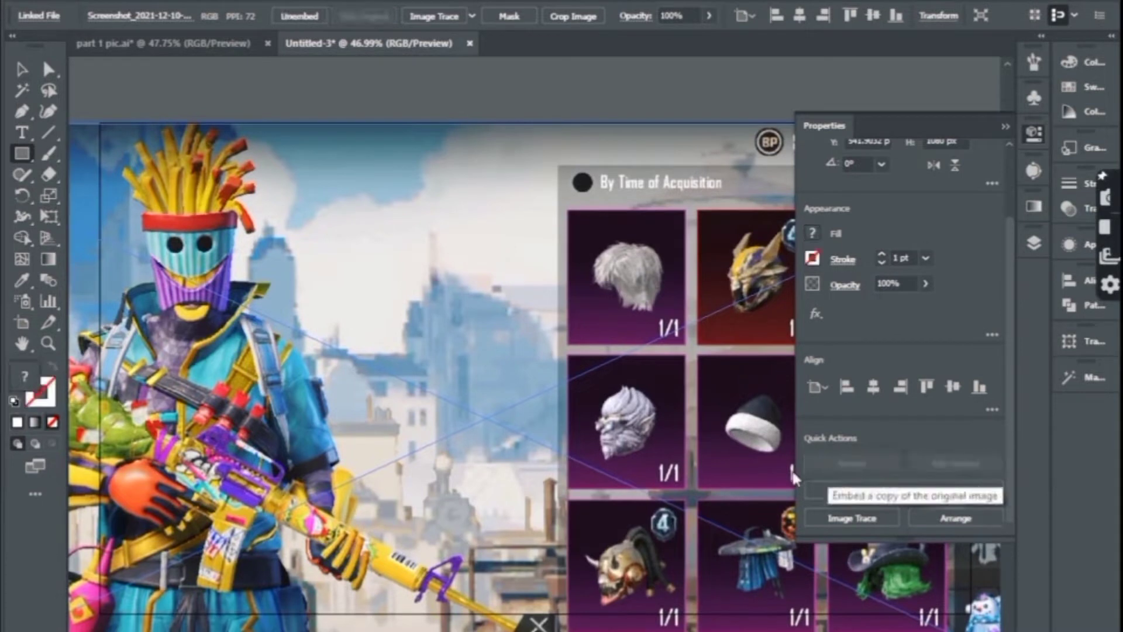
{"action": "left_click", "coordinate": [20, 321]}
{"action": "left_click", "coordinate": [512, 347]}
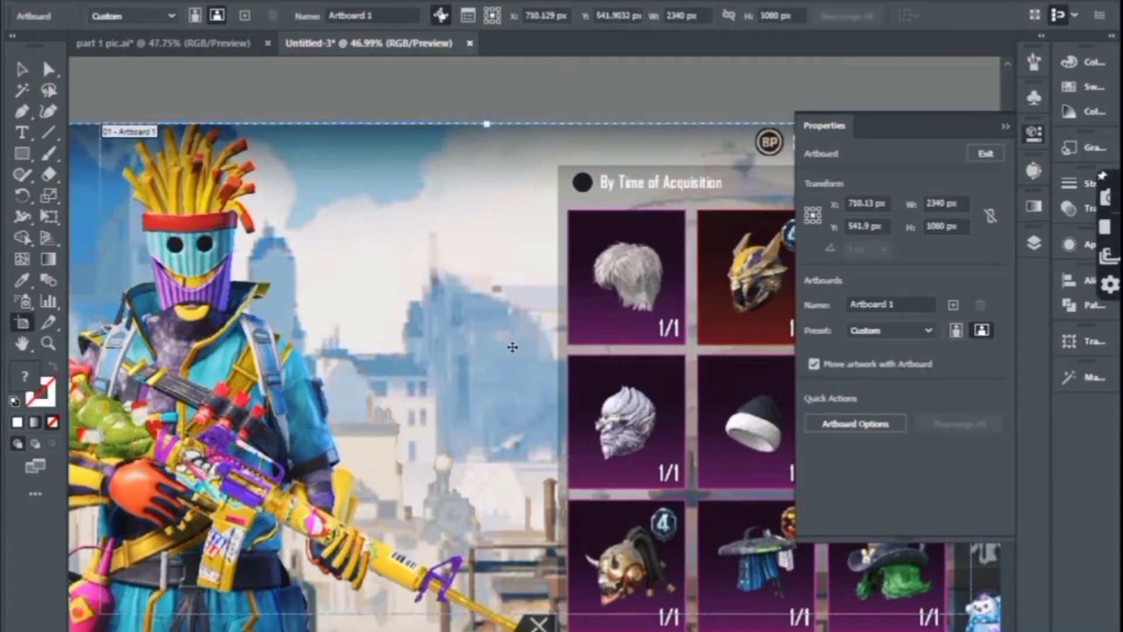
{"action": "left_click", "coordinate": [1005, 126]}
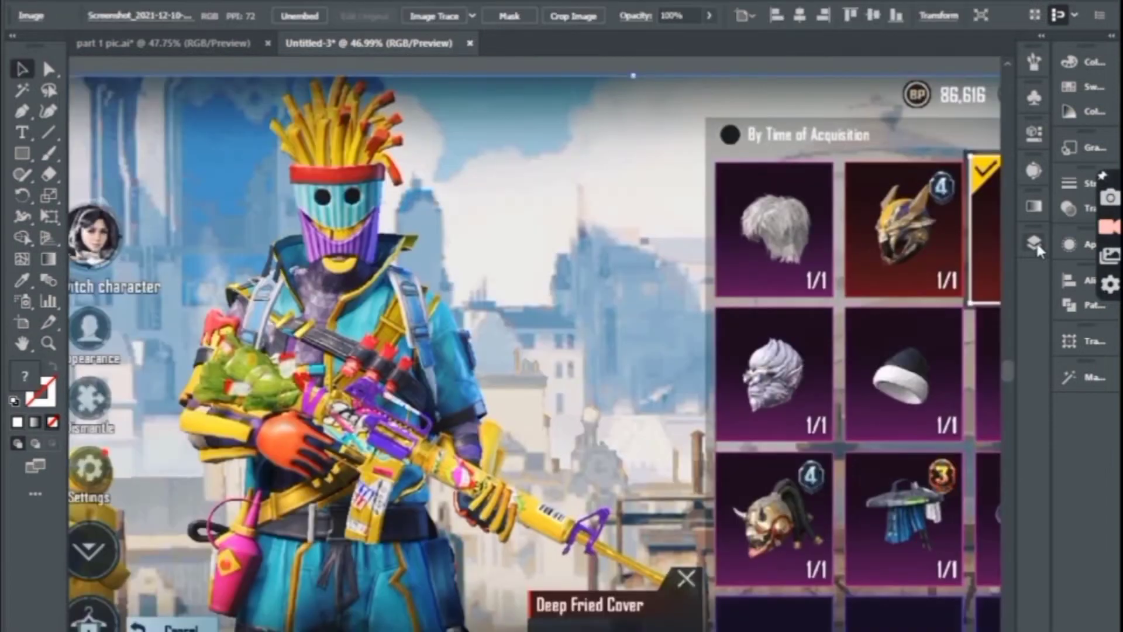
Lock Layer 1, add Layer 2 above it, and zoom in on the character's face
{"action": "left_click", "coordinate": [1034, 242]}
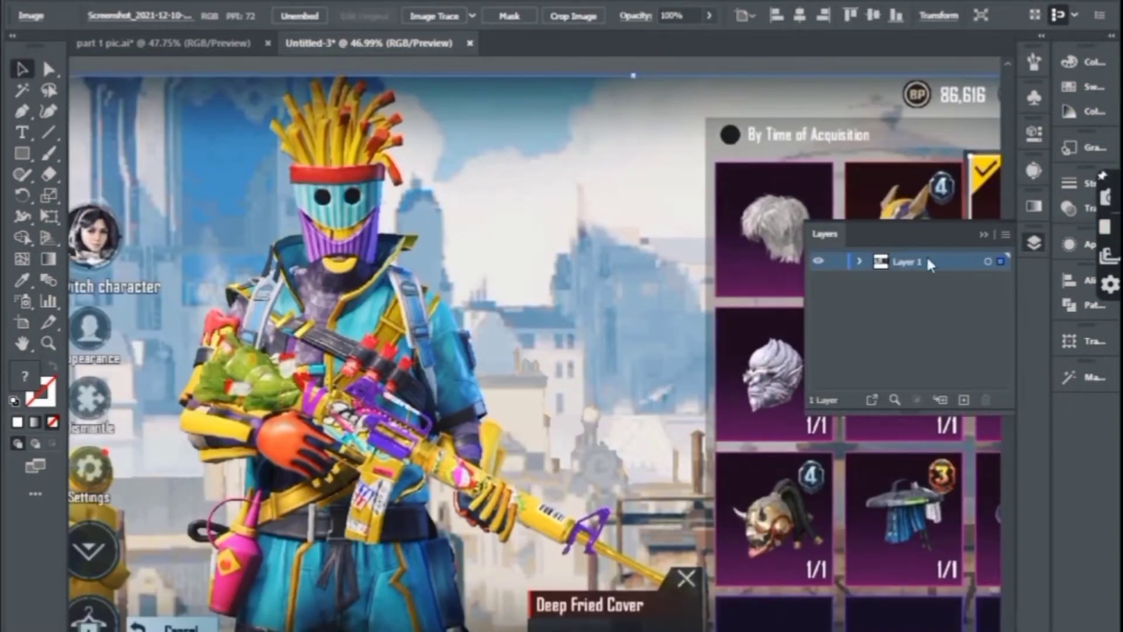
{"action": "left_click", "coordinate": [839, 262]}
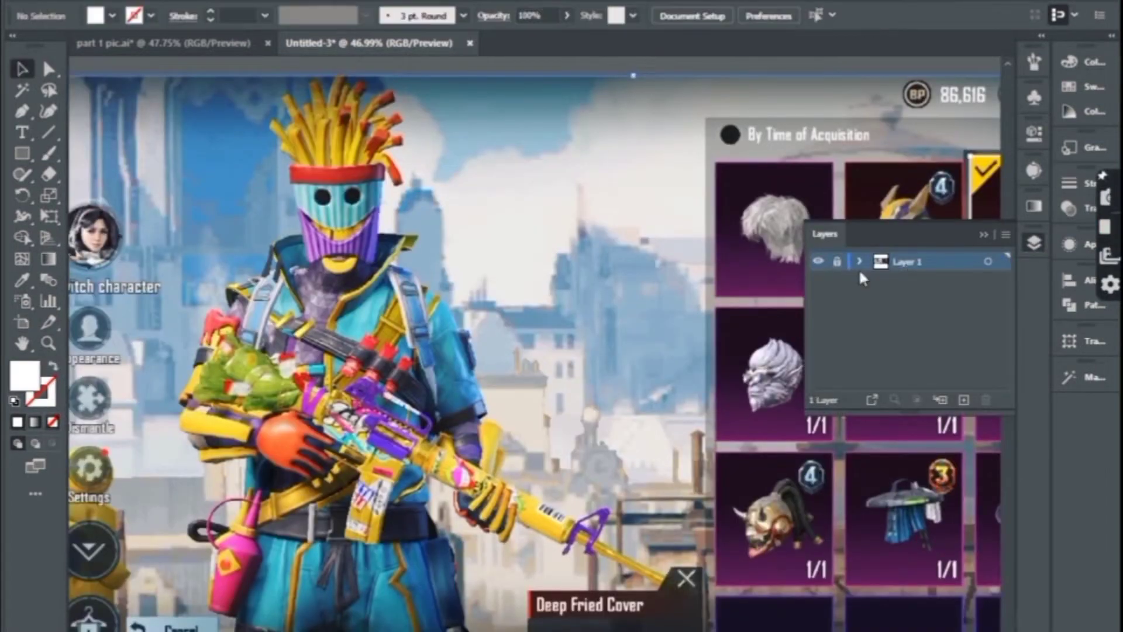
{"action": "left_click", "coordinate": [962, 400]}
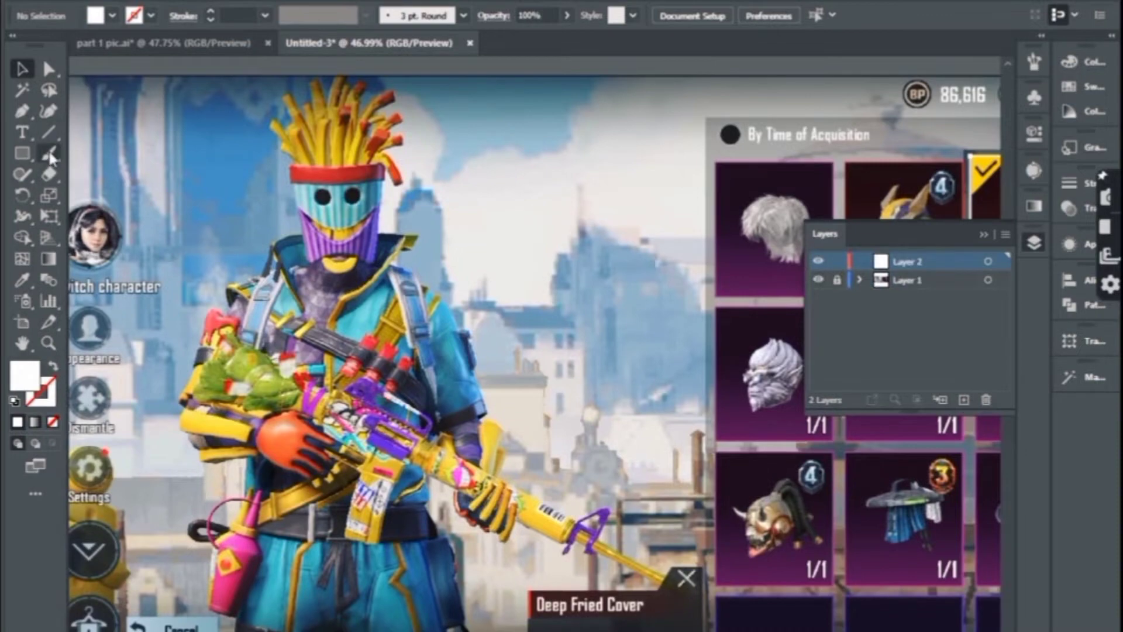
{"action": "left_click", "coordinate": [48, 342]}
{"action": "left_click", "coordinate": [318, 260]}
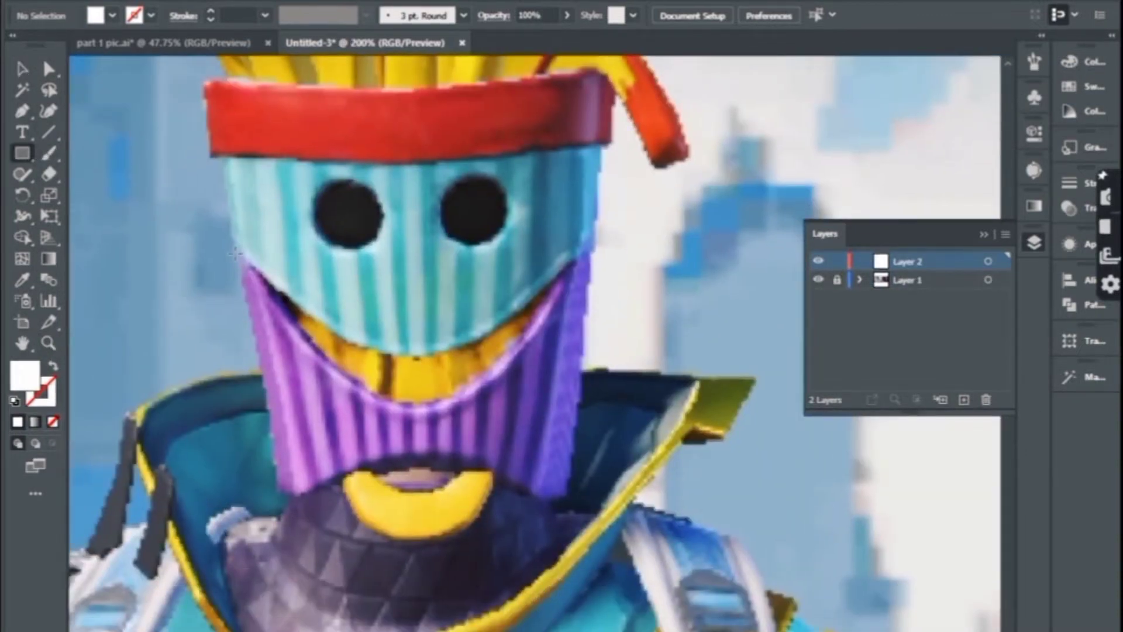
Draw a rectangle over the purple cup on Layer 2 and show that layer as outlines
{"action": "left_click_drag", "start_coordinate": [235, 252], "coordinate": [595, 497]}
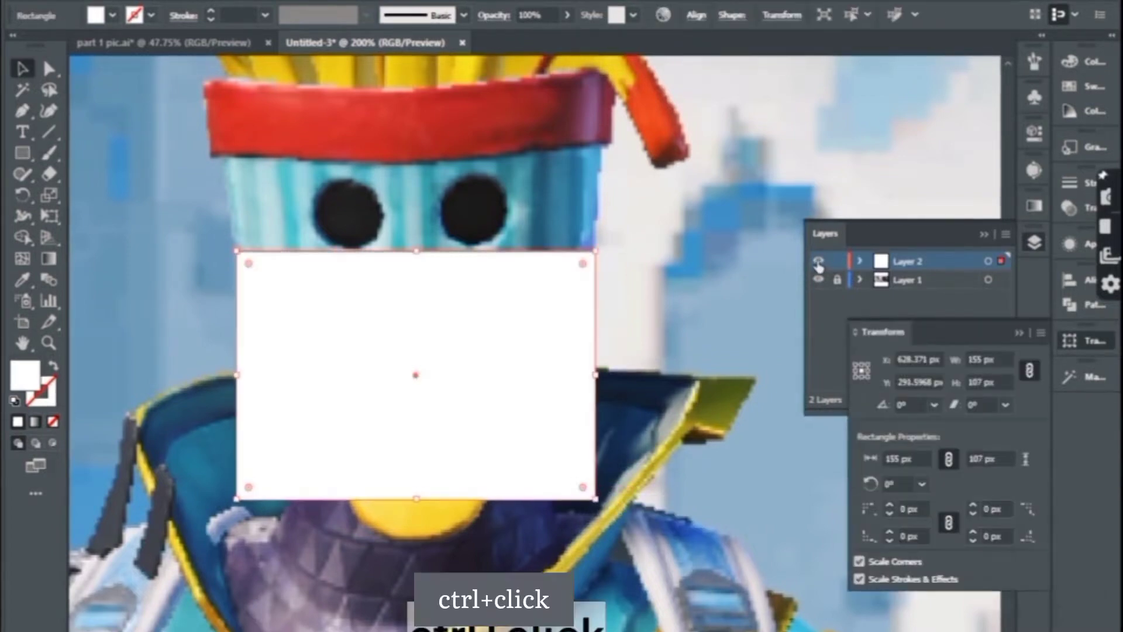
{"action": "left_click", "coordinate": [817, 264], "text": "ctrl"}
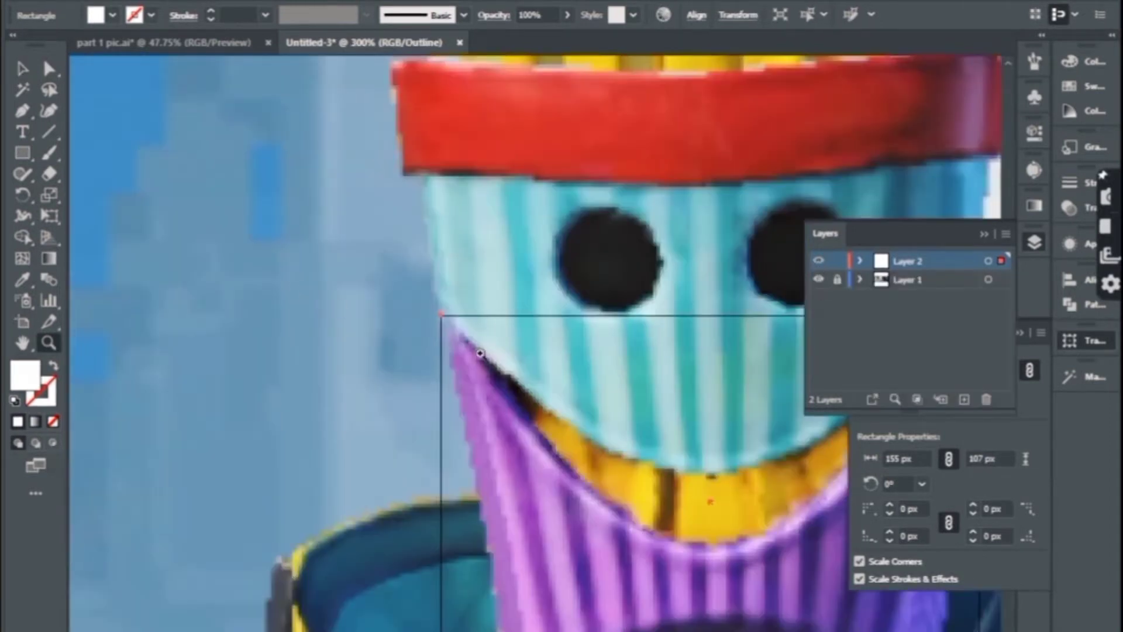
{"action": "left_click", "coordinate": [479, 353]}
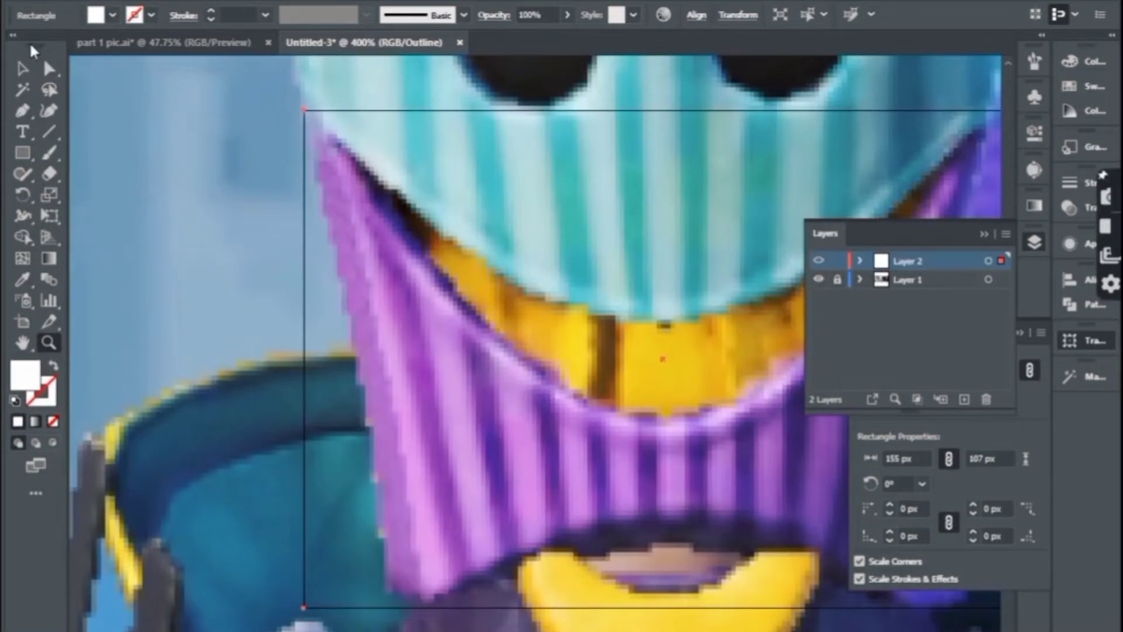
Move the rectangle's four corners onto the cup's tapered edges with Direct Selection
{"action": "left_click", "coordinate": [49, 68]}
{"action": "left_click_drag", "start_coordinate": [304, 110], "coordinate": [309, 116]}
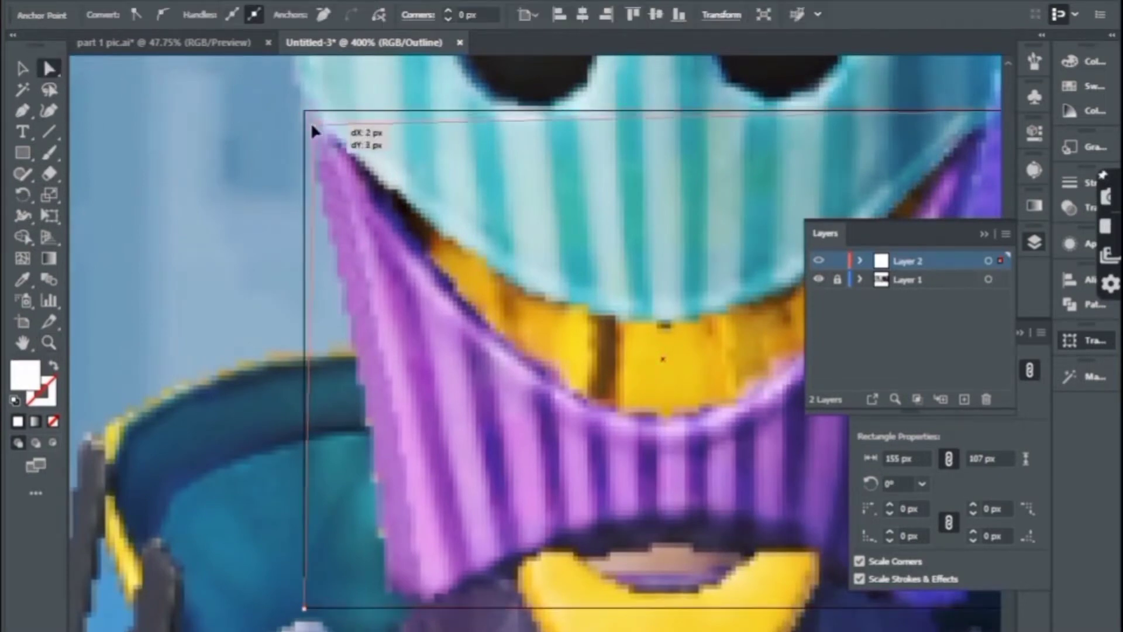
{"action": "left_click_drag", "start_coordinate": [338, 201], "coordinate": [219, 69]}
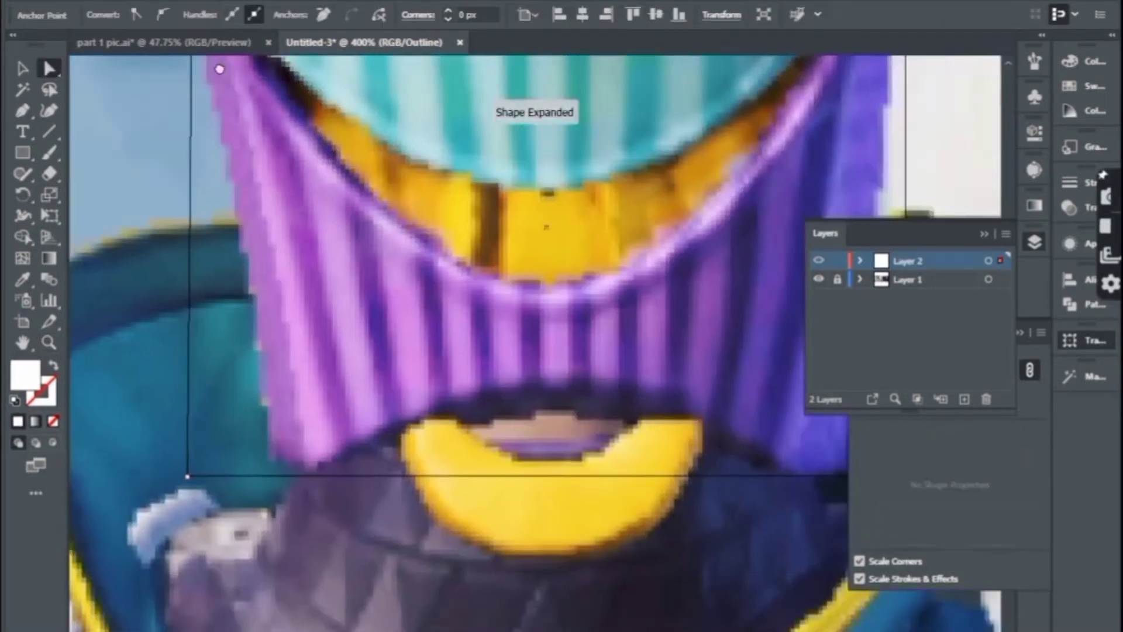
{"action": "left_click", "coordinate": [187, 477]}
{"action": "left_click_drag", "start_coordinate": [187, 476], "coordinate": [272, 463]}
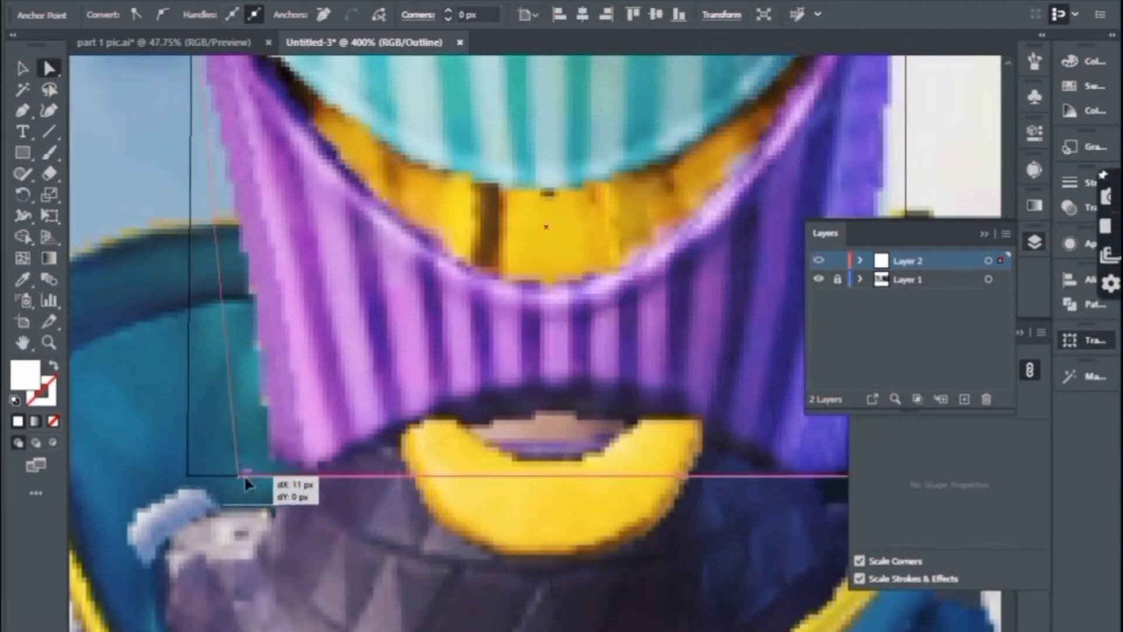
{"action": "left_click_drag", "start_coordinate": [872, 475], "coordinate": [495, 443]}
{"action": "left_click_drag", "start_coordinate": [517, 211], "coordinate": [459, 561]}
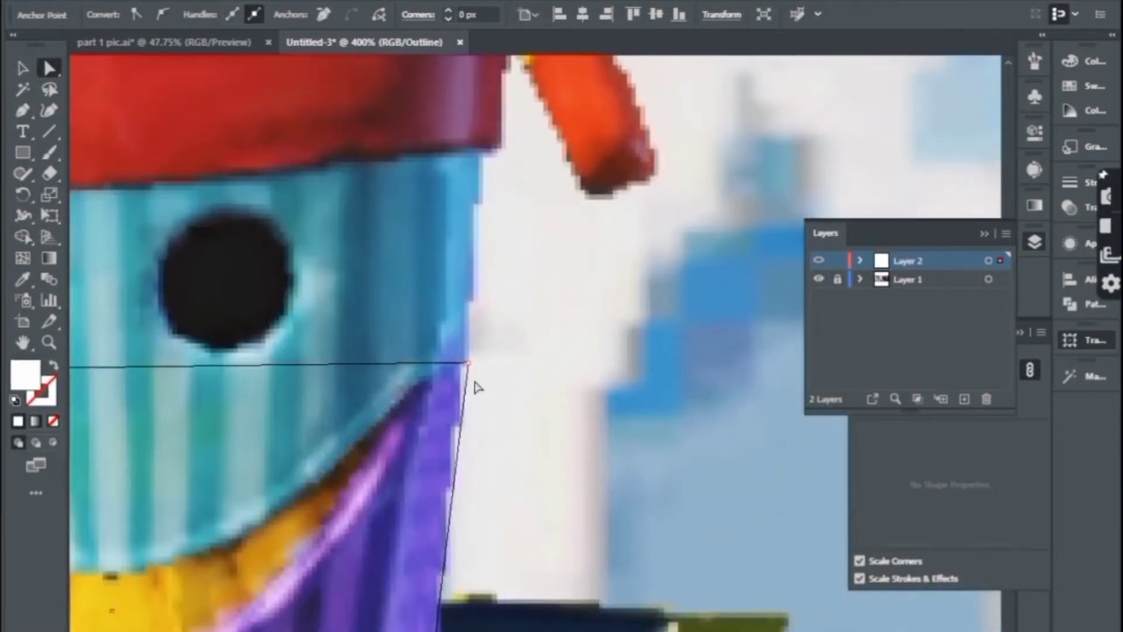
{"action": "left_click_drag", "start_coordinate": [464, 369], "coordinate": [550, 230]}
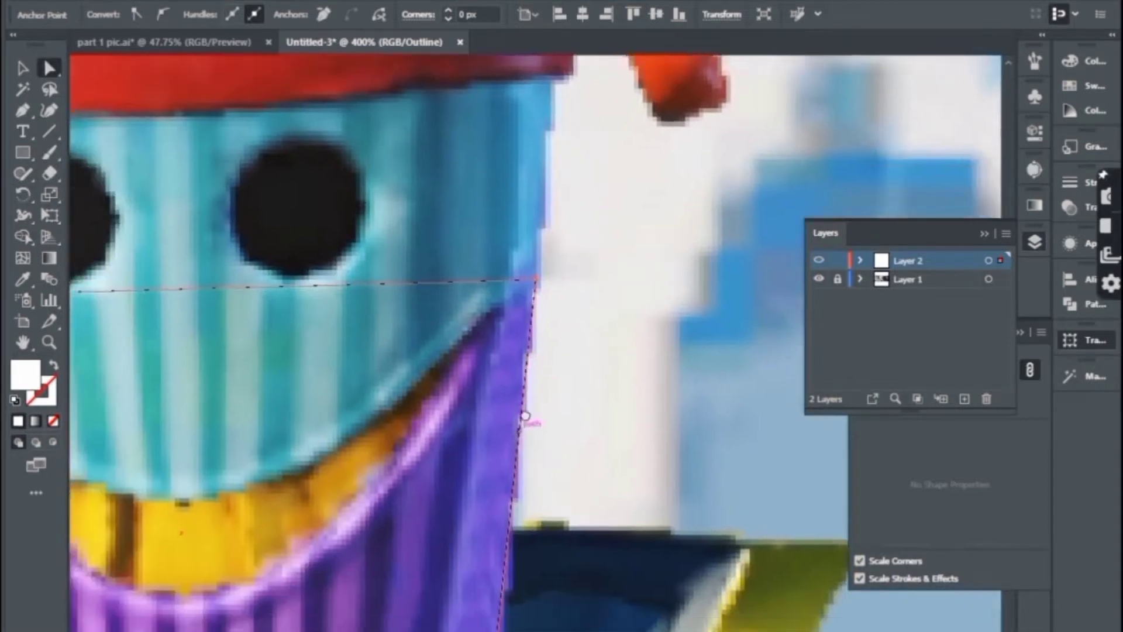
Turn the cup into a gradient mesh and curve a mesh line along the smile with an added anchor
{"action": "left_click", "coordinate": [26, 259]}
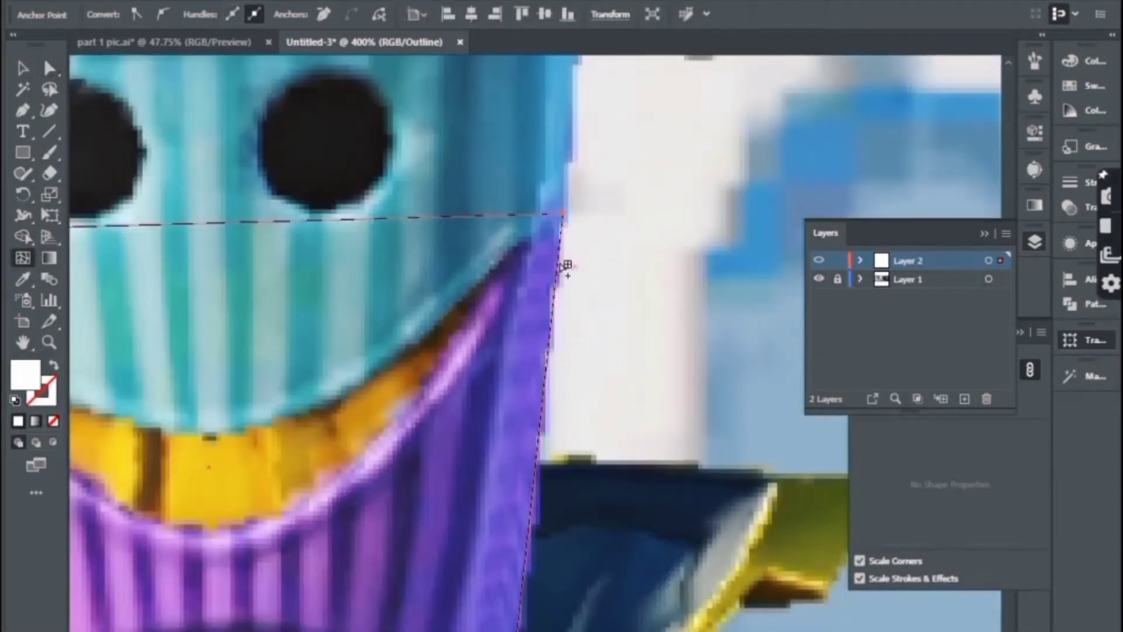
{"action": "left_click", "coordinate": [561, 257]}
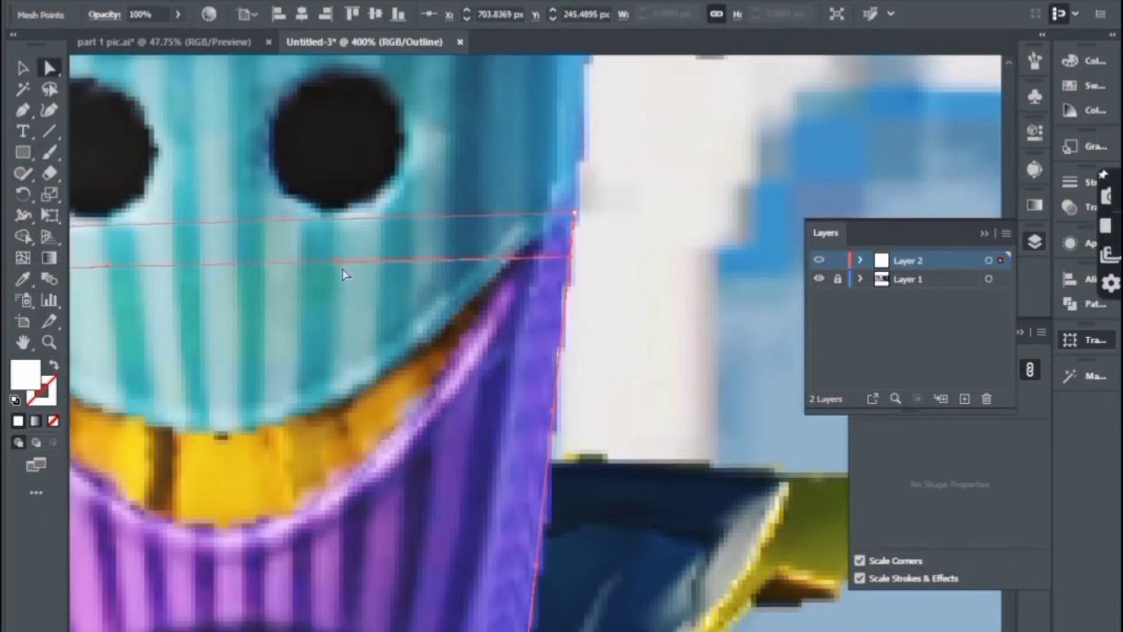
{"action": "left_click_drag", "start_coordinate": [345, 269], "coordinate": [346, 401]}
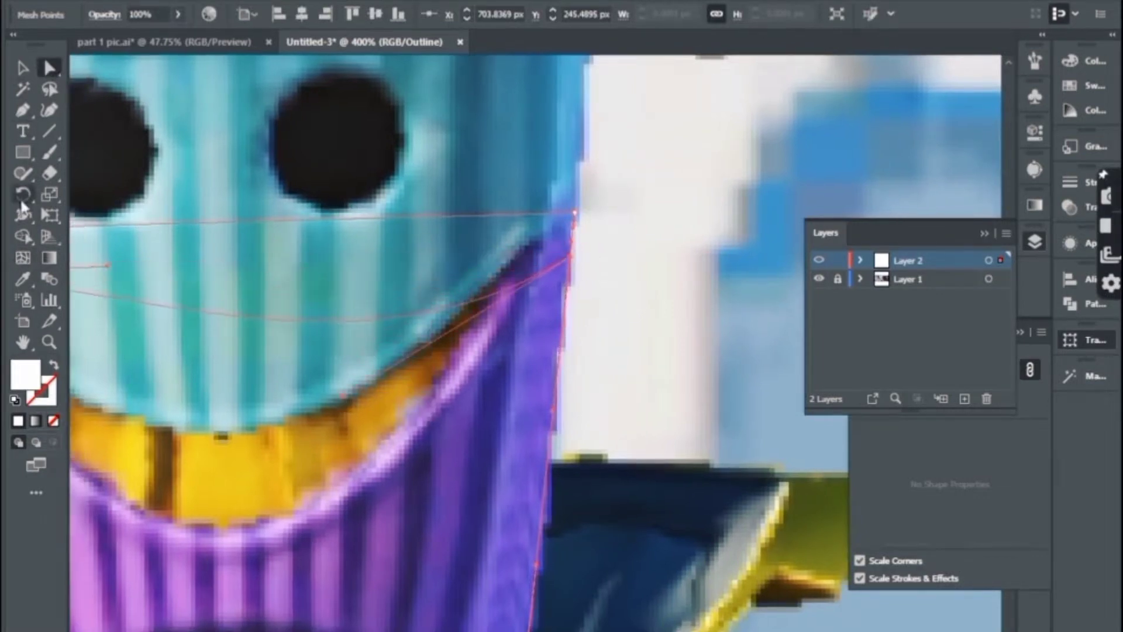
{"action": "left_click", "coordinate": [22, 110]}
{"action": "left_click", "coordinate": [55, 132]}
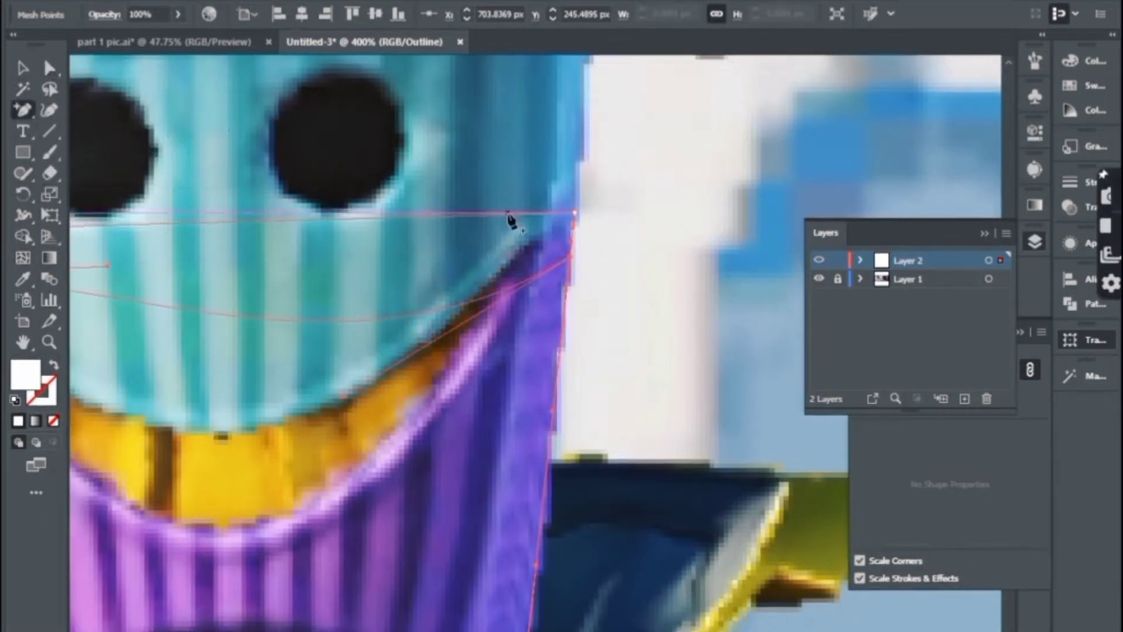
{"action": "left_click", "coordinate": [509, 295]}
{"action": "left_click_drag", "start_coordinate": [524, 283], "coordinate": [299, 379]}
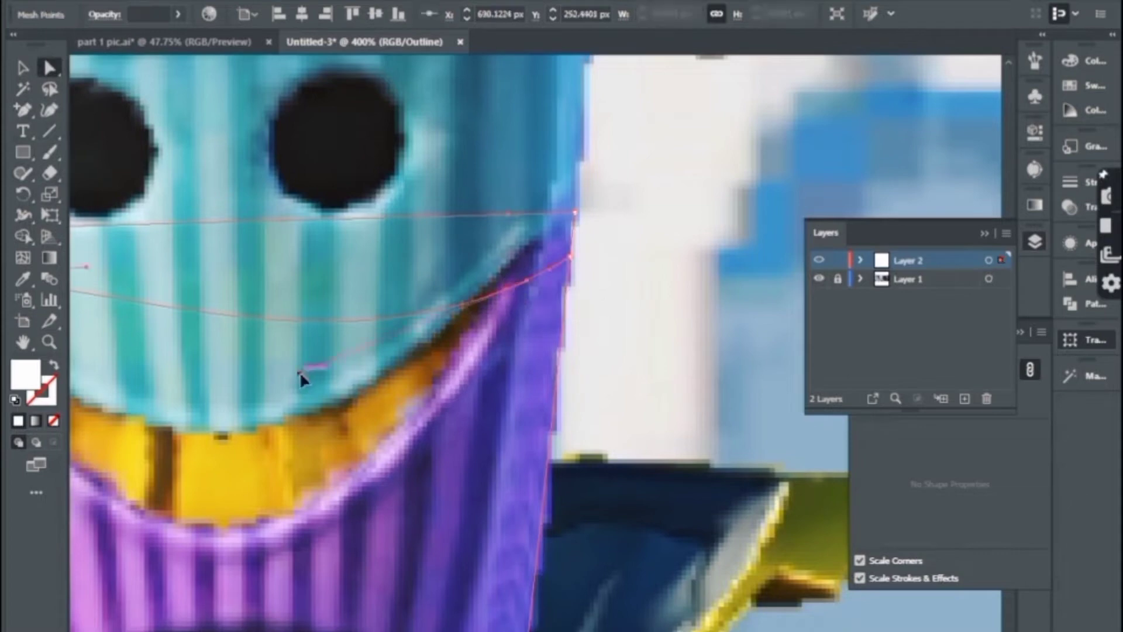
Lower mesh points and bend the upper-left mesh curves to follow the cup rim
{"action": "scroll", "coordinate": [409, 292], "scroll_direction": "down", "scroll_amount": 3}
{"action": "left_click_drag", "start_coordinate": [513, 146], "coordinate": [523, 170]}
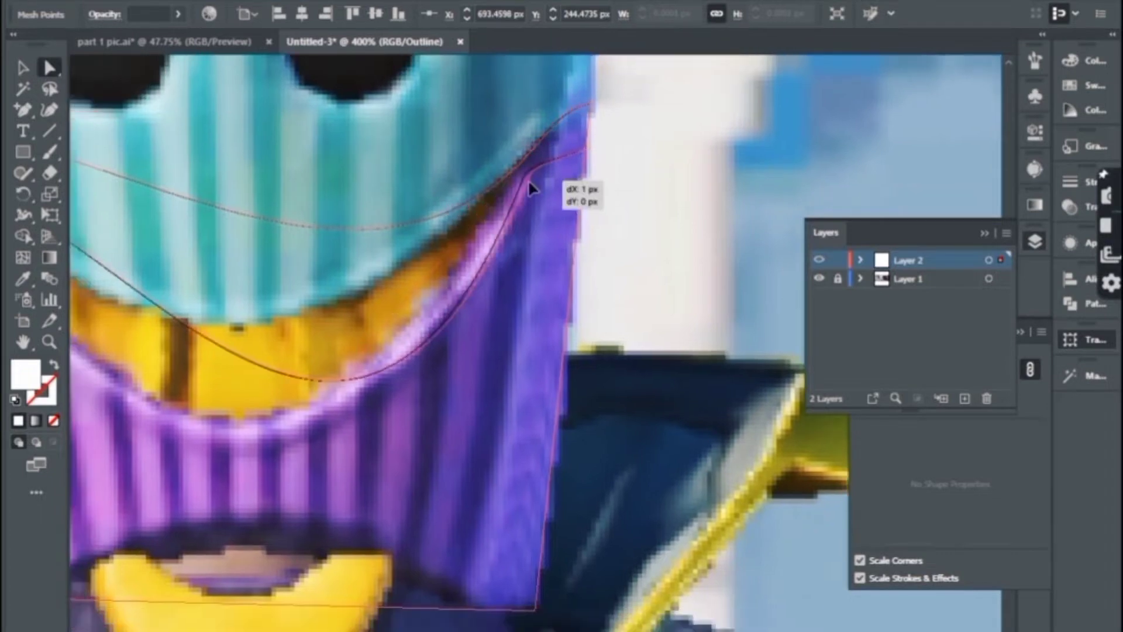
{"action": "left_click_drag", "start_coordinate": [527, 179], "coordinate": [538, 202]}
{"action": "scroll", "coordinate": [351, 263], "scroll_direction": "left", "scroll_amount": 10}
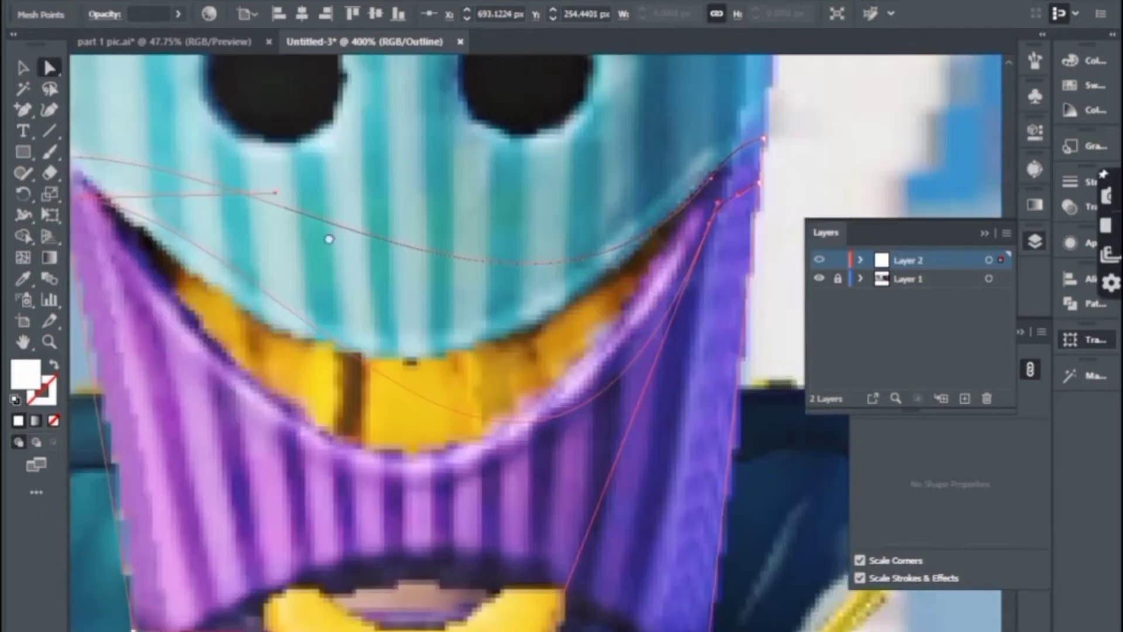
{"action": "left_click", "coordinate": [364, 197]}
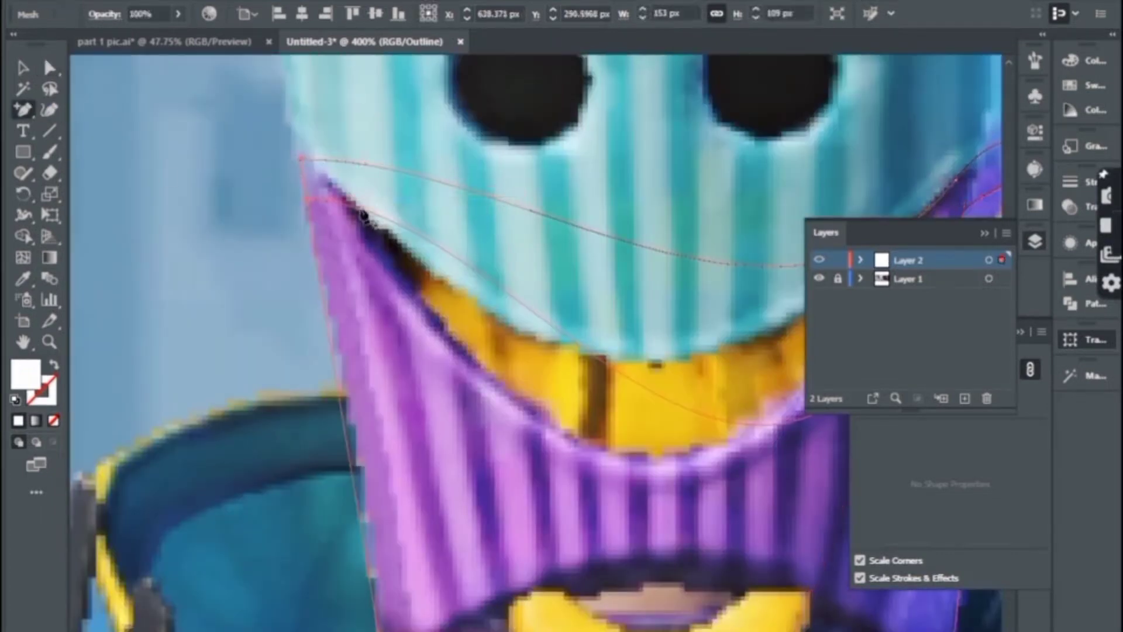
{"action": "left_click_drag", "start_coordinate": [352, 216], "coordinate": [337, 212]}
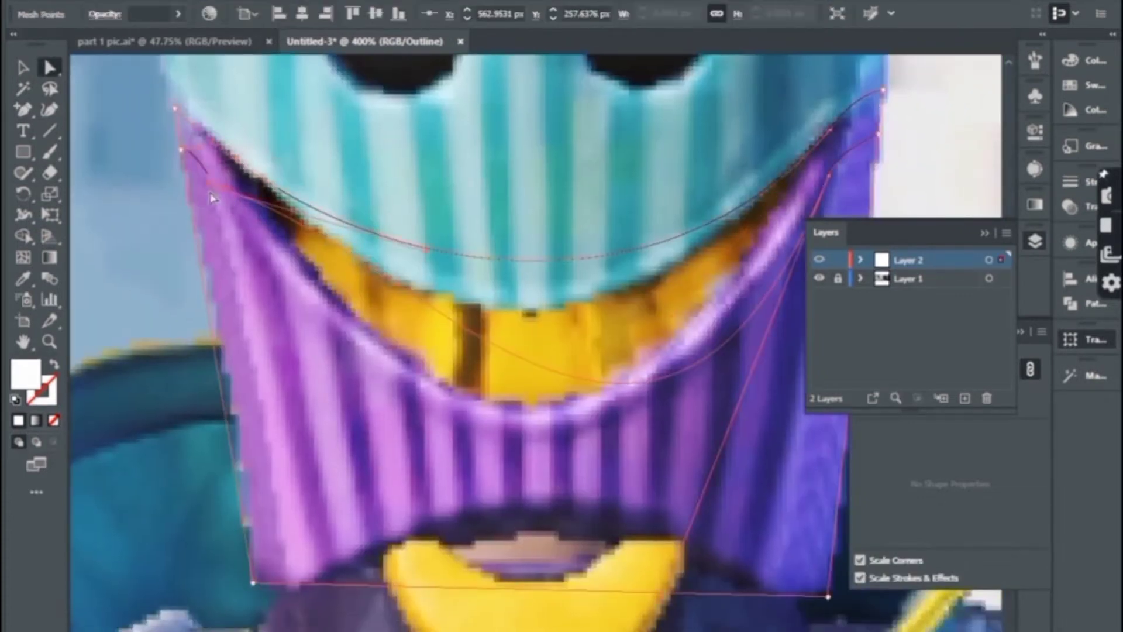
{"action": "left_click_drag", "start_coordinate": [206, 171], "coordinate": [206, 165]}
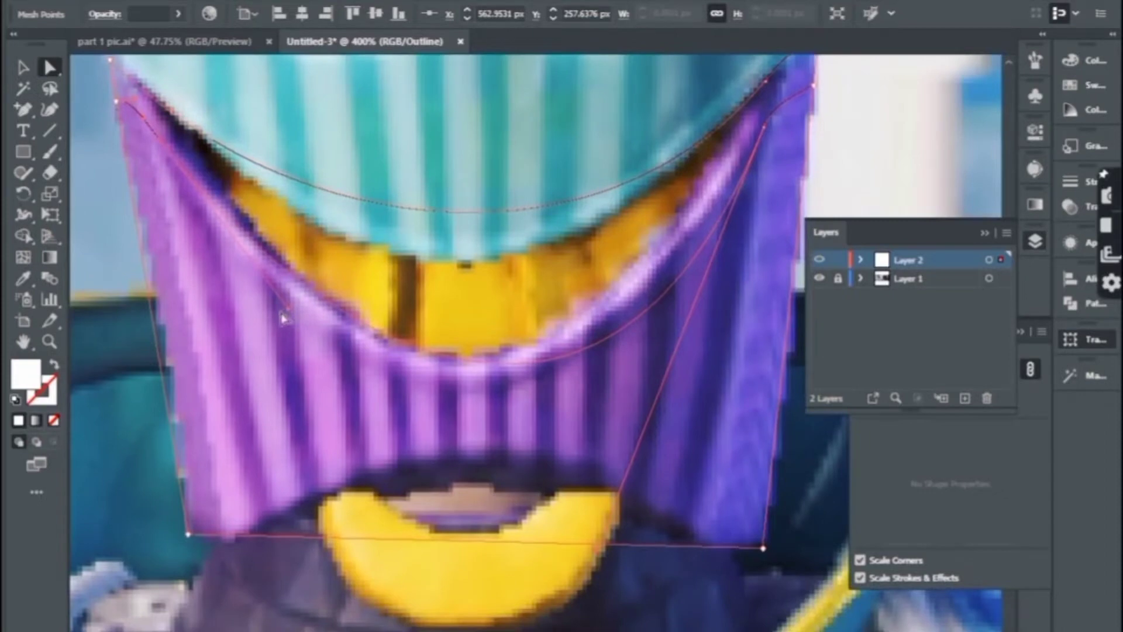
{"action": "left_click_drag", "start_coordinate": [283, 318], "coordinate": [241, 368]}
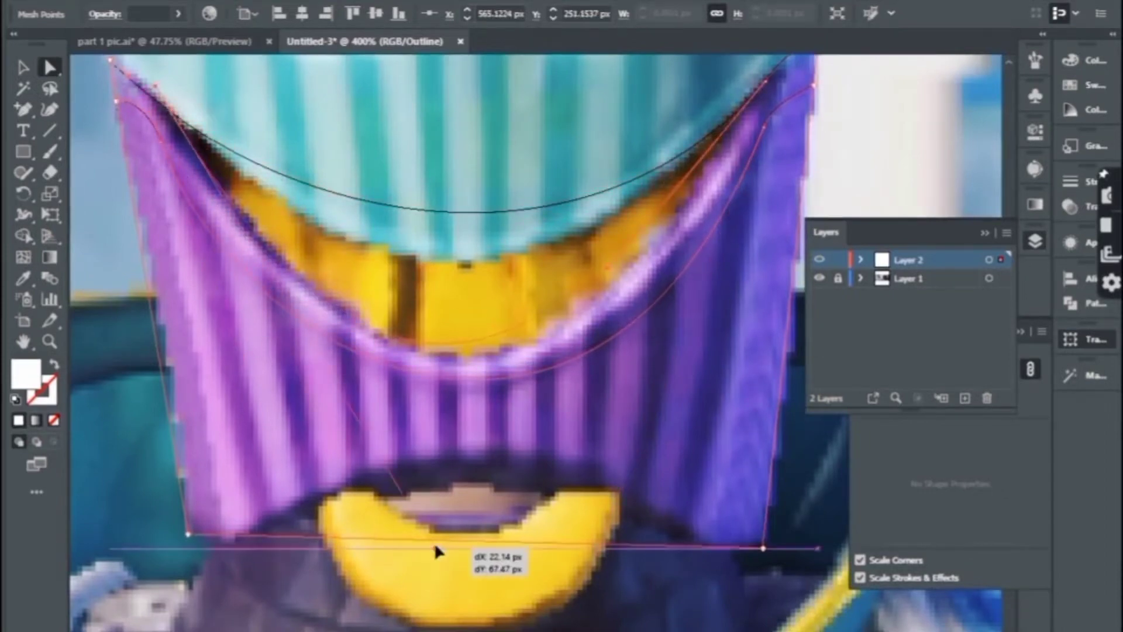
Reshape the mesh's bottom edge and dark curve along the cup outline
{"action": "left_click_drag", "start_coordinate": [436, 544], "coordinate": [439, 555]}
{"action": "left_click_drag", "start_coordinate": [648, 296], "coordinate": [626, 300]}
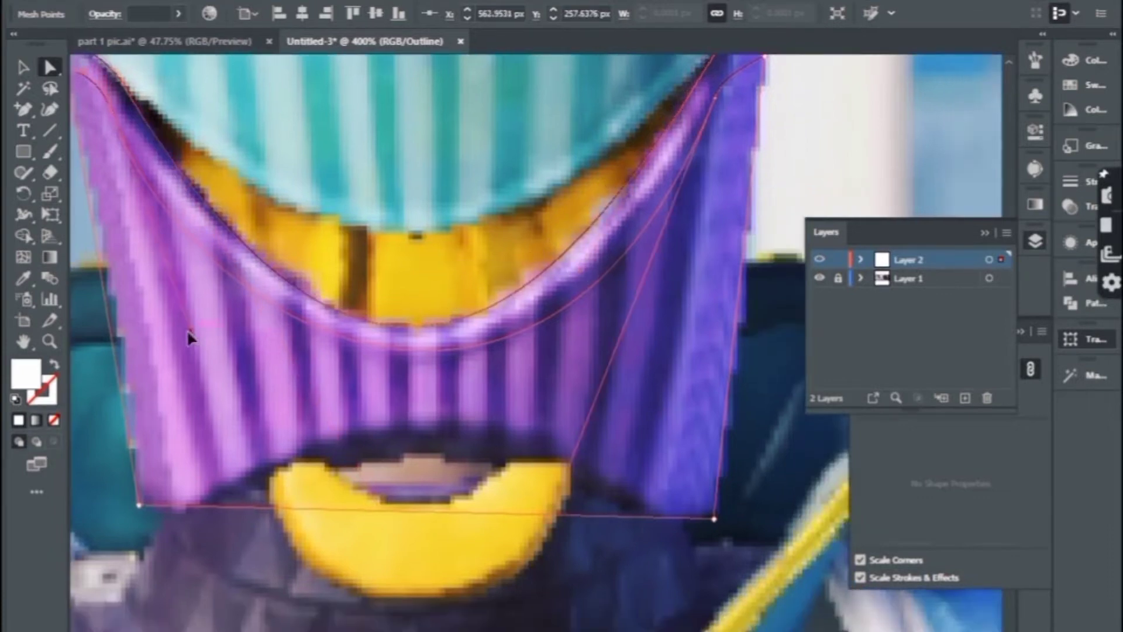
{"action": "left_click_drag", "start_coordinate": [188, 333], "coordinate": [183, 356]}
{"action": "scroll", "coordinate": [183, 356], "scroll_direction": "down", "scroll_amount": 1}
{"action": "left_click_drag", "start_coordinate": [494, 488], "coordinate": [483, 467]}
{"action": "scroll", "coordinate": [483, 465], "scroll_direction": "up", "scroll_amount": 1}
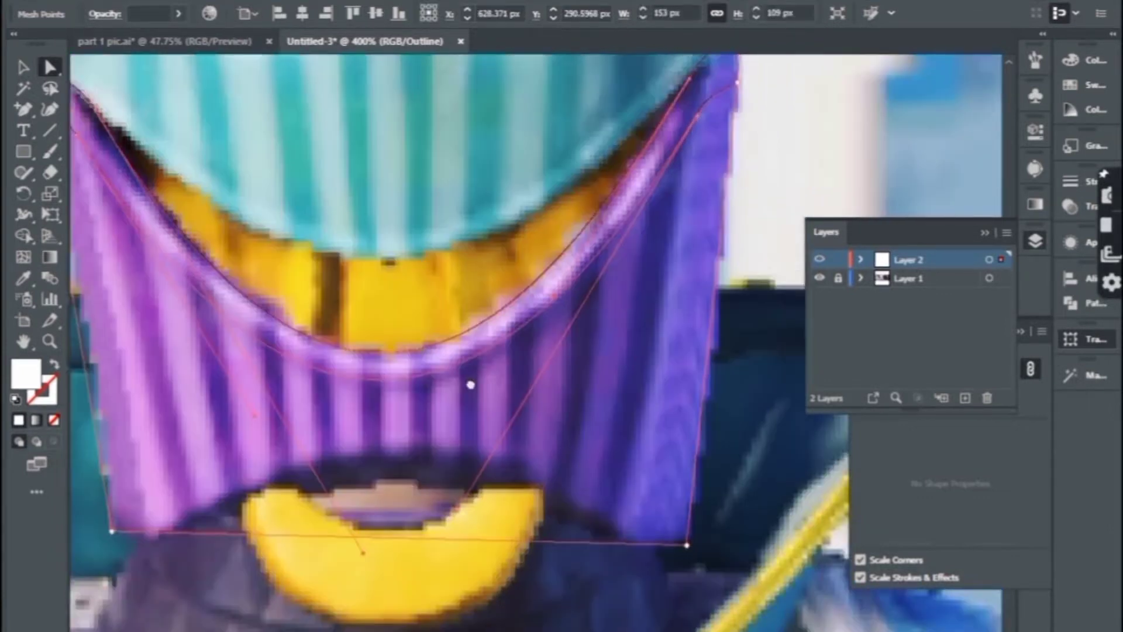
{"action": "scroll", "coordinate": [482, 465], "scroll_direction": "up", "scroll_amount": 3}
{"action": "scroll", "coordinate": [483, 466], "scroll_direction": "right", "scroll_amount": 2}
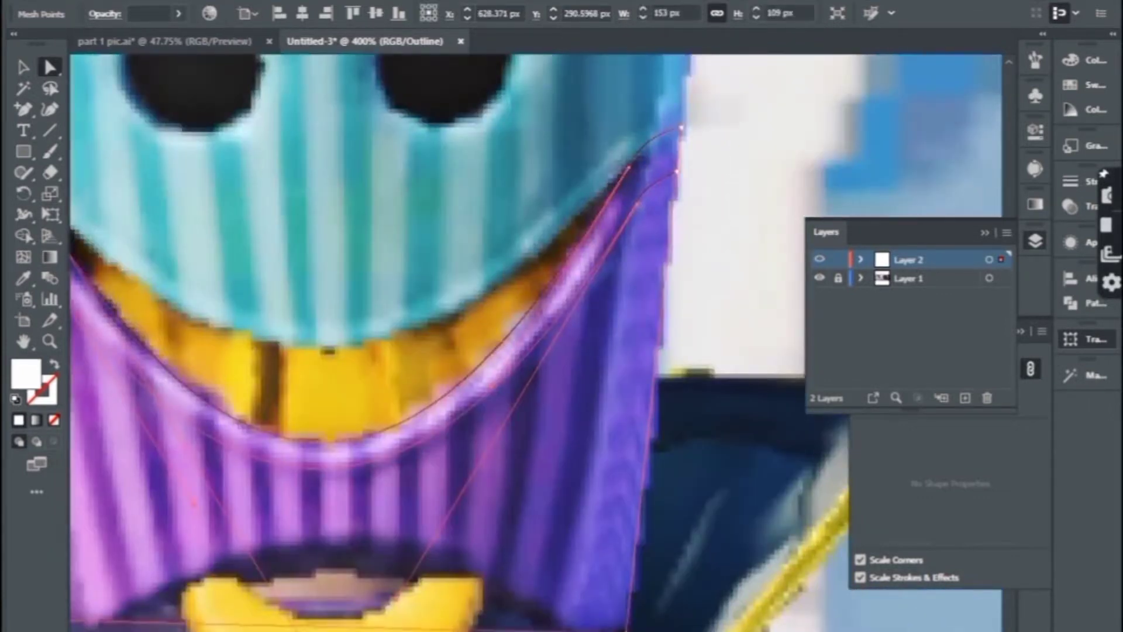
Add a mesh line near the cup's top-right edge and nudge its point onto the rim
{"action": "left_click", "coordinate": [682, 163]}
{"action": "left_click_drag", "start_coordinate": [682, 150], "coordinate": [686, 148]}
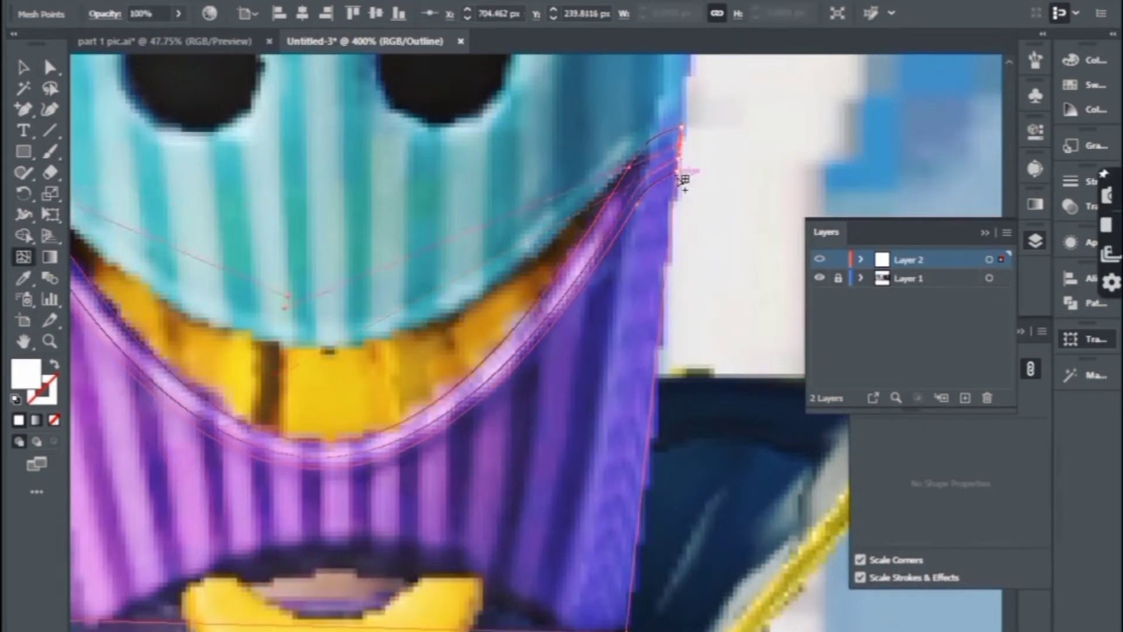
{"action": "scroll", "coordinate": [684, 177], "scroll_direction": "down", "scroll_amount": 2}
{"action": "scroll", "coordinate": [687, 177], "scroll_direction": "down", "scroll_amount": 3}
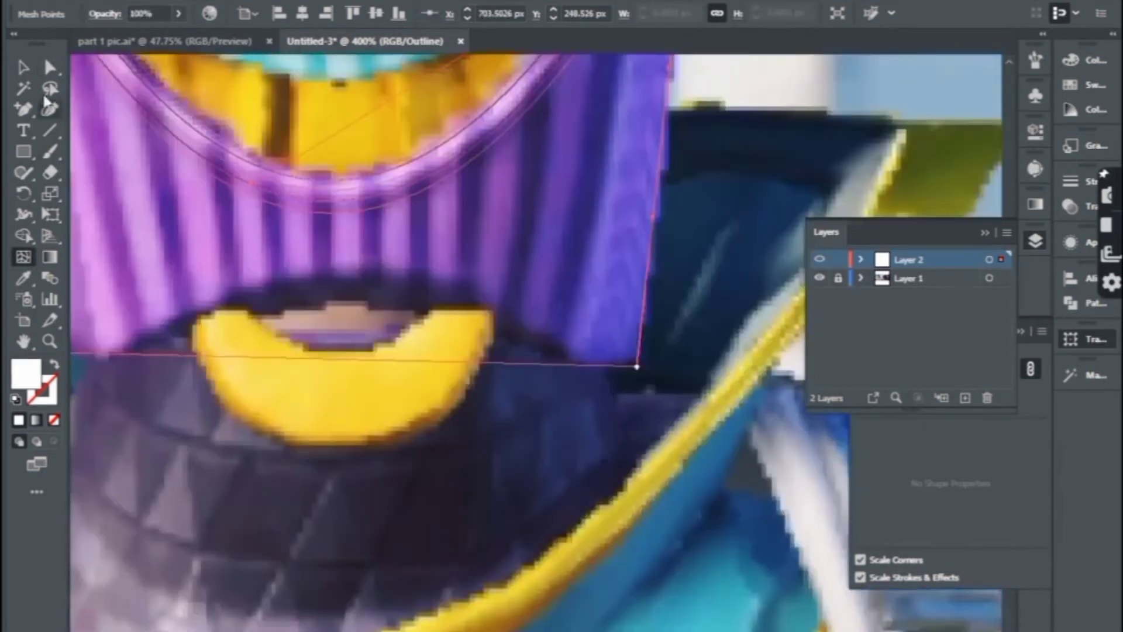
{"action": "left_click", "coordinate": [573, 369], "text": "shift"}
{"action": "scroll", "coordinate": [467, 374], "scroll_direction": "left", "scroll_amount": 5}
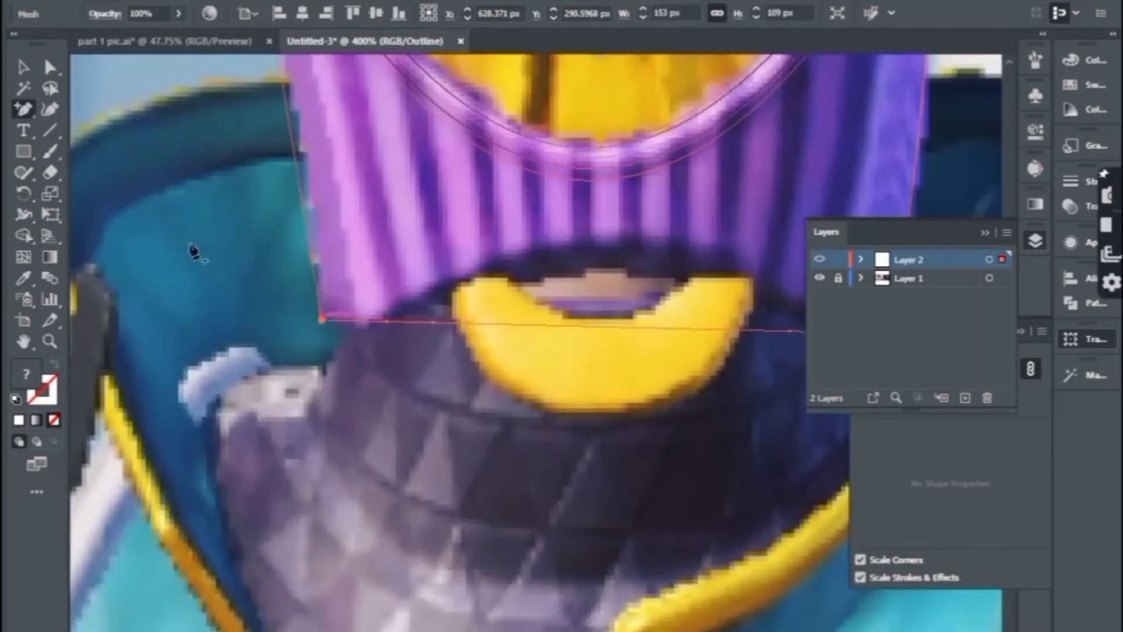
Bend the mesh's bottom edge into a curve around the yellow mouth
{"action": "mouse_move", "coordinate": [391, 328]}
{"action": "left_mouse_down"}
{"action": "mouse_move", "coordinate": [355, 325]}
{"action": "mouse_move", "coordinate": [439, 321]}
{"action": "mouse_move", "coordinate": [421, 316]}
{"action": "left_mouse_up"}
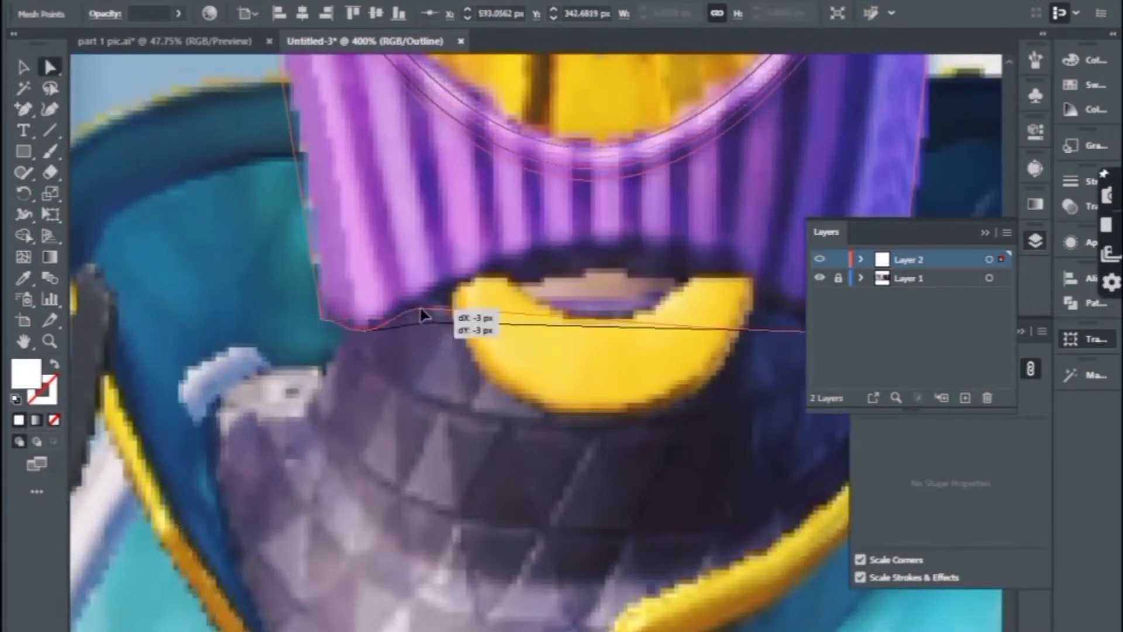
{"action": "left_click_drag", "start_coordinate": [548, 319], "coordinate": [599, 231]}
{"action": "scroll", "coordinate": [584, 292], "scroll_direction": "right", "scroll_amount": 5}
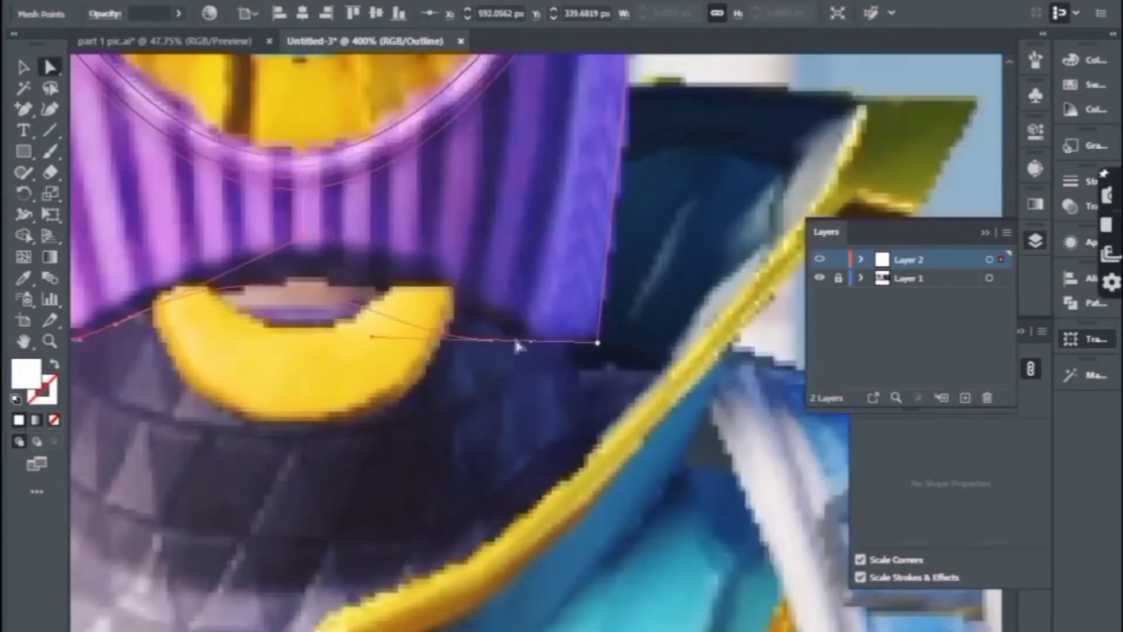
{"action": "mouse_move", "coordinate": [513, 332]}
{"action": "left_mouse_down"}
{"action": "mouse_move", "coordinate": [480, 327]}
{"action": "mouse_move", "coordinate": [521, 315]}
{"action": "left_mouse_up"}
{"action": "left_click_drag", "start_coordinate": [382, 286], "coordinate": [396, 280]}
{"action": "left_click_drag", "start_coordinate": [302, 248], "coordinate": [321, 263]}
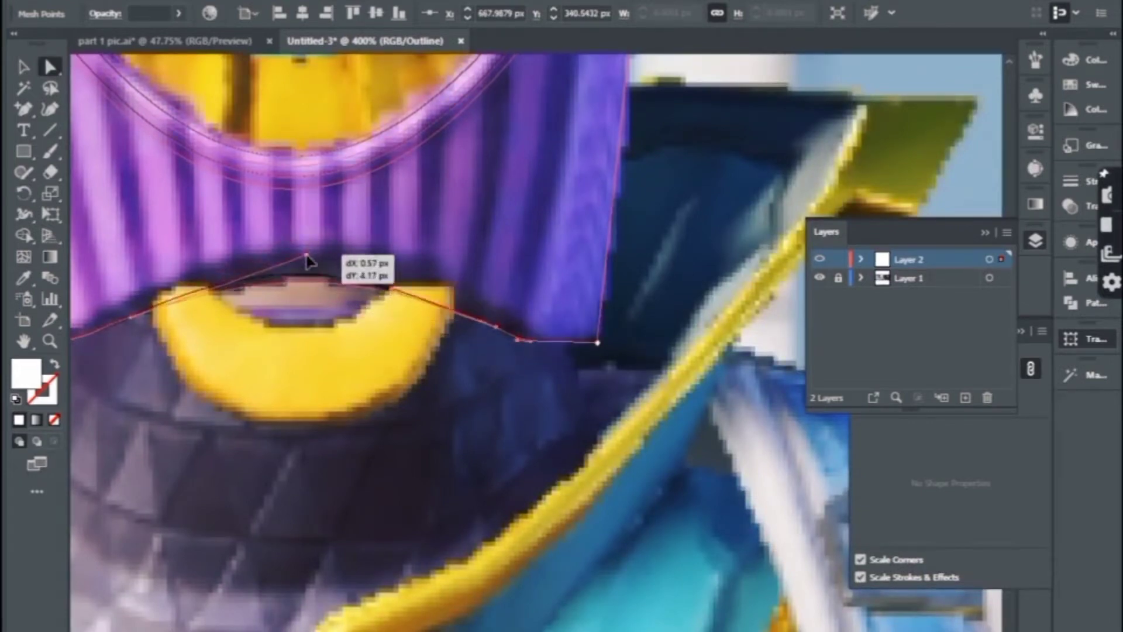
{"action": "scroll", "coordinate": [519, 257], "scroll_direction": "left", "scroll_amount": 3}
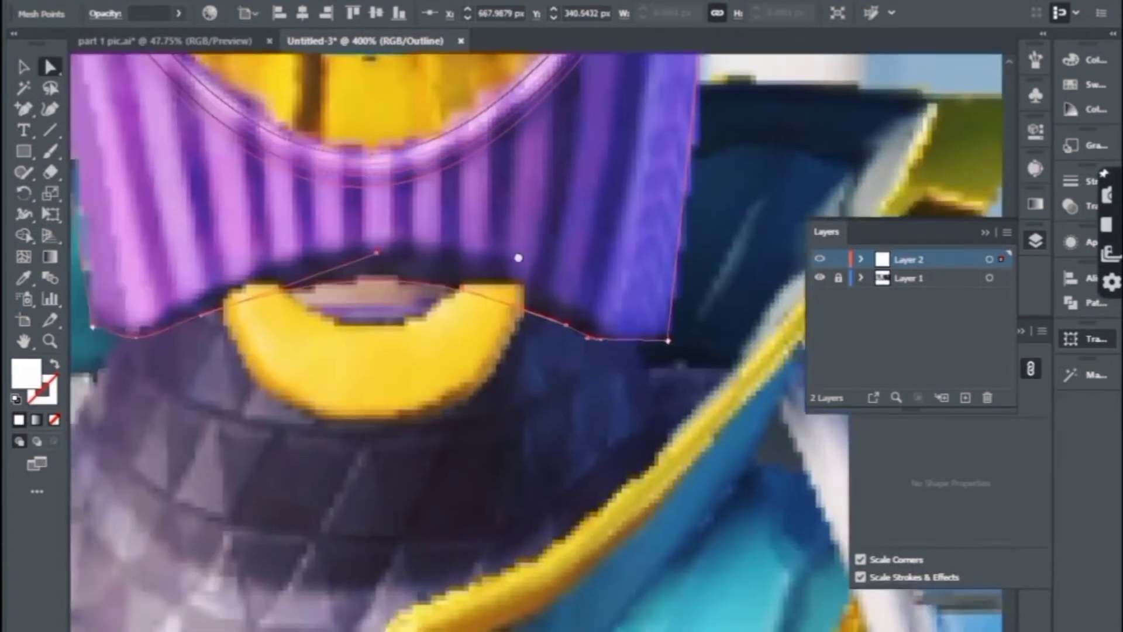
Add a horizontal mesh line from the right edge and arch its anchors over the mouth
{"action": "left_click", "coordinate": [671, 329]}
{"action": "left_click", "coordinate": [23, 108]}
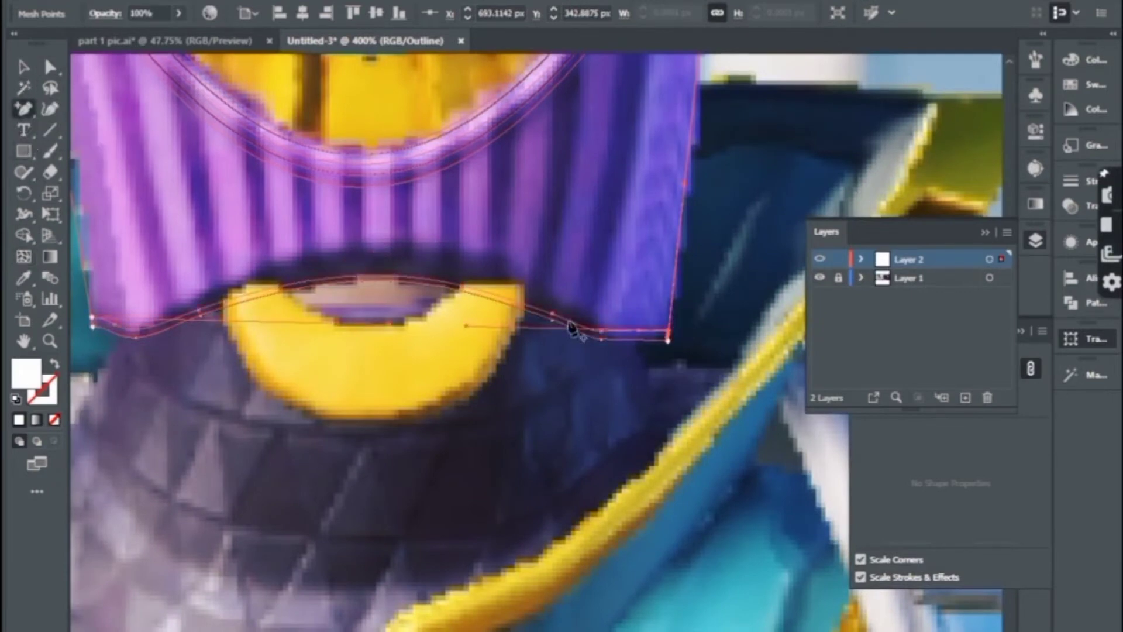
{"action": "key", "text": "a"}
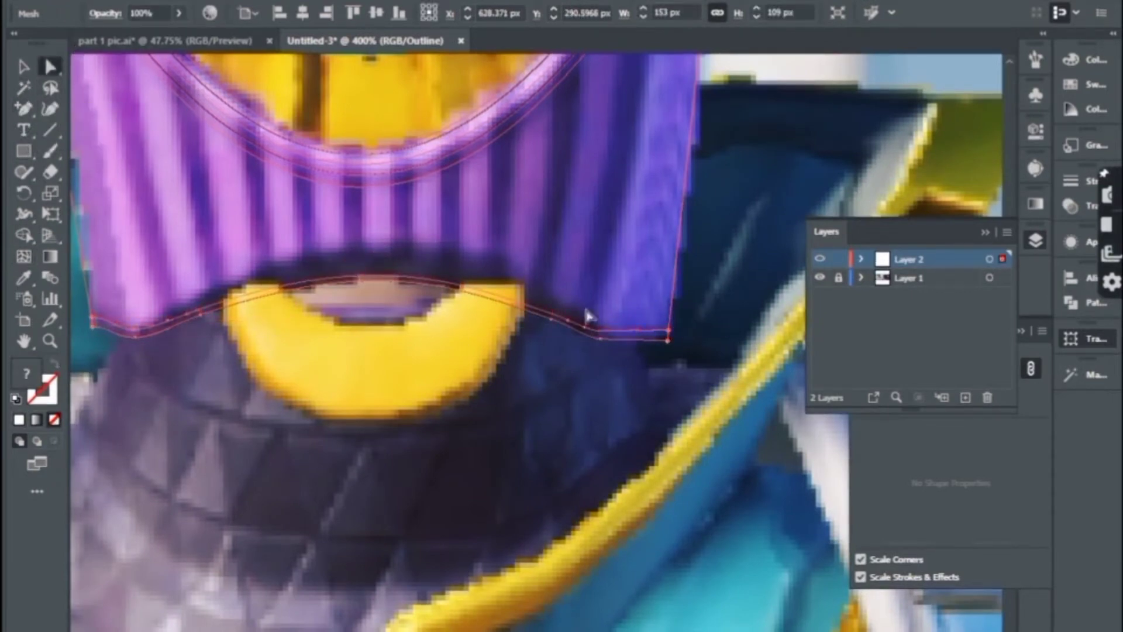
{"action": "left_click_drag", "start_coordinate": [602, 331], "coordinate": [572, 303]}
{"action": "left_click_drag", "start_coordinate": [432, 237], "coordinate": [432, 219]}
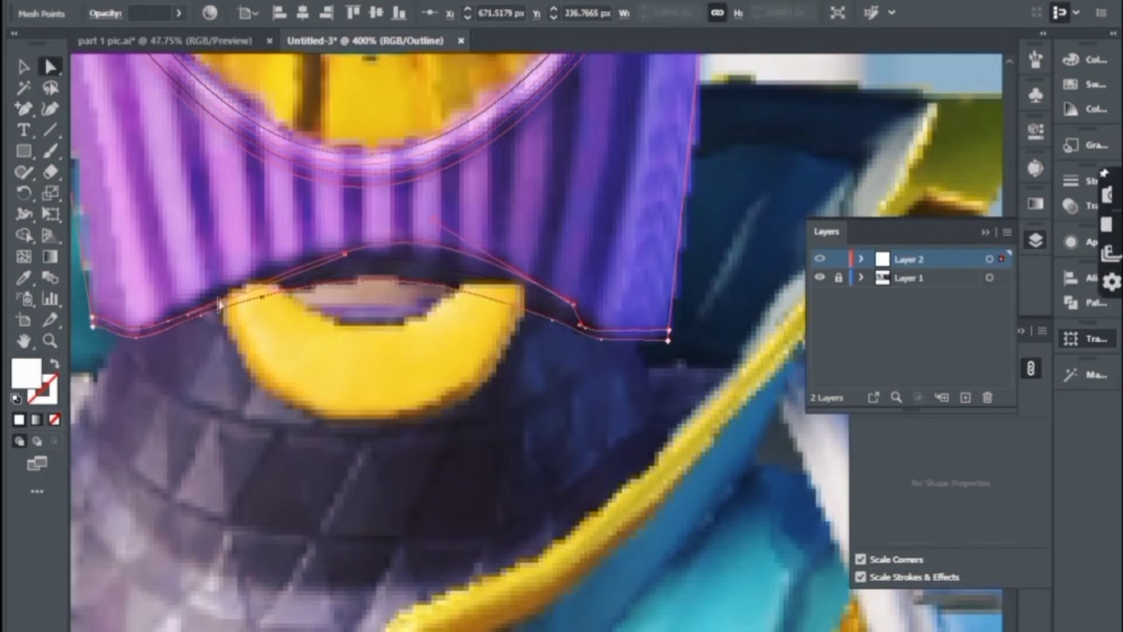
{"action": "left_click_drag", "start_coordinate": [196, 311], "coordinate": [164, 319]}
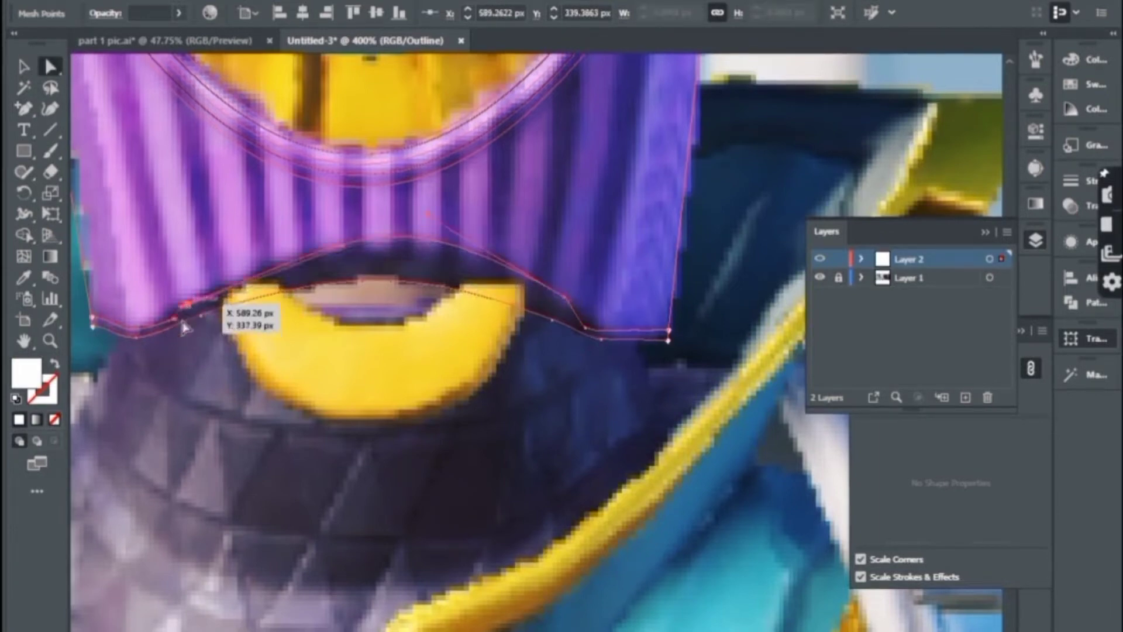
{"action": "mouse_move", "coordinate": [260, 253]}
{"action": "left_mouse_down"}
{"action": "mouse_move", "coordinate": [245, 237]}
{"action": "mouse_move", "coordinate": [280, 250]}
{"action": "left_mouse_up"}
{"action": "left_click_drag", "start_coordinate": [567, 299], "coordinate": [582, 304]}
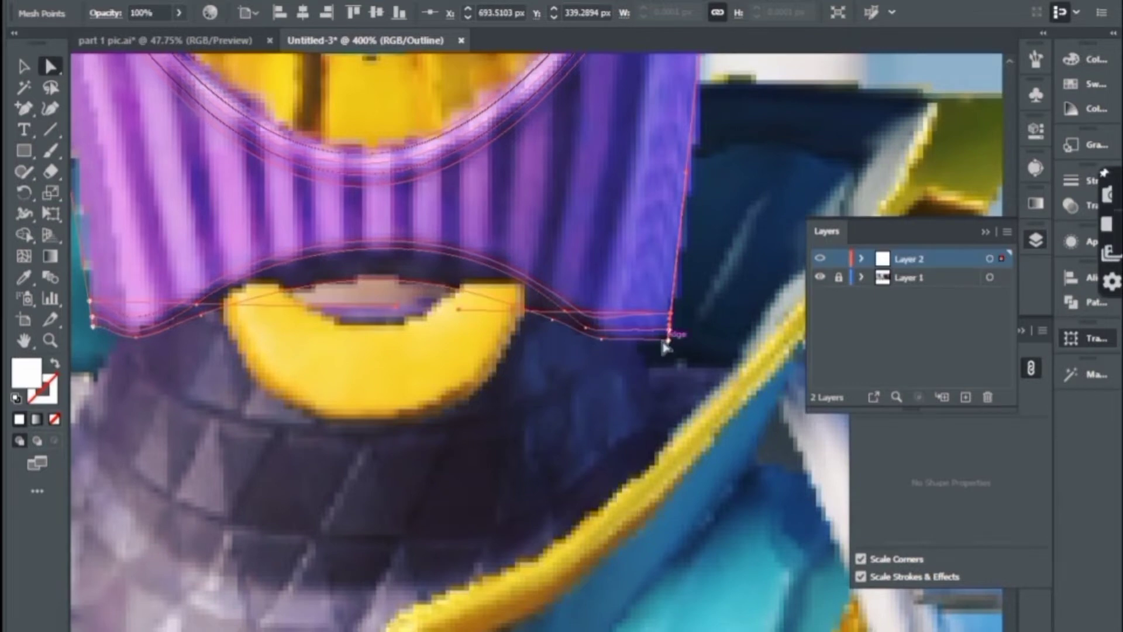
{"action": "left_click_drag", "start_coordinate": [663, 344], "coordinate": [669, 331]}
Sample dark navy with the Eyedropper and select an anchor on the mouth curve
{"action": "key", "text": "i"}
{"action": "left_click", "coordinate": [454, 266]}
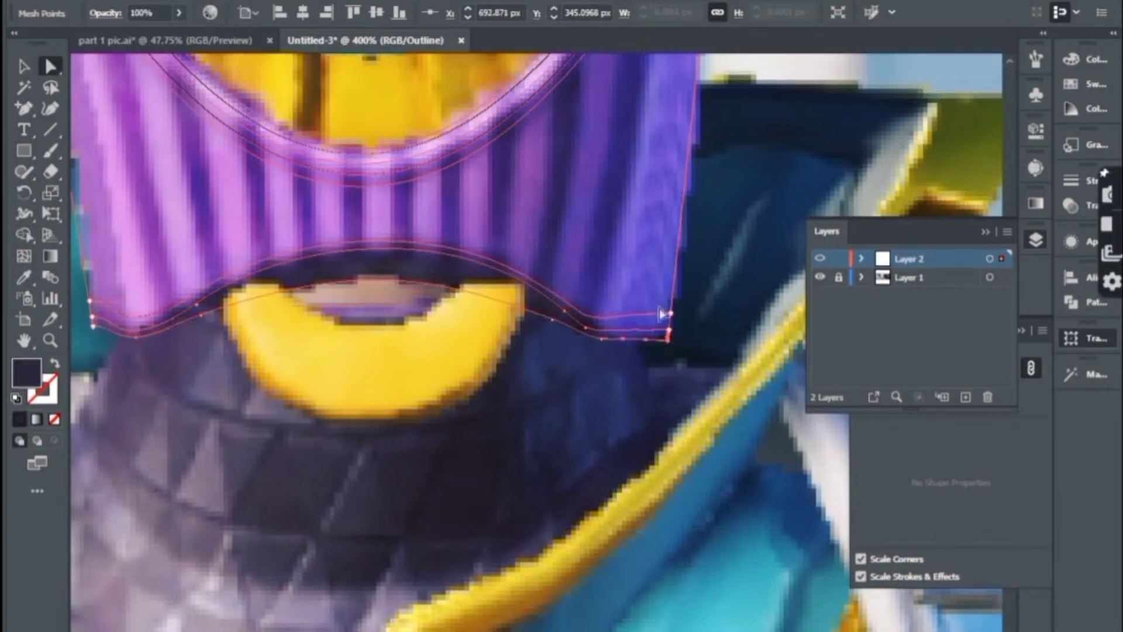
{"action": "left_click", "coordinate": [672, 332]}
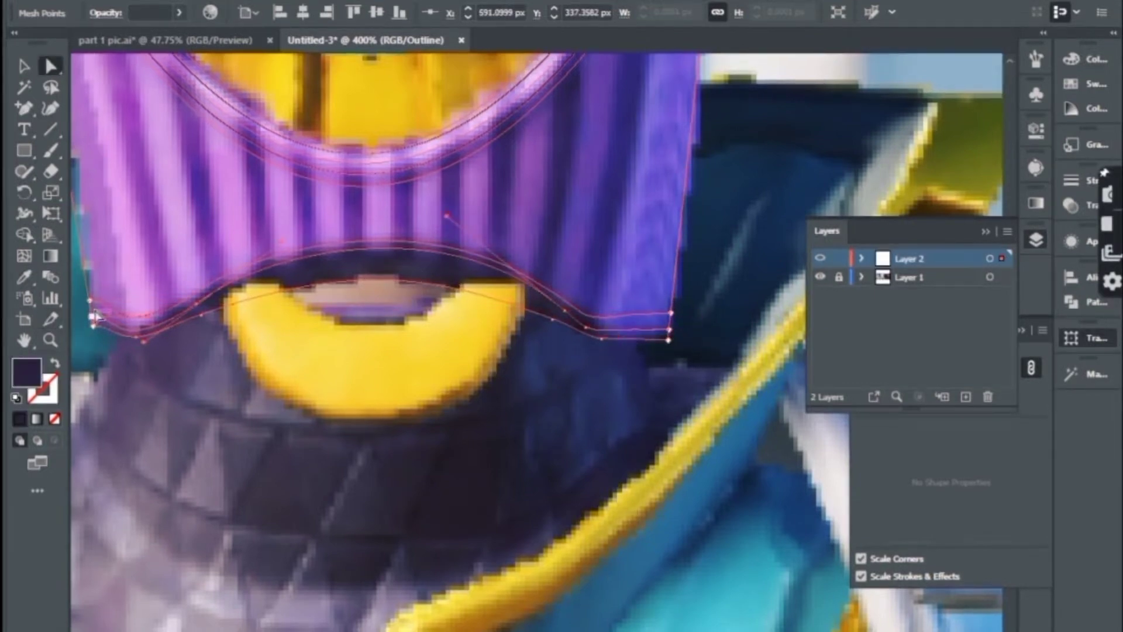
Adjust the mouth-curve anchors and sample navy onto the selected mesh points
{"action": "left_click_drag", "start_coordinate": [95, 316], "coordinate": [94, 322]}
{"action": "key", "text": "i"}
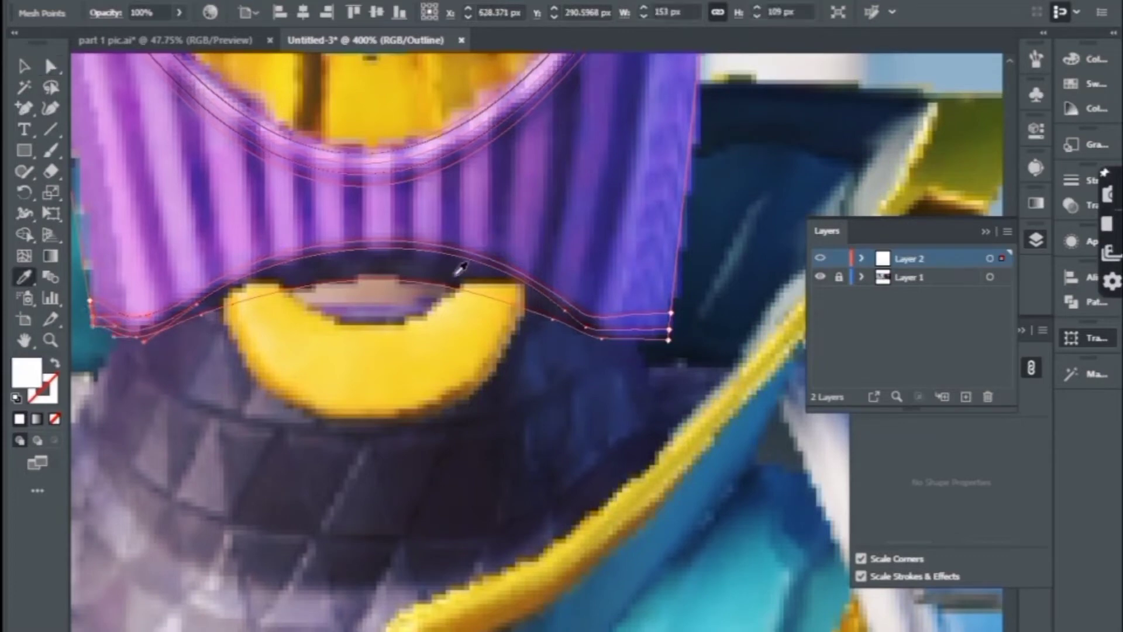
{"action": "left_click", "coordinate": [459, 267]}
{"action": "left_click_drag", "start_coordinate": [667, 318], "coordinate": [671, 320]}
{"action": "left_click", "coordinate": [592, 288]}
{"action": "key", "text": "a"}
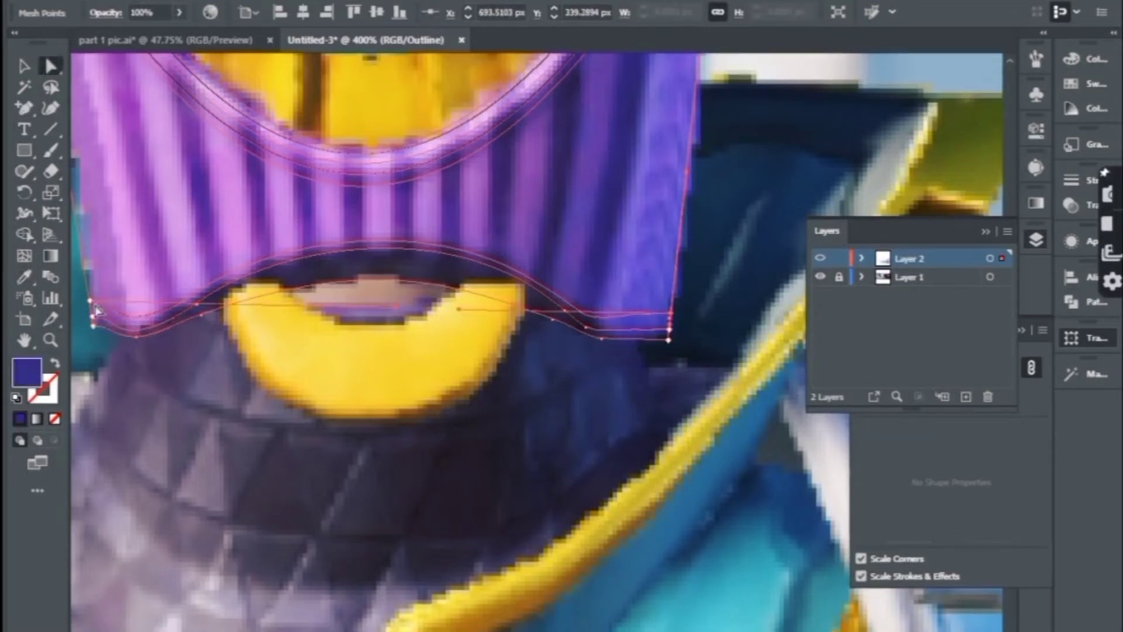
{"action": "key", "text": "i"}
{"action": "scroll", "coordinate": [279, 258], "scroll_direction": "up", "scroll_amount": 5}
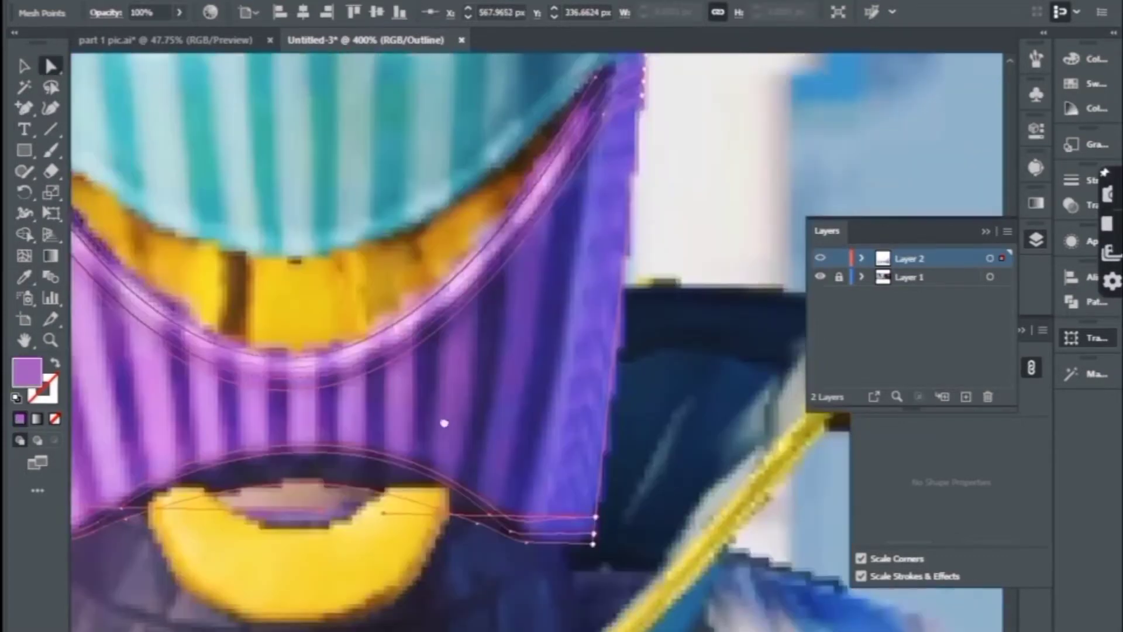
Add a mesh line near the top-right edge, colour it, and nudge the top-right point
{"action": "key", "text": "u"}
{"action": "key", "text": "i"}
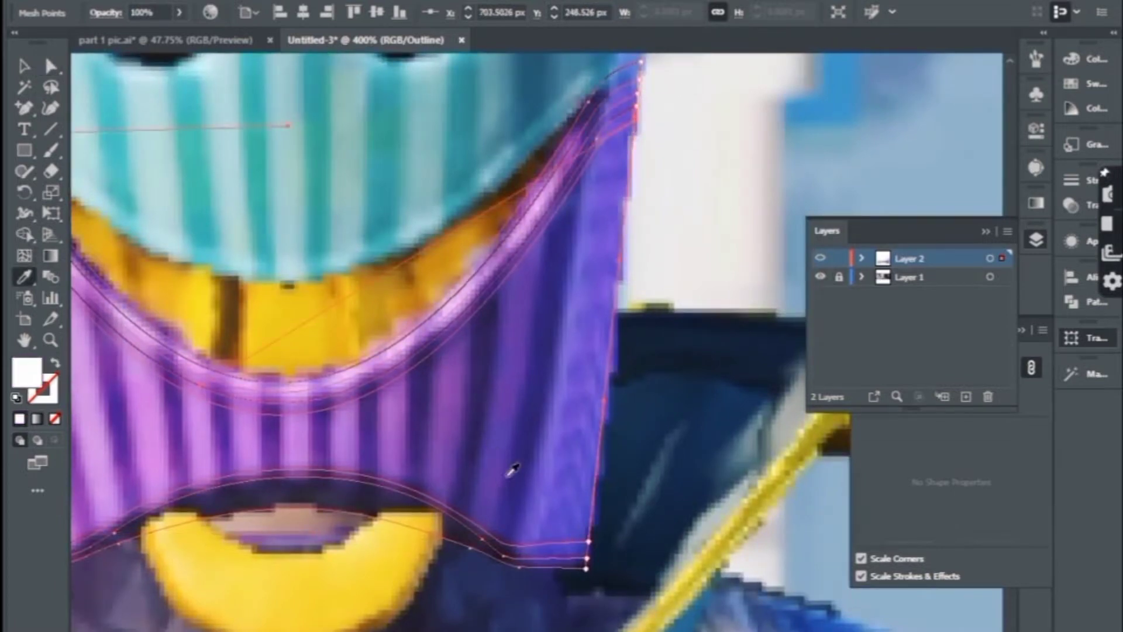
{"action": "left_click", "coordinate": [510, 468]}
{"action": "key", "text": "u"}
{"action": "left_click", "coordinate": [634, 117]}
{"action": "key", "text": "i"}
{"action": "key", "text": "a"}
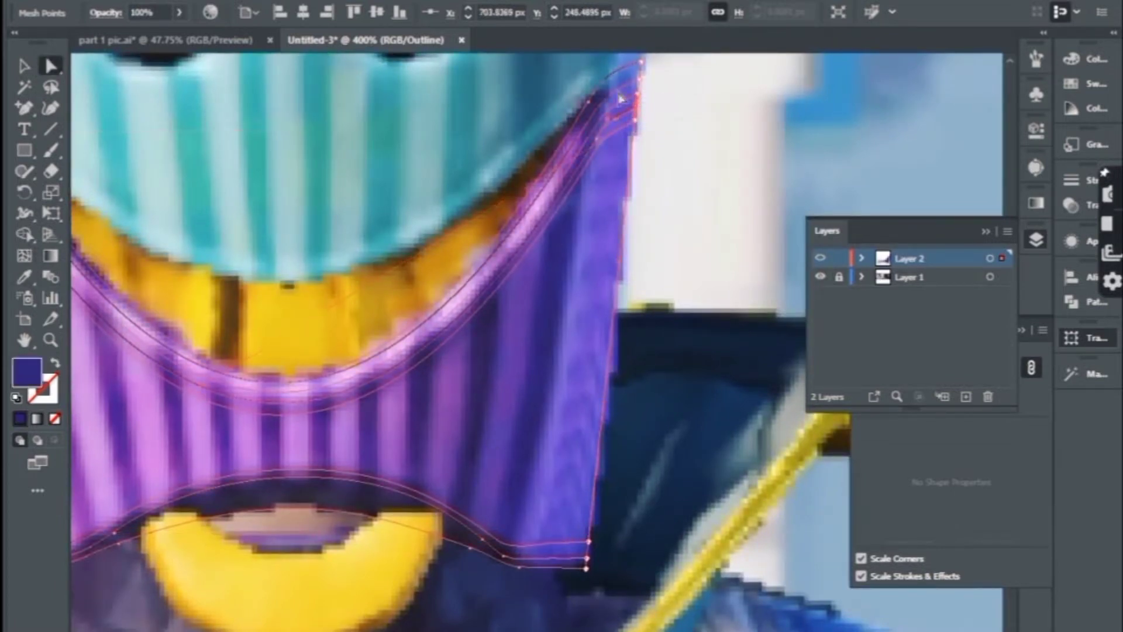
{"action": "left_click", "coordinate": [640, 79]}
{"action": "left_click_drag", "start_coordinate": [640, 79], "coordinate": [642, 83]}
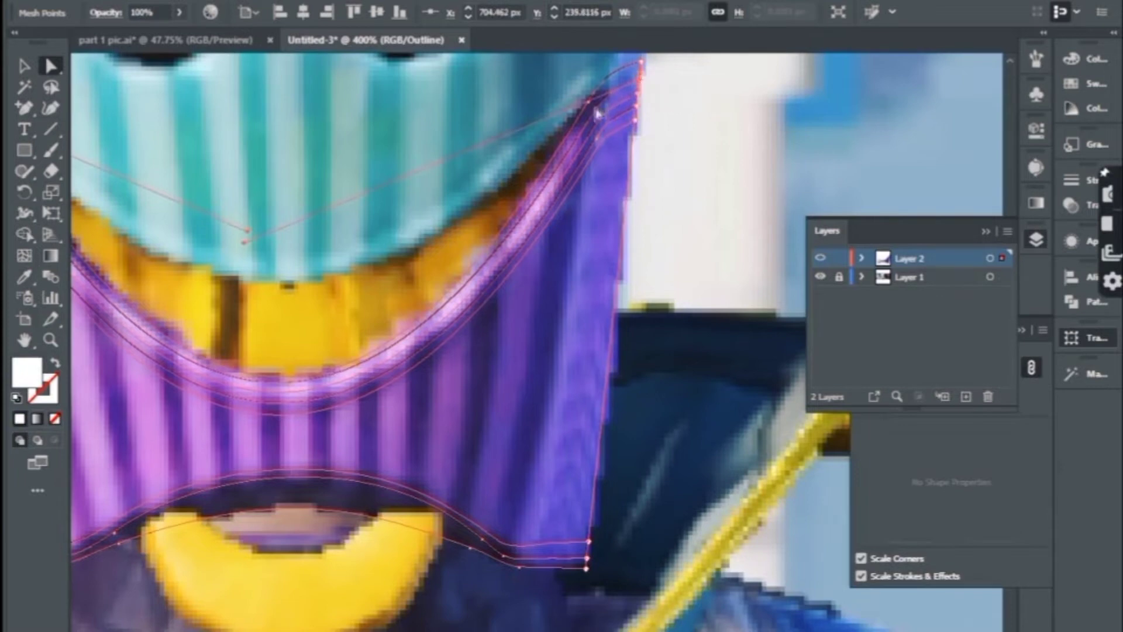
Sample navy and darker navy onto the upper mesh points
{"action": "left_click", "coordinate": [643, 63]}
{"action": "key", "text": "i"}
{"action": "left_click", "coordinate": [590, 119]}
{"action": "key", "text": "a"}
{"action": "left_click_drag", "start_coordinate": [589, 119], "coordinate": [689, 113]}
{"action": "key", "text": "i"}
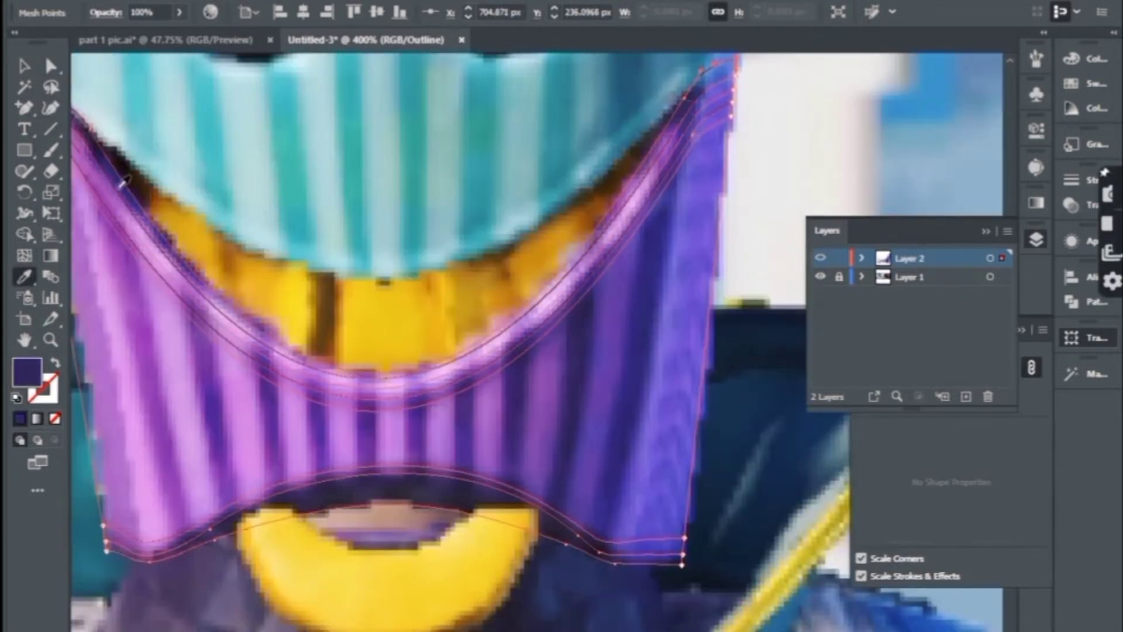
{"action": "left_click", "coordinate": [125, 182]}
{"action": "left_click_drag", "start_coordinate": [125, 182], "coordinate": [196, 272]}
Colour the rim points light pink, purple and dark blue, then preview Layer 2 in full colour
{"action": "left_click", "coordinate": [144, 241]}
{"action": "key", "text": "i"}
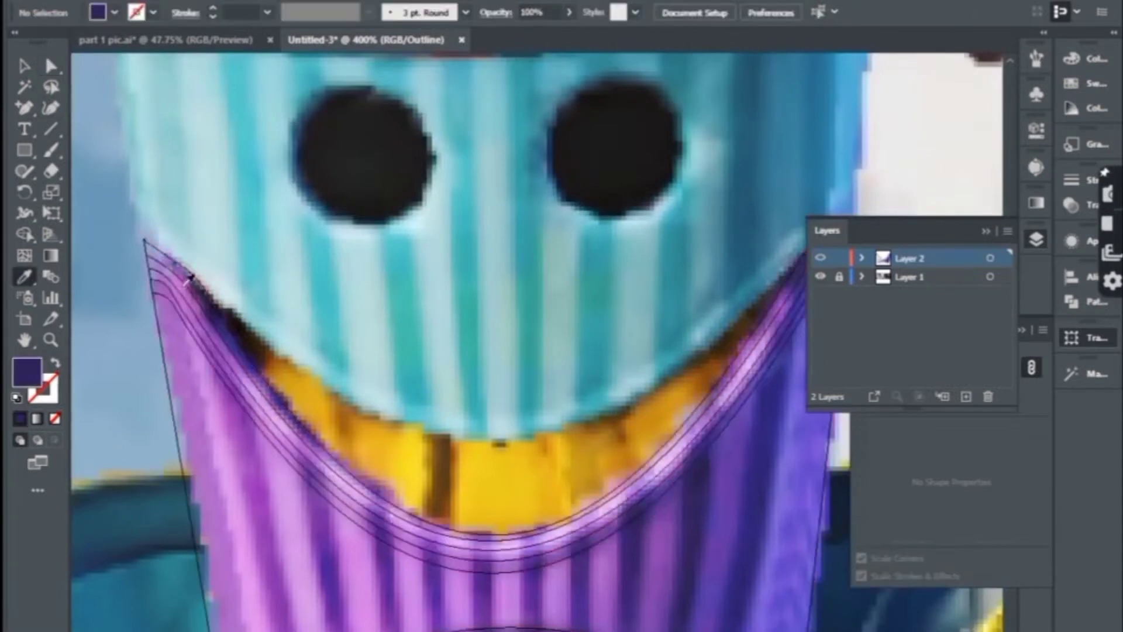
{"action": "left_click", "coordinate": [375, 514]}
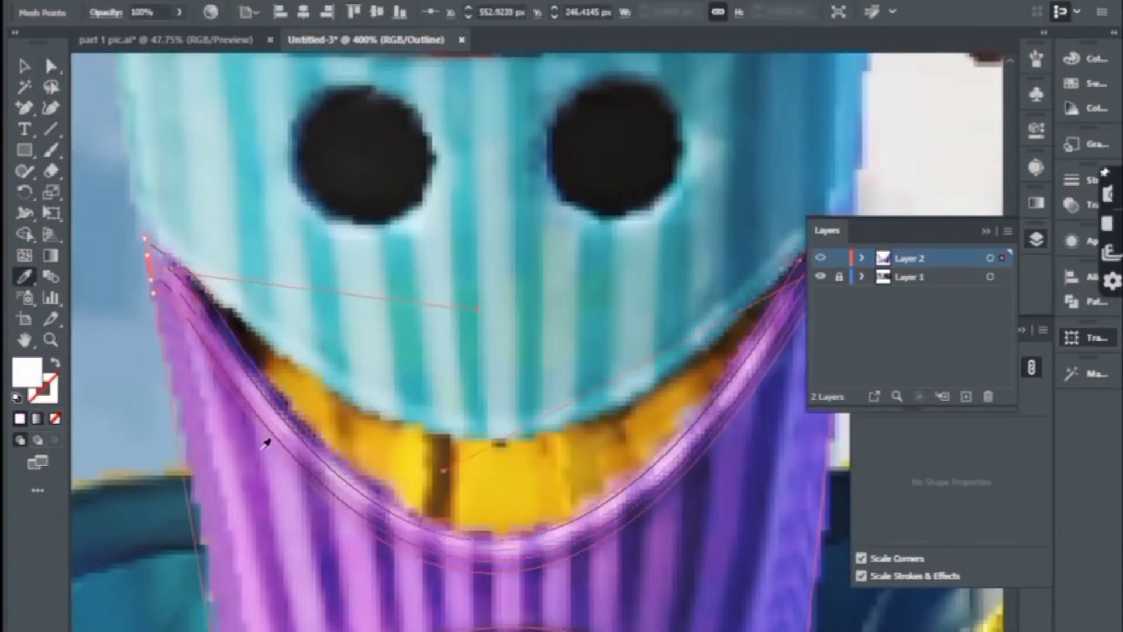
{"action": "left_click", "coordinate": [151, 288]}
{"action": "left_click", "coordinate": [153, 292]}
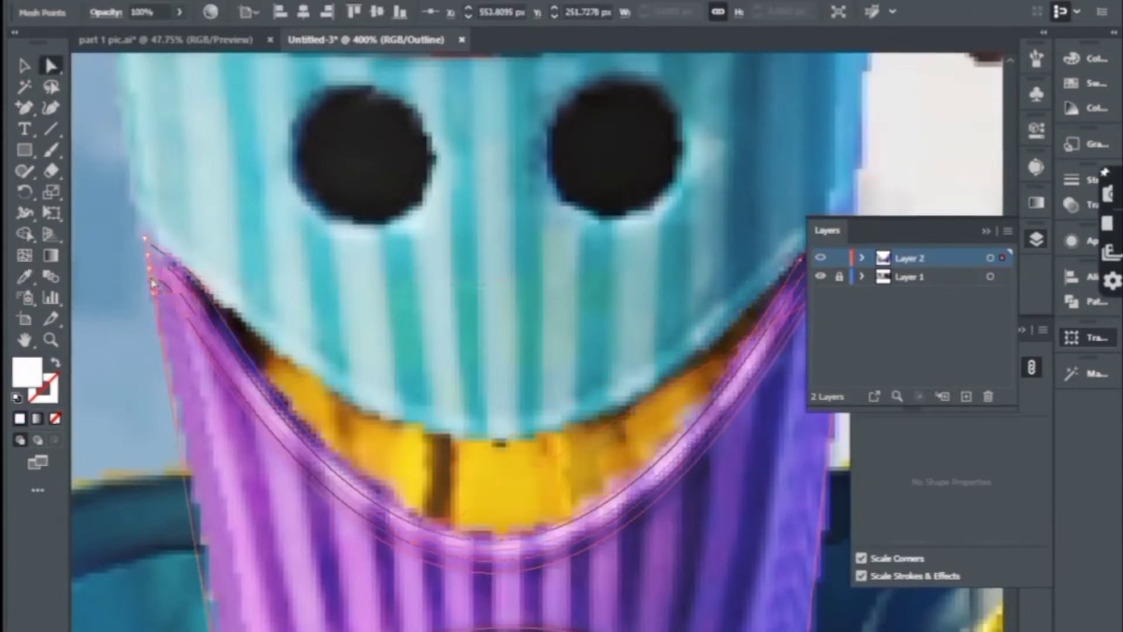
{"action": "key", "text": "i"}
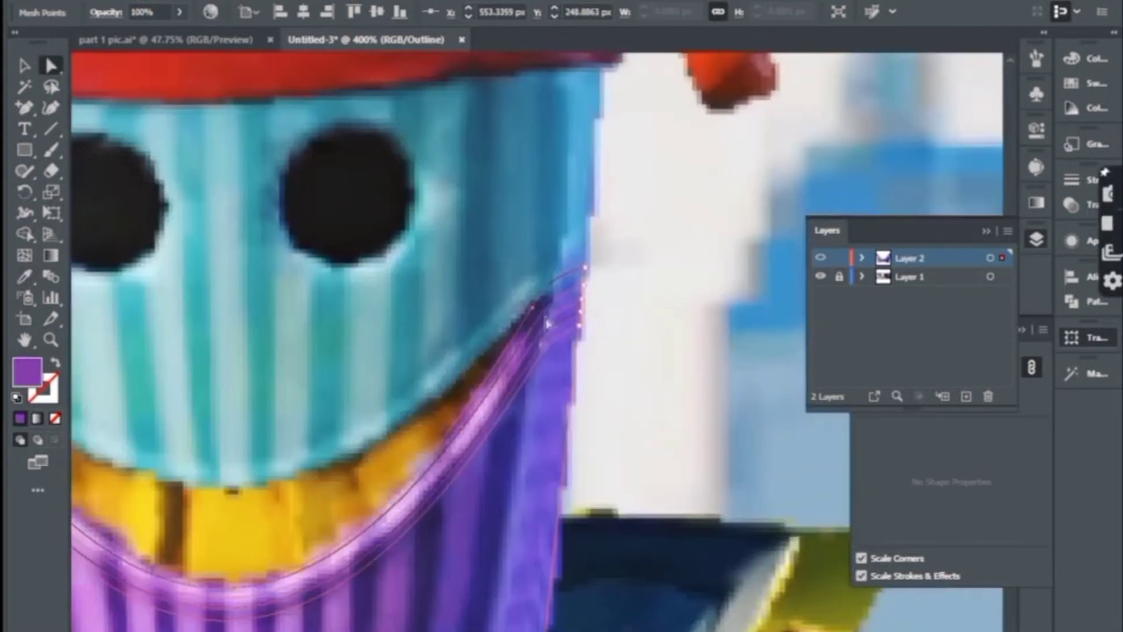
{"action": "left_click", "coordinate": [581, 304], "text": "ctrl"}
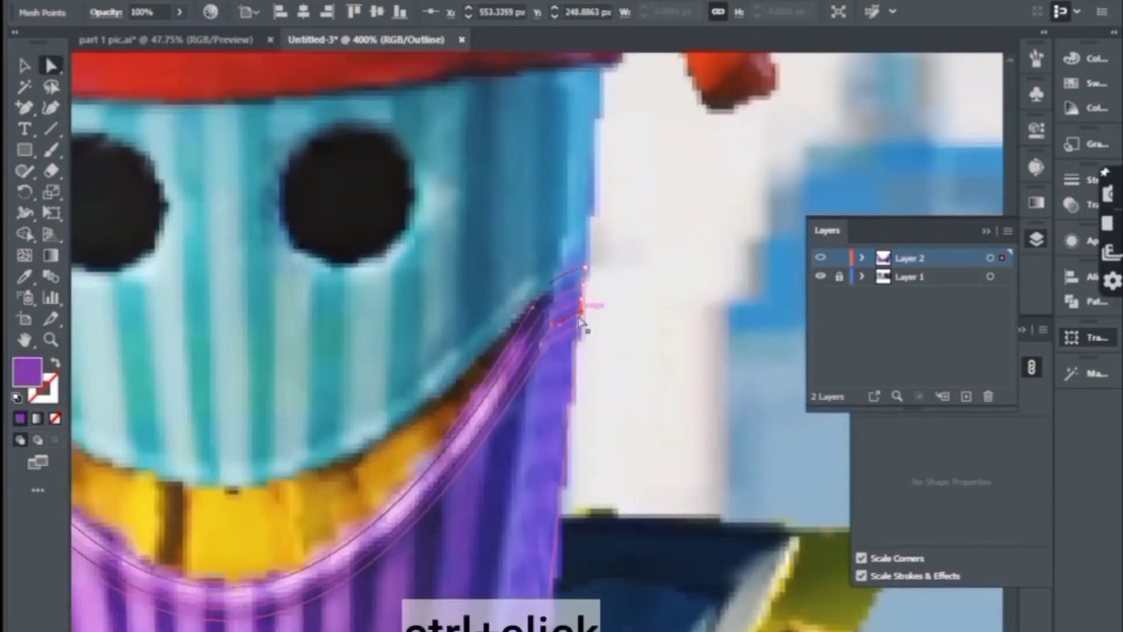
{"action": "left_click", "coordinate": [563, 350]}
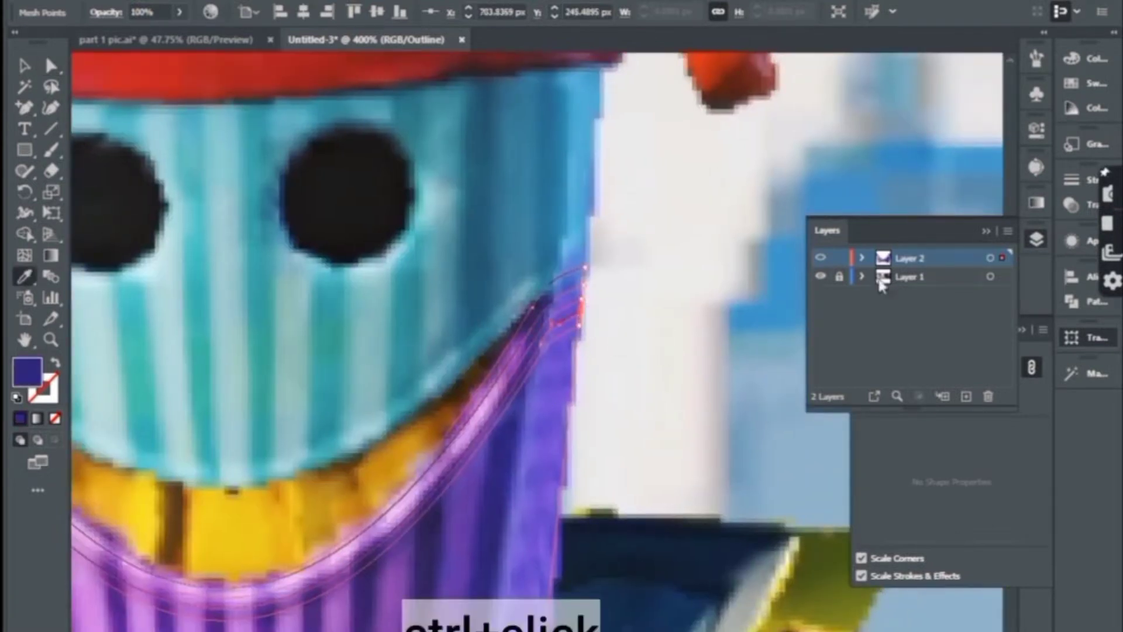
{"action": "left_click", "coordinate": [821, 258], "text": "ctrl"}
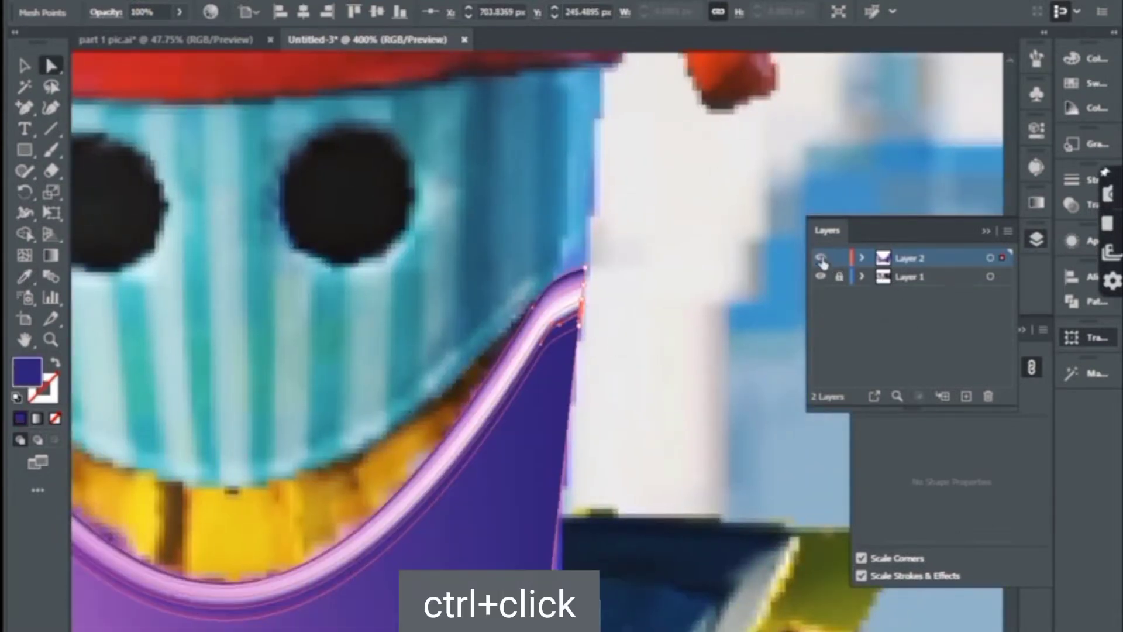
{"action": "left_click", "coordinate": [583, 305]}
{"action": "left_click", "coordinate": [538, 366]}
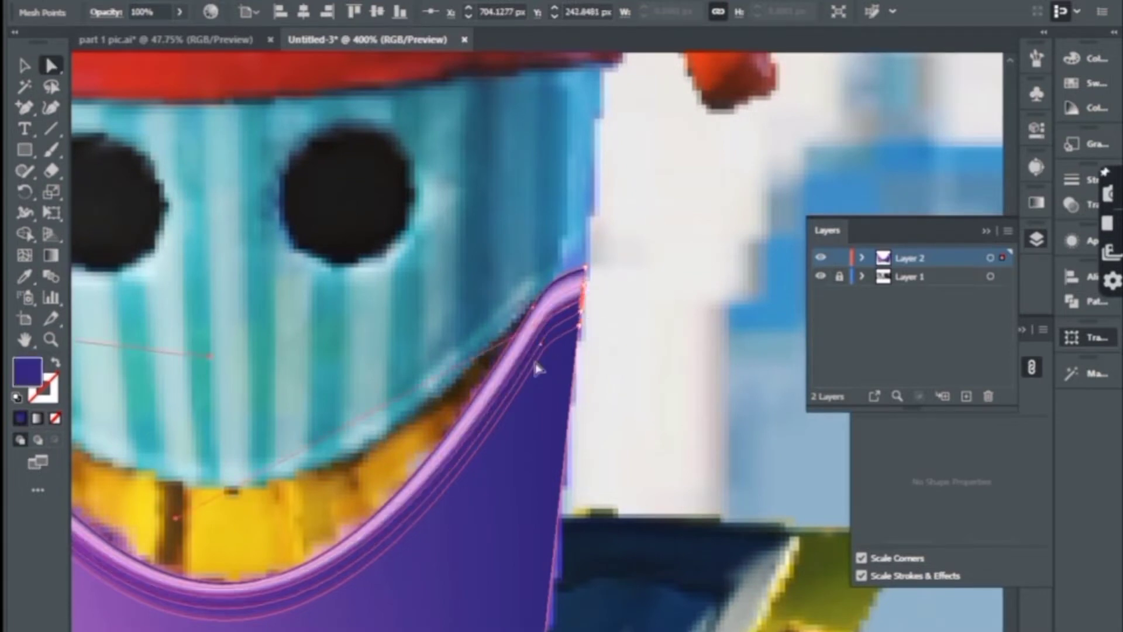
{"action": "scroll", "coordinate": [485, 464], "scroll_direction": "down", "scroll_amount": 3}
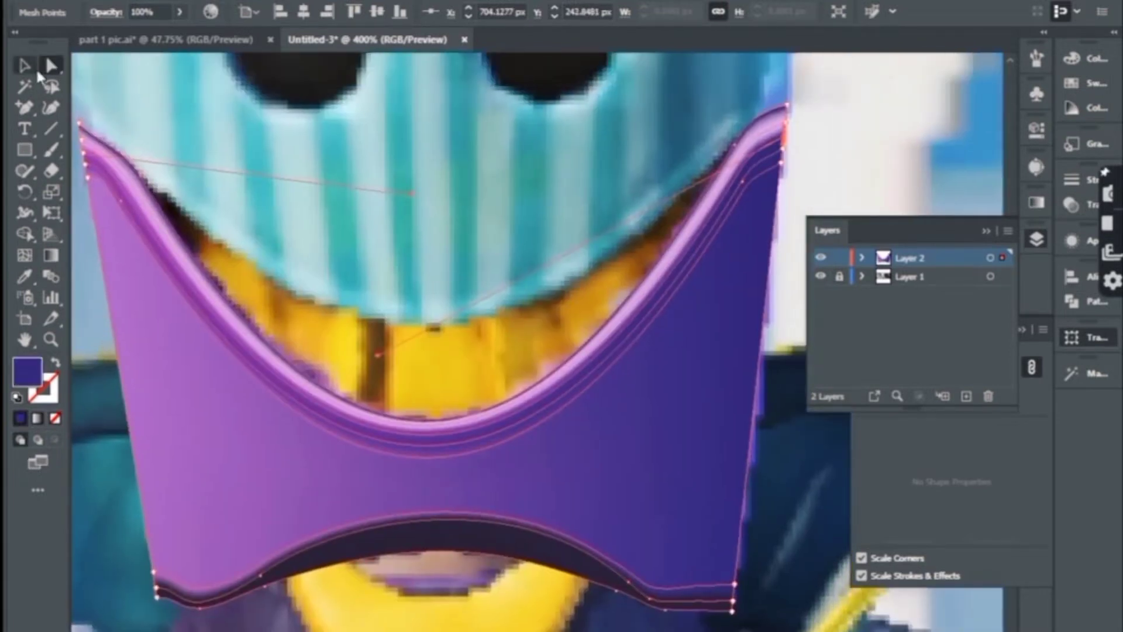
{"action": "left_click", "coordinate": [23, 65]}
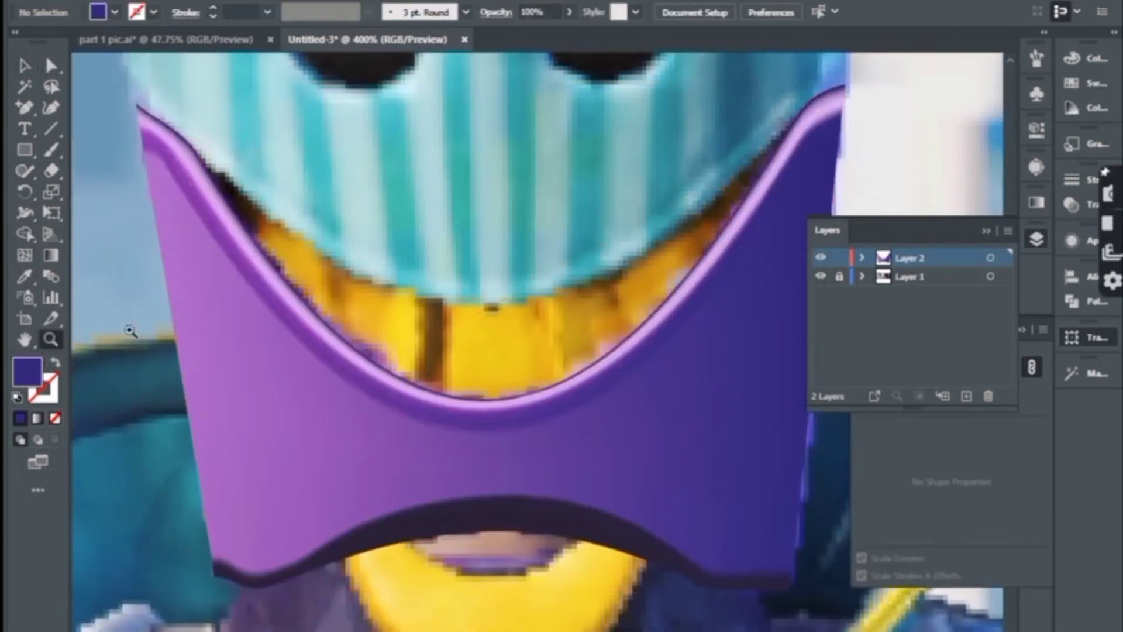
{"action": "scroll", "coordinate": [130, 331], "scroll_direction": "down", "scroll_amount": 2}
{"action": "scroll", "coordinate": [572, 292], "scroll_direction": "up", "scroll_amount": 2}
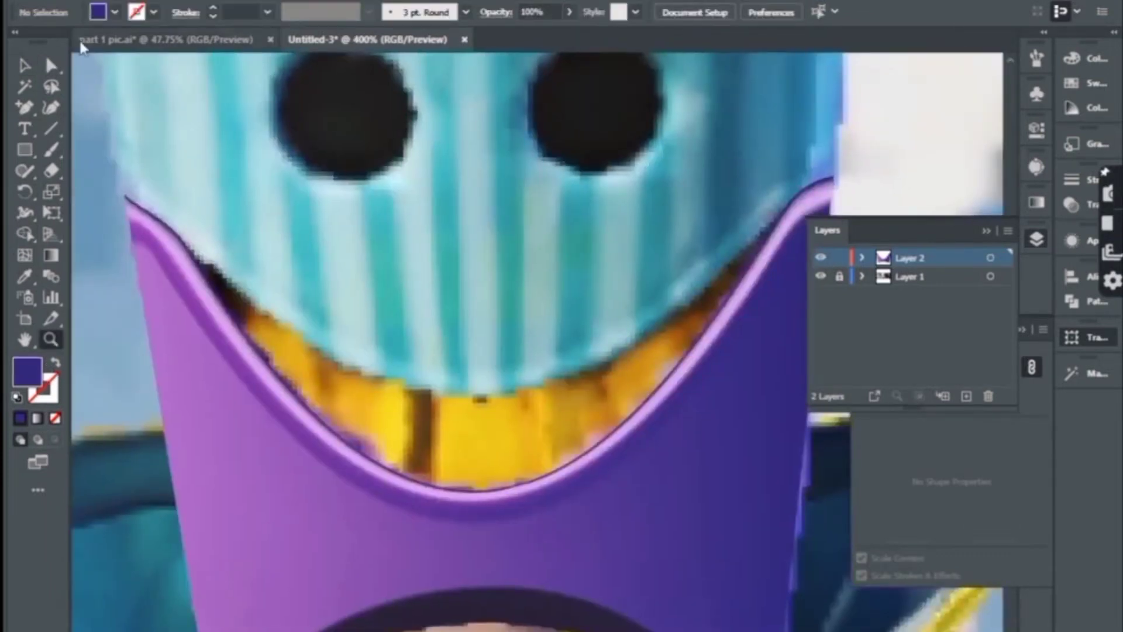
{"action": "key", "text": "a"}
{"action": "left_click", "coordinate": [130, 222]}
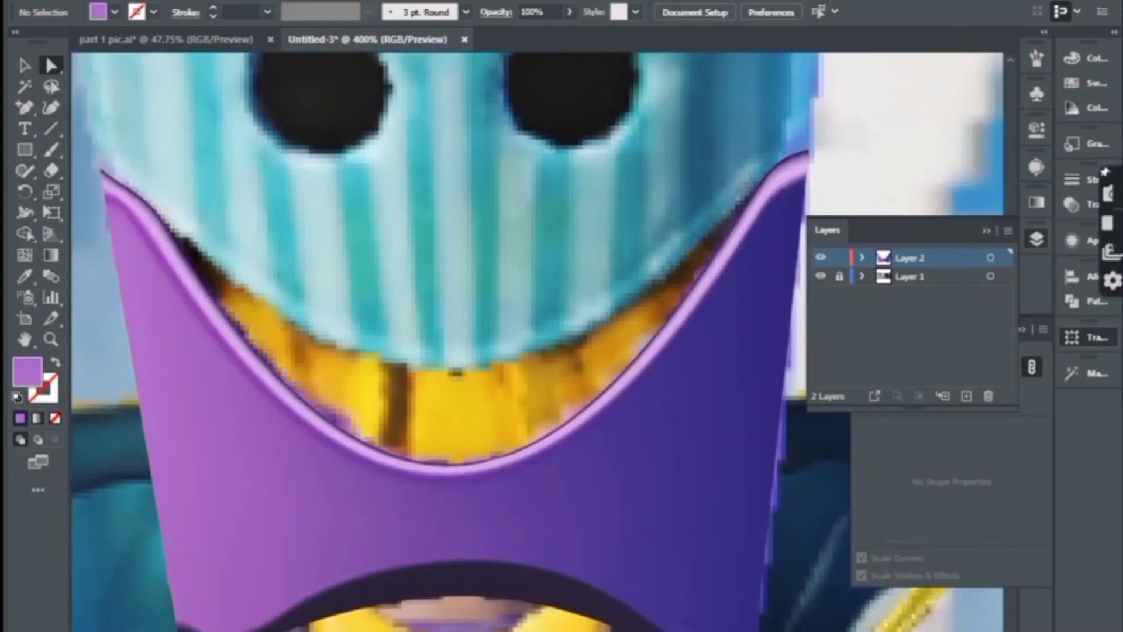
{"action": "key", "text": "z"}
{"action": "left_click", "coordinate": [448, 364], "text": "alt"}
Move the purple cup mesh left off the face and zoom in on its edge
{"action": "key", "text": "v"}
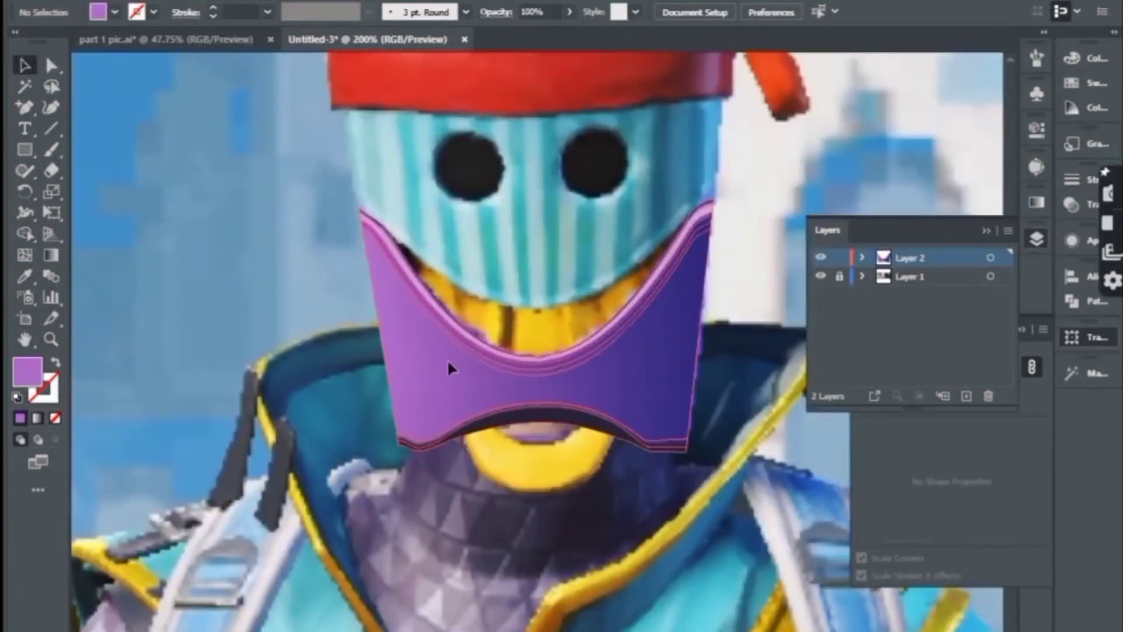
{"action": "left_click_drag", "start_coordinate": [448, 368], "coordinate": [275, 310]}
{"action": "left_click", "coordinate": [250, 231]}
{"action": "left_click_drag", "start_coordinate": [250, 231], "coordinate": [191, 254]}
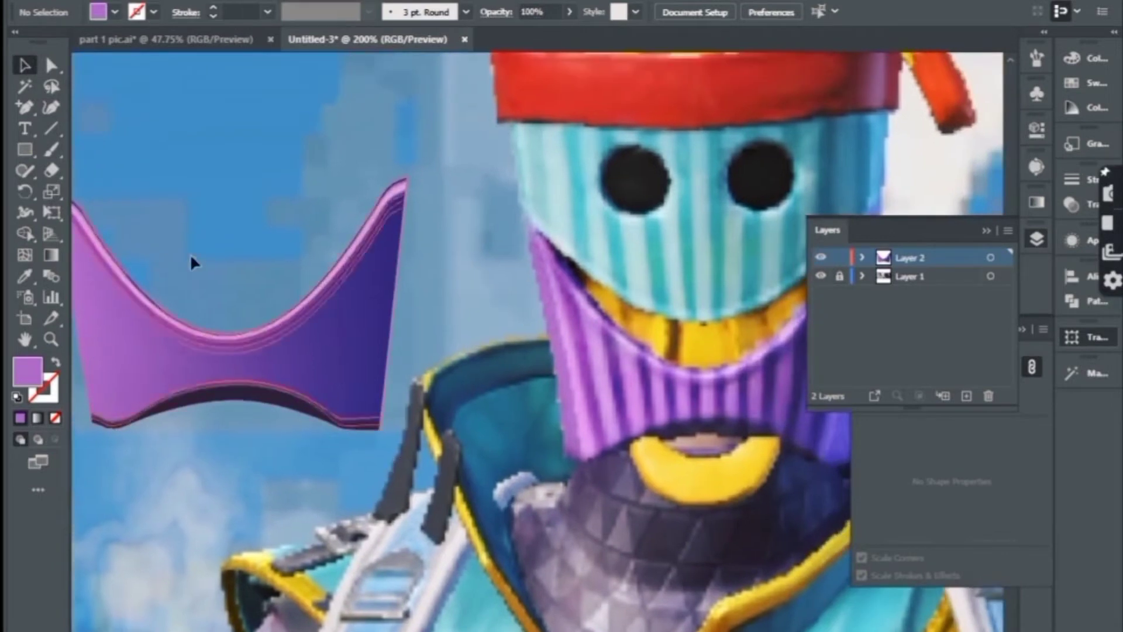
{"action": "key", "text": "ctrl+plus"}
Trace an unfilled Pen path with curved anchors along the cup's bottom edge and top-left peak
{"action": "left_click_drag", "start_coordinate": [26, 107], "coordinate": [82, 104]}
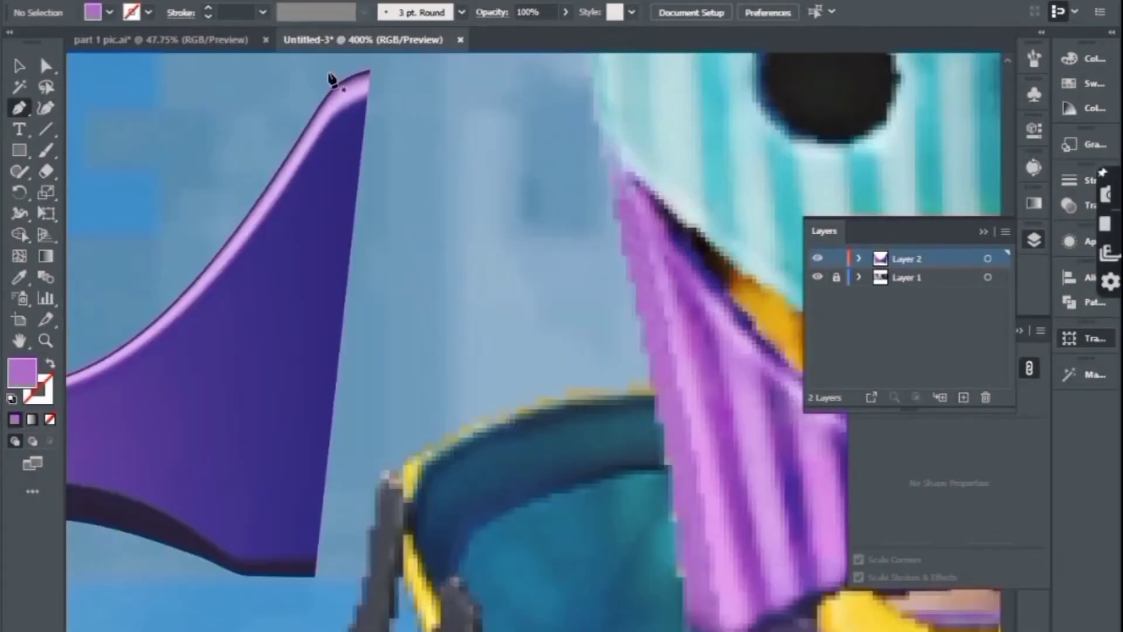
{"action": "left_click", "coordinate": [370, 70]}
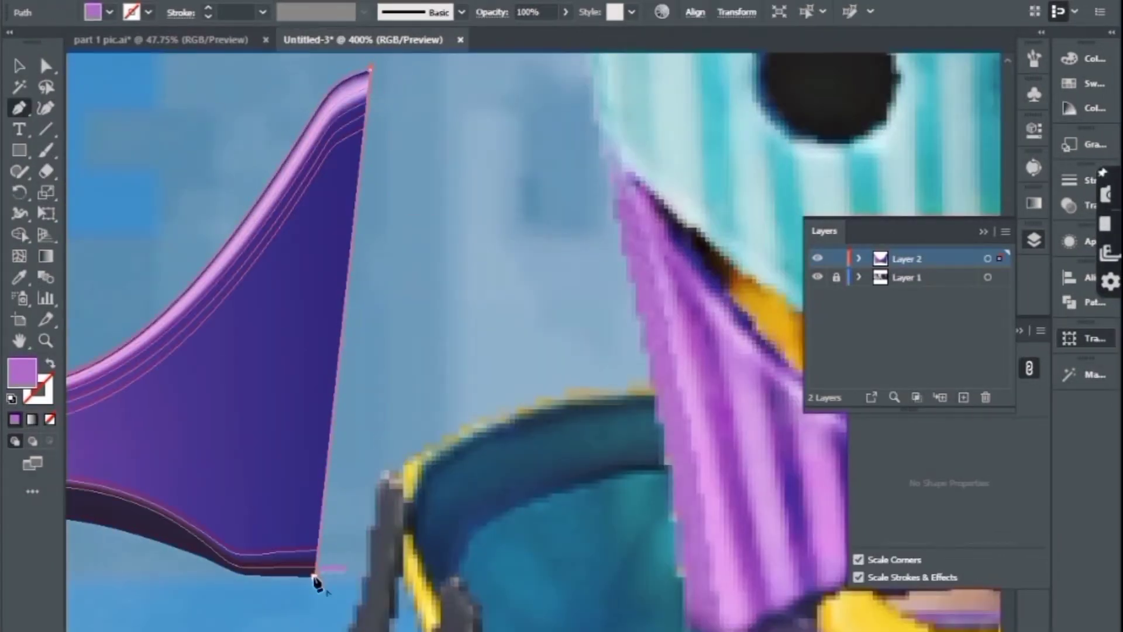
{"action": "scroll", "coordinate": [344, 523], "scroll_direction": "down", "scroll_amount": 2}
{"action": "scroll", "coordinate": [344, 524], "scroll_direction": "left", "scroll_amount": 3}
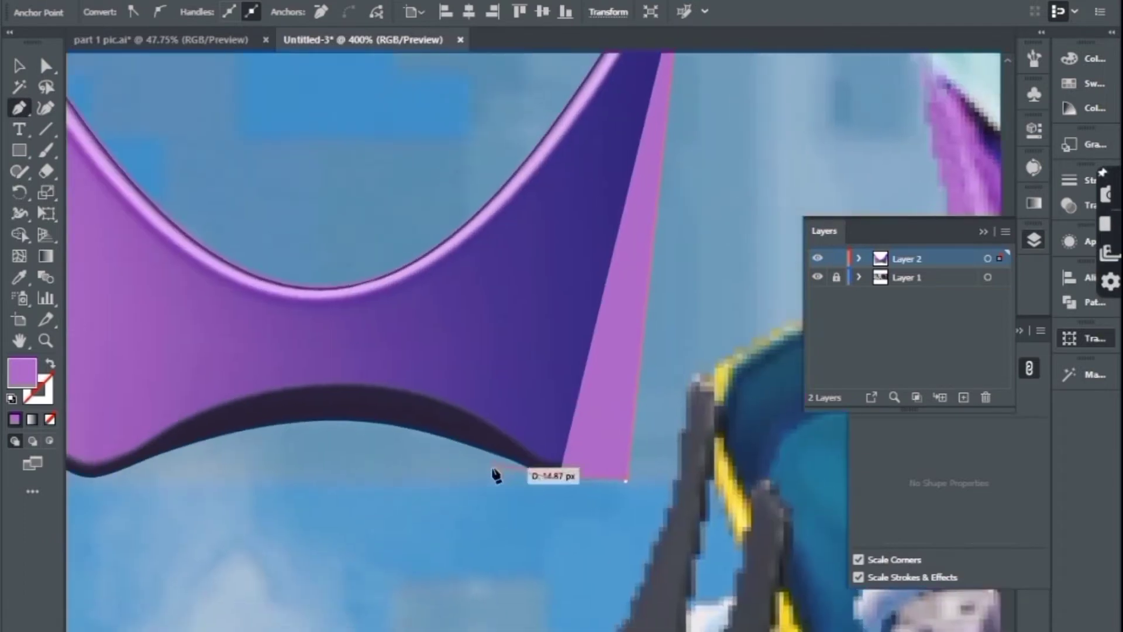
{"action": "scroll", "coordinate": [133, 457], "scroll_direction": "left", "scroll_amount": 2}
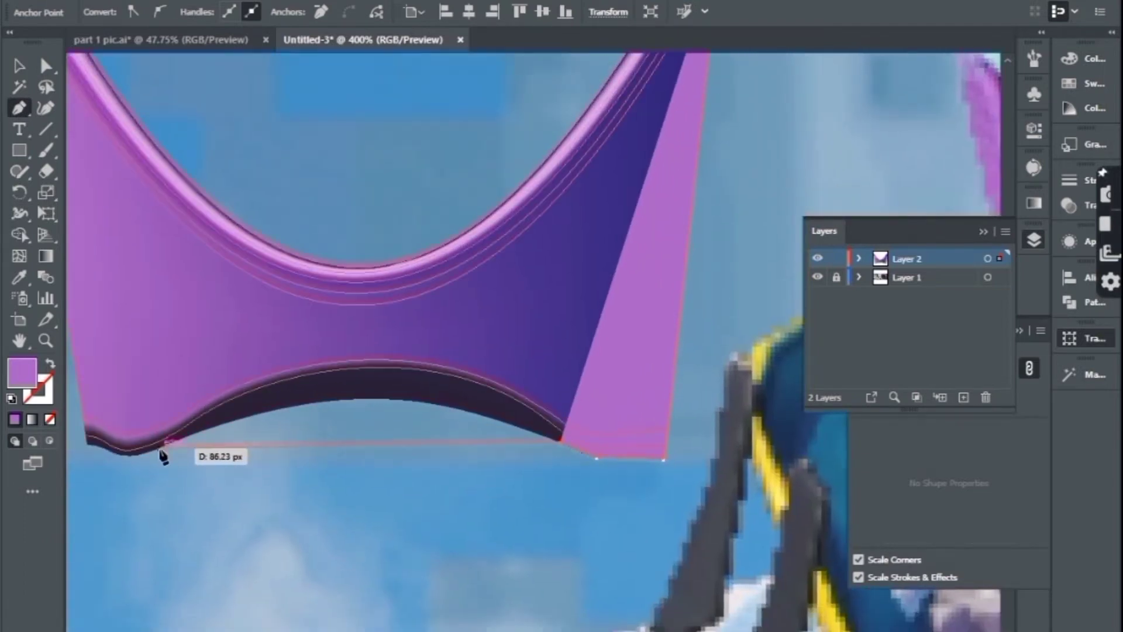
{"action": "left_click_drag", "start_coordinate": [161, 451], "coordinate": [198, 556]}
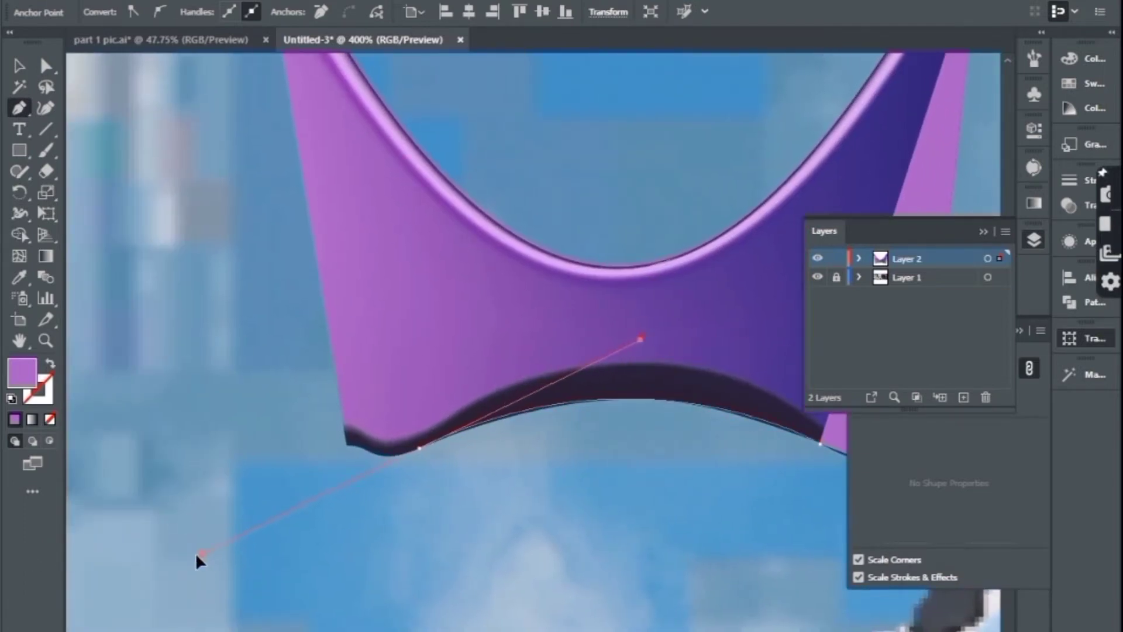
{"action": "key", "text": "slash"}
{"action": "mouse_move", "coordinate": [421, 451]}
{"action": "left_mouse_down"}
{"action": "mouse_move", "coordinate": [368, 453]}
{"action": "mouse_move", "coordinate": [311, 436]}
{"action": "left_mouse_up"}
{"action": "scroll", "coordinate": [308, 233], "scroll_direction": "up", "scroll_amount": 5}
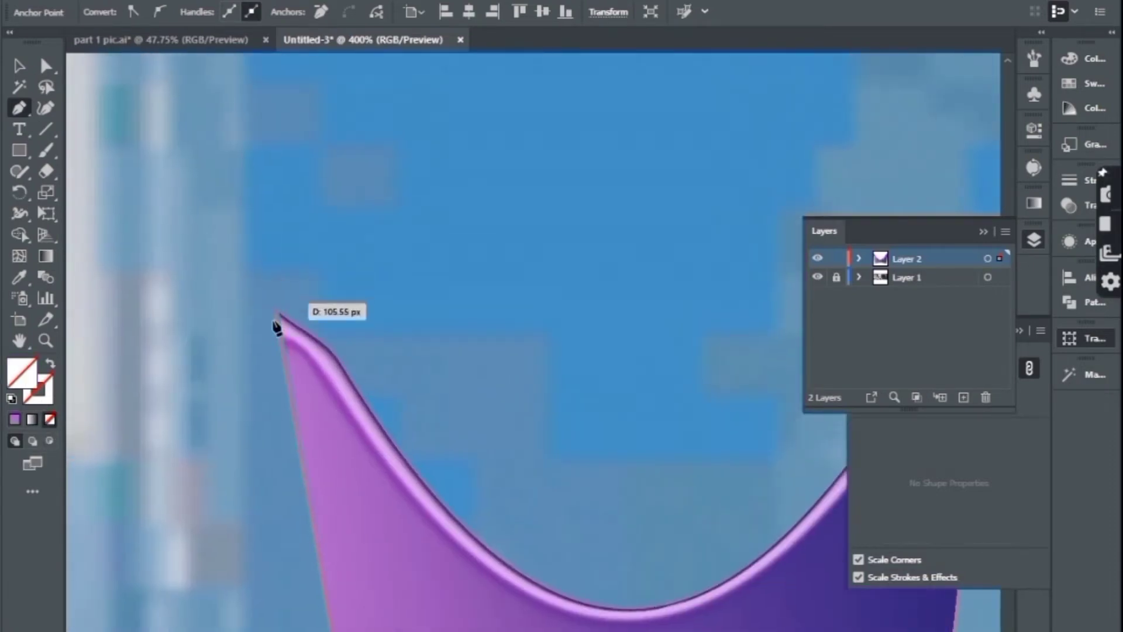
{"action": "mouse_move", "coordinate": [281, 305]}
{"action": "left_mouse_down"}
{"action": "mouse_move", "coordinate": [513, 579]}
{"action": "mouse_move", "coordinate": [351, 507]}
{"action": "mouse_move", "coordinate": [591, 407]}
{"action": "mouse_move", "coordinate": [735, 185]}
{"action": "left_mouse_up"}
{"action": "left_click_drag", "start_coordinate": [714, 247], "coordinate": [718, 257]}
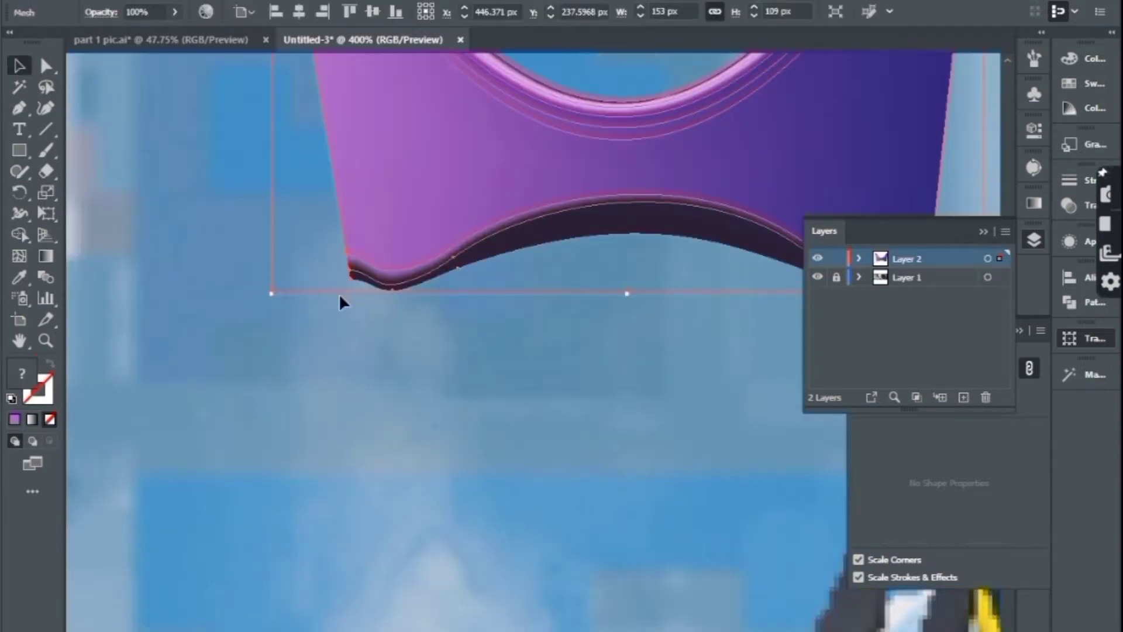
Move the traced outline below the cup and fill it with a brownish red
{"action": "left_click", "coordinate": [353, 339]}
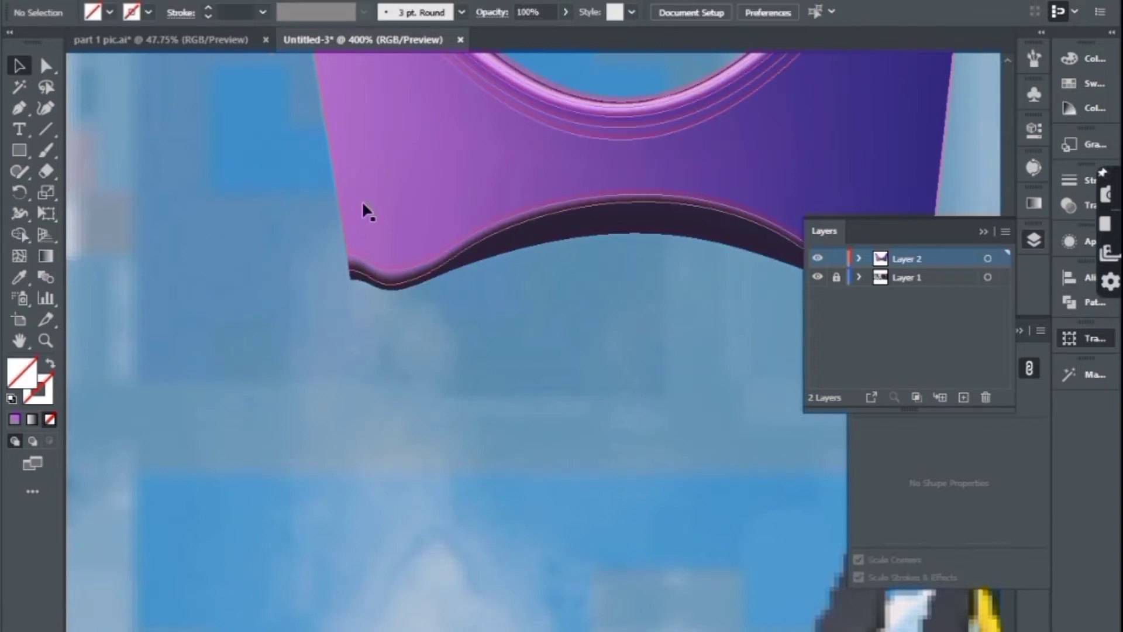
{"action": "left_click", "coordinate": [364, 276]}
{"action": "left_click_drag", "start_coordinate": [313, 473], "coordinate": [311, 504]}
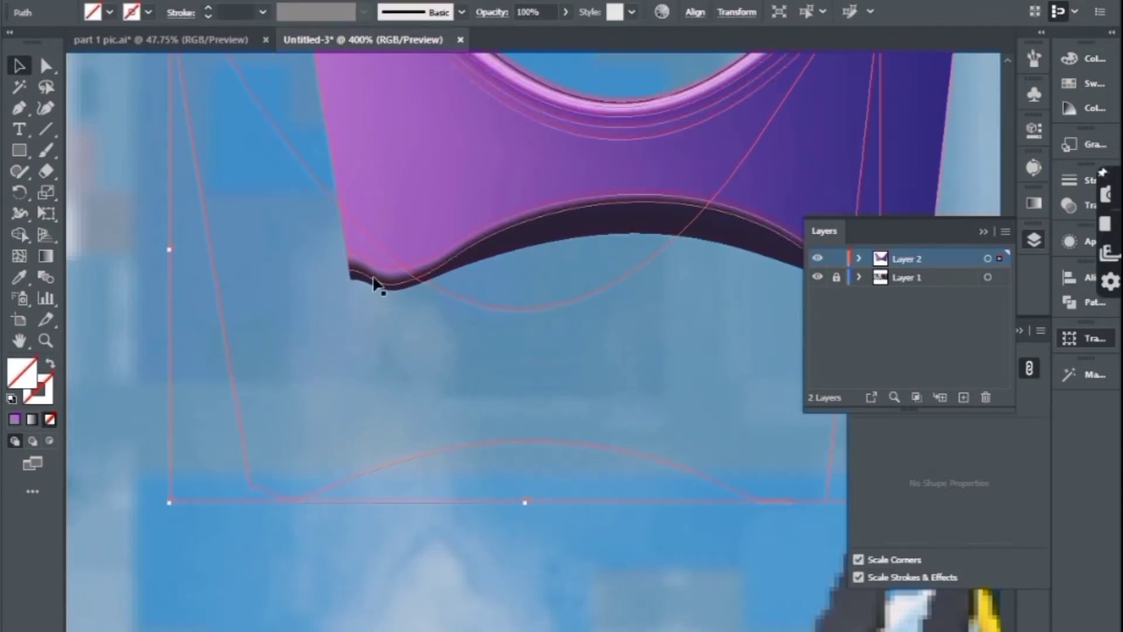
{"action": "double_click", "coordinate": [18, 377]}
{"action": "left_click", "coordinate": [216, 61]}
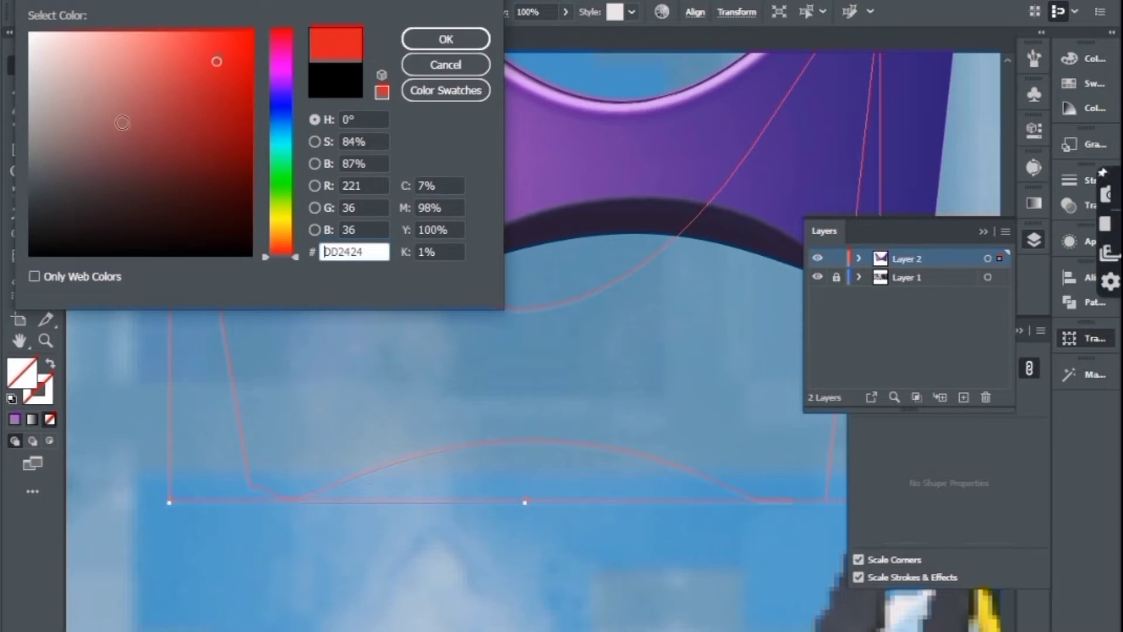
{"action": "left_click", "coordinate": [123, 122]}
{"action": "left_click", "coordinate": [446, 40]}
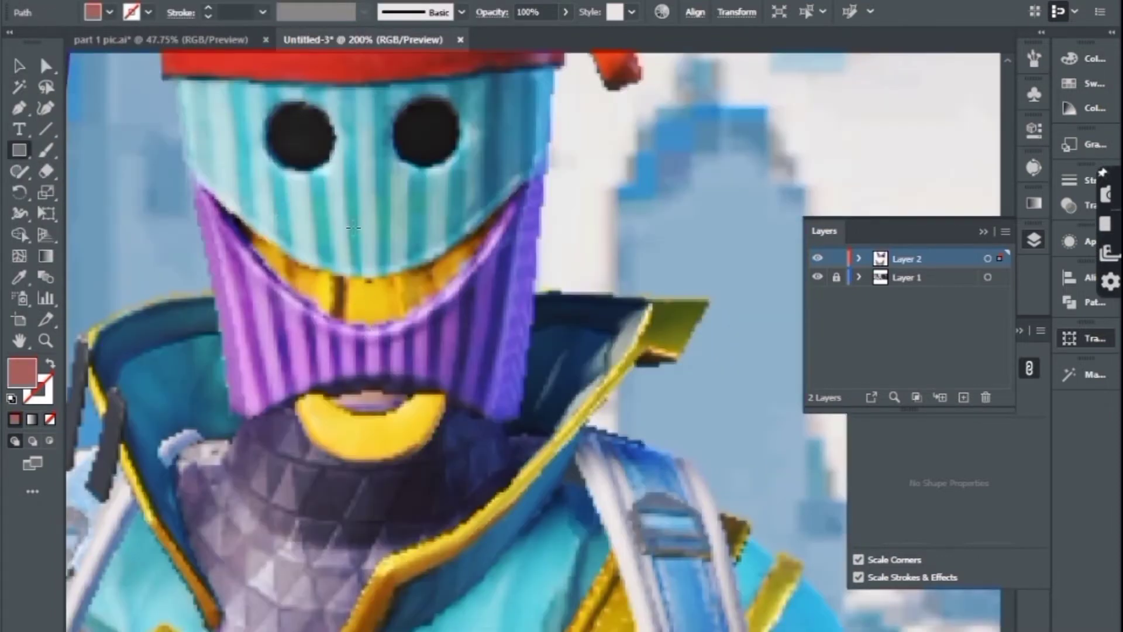
Draw an 8 x 128 px pink bar at 50% opacity and place it over the purple cup
{"action": "left_click_drag", "start_coordinate": [326, 157], "coordinate": [342, 462]}
{"action": "key", "text": "i"}
{"action": "left_click", "coordinate": [375, 350]}
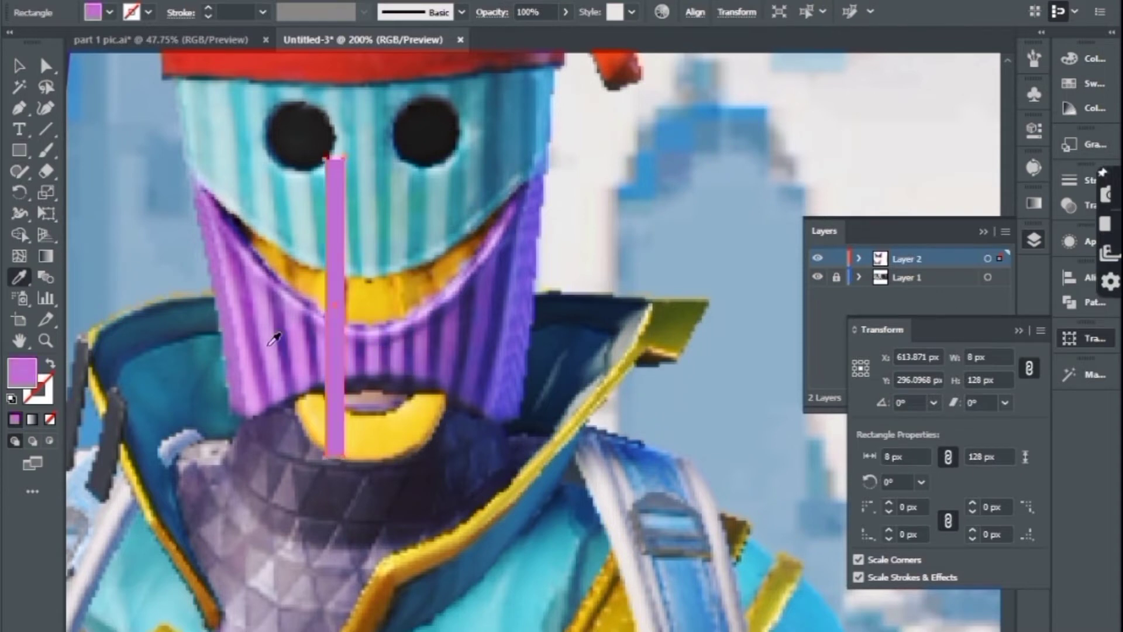
{"action": "left_click", "coordinate": [276, 333]}
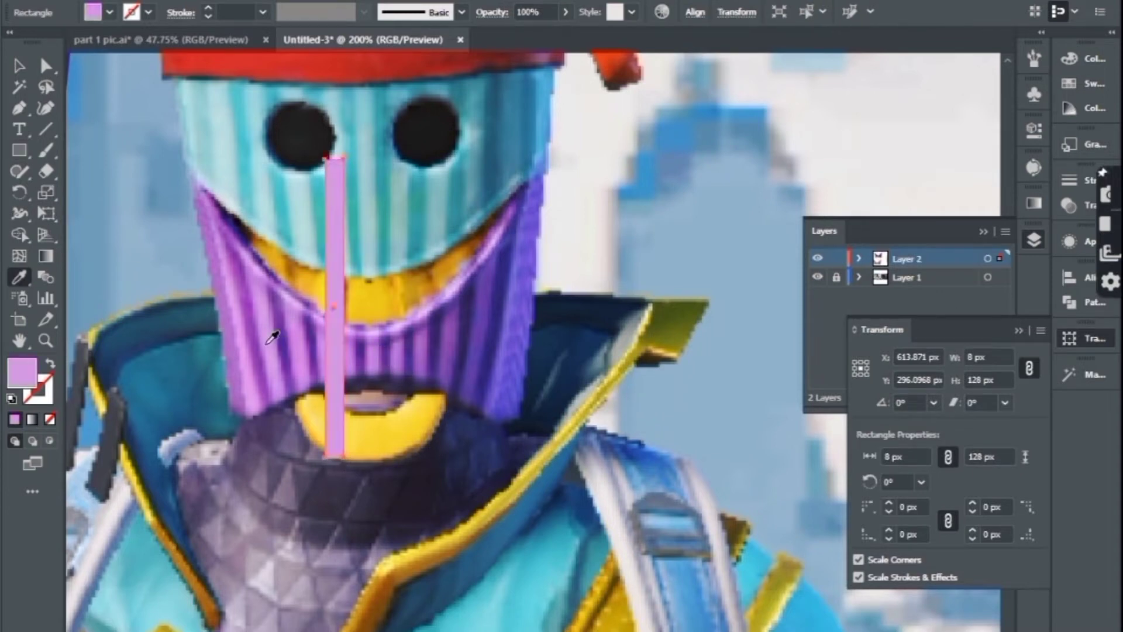
{"action": "left_click", "coordinate": [1034, 130]}
{"action": "left_click", "coordinate": [923, 366]}
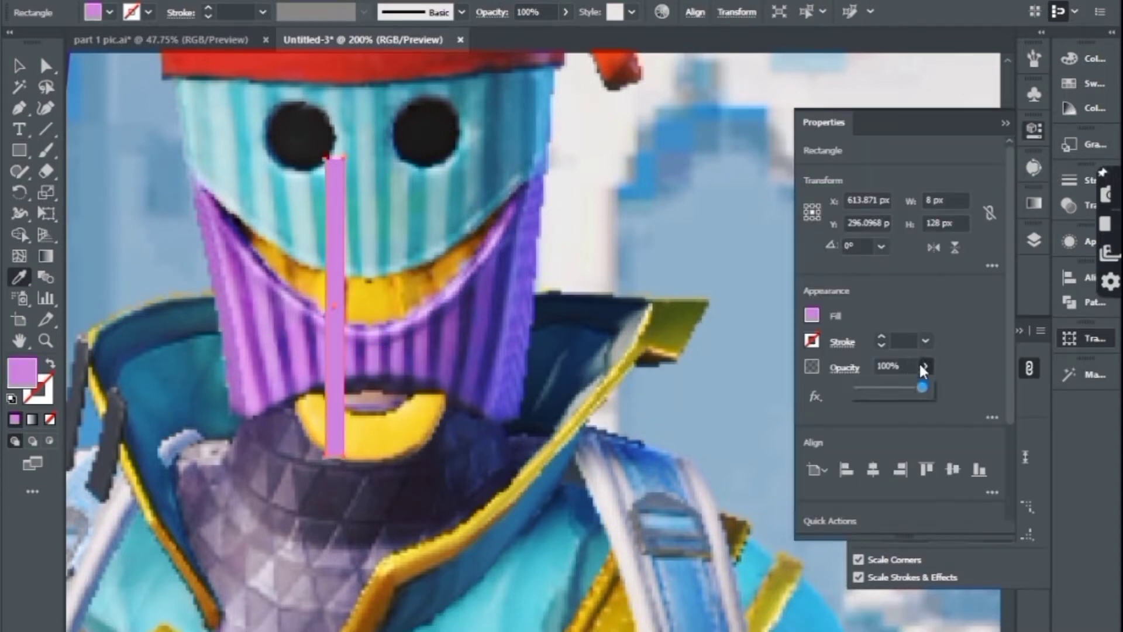
{"action": "left_click", "coordinate": [890, 386]}
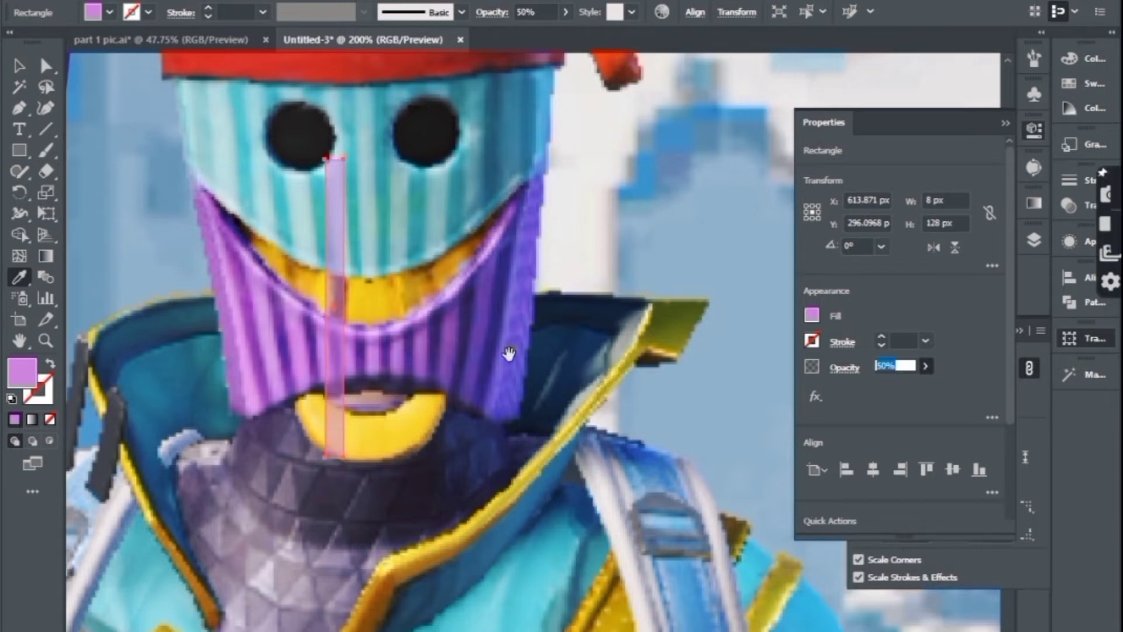
{"action": "left_click_drag", "start_coordinate": [509, 354], "coordinate": [874, 351]}
{"action": "left_click", "coordinate": [19, 64]}
{"action": "mouse_move", "coordinate": [708, 260]}
{"action": "left_mouse_down"}
{"action": "mouse_move", "coordinate": [431, 200]}
{"action": "mouse_move", "coordinate": [439, 252]}
{"action": "mouse_move", "coordinate": [402, 260]}
{"action": "left_mouse_up"}
Repeat the stripe copy twice more and move the red path up behind the purple cup
{"action": "key", "text": "ctrl+d"}
{"action": "key", "text": "ctrl+d"}
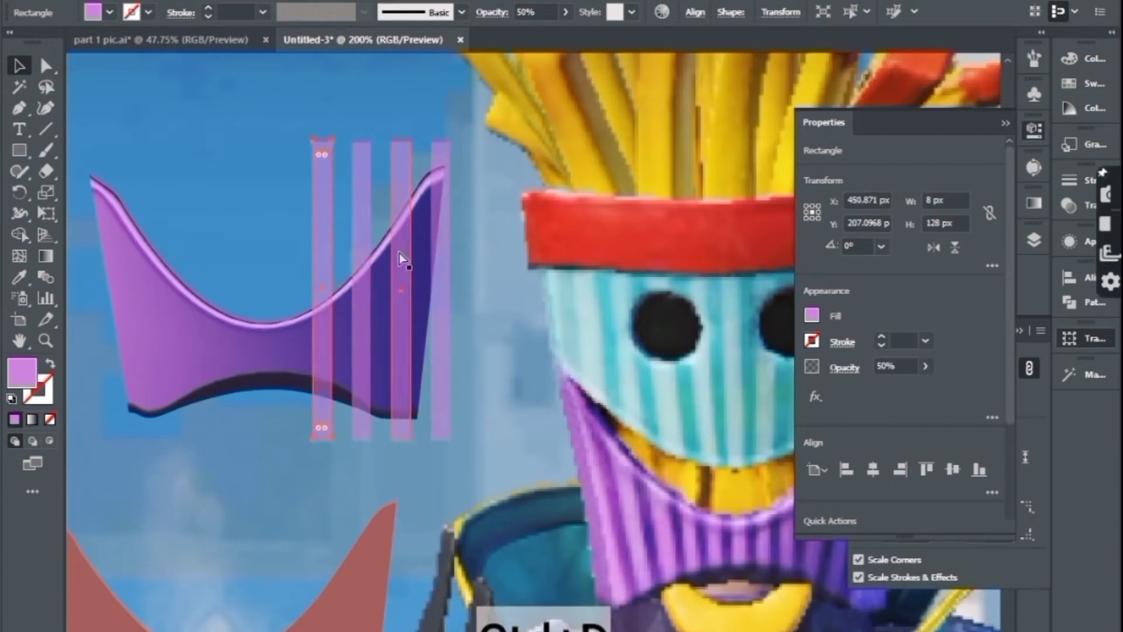
{"action": "key", "text": "ctrl+d"}
{"action": "key", "text": "ctrl+d"}
{"action": "key", "text": "ctrl+d"}
{"action": "key", "text": "ctrl+d"}
{"action": "left_click", "coordinate": [375, 538]}
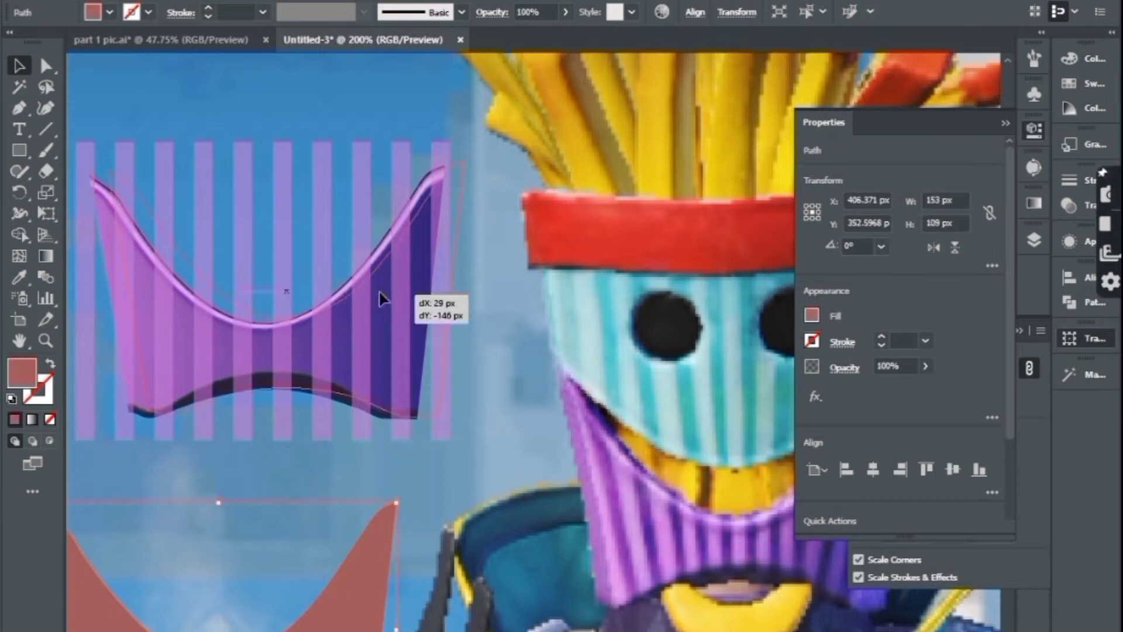
{"action": "left_click_drag", "start_coordinate": [379, 293], "coordinate": [354, 292]}
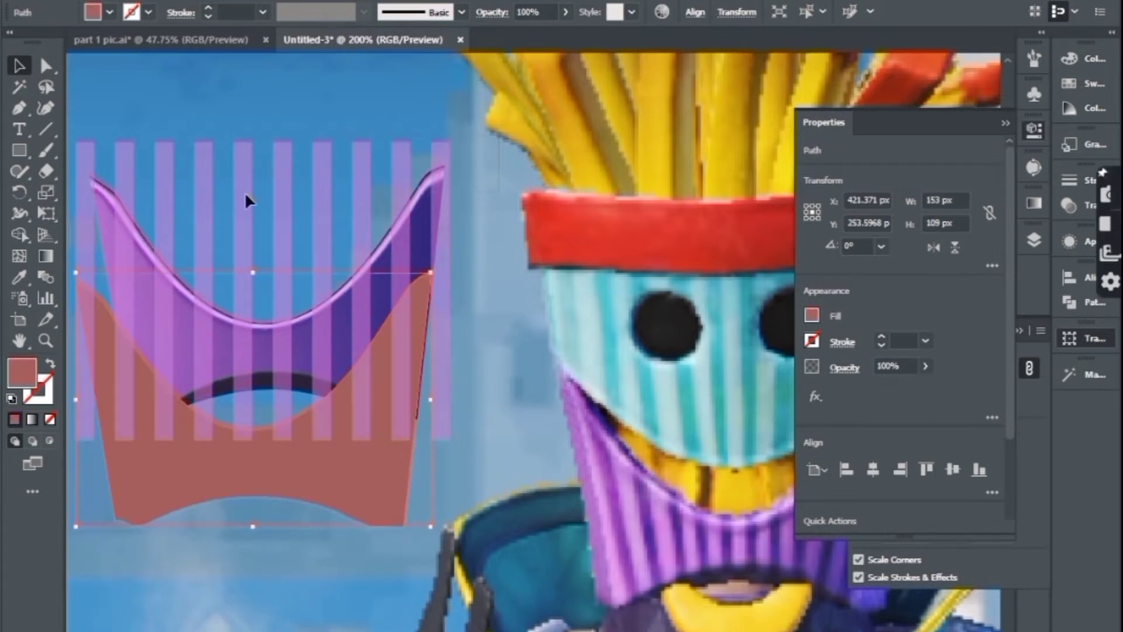
{"action": "scroll", "coordinate": [70, 250], "scroll_direction": "left", "scroll_amount": 3}
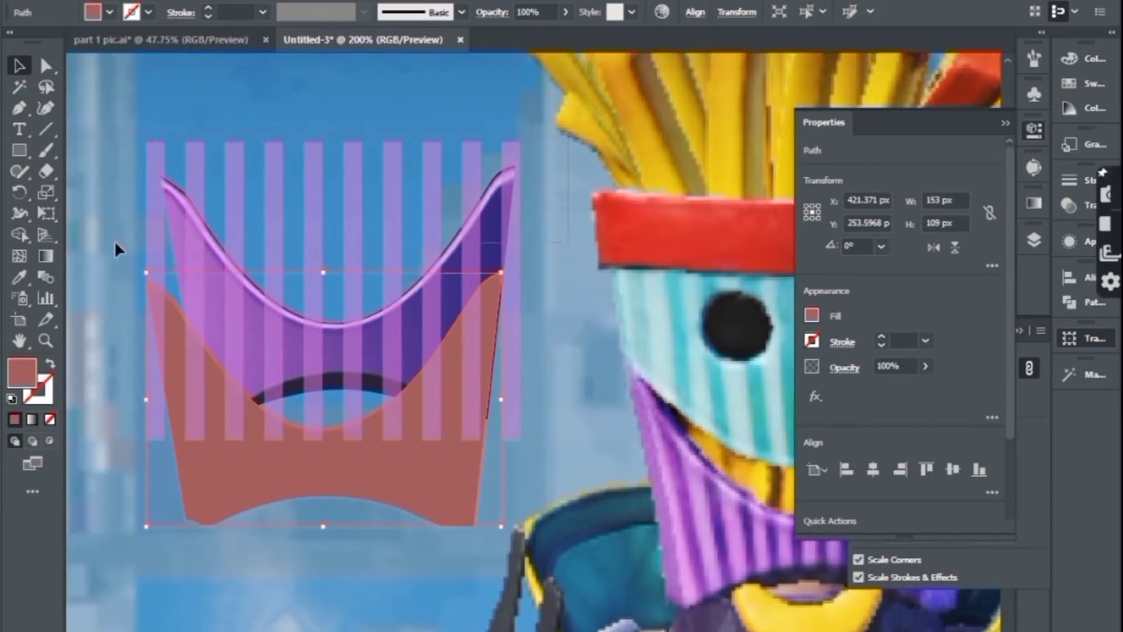
Group the stripes with the purple cup, then line up the red shape and bring it to front
{"action": "left_click_drag", "start_coordinate": [115, 243], "coordinate": [187, 244]}
{"action": "right_click", "coordinate": [487, 229]}
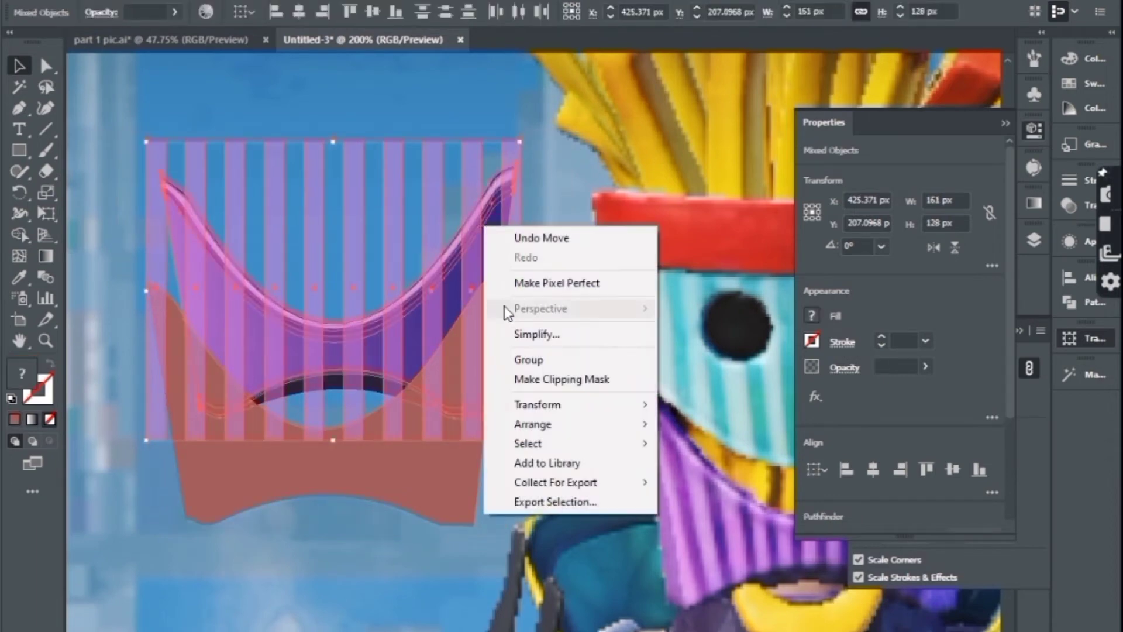
{"action": "left_click", "coordinate": [517, 360]}
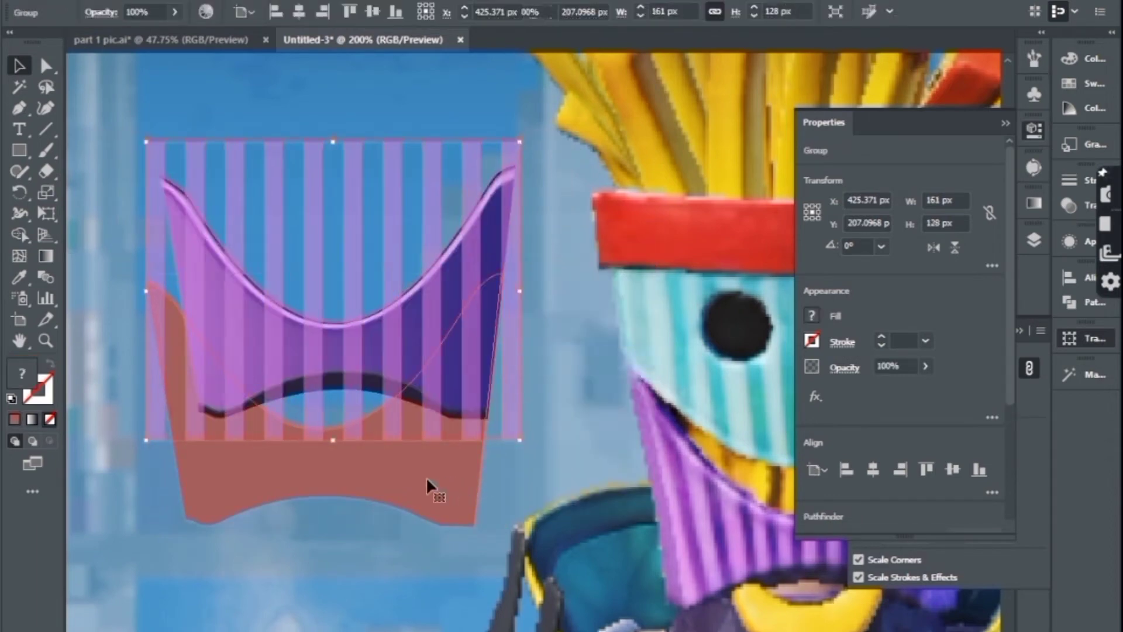
{"action": "left_click_drag", "start_coordinate": [426, 476], "coordinate": [451, 380]}
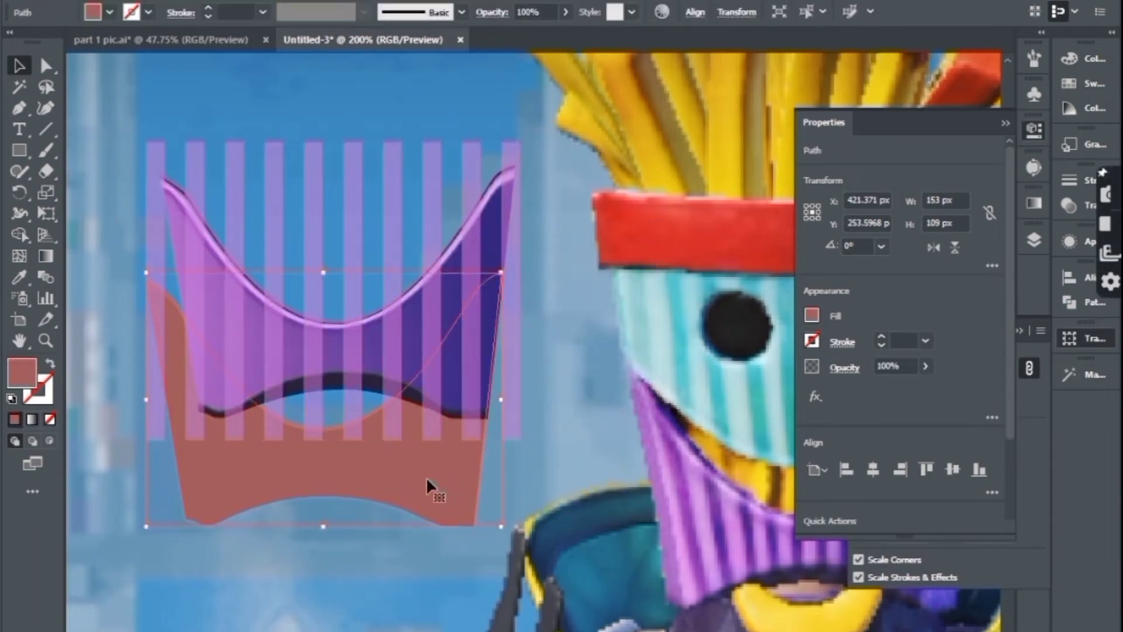
{"action": "right_click", "coordinate": [454, 384]}
{"action": "mouse_move", "coordinate": [503, 292]}
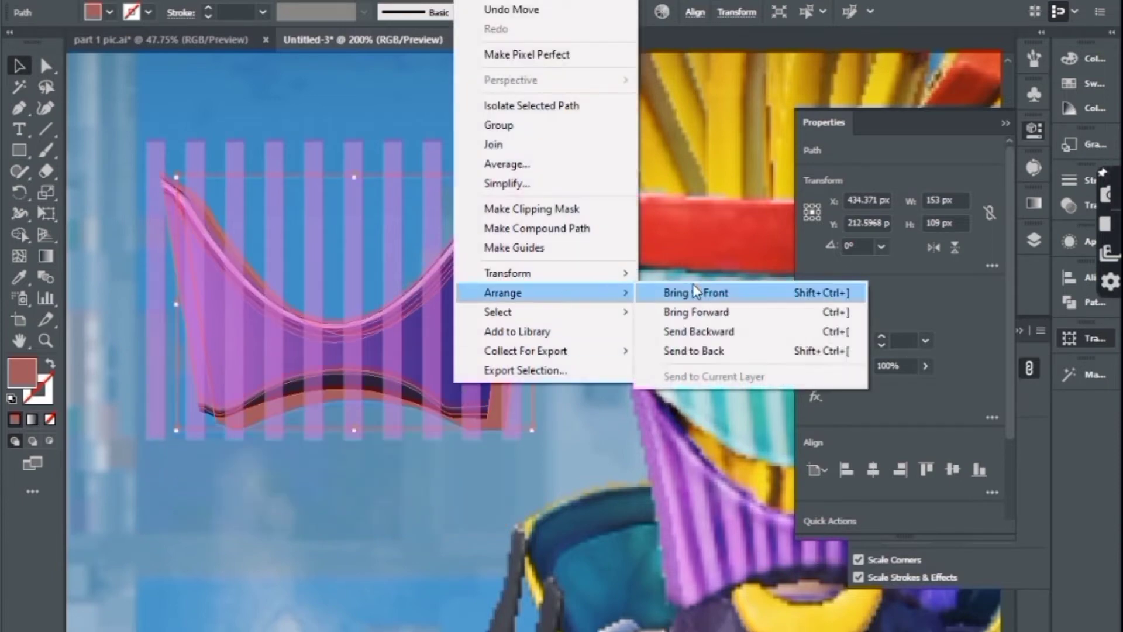
{"action": "left_click", "coordinate": [692, 290]}
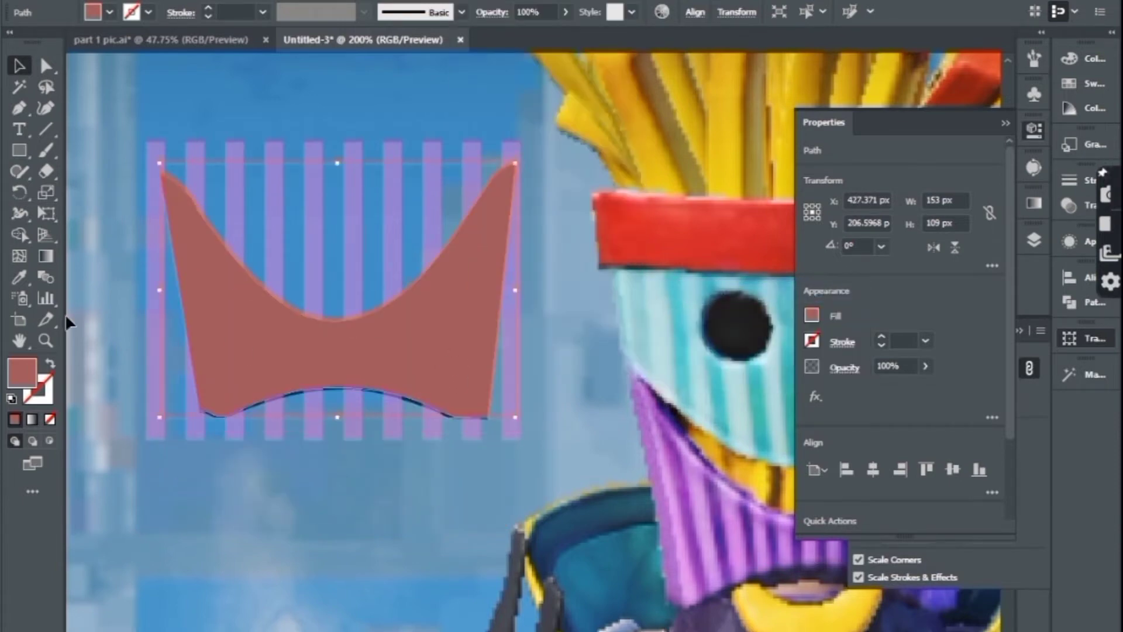
Zoom in to nudge the red shape into precise alignment, then zoom back out
{"action": "key", "text": "z"}
{"action": "left_click", "coordinate": [508, 343]}
{"action": "key", "text": "v"}
{"action": "mouse_move", "coordinate": [472, 343]}
{"action": "left_mouse_down"}
{"action": "mouse_move", "coordinate": [486, 364]}
{"action": "mouse_move", "coordinate": [474, 363]}
{"action": "left_mouse_up"}
{"action": "scroll", "coordinate": [508, 380], "scroll_direction": "left", "scroll_amount": 5}
{"action": "key", "text": "z"}
{"action": "left_click", "coordinate": [634, 371], "text": "alt"}
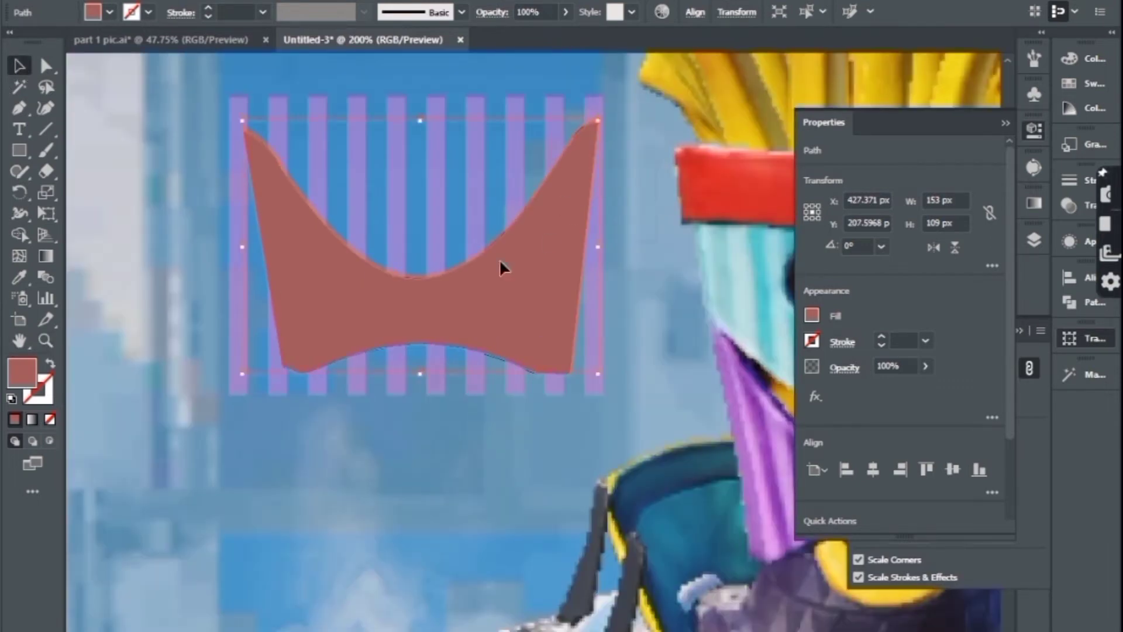
Make a clipping mask of the stripes with the curved shape and move it onto the cup
{"action": "key", "text": "ctrl+a"}
{"action": "right_click", "coordinate": [376, 318]}
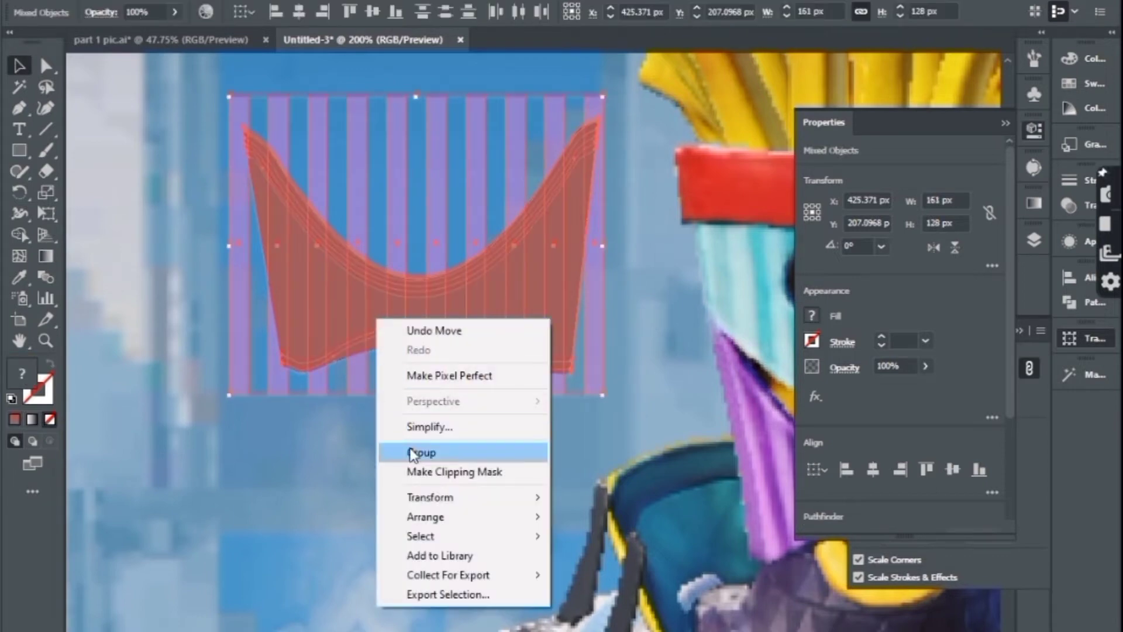
{"action": "left_click", "coordinate": [416, 472]}
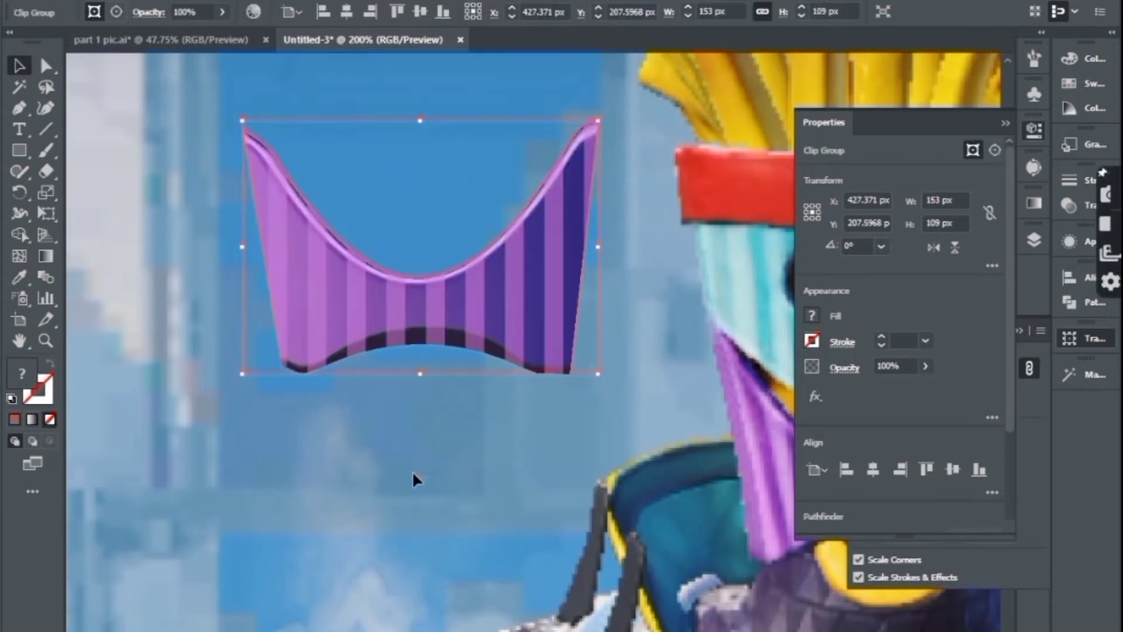
{"action": "left_click", "coordinate": [421, 452]}
{"action": "left_click_drag", "start_coordinate": [515, 327], "coordinate": [423, 509]}
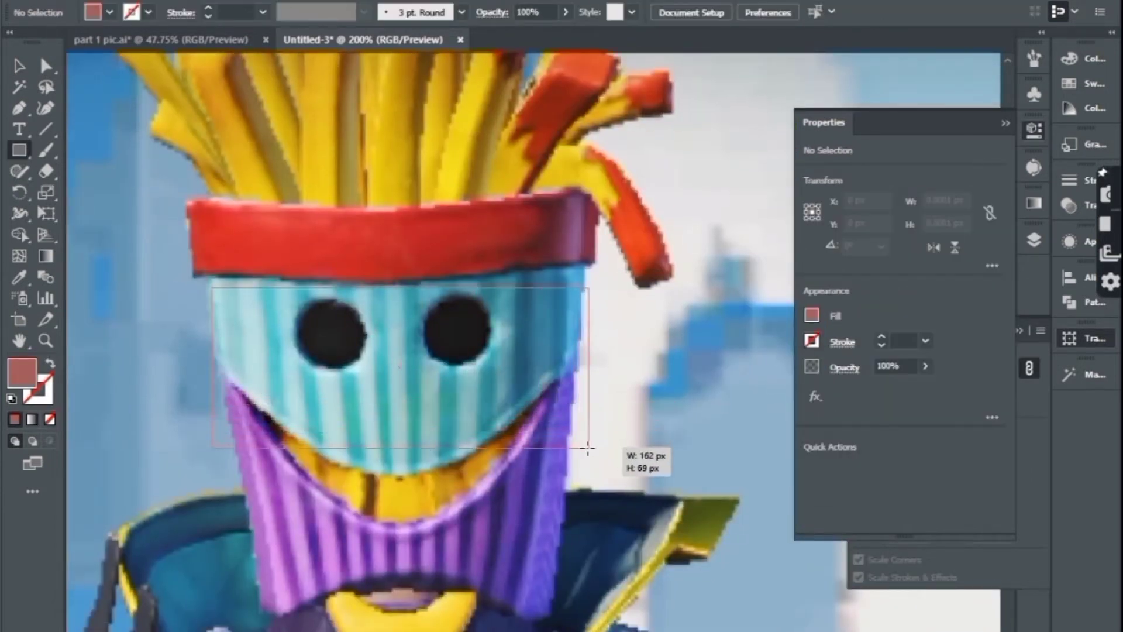
Draw a rectangle over the face and set Layer 2 to Outline view
{"action": "left_click_drag", "start_coordinate": [212, 286], "coordinate": [588, 447]}
{"action": "key", "text": "v"}
{"action": "left_click_drag", "start_coordinate": [417, 320], "coordinate": [418, 313]}
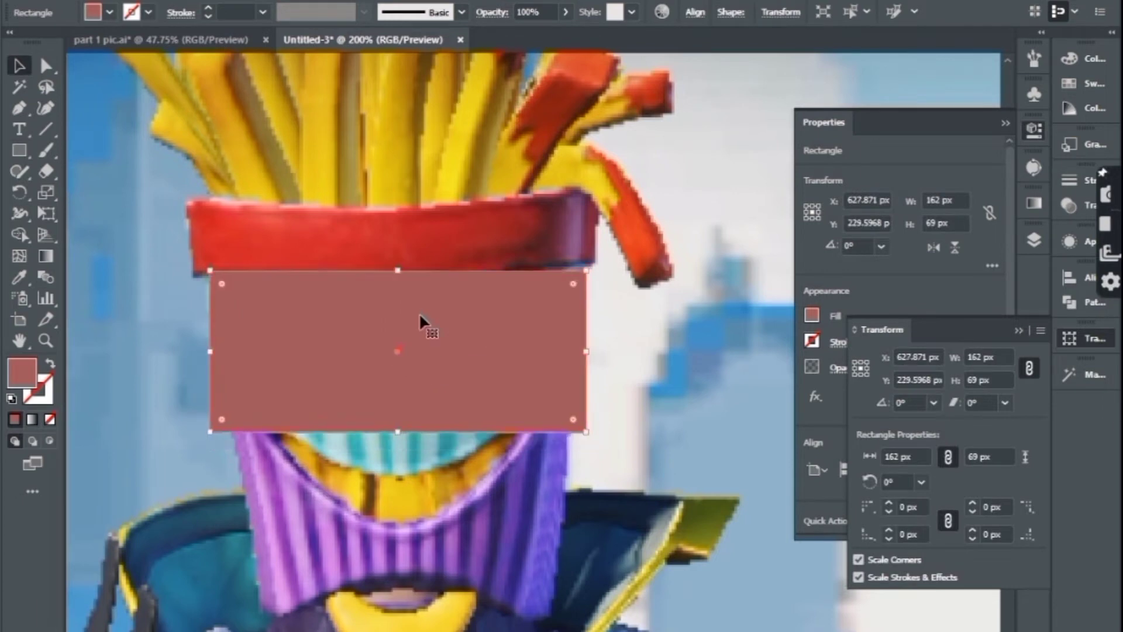
{"action": "left_click", "coordinate": [1033, 239]}
{"action": "left_click", "coordinate": [817, 259], "text": "ctrl"}
Move the rectangle's corner points with Direct Selection to fit the red band's edges
{"action": "key", "text": "z"}
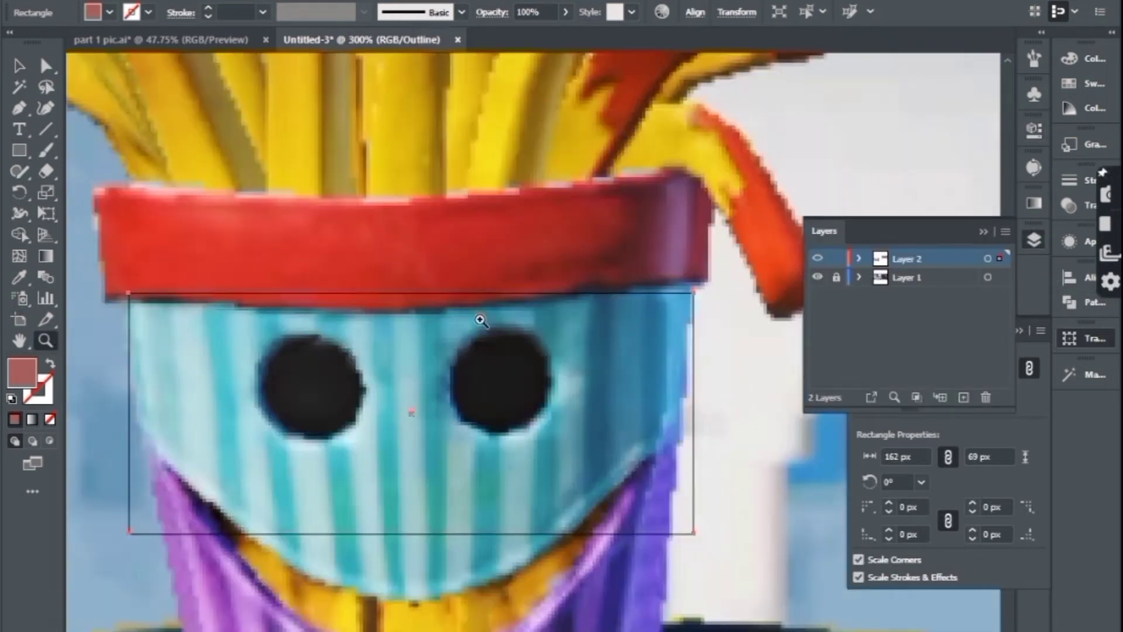
{"action": "left_click_drag", "start_coordinate": [564, 326], "coordinate": [567, 303]}
{"action": "left_click", "coordinate": [46, 66]}
{"action": "left_click_drag", "start_coordinate": [528, 261], "coordinate": [528, 253]}
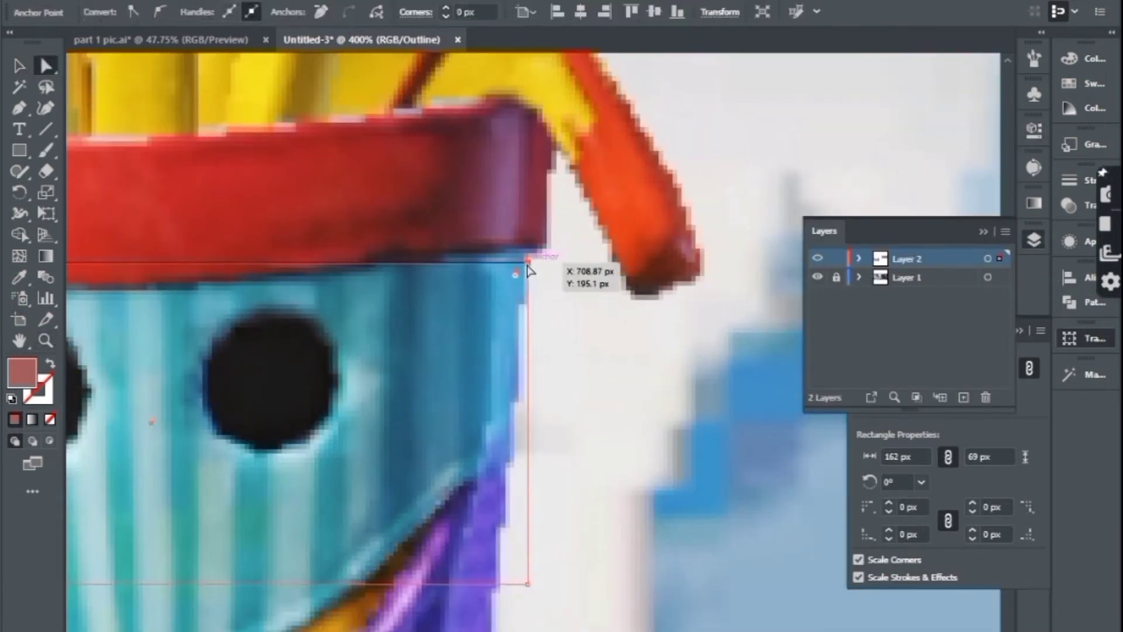
{"action": "left_click_drag", "start_coordinate": [527, 585], "coordinate": [511, 432]}
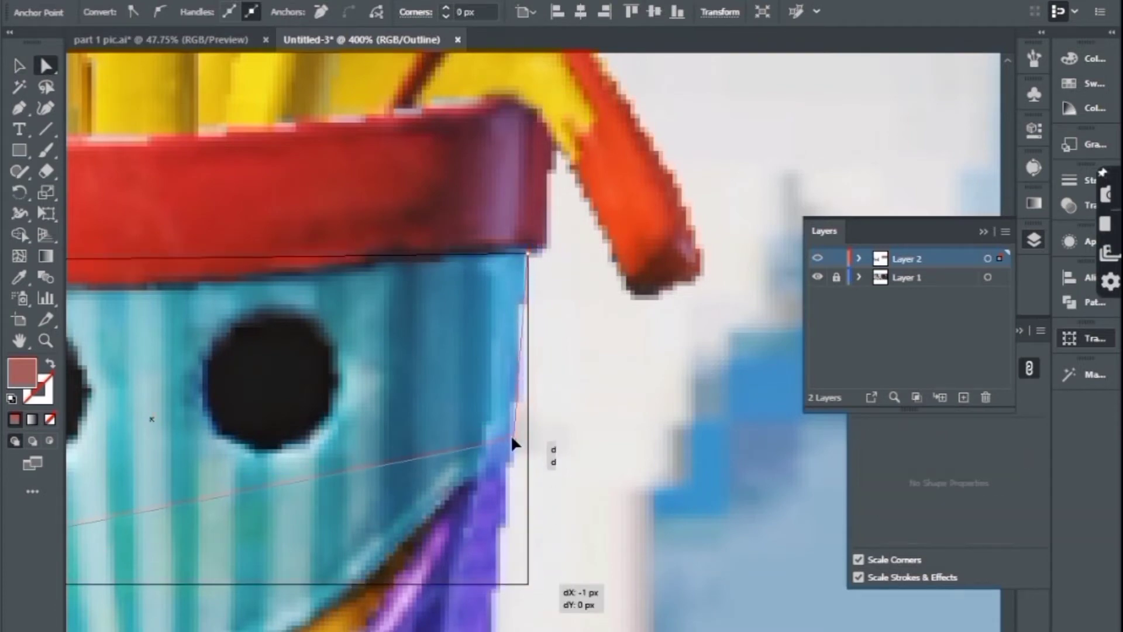
{"action": "scroll", "coordinate": [511, 434], "scroll_direction": "left", "scroll_amount": 5}
{"action": "scroll", "coordinate": [261, 249], "scroll_direction": "down", "scroll_amount": 5}
{"action": "left_click_drag", "start_coordinate": [228, 409], "coordinate": [214, 269]}
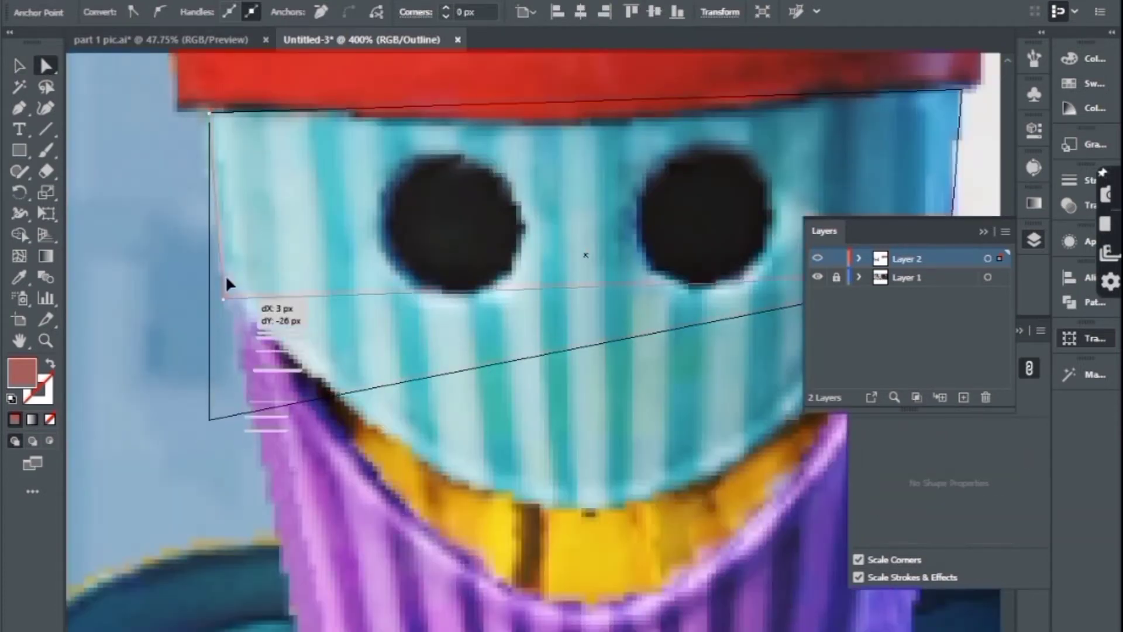
{"action": "scroll", "coordinate": [214, 269], "scroll_direction": "right", "scroll_amount": 4}
{"action": "scroll", "coordinate": [241, 295], "scroll_direction": "left", "scroll_amount": 4}
Add a horizontal mesh line across the face shape with the Mesh tool
{"action": "left_click", "coordinate": [19, 108]}
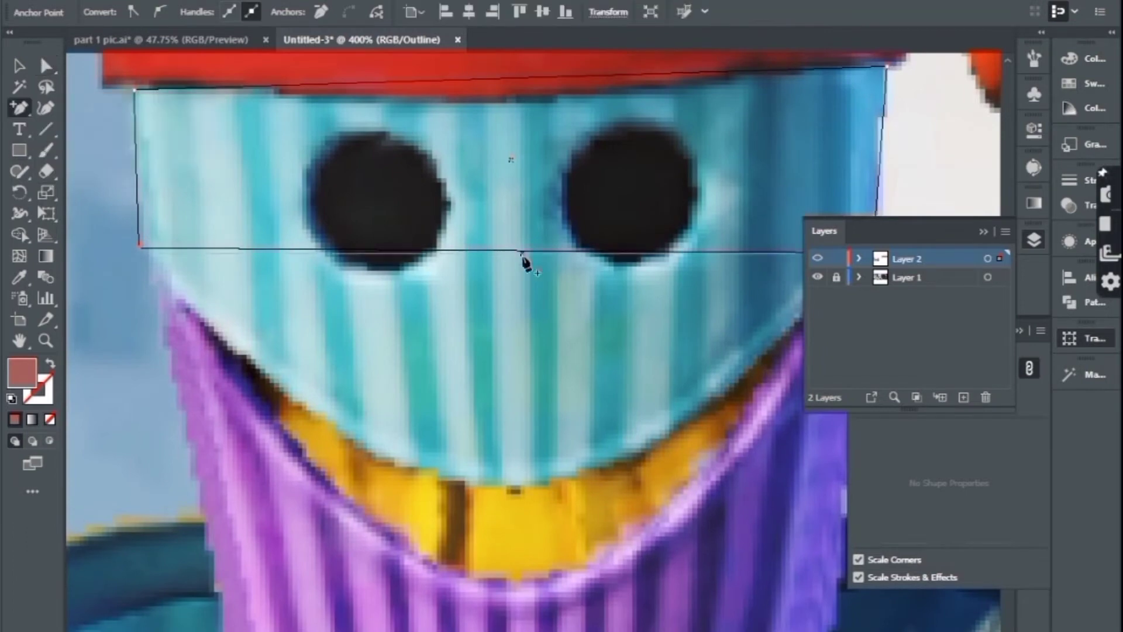
{"action": "scroll", "coordinate": [636, 217], "scroll_direction": "up", "scroll_amount": 3}
{"action": "scroll", "coordinate": [636, 216], "scroll_direction": "right", "scroll_amount": 2}
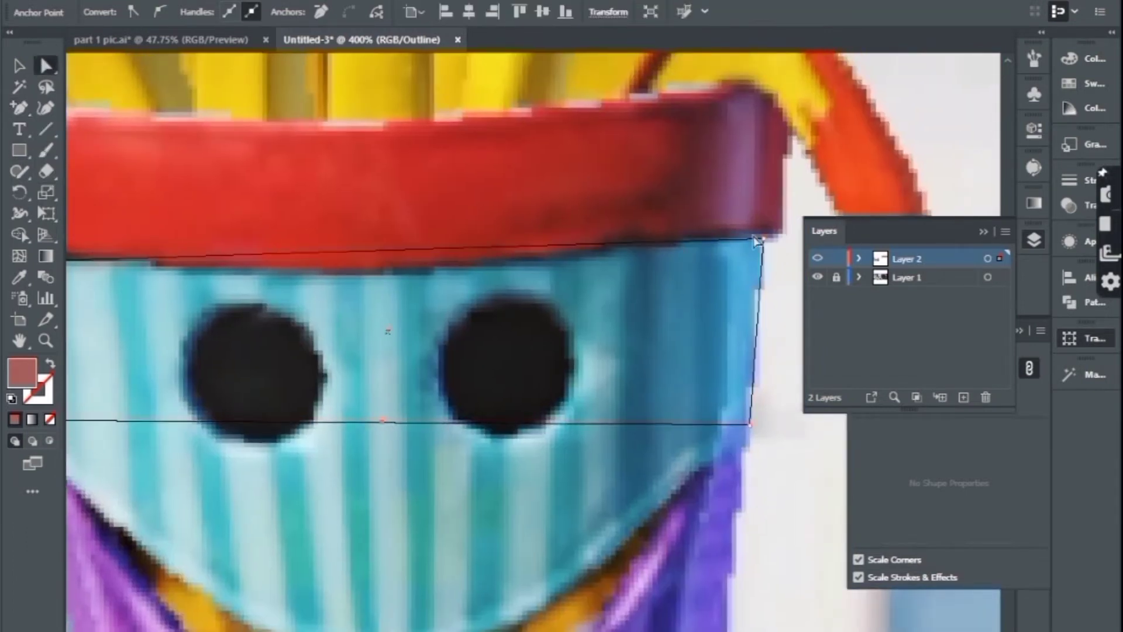
{"action": "scroll", "coordinate": [764, 251], "scroll_direction": "down", "scroll_amount": 3}
{"action": "scroll", "coordinate": [763, 250], "scroll_direction": "left", "scroll_amount": 1}
{"action": "key", "text": "u"}
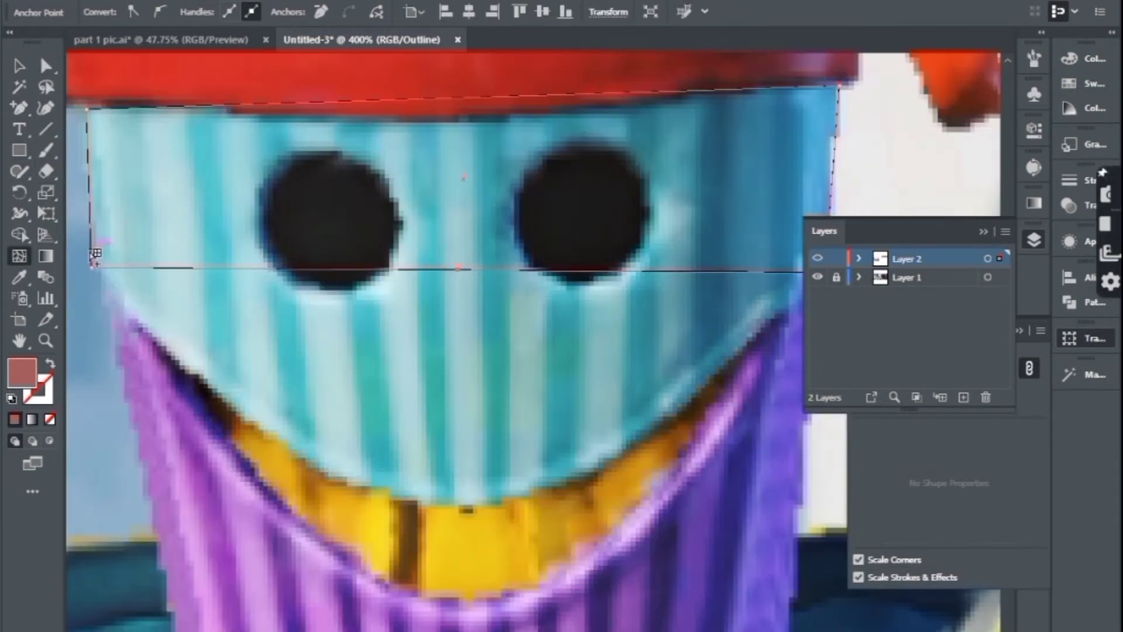
{"action": "left_click", "coordinate": [92, 253]}
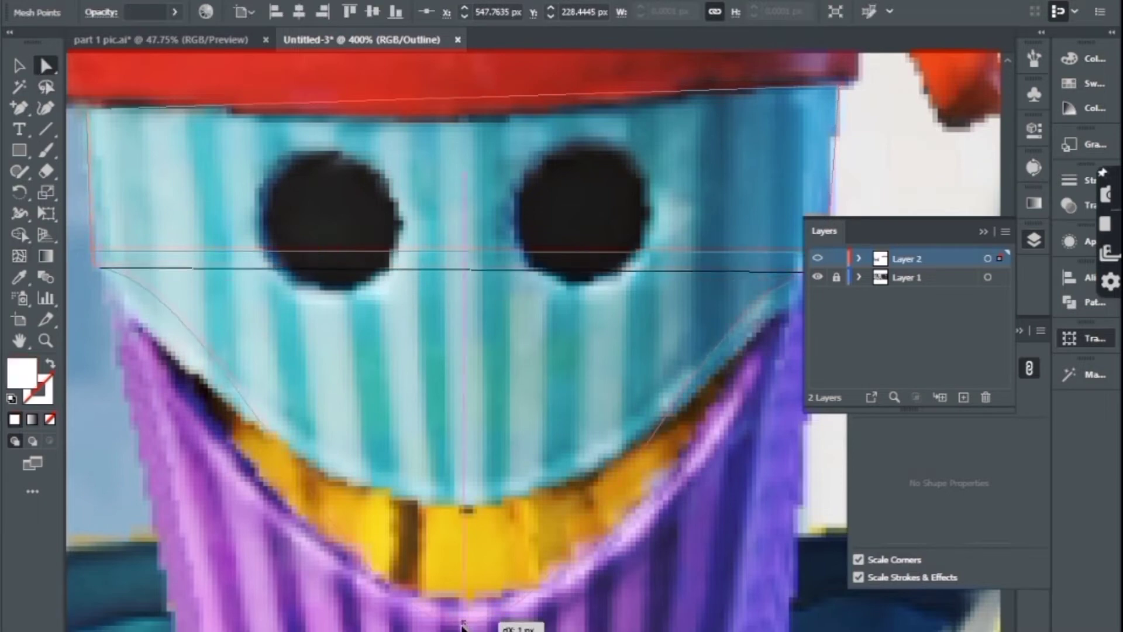
Curve the mesh shape's bottom edge down to follow the smile outline
{"action": "left_click_drag", "start_coordinate": [464, 272], "coordinate": [514, 617]}
{"action": "scroll", "coordinate": [161, 195], "scroll_direction": "down", "scroll_amount": 2}
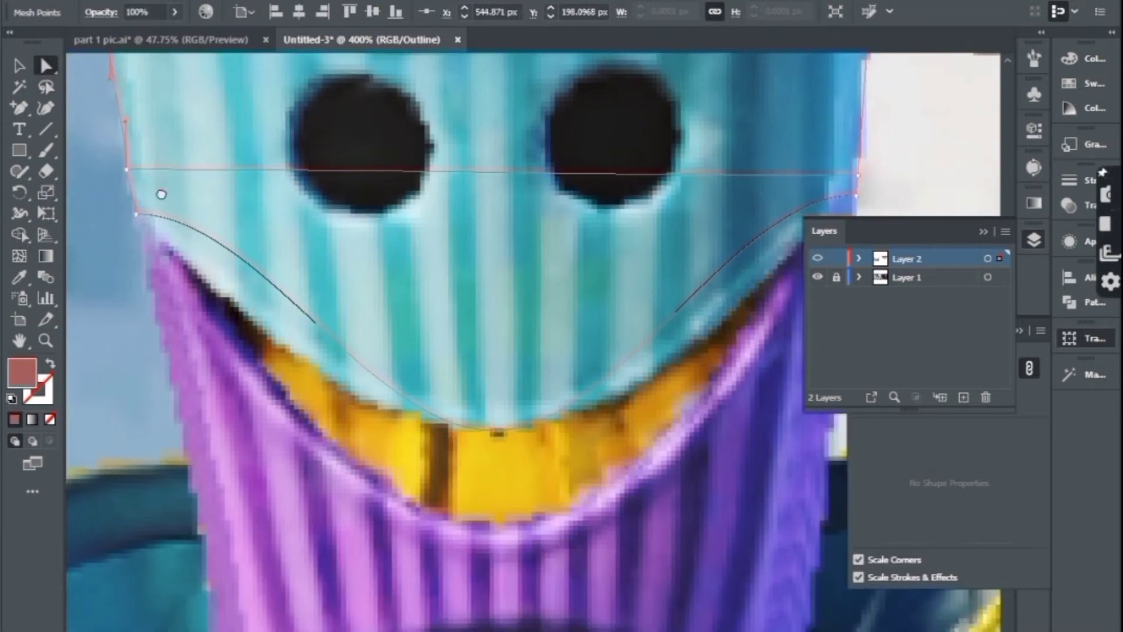
{"action": "scroll", "coordinate": [136, 148], "scroll_direction": "down", "scroll_amount": 2}
{"action": "left_click_drag", "start_coordinate": [341, 379], "coordinate": [331, 386]}
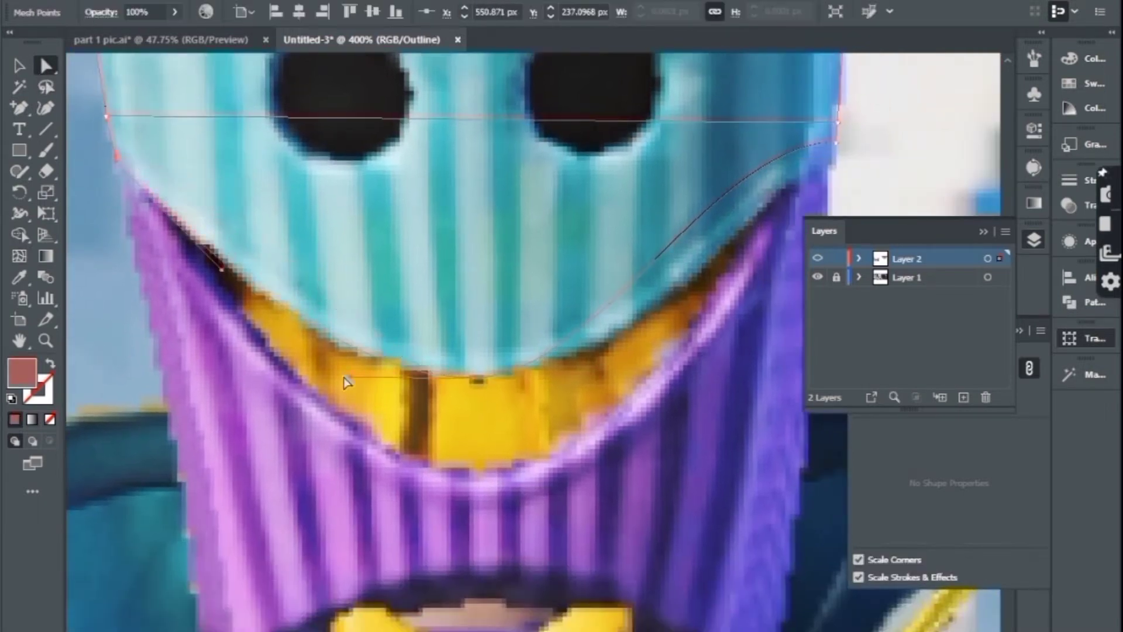
{"action": "scroll", "coordinate": [539, 180], "scroll_direction": "right", "scroll_amount": 5}
{"action": "left_click_drag", "start_coordinate": [515, 205], "coordinate": [293, 414]}
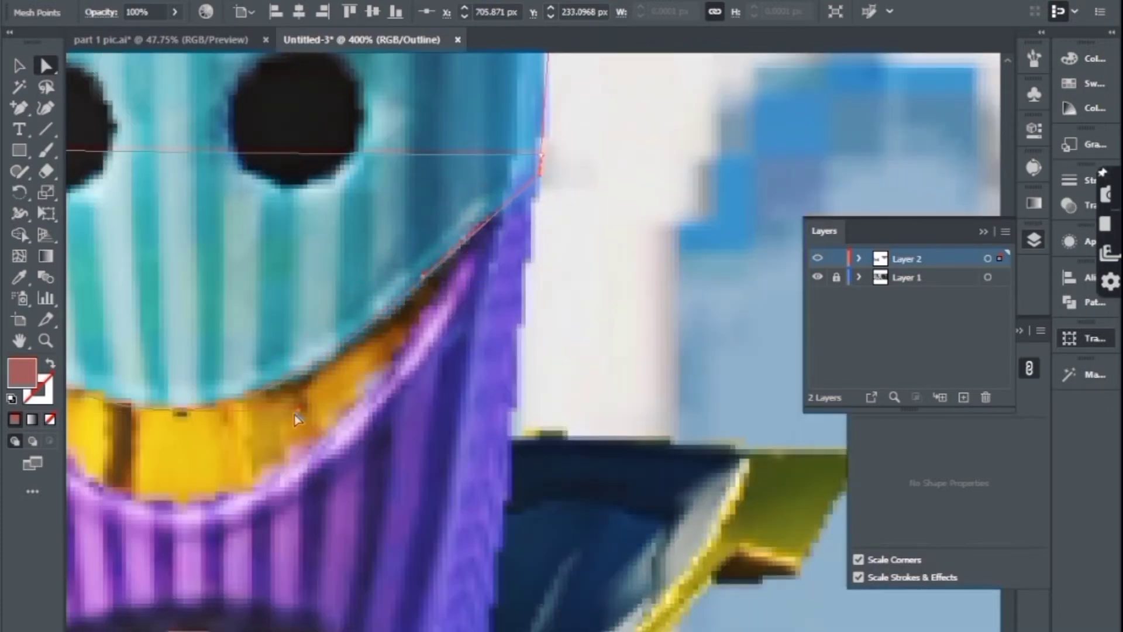
{"action": "left_click_drag", "start_coordinate": [246, 366], "coordinate": [526, 449]}
{"action": "scroll", "coordinate": [439, 526], "scroll_direction": "right", "scroll_amount": 3}
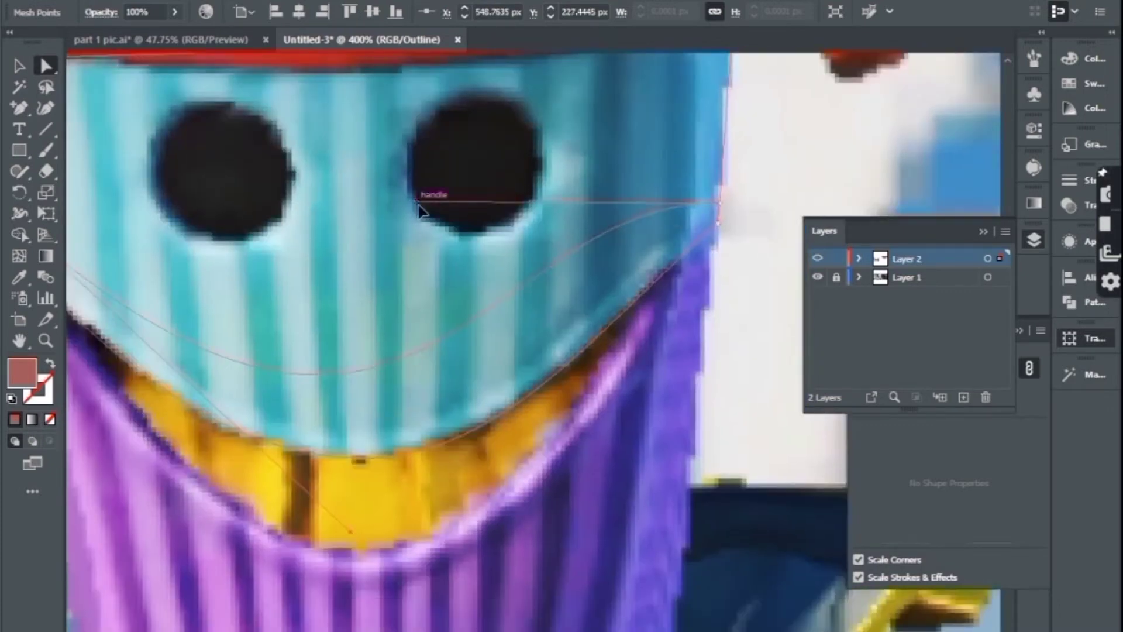
{"action": "left_click_drag", "start_coordinate": [429, 362], "coordinate": [432, 389]}
{"action": "scroll", "coordinate": [432, 389], "scroll_direction": "left", "scroll_amount": 3}
{"action": "left_click_drag", "start_coordinate": [566, 370], "coordinate": [446, 532]}
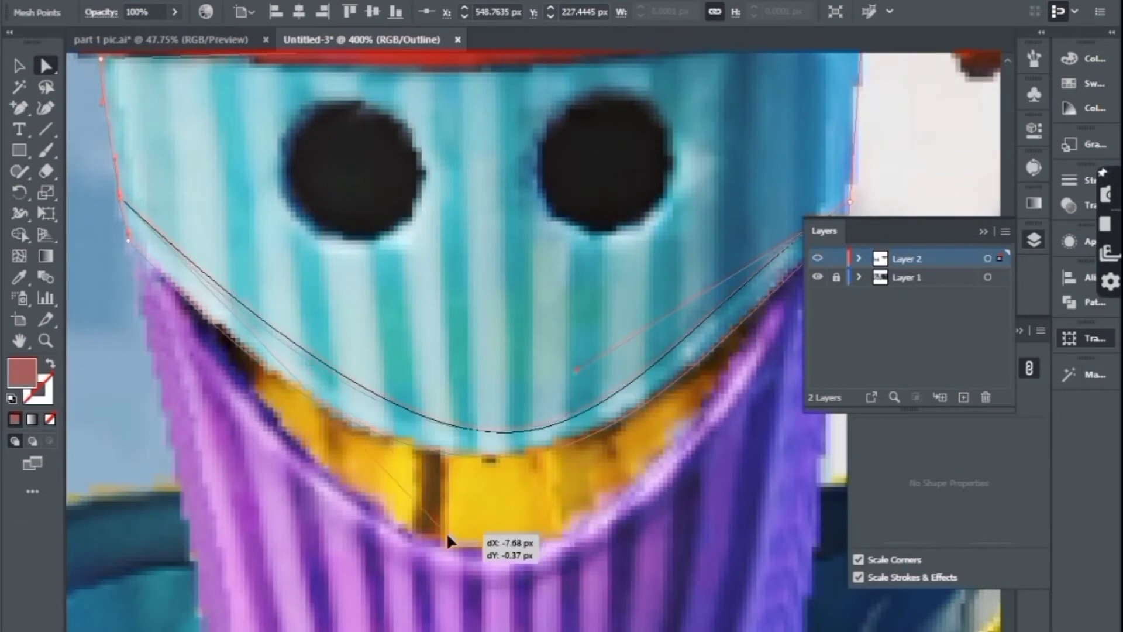
{"action": "scroll", "coordinate": [770, 246], "scroll_direction": "up", "scroll_amount": 3}
Bend the top edge and its corner point to follow the red band
{"action": "left_click_drag", "start_coordinate": [544, 245], "coordinate": [522, 266]}
{"action": "scroll", "coordinate": [522, 266], "scroll_direction": "down", "scroll_amount": 2}
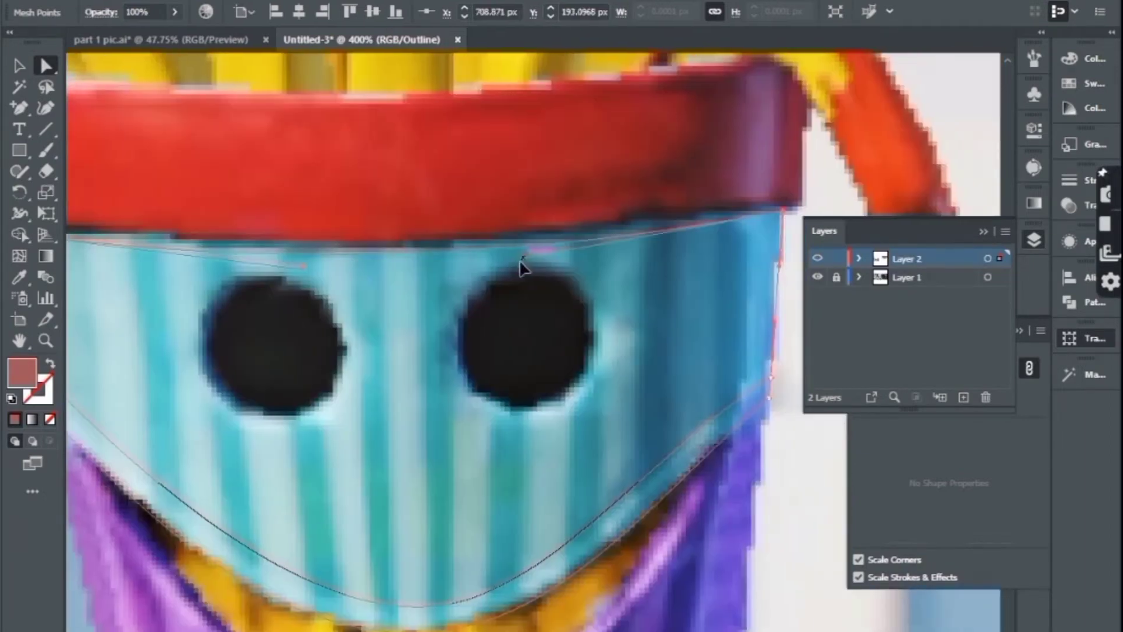
{"action": "left_click_drag", "start_coordinate": [785, 215], "coordinate": [187, 220]}
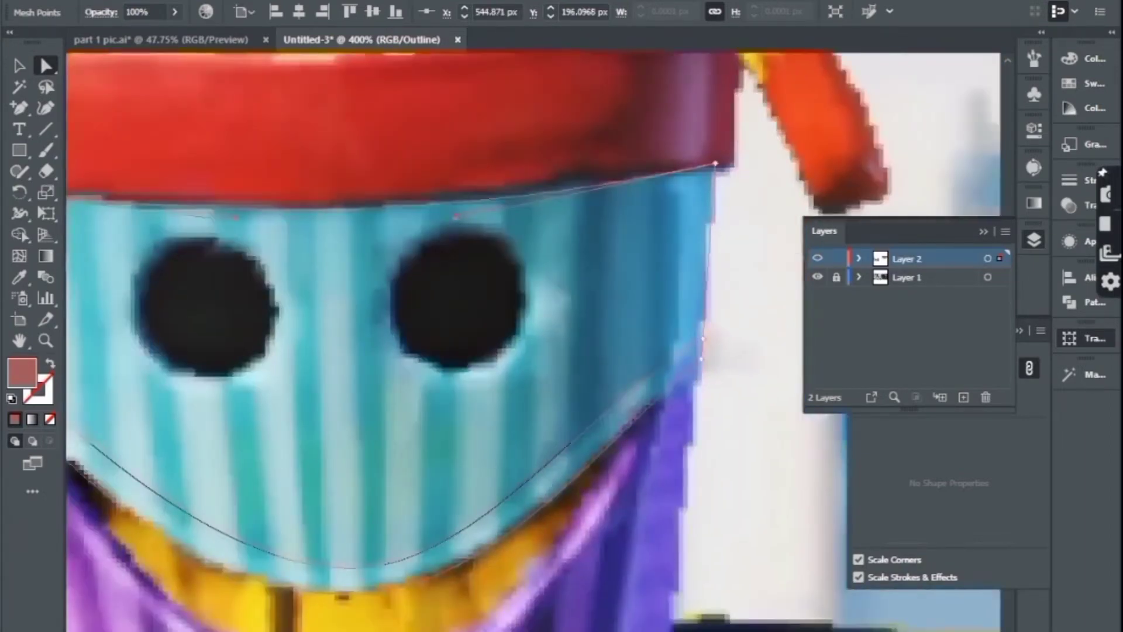
{"action": "scroll", "coordinate": [719, 187], "scroll_direction": "down", "scroll_amount": 3}
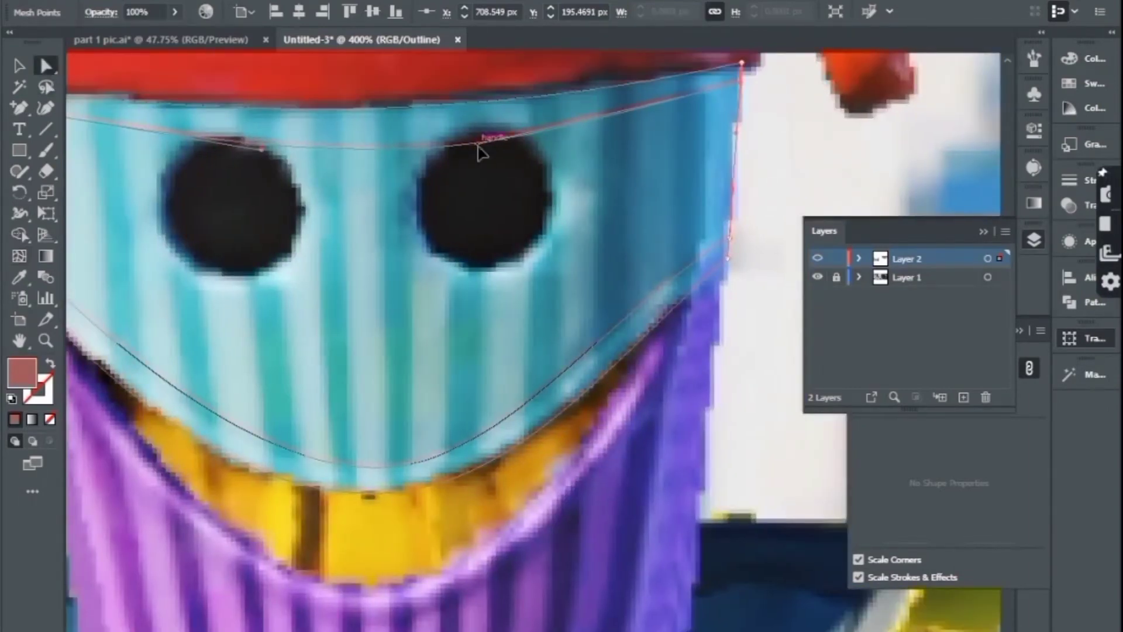
{"action": "left_click_drag", "start_coordinate": [479, 146], "coordinate": [262, 133]}
{"action": "scroll", "coordinate": [218, 223], "scroll_direction": "down", "scroll_amount": 2}
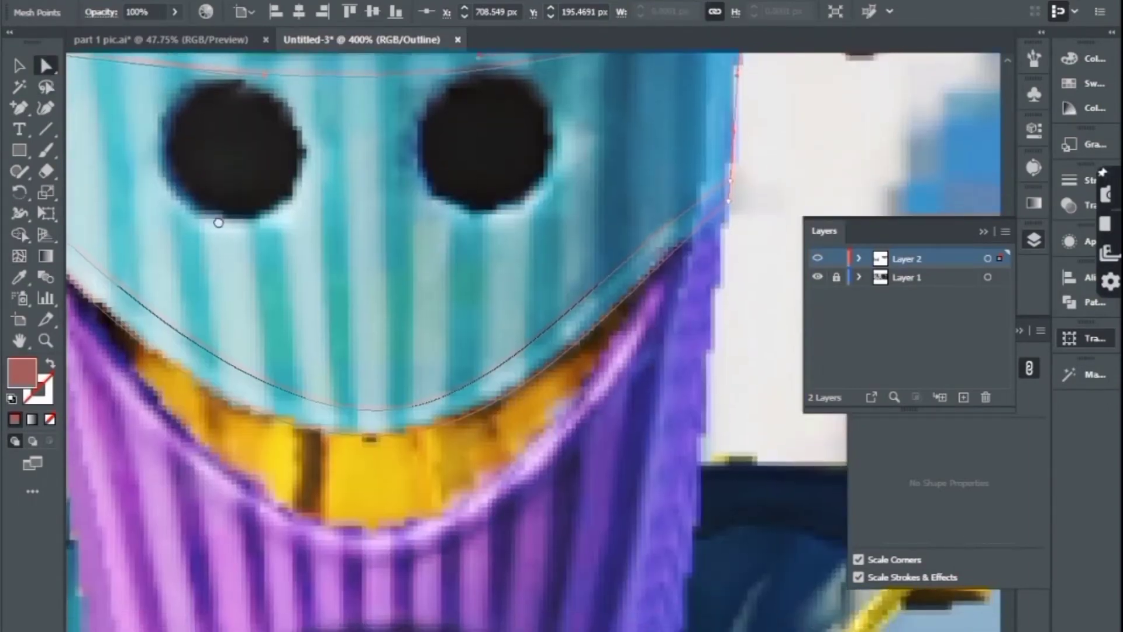
{"action": "scroll", "coordinate": [219, 223], "scroll_direction": "down", "scroll_amount": 3}
{"action": "scroll", "coordinate": [218, 223], "scroll_direction": "right", "scroll_amount": 3}
{"action": "left_click_drag", "start_coordinate": [98, 199], "coordinate": [347, 272]}
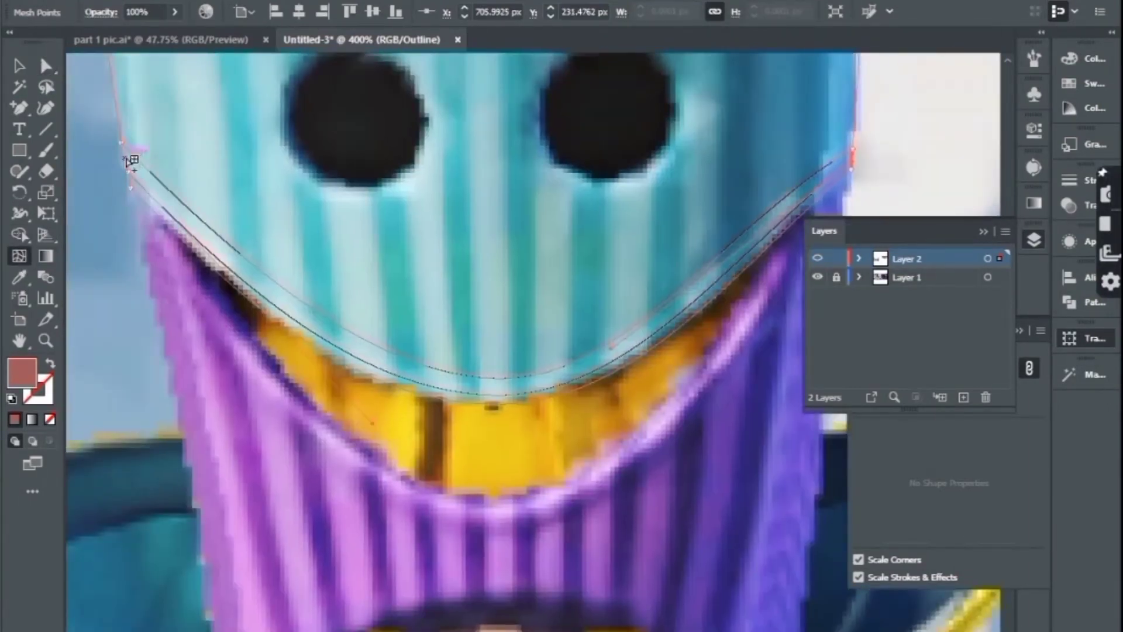
{"action": "scroll", "coordinate": [130, 161], "scroll_direction": "right", "scroll_amount": 5}
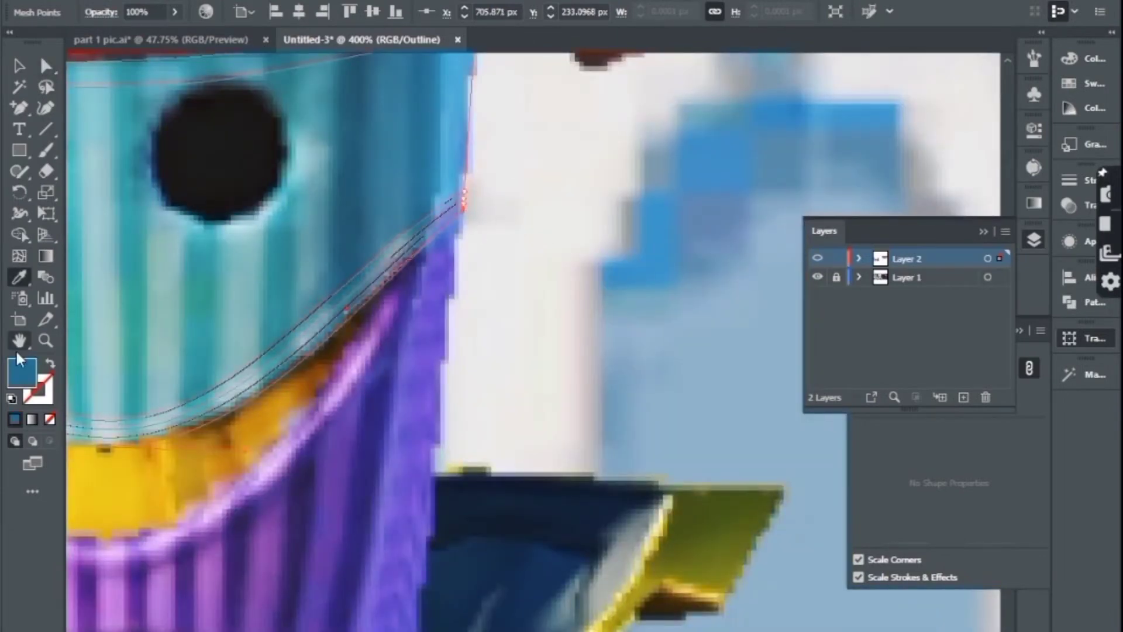
Eyedrop light blue and pale cyan cup colours onto mesh points along the right edge
{"action": "key", "text": "a"}
{"action": "left_click", "coordinate": [463, 199]}
{"action": "key", "text": "ctrl+equal"}
{"action": "key", "text": "ctrl+equal"}
{"action": "key", "text": "ctrl+equal"}
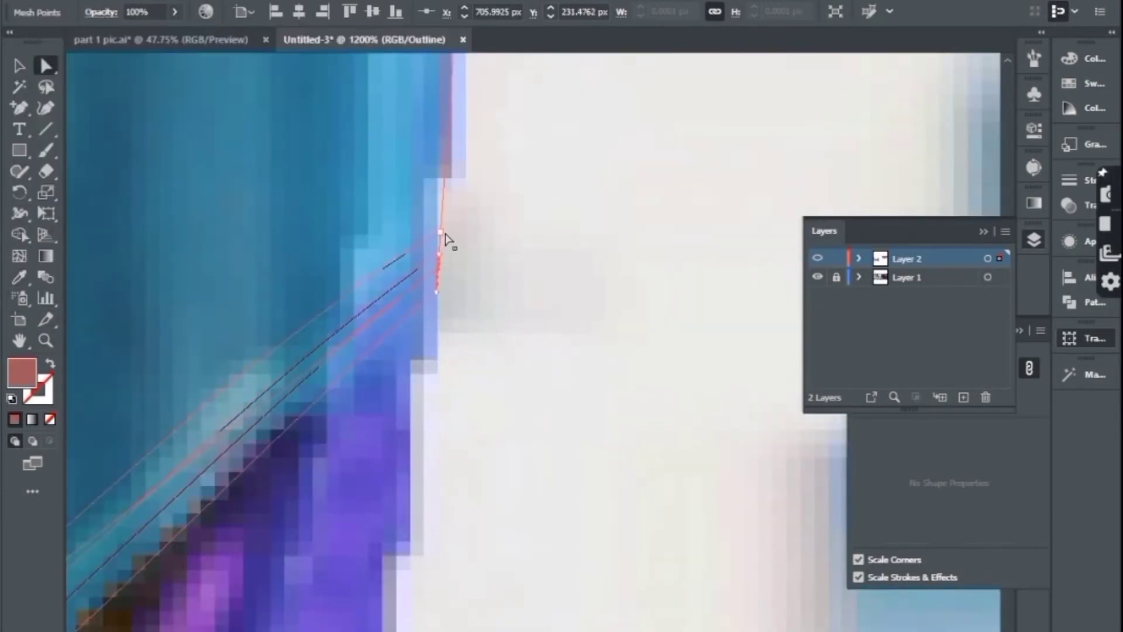
{"action": "key", "text": "i"}
{"action": "left_click", "coordinate": [439, 275]}
{"action": "scroll", "coordinate": [529, 283], "scroll_direction": "left", "scroll_amount": 5}
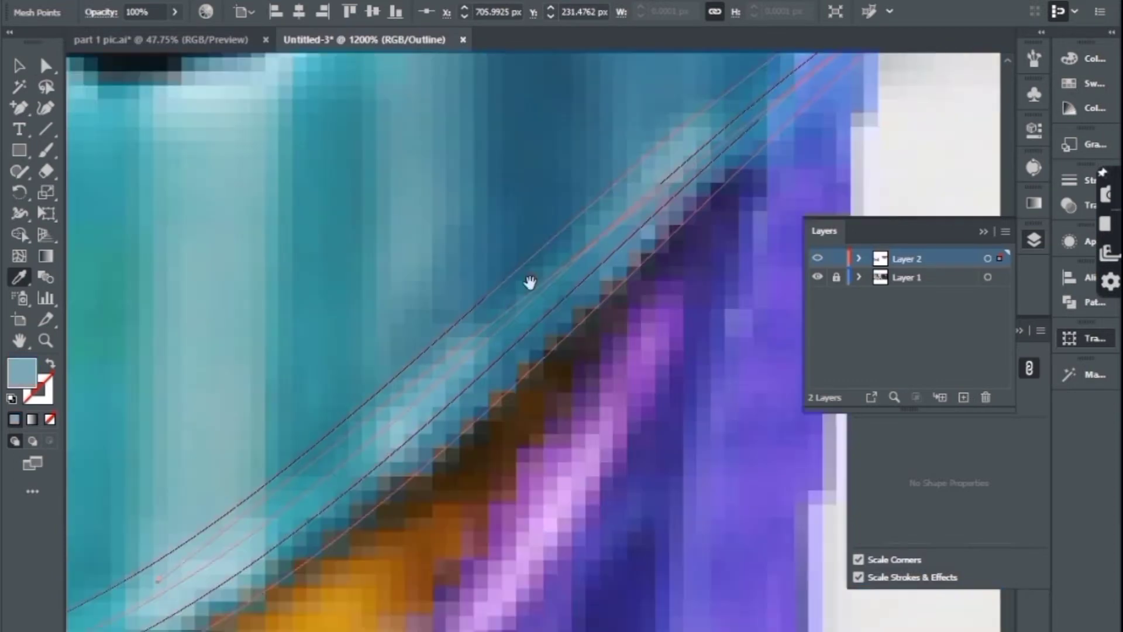
{"action": "scroll", "coordinate": [529, 282], "scroll_direction": "down", "scroll_amount": 5}
{"action": "key", "text": "a"}
{"action": "left_click", "coordinate": [275, 307]}
{"action": "key", "text": "i"}
{"action": "left_click", "coordinate": [554, 529]}
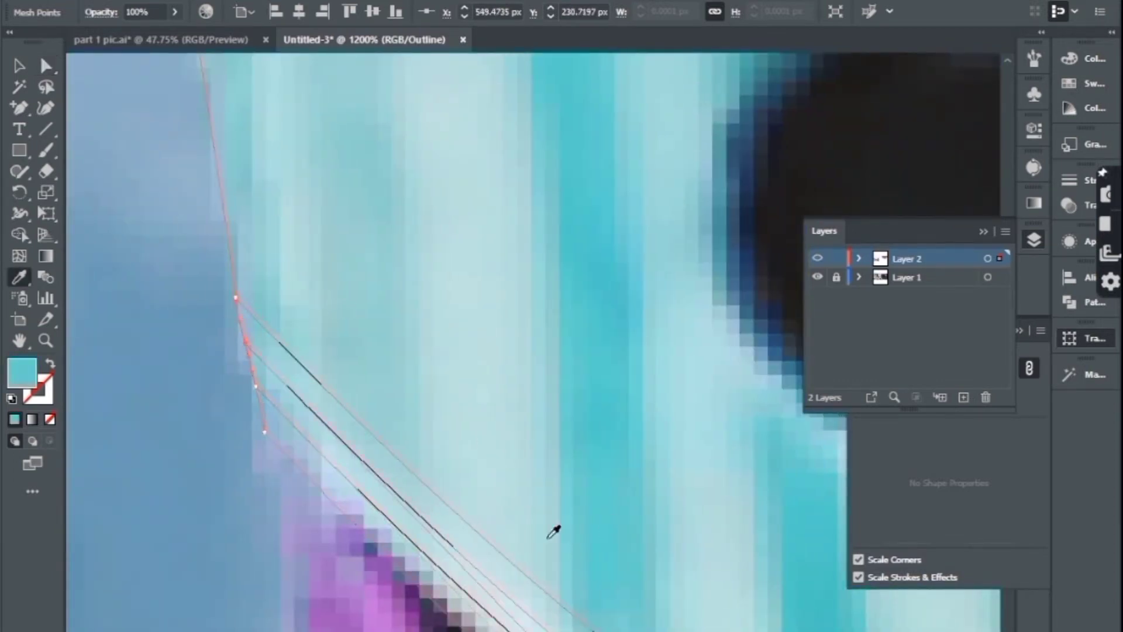
Sample pale cyan onto a smile-edge point and select the top corner mesh points
{"action": "key", "text": "a"}
{"action": "left_click", "coordinate": [275, 466]}
{"action": "key", "text": "i"}
{"action": "left_click", "coordinate": [459, 531]}
{"action": "scroll", "coordinate": [602, 321], "scroll_direction": "down", "scroll_amount": 5}
{"action": "key", "text": "a"}
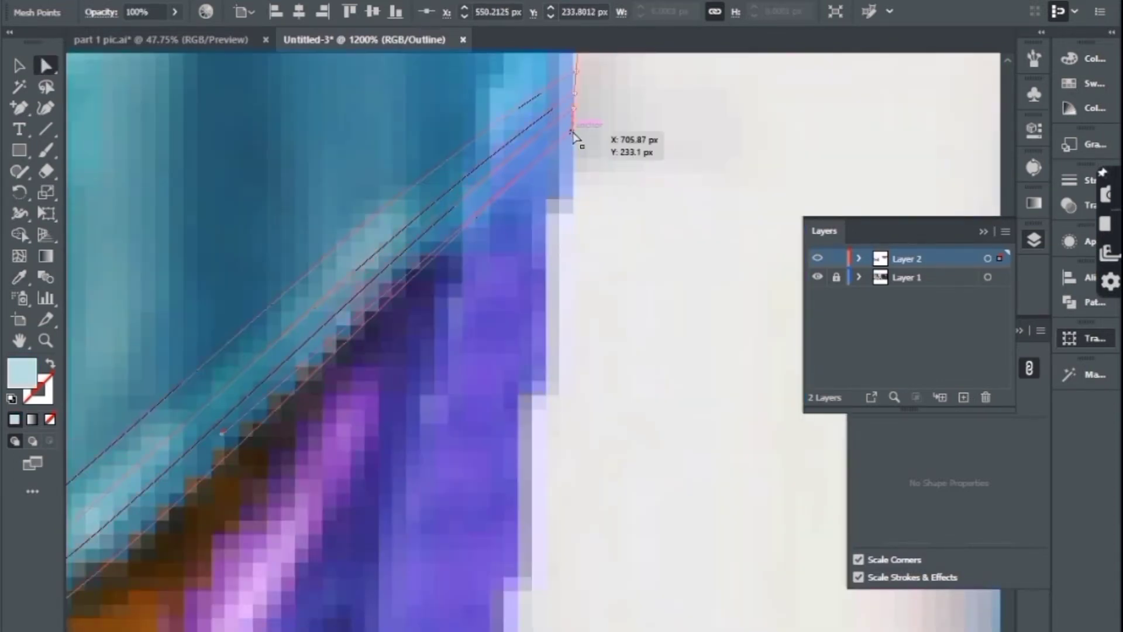
{"action": "left_click", "coordinate": [573, 136]}
{"action": "scroll", "coordinate": [401, 258], "scroll_direction": "down", "scroll_amount": 5}
{"action": "left_click", "coordinate": [368, 113]}
Colour a mesh point dark blue 0F303D, sample pale cyan, and raise the top edge under the band
{"action": "double_click", "coordinate": [22, 373]}
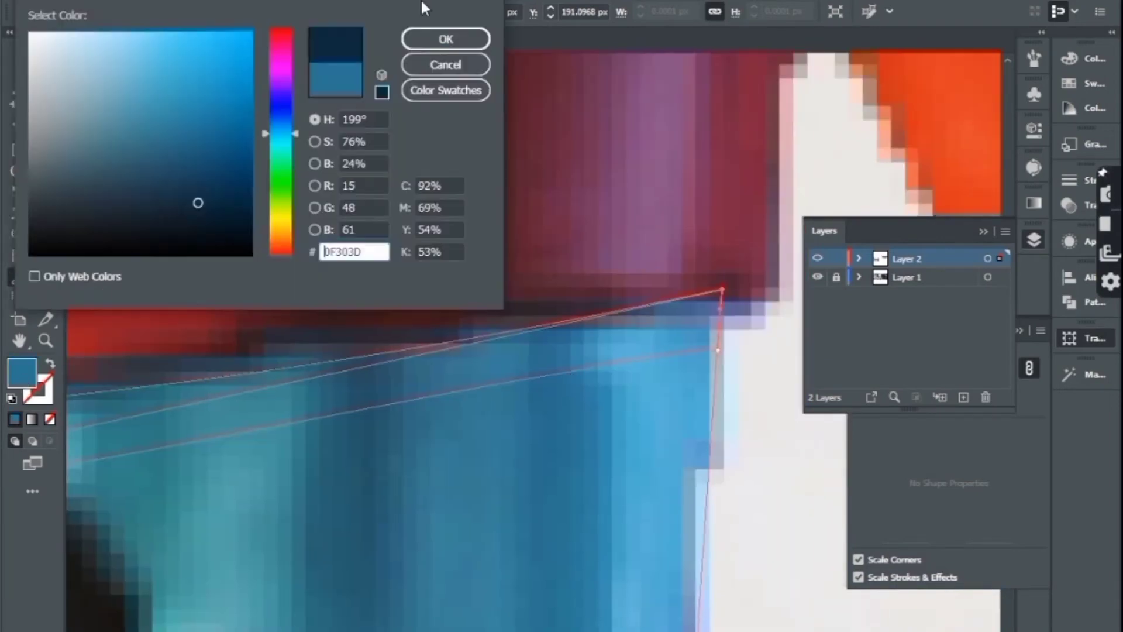
{"action": "left_click", "coordinate": [445, 38]}
{"action": "scroll", "coordinate": [585, 485], "scroll_direction": "right", "scroll_amount": 5}
{"action": "key", "text": "i"}
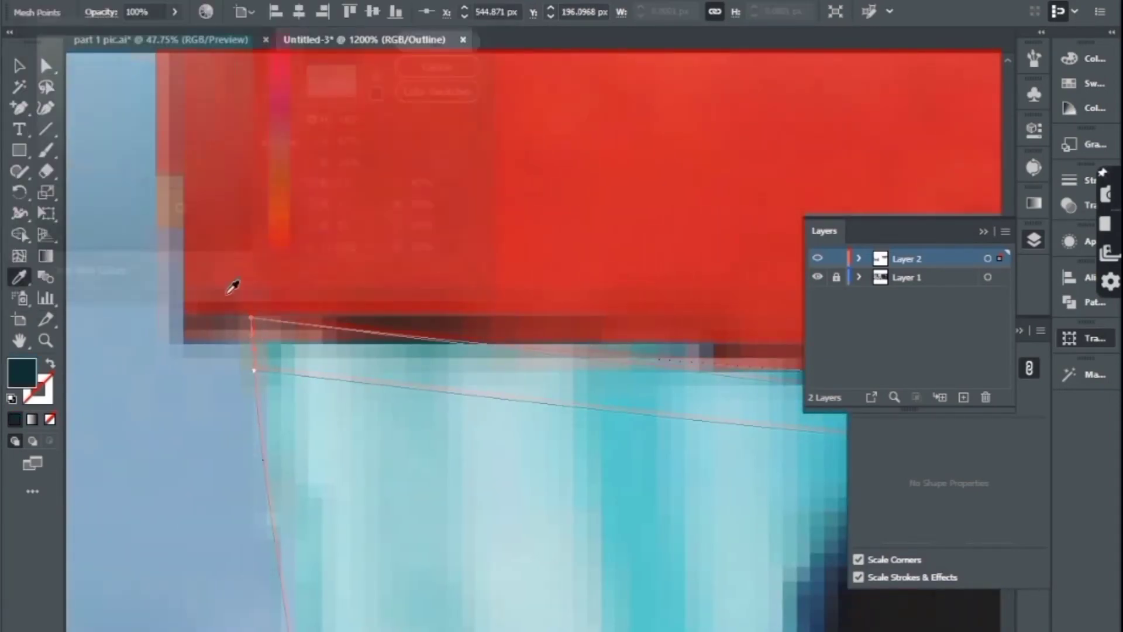
{"action": "scroll", "coordinate": [233, 287], "scroll_direction": "down", "scroll_amount": 3}
{"action": "left_click", "coordinate": [458, 469]}
{"action": "scroll", "coordinate": [416, 358], "scroll_direction": "down", "scroll_amount": 3}
{"action": "left_click", "coordinate": [49, 69]}
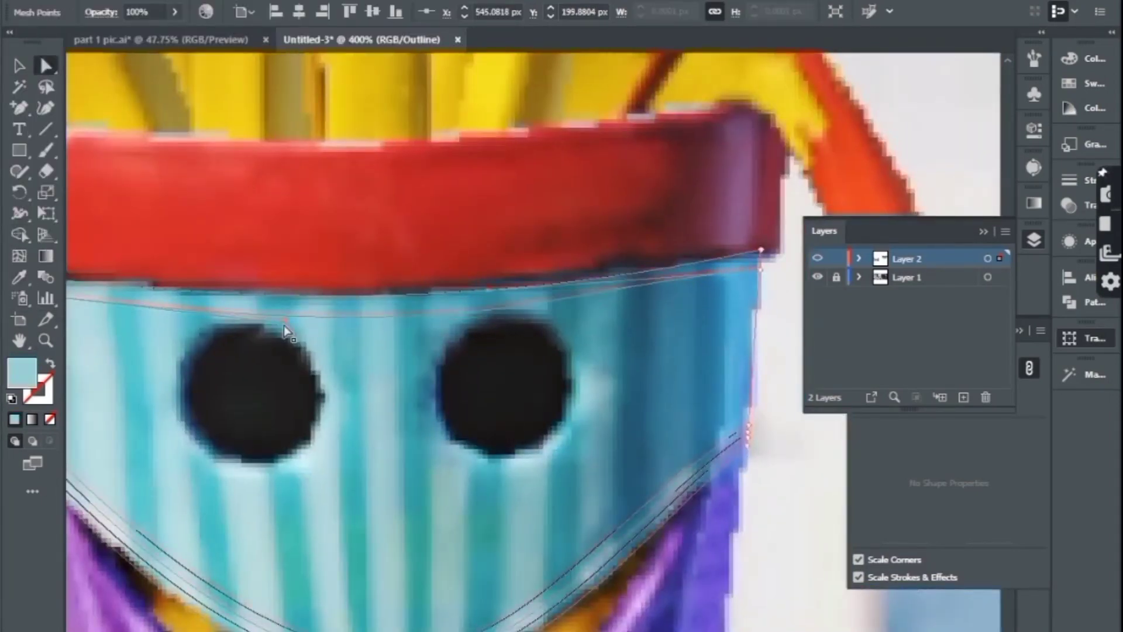
{"action": "left_click_drag", "start_coordinate": [284, 326], "coordinate": [274, 304]}
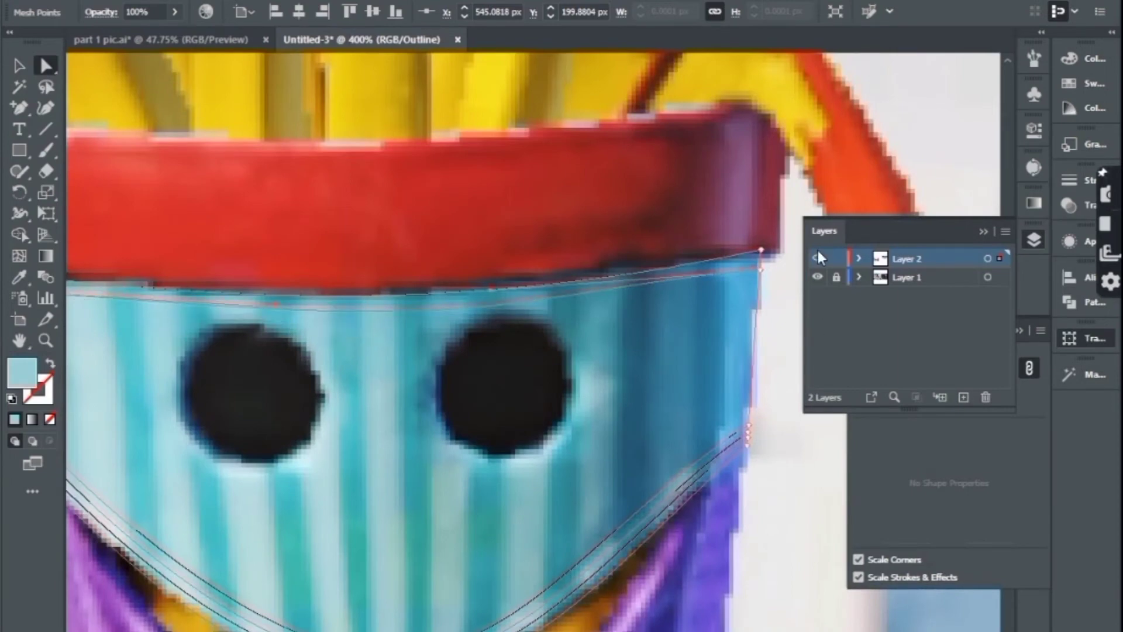
Return to colour preview and move the cyan mesh shape up-left off the reference image
{"action": "key", "text": "ctrl+y"}
{"action": "left_click_drag", "start_coordinate": [456, 422], "coordinate": [496, 293]}
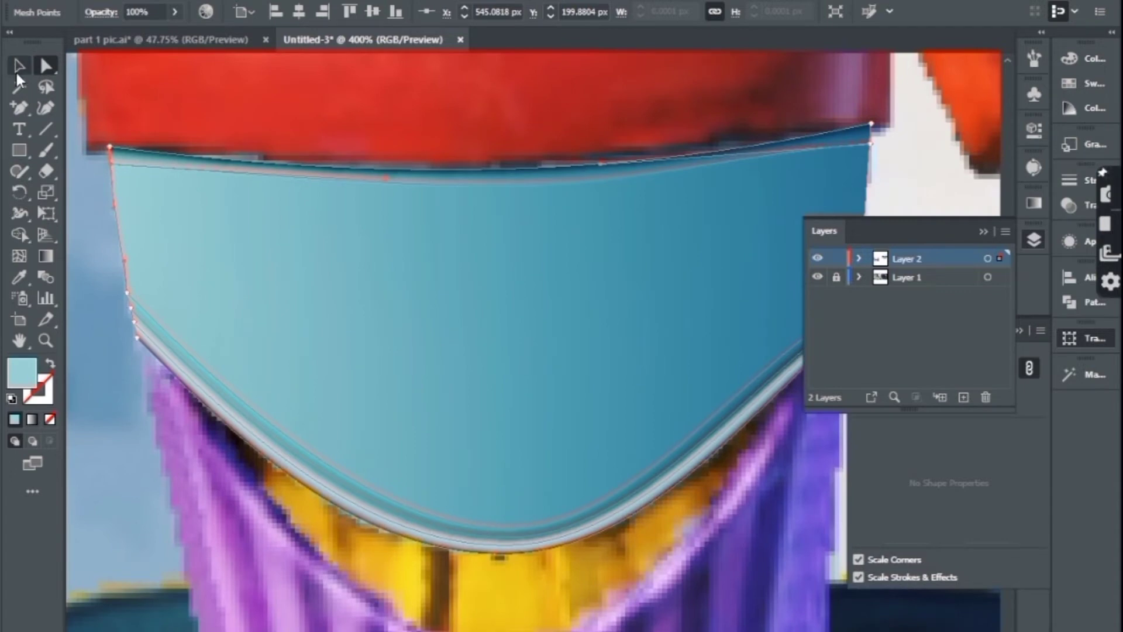
{"action": "left_click", "coordinate": [16, 74]}
{"action": "left_click", "coordinate": [145, 483]}
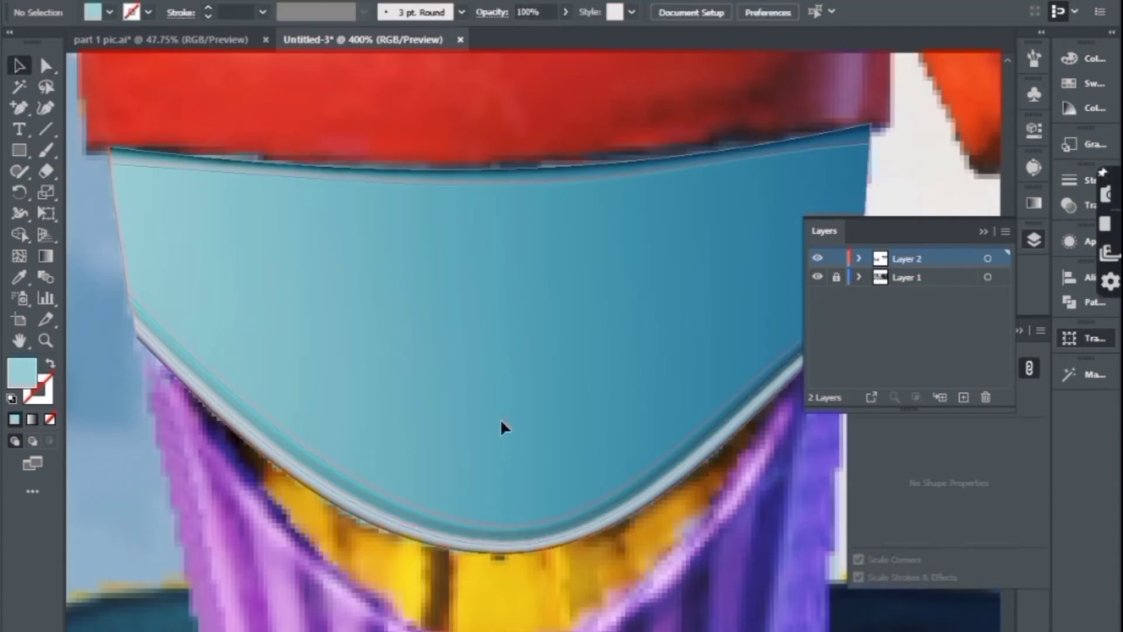
{"action": "left_click_drag", "start_coordinate": [500, 421], "coordinate": [276, 418]}
{"action": "left_click_drag", "start_coordinate": [322, 391], "coordinate": [611, 332]}
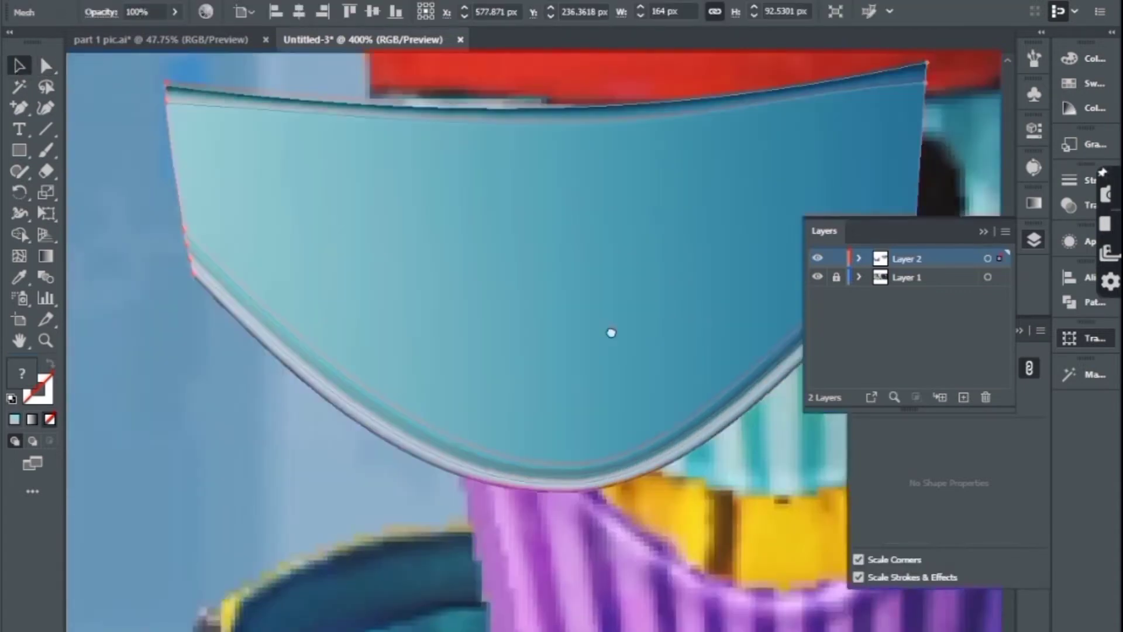
{"action": "left_click", "coordinate": [615, 288]}
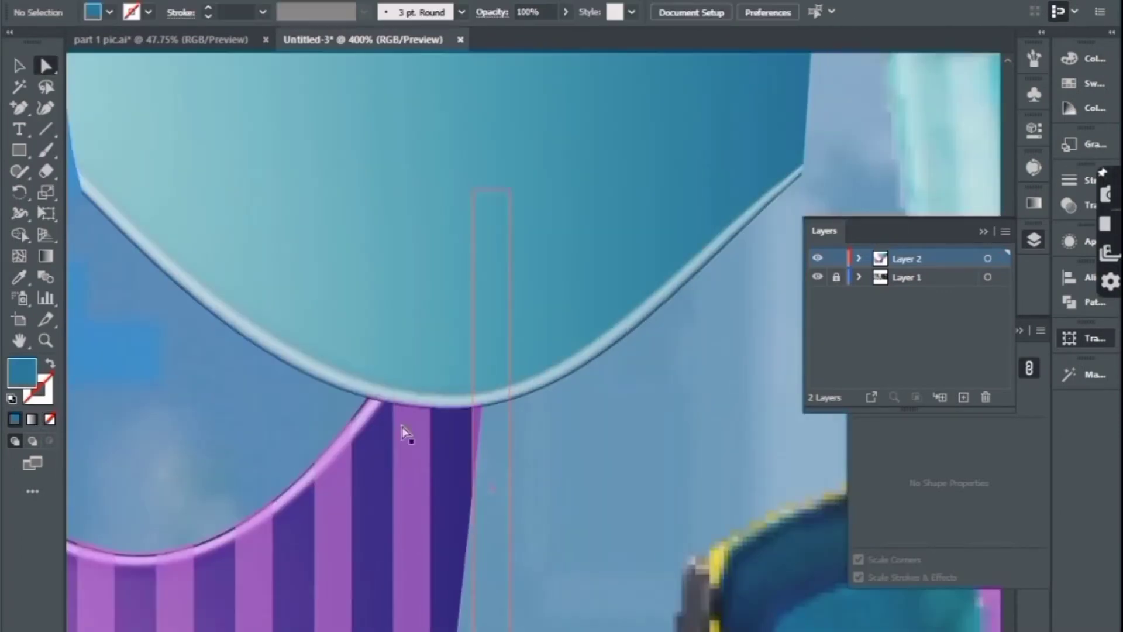
{"action": "key", "text": "ctrl+minus"}
{"action": "left_click", "coordinate": [243, 341]}
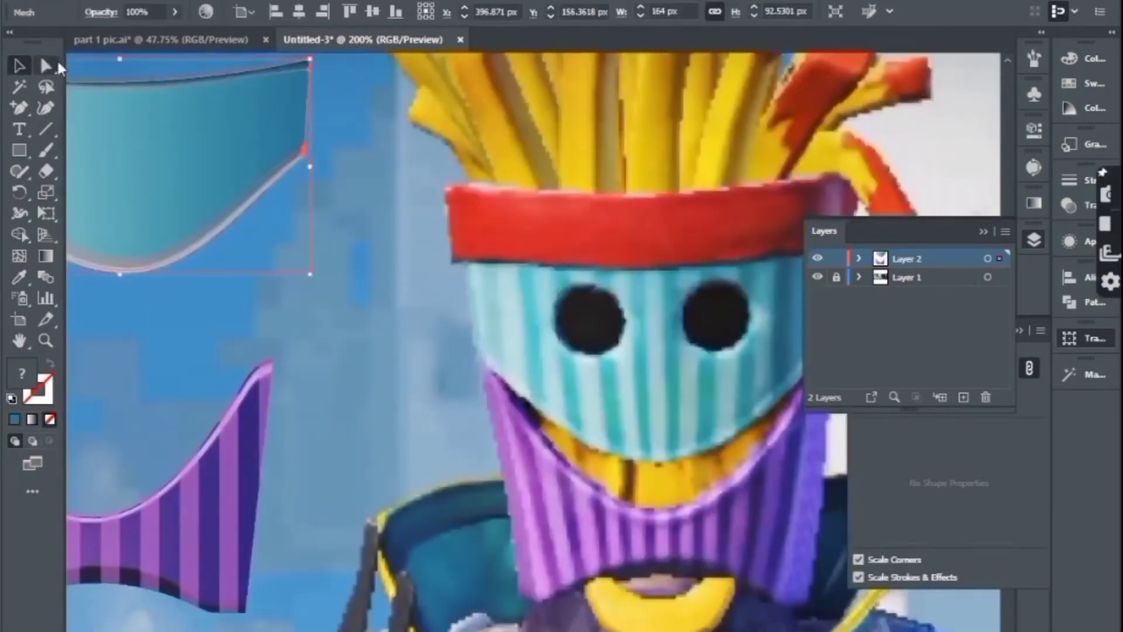
Draw an 8 x 148 px bar and fill it with light cyan from the artwork
{"action": "key", "text": "m"}
{"action": "left_click_drag", "start_coordinate": [228, 393], "coordinate": [233, 538]}
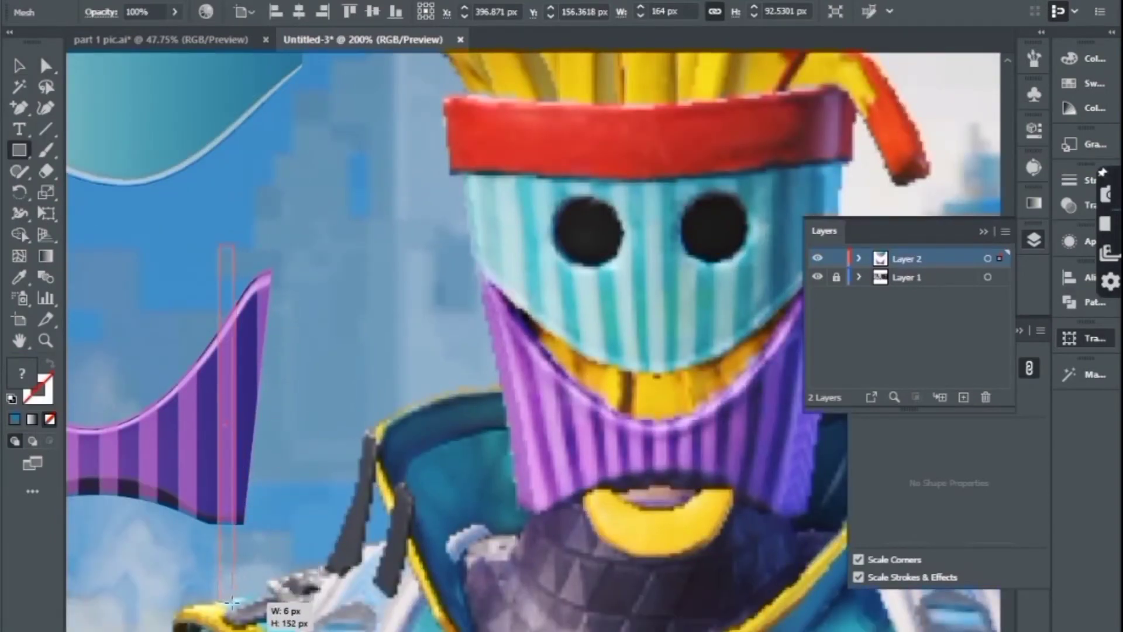
{"action": "left_click_drag", "start_coordinate": [237, 593], "coordinate": [237, 592]}
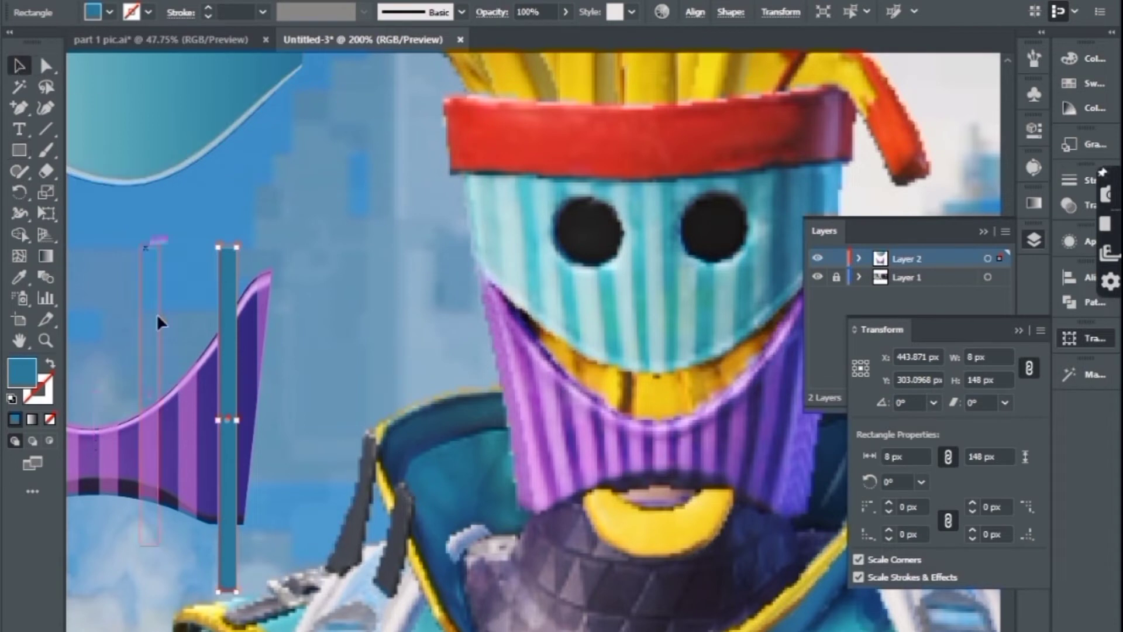
{"action": "left_click_drag", "start_coordinate": [227, 385], "coordinate": [388, 201]}
{"action": "key", "text": "i"}
{"action": "left_click", "coordinate": [519, 250]}
Duplicate the bar into a row of evenly spaced stripes across the cyan shape
{"action": "scroll", "coordinate": [452, 403], "scroll_direction": "up", "scroll_amount": 5}
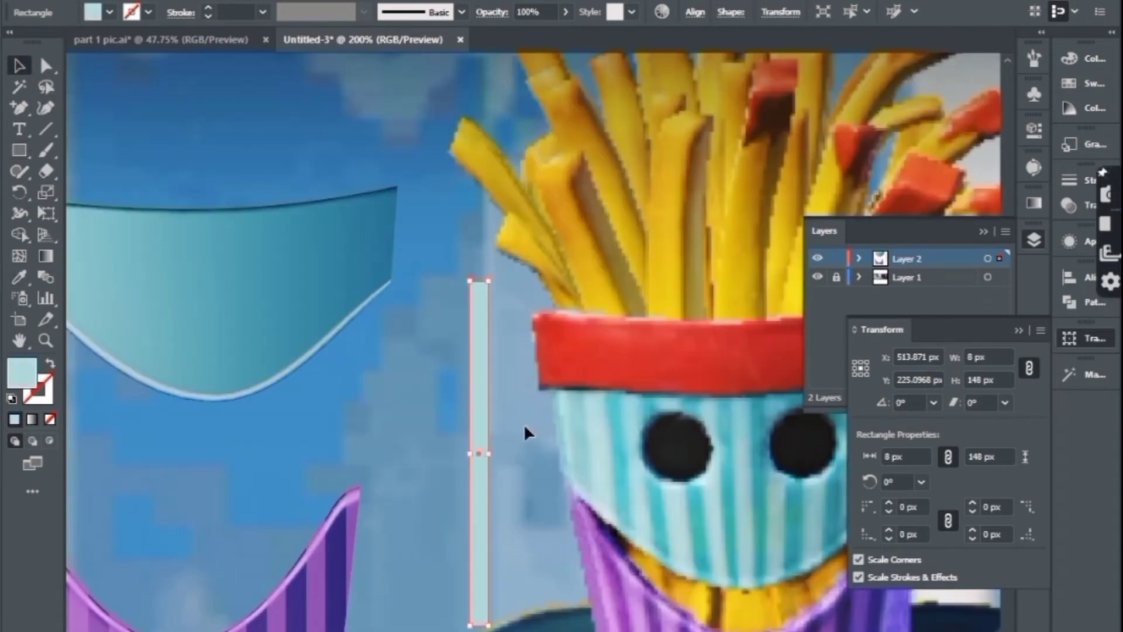
{"action": "mouse_move", "coordinate": [472, 384]}
{"action": "left_mouse_down"}
{"action": "mouse_move", "coordinate": [385, 236]}
{"action": "mouse_move", "coordinate": [349, 250]}
{"action": "left_mouse_up"}
{"action": "key", "text": "ctrl+d"}
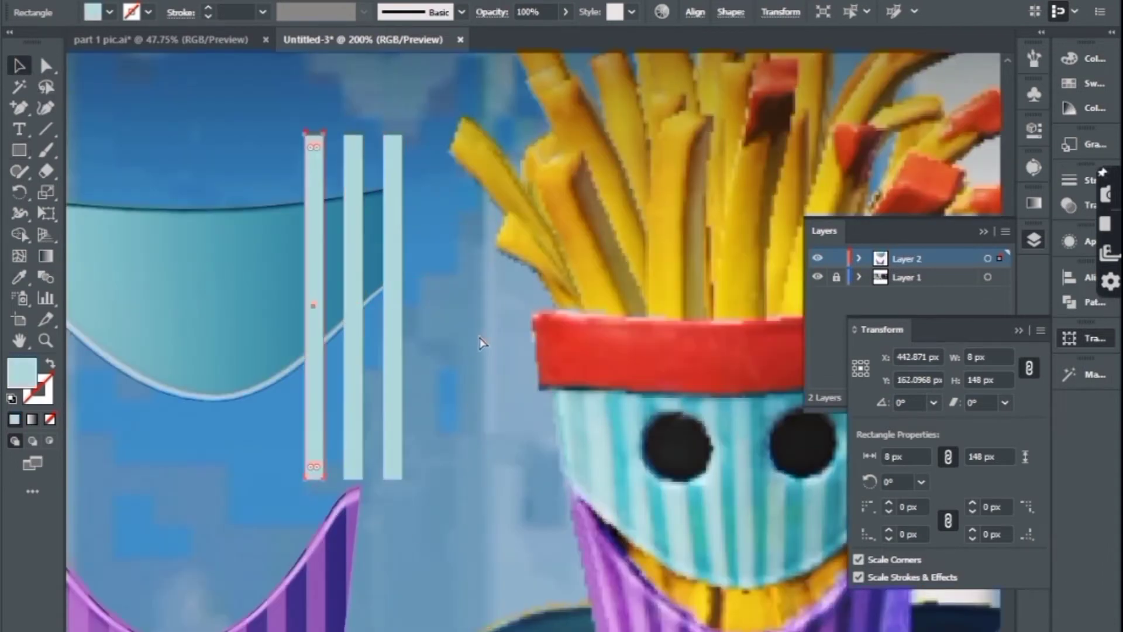
{"action": "key", "text": "ctrl+d"}
{"action": "key", "text": "ctrl+d"}
{"action": "scroll", "coordinate": [138, 318], "scroll_direction": "up", "scroll_amount": 3}
{"action": "scroll", "coordinate": [376, 381], "scroll_direction": "down", "scroll_amount": 3}
{"action": "key", "text": "ctrl+d"}
{"action": "key", "text": "ctrl+d"}
{"action": "key", "text": "ctrl+d"}
{"action": "key", "text": "ctrl+d"}
{"action": "key", "text": "ctrl+d"}
{"action": "key", "text": "ctrl+d"}
Set all eleven bars to 50% opacity
{"action": "key", "text": "ctrl+a"}
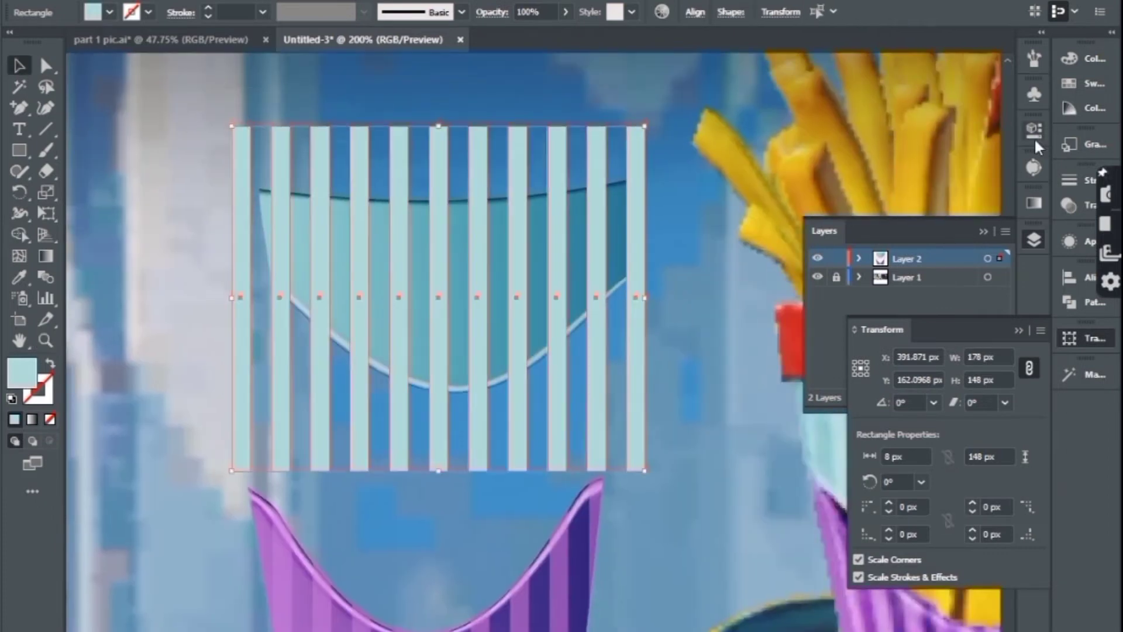
{"action": "left_click", "coordinate": [1033, 133]}
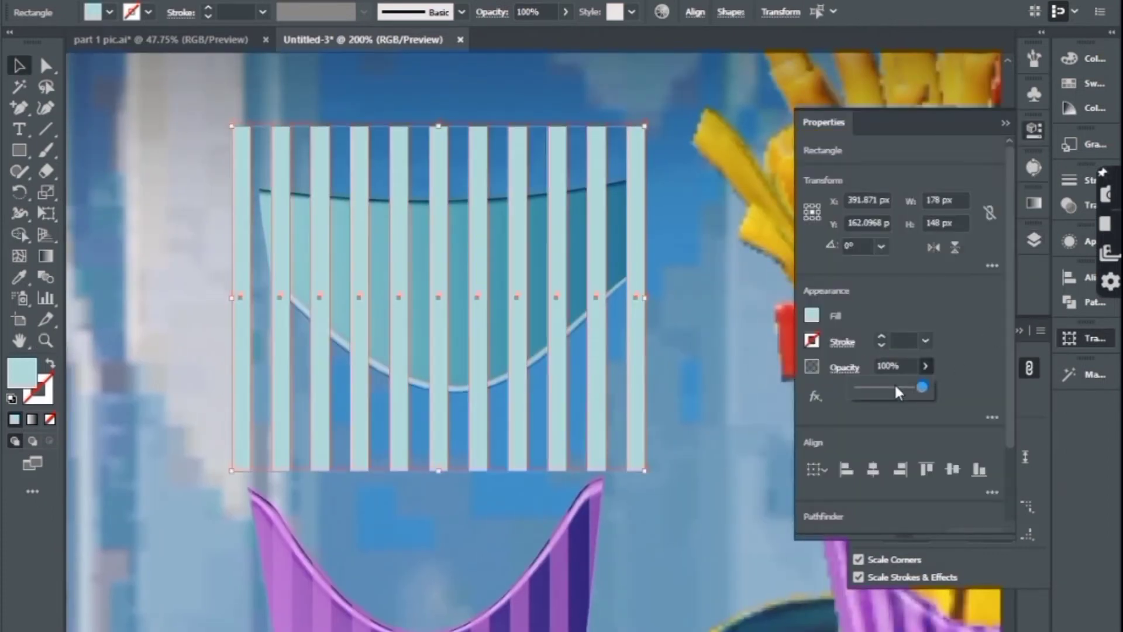
{"action": "left_click", "coordinate": [896, 386]}
{"action": "left_click_drag", "start_coordinate": [894, 387], "coordinate": [890, 387]}
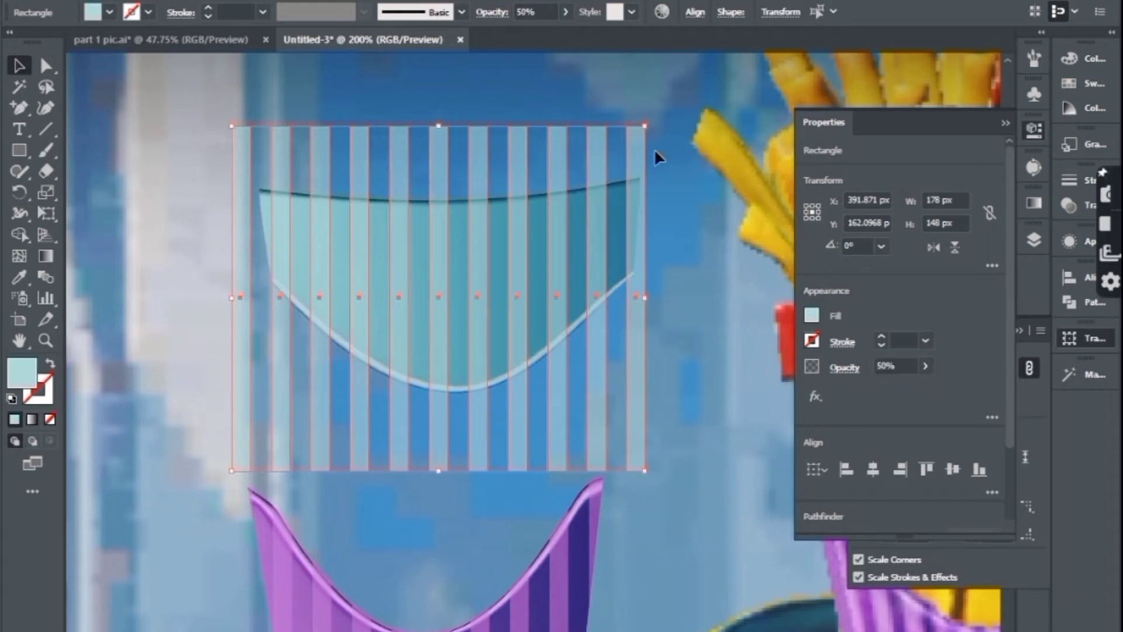
Group the stripe bars with the cup shape and shift the group up-left
{"action": "left_click_drag", "start_coordinate": [223, 313], "coordinate": [223, 314]}
{"action": "right_click", "coordinate": [431, 257]}
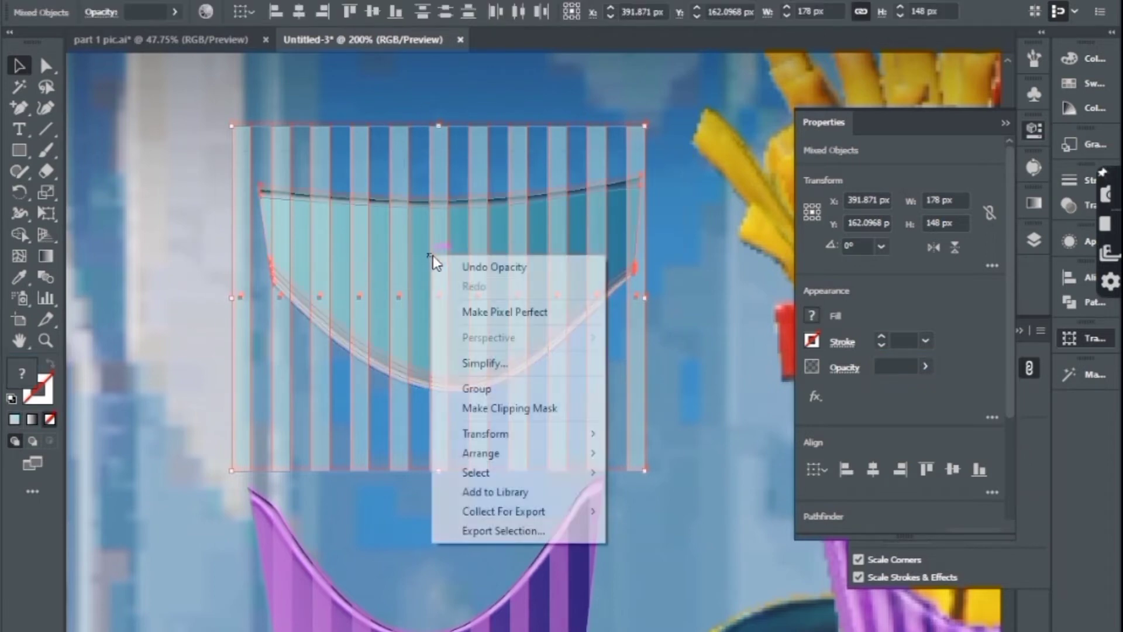
{"action": "left_click", "coordinate": [502, 387]}
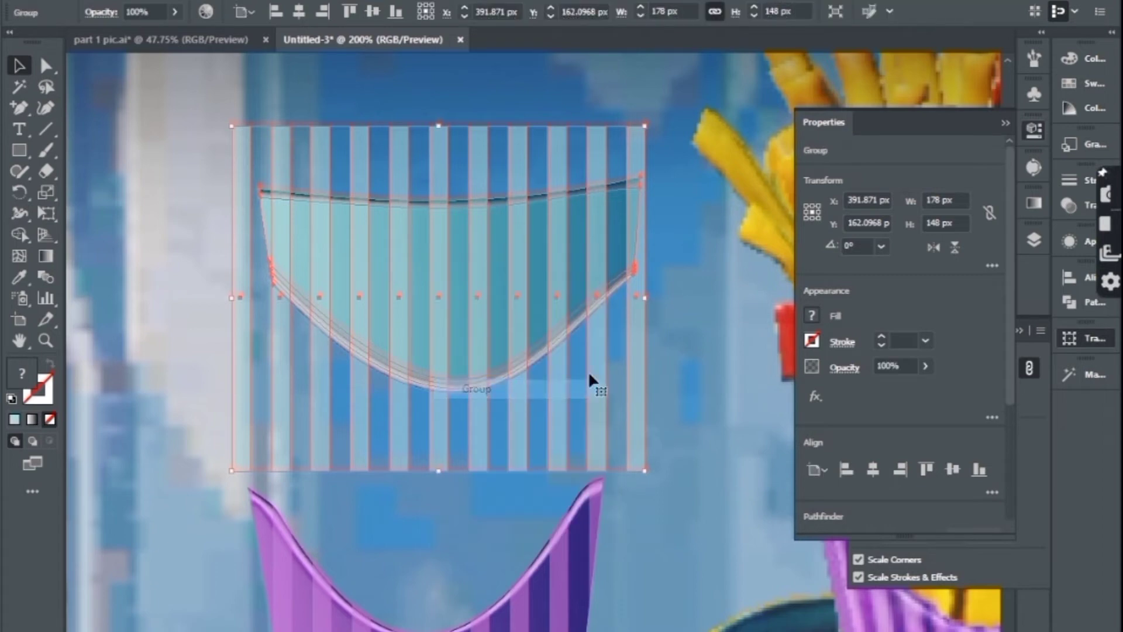
{"action": "left_click", "coordinate": [704, 365]}
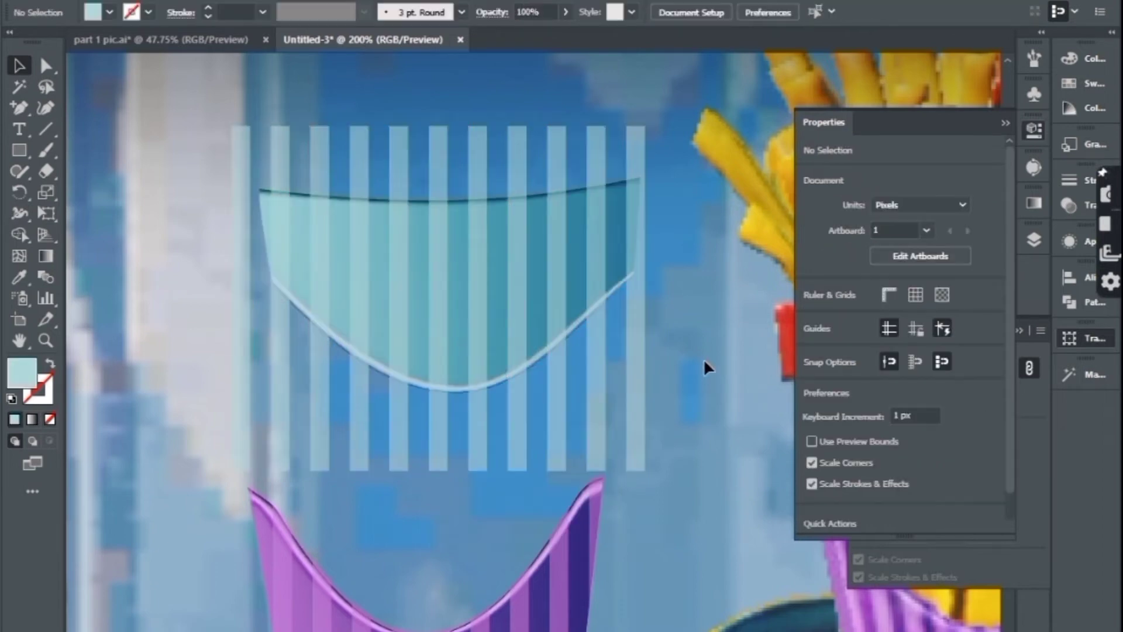
{"action": "left_click_drag", "start_coordinate": [466, 319], "coordinate": [447, 287]}
Trace the cup shape's outline with the Pen tool and fill it green
{"action": "left_click_drag", "start_coordinate": [19, 108], "coordinate": [93, 107]}
{"action": "left_click", "coordinate": [236, 140]}
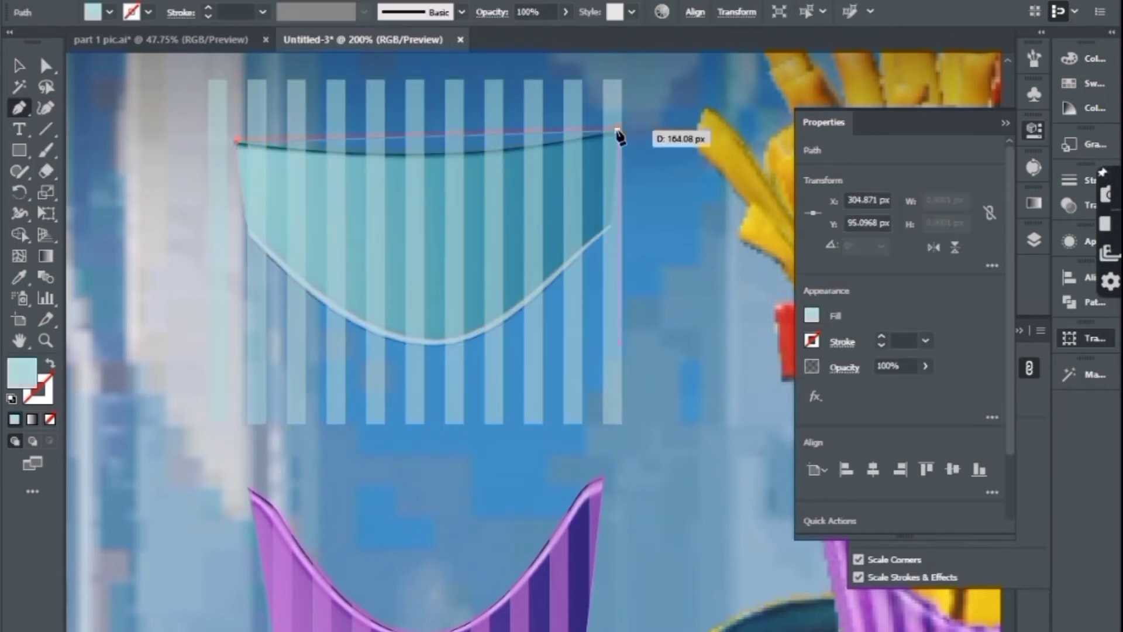
{"action": "left_click_drag", "start_coordinate": [611, 223], "coordinate": [300, 263]}
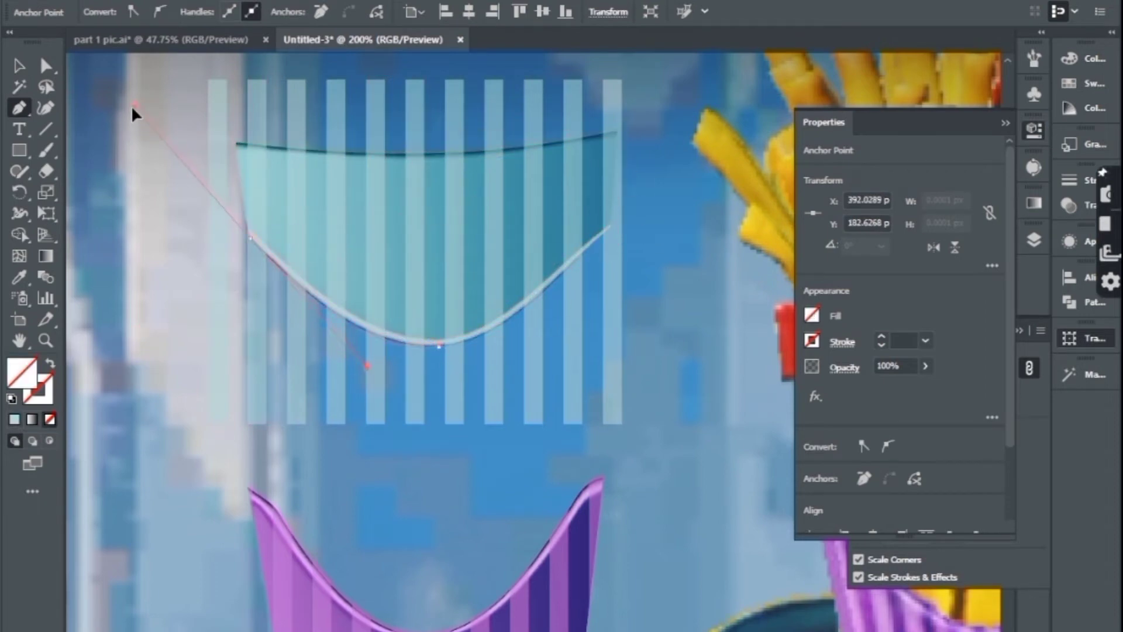
{"action": "double_click", "coordinate": [25, 386]}
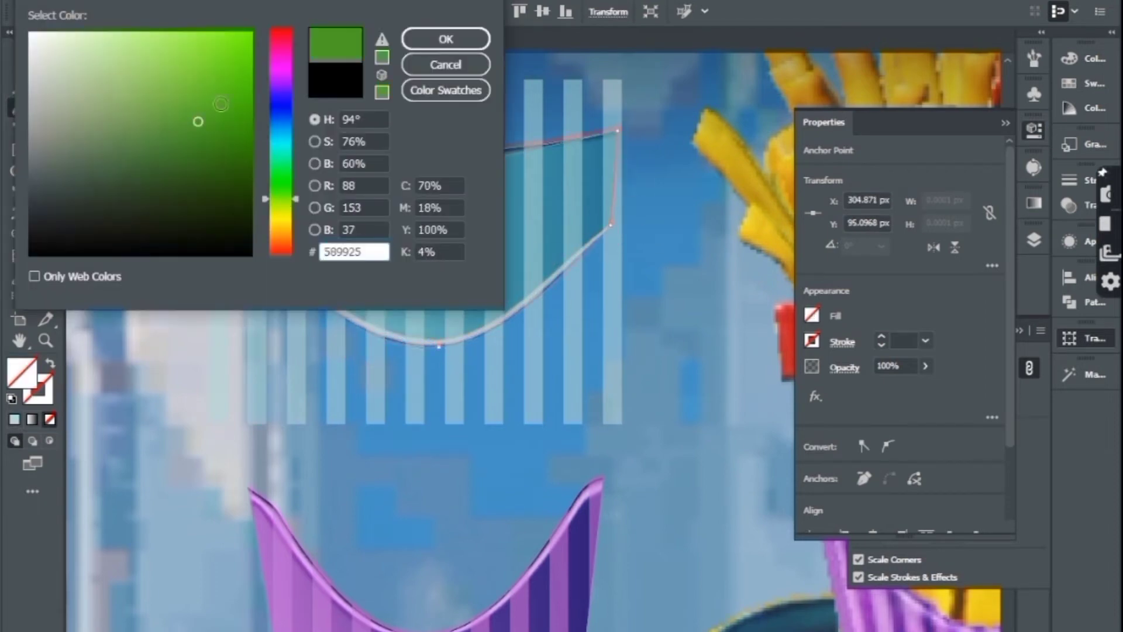
{"action": "left_click", "coordinate": [447, 37]}
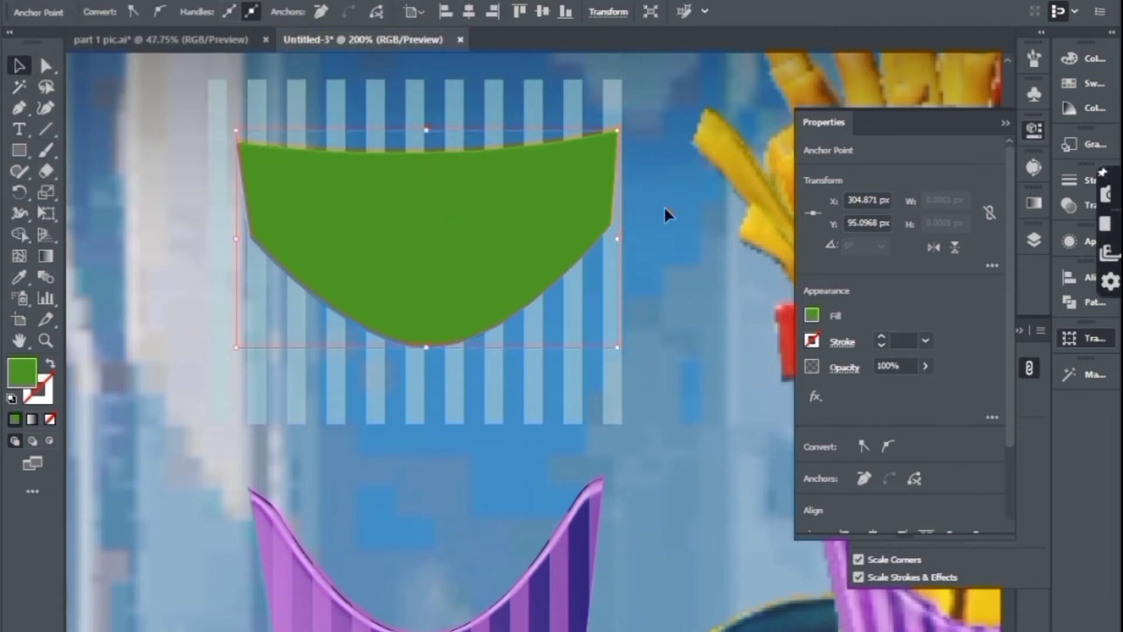
Clip the bars to the green outline and move the striped band onto the purple piece
{"action": "key", "text": "ctrl+a"}
{"action": "right_click", "coordinate": [492, 250]}
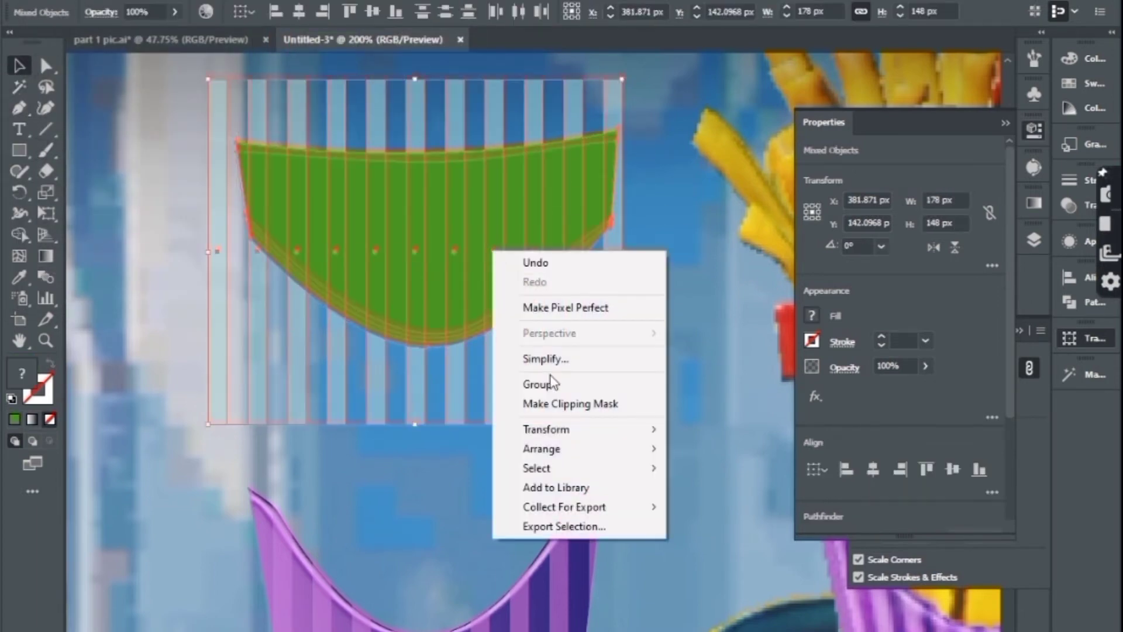
{"action": "left_click", "coordinate": [550, 401]}
{"action": "left_click", "coordinate": [528, 408]}
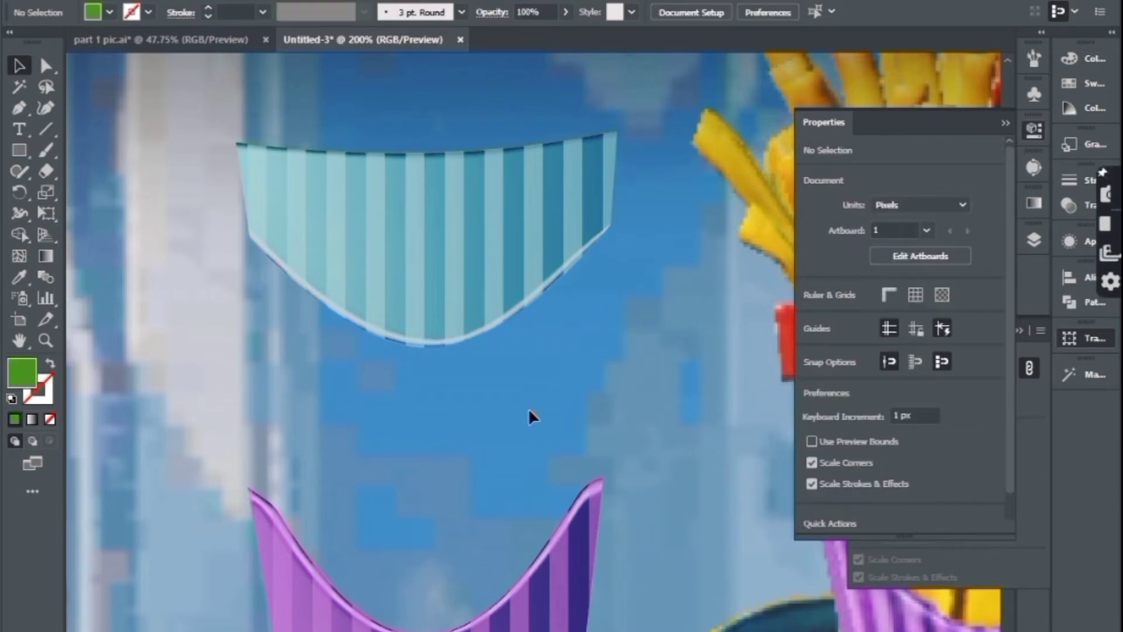
{"action": "left_click_drag", "start_coordinate": [528, 408], "coordinate": [446, 433]}
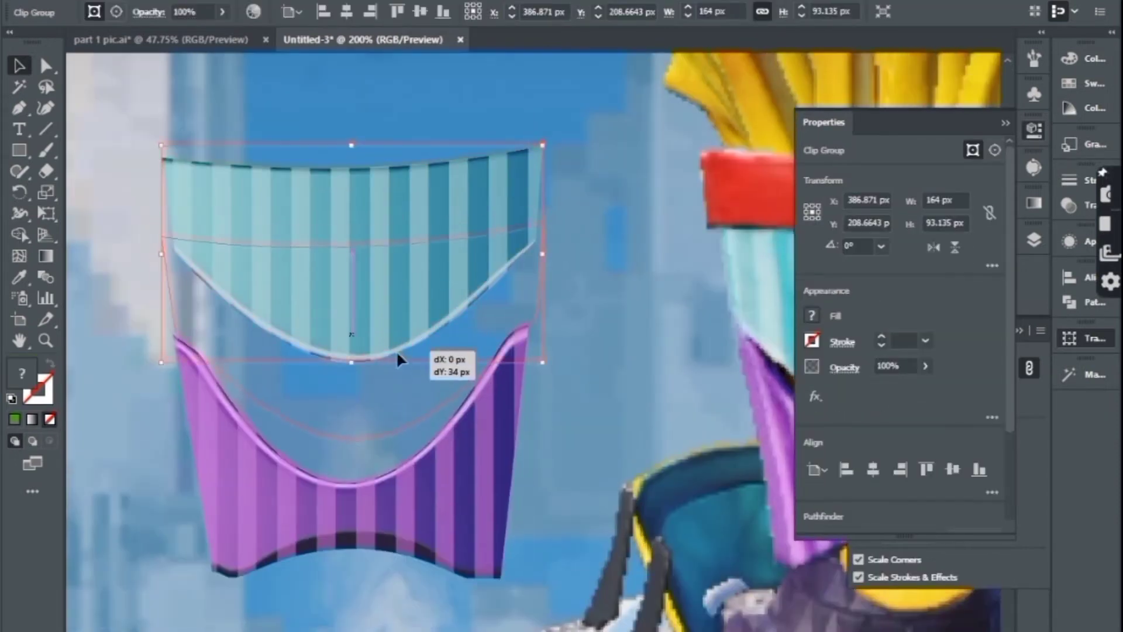
{"action": "left_click_drag", "start_coordinate": [395, 349], "coordinate": [401, 351]}
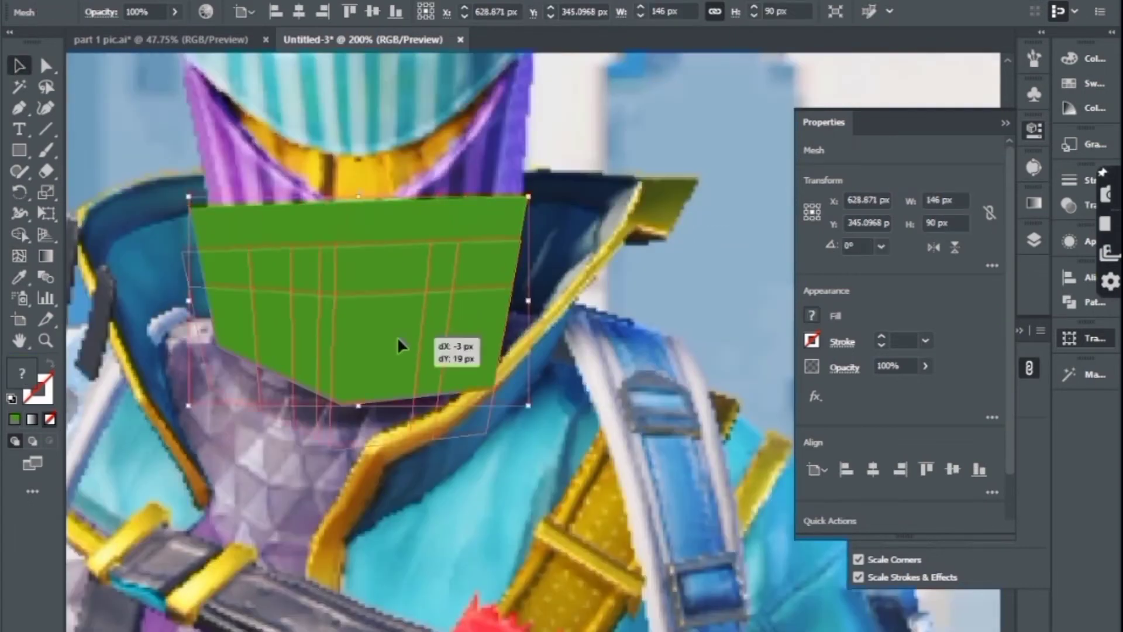
Shade the mesh points orange, yellow and gold using the Eyedropper on selected points
{"action": "key", "text": "i"}
{"action": "left_click", "coordinate": [469, 136]}
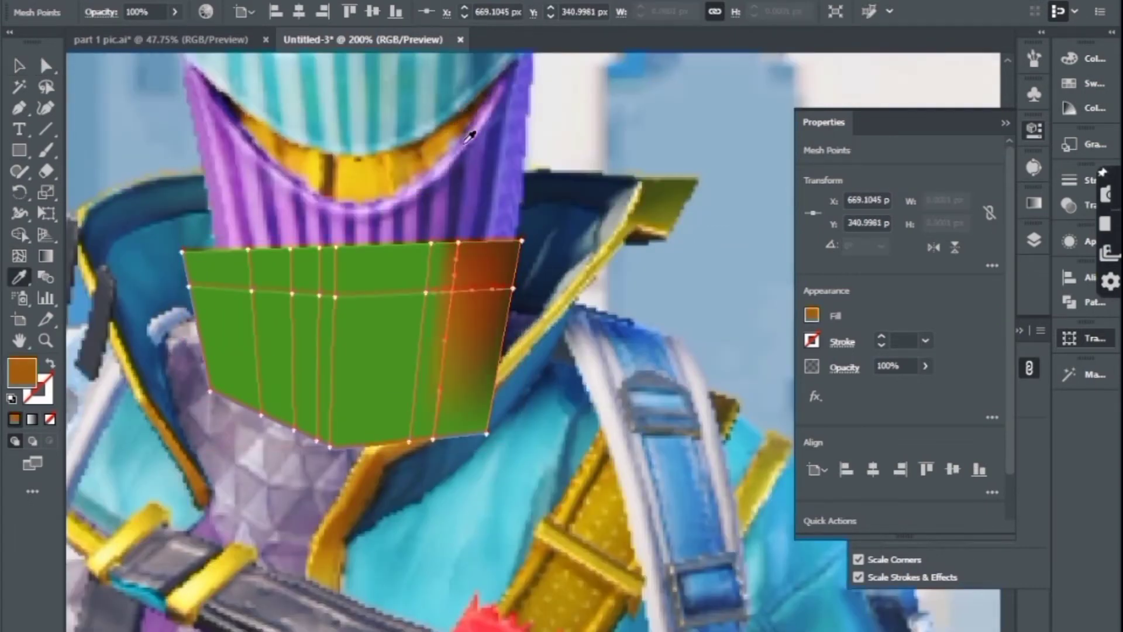
{"action": "key", "text": "a"}
{"action": "left_click", "coordinate": [452, 291]}
{"action": "left_click", "coordinate": [335, 296], "text": "shift"}
{"action": "left_click", "coordinate": [325, 446], "text": "shift"}
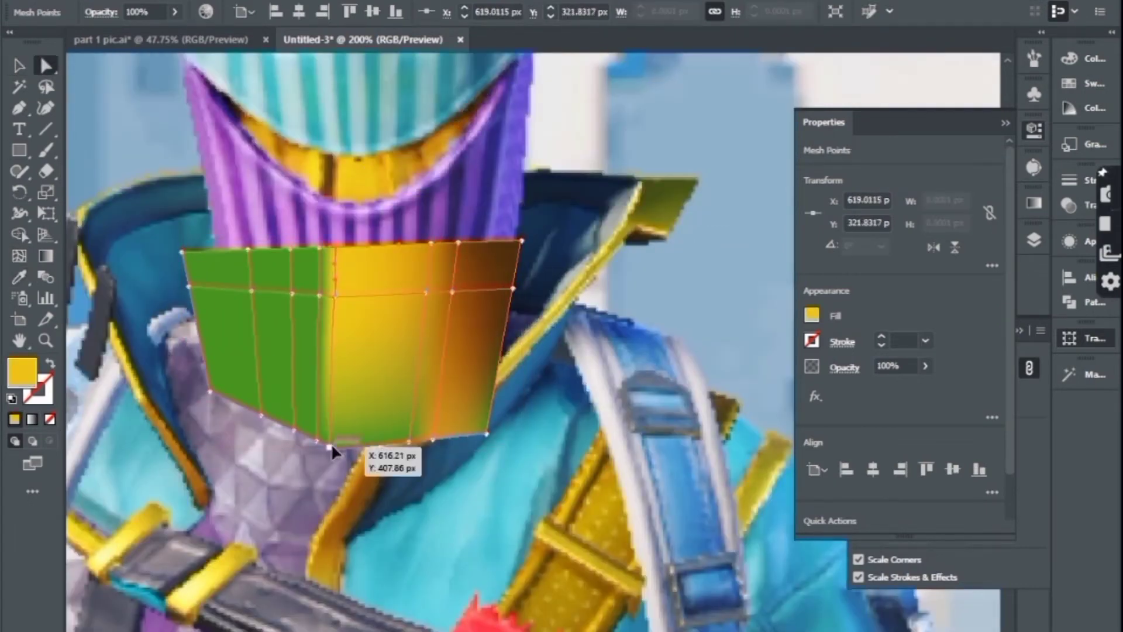
{"action": "left_click", "coordinate": [320, 295]}
{"action": "left_click", "coordinate": [290, 251], "text": "shift"}
{"action": "left_click", "coordinate": [262, 416], "text": "shift"}
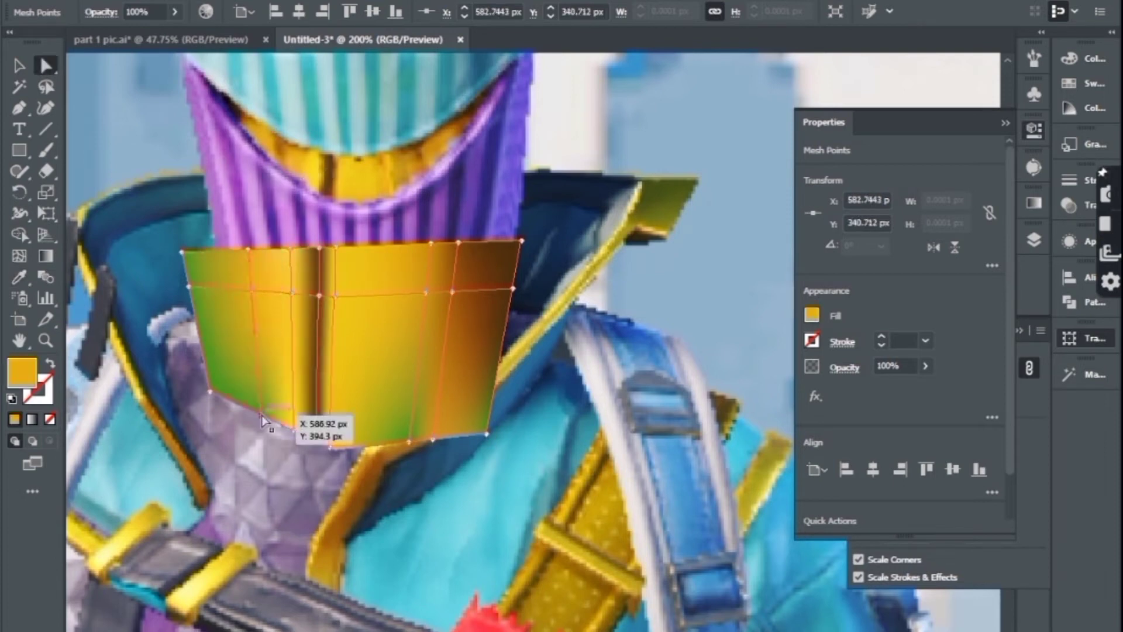
{"action": "left_click", "coordinate": [185, 277], "text": "shift"}
{"action": "left_click", "coordinate": [486, 433], "text": "shift"}
{"action": "key", "text": "ctrl+shift+a"}
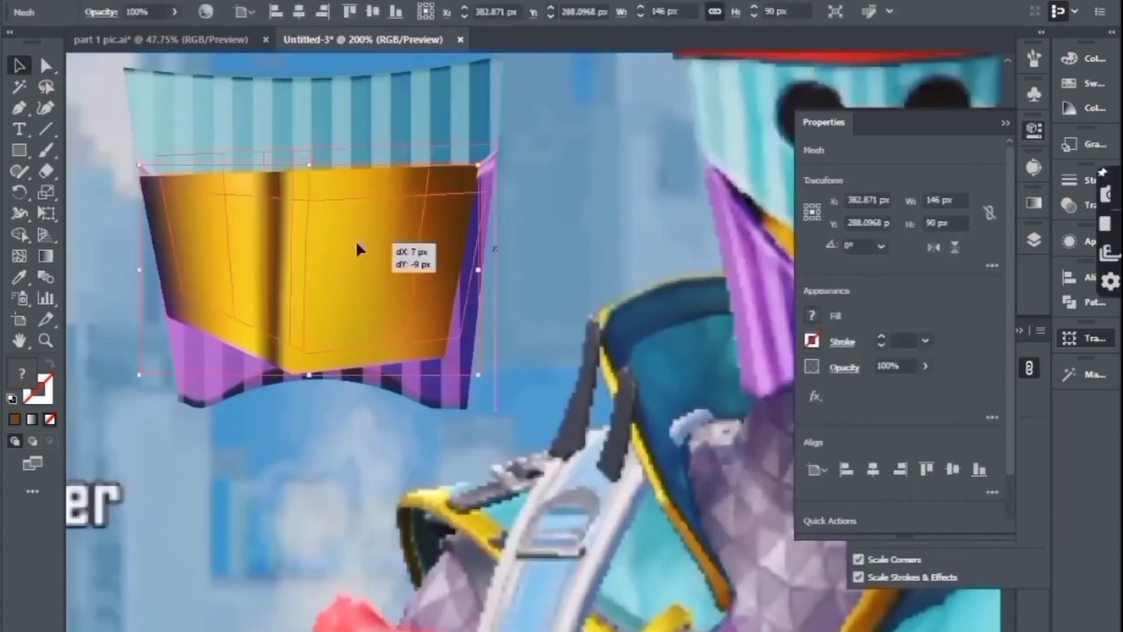
Move the gold mesh onto the cup artwork and send it to the back
{"action": "left_click_drag", "start_coordinate": [355, 240], "coordinate": [349, 222]}
{"action": "right_click", "coordinate": [348, 221]}
{"action": "mouse_move", "coordinate": [396, 321]}
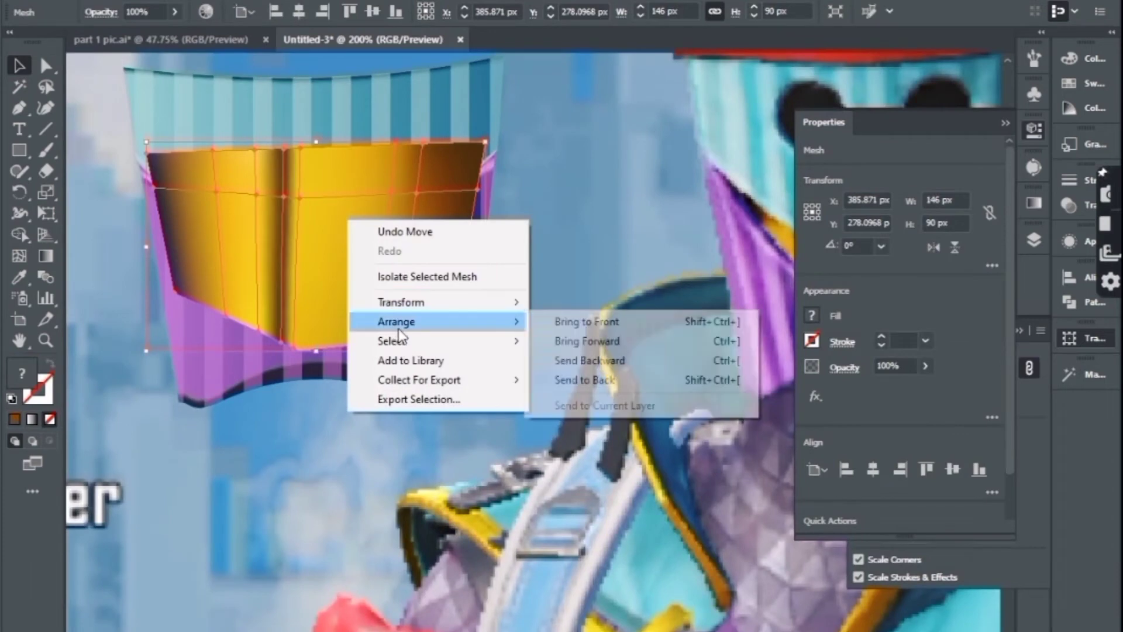
{"action": "left_click", "coordinate": [570, 387]}
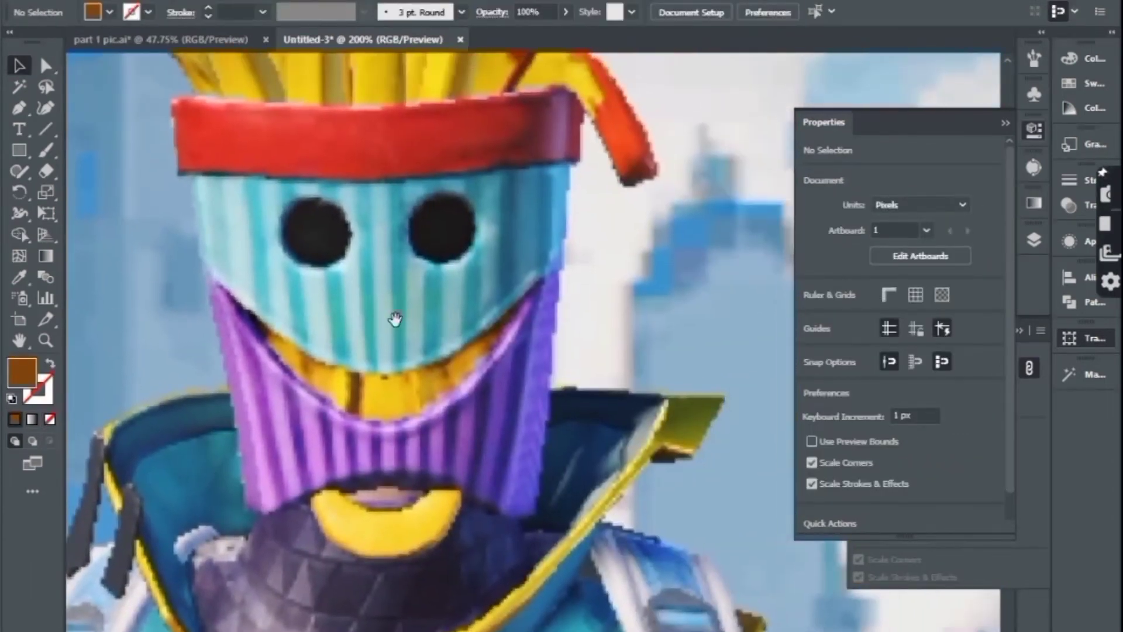
Draw a 30 px circle over the left eye and give it a radial gradient fill
{"action": "left_click_drag", "start_coordinate": [24, 149], "coordinate": [64, 190]}
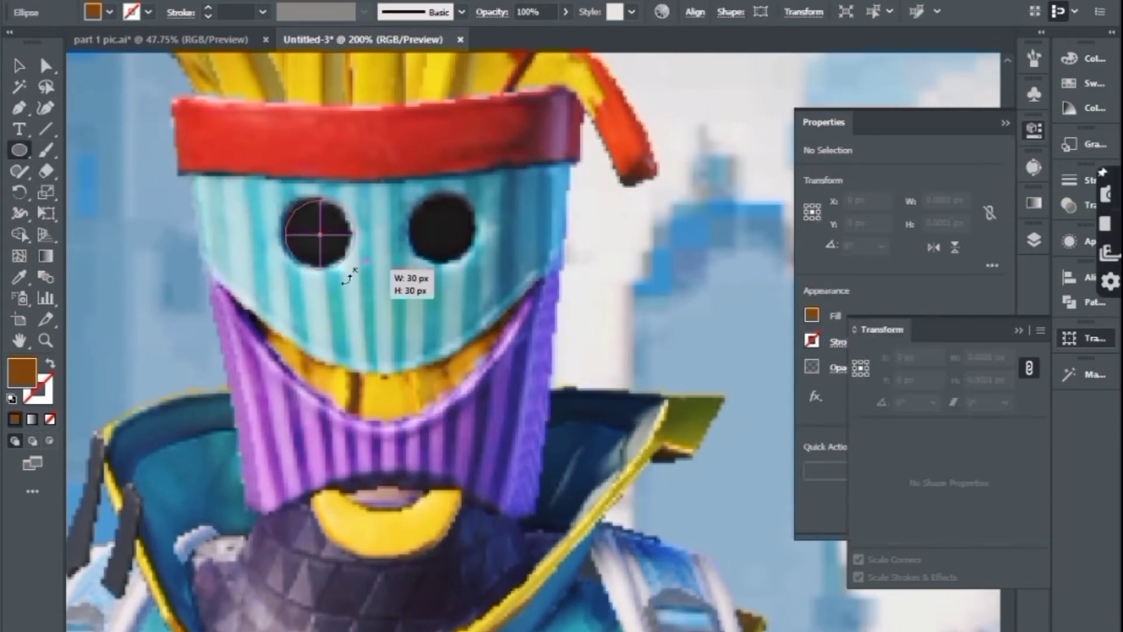
{"action": "left_click_drag", "start_coordinate": [309, 226], "coordinate": [356, 270]}
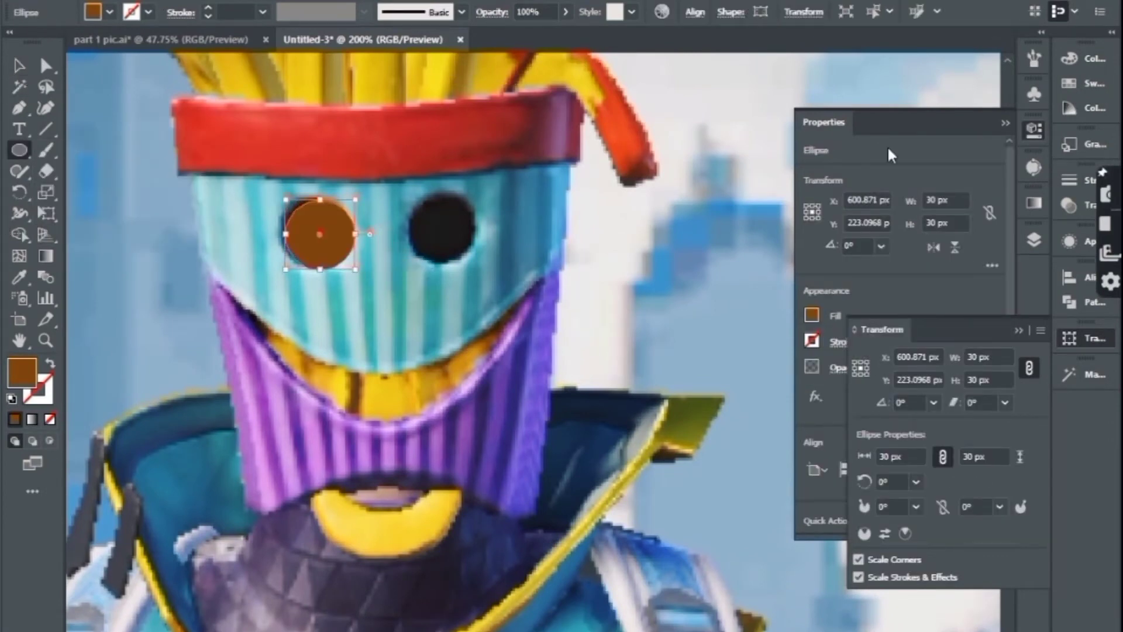
{"action": "left_click", "coordinate": [1034, 203]}
{"action": "left_click", "coordinate": [893, 223]}
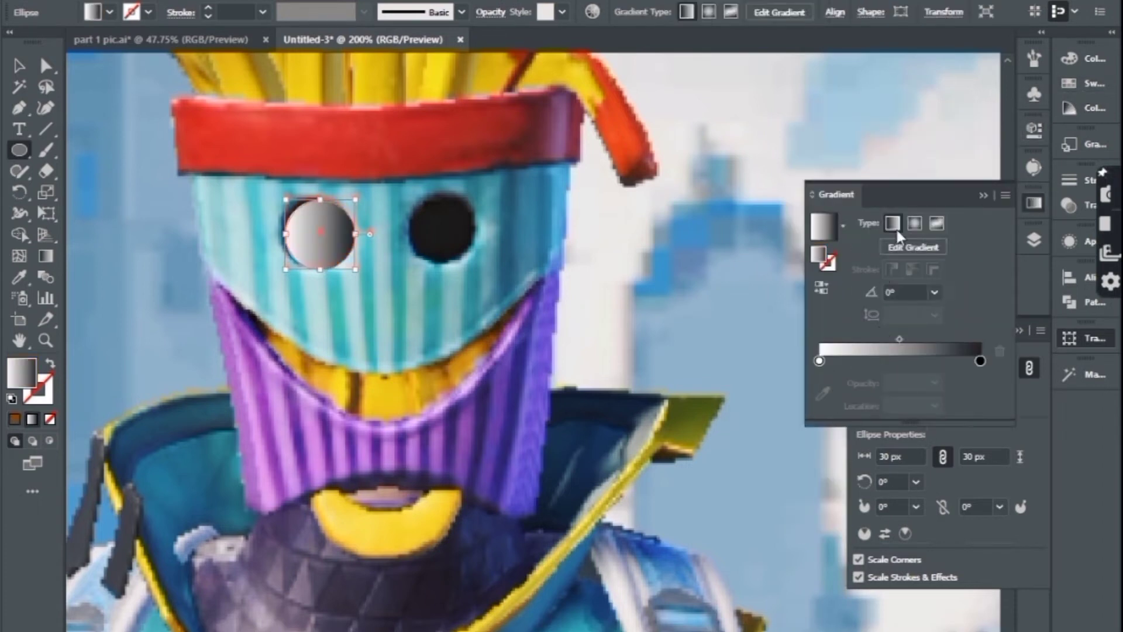
{"action": "left_click", "coordinate": [913, 223]}
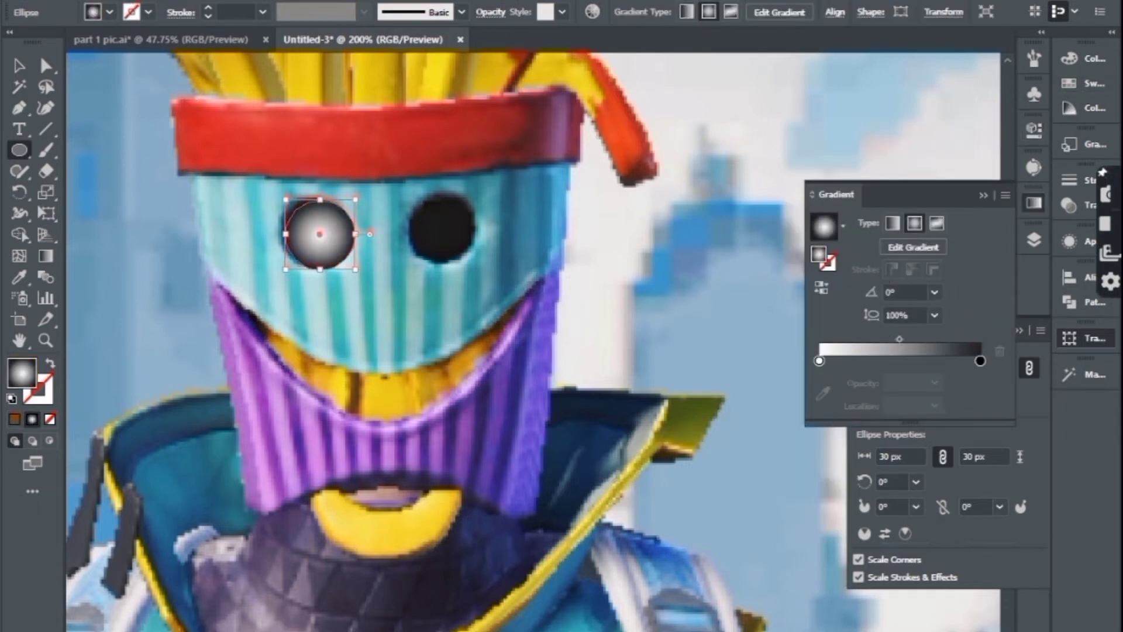
Expand the eye's gradient into a gradient mesh and release its clipping mask
{"action": "left_click", "coordinate": [176, 2]}
{"action": "left_click", "coordinate": [185, 189]}
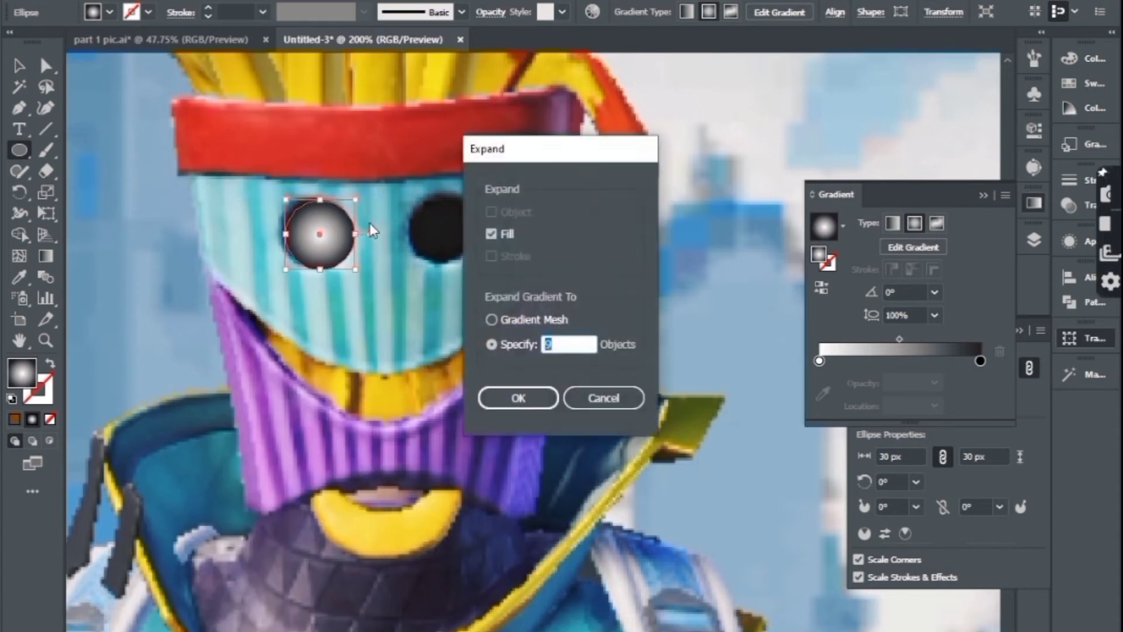
{"action": "left_click", "coordinate": [490, 320]}
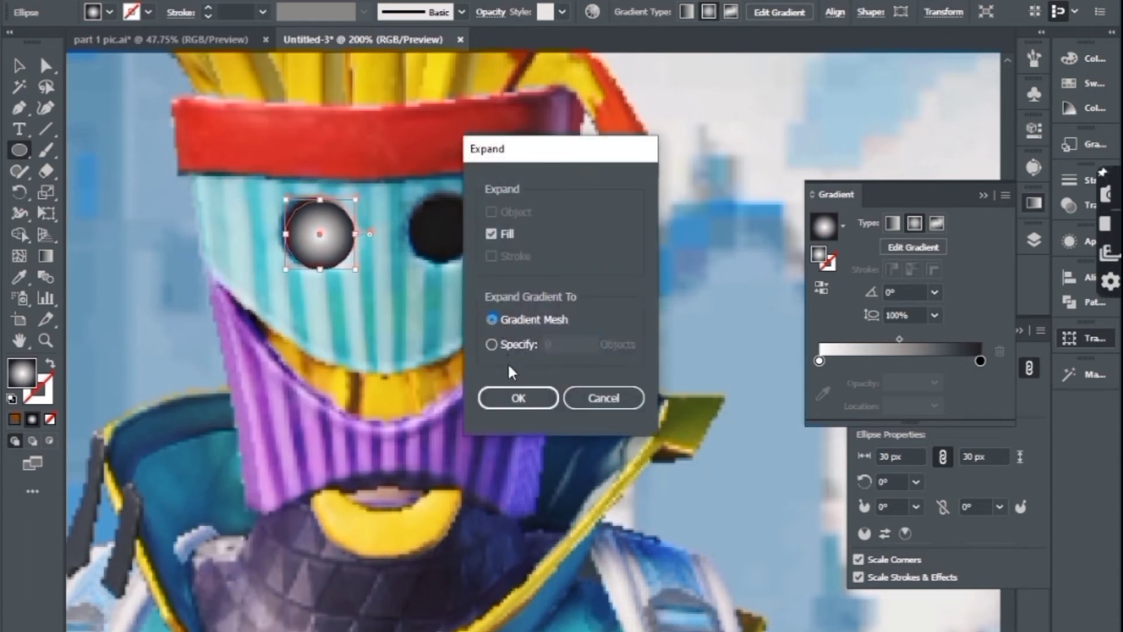
{"action": "left_click", "coordinate": [513, 399]}
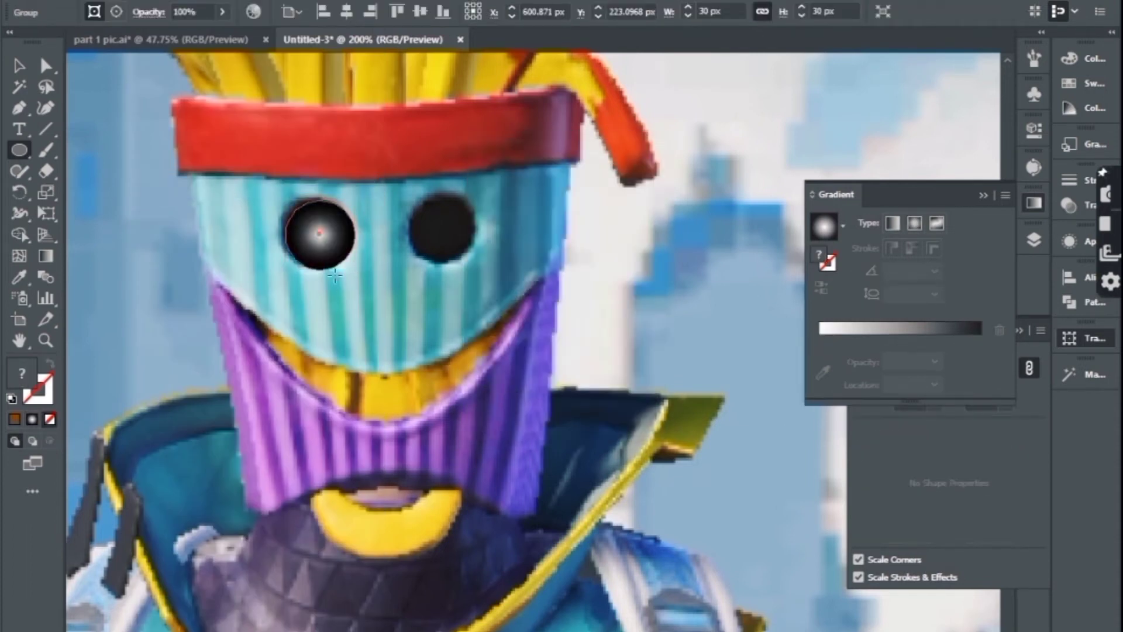
{"action": "left_click", "coordinate": [335, 275]}
{"action": "left_click", "coordinate": [602, 327]}
{"action": "right_click", "coordinate": [320, 235]}
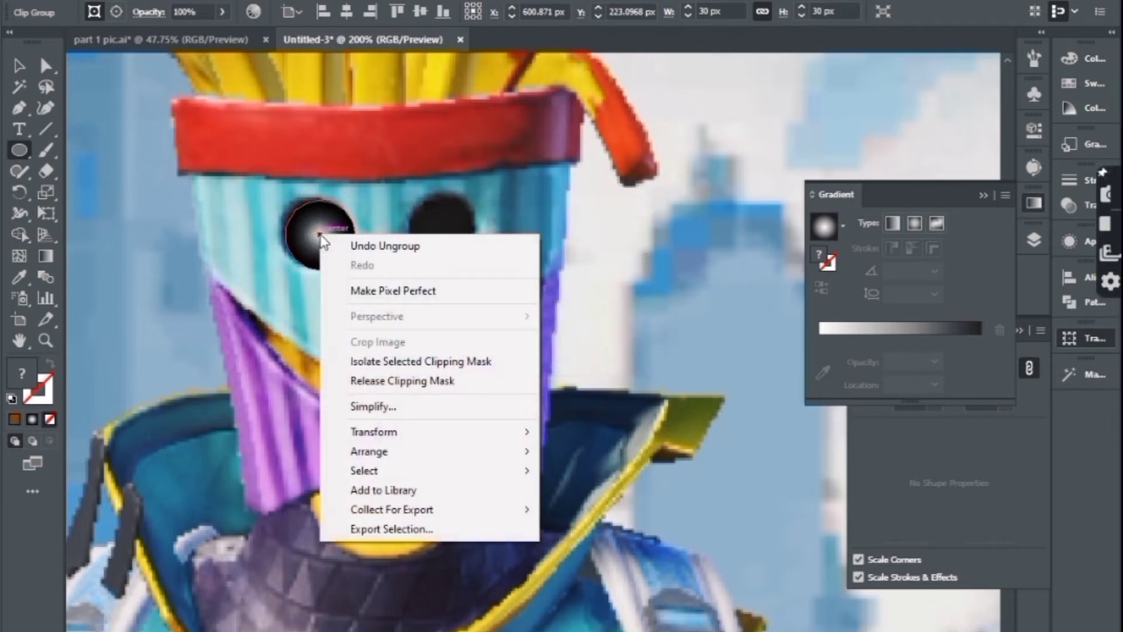
{"action": "left_click", "coordinate": [388, 383]}
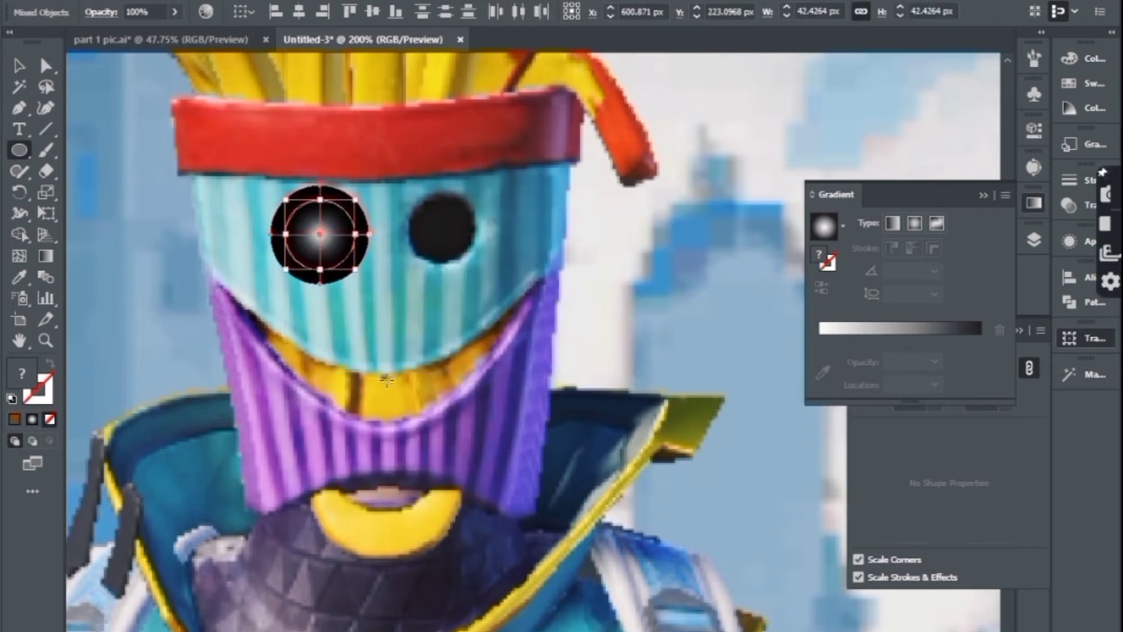
Reposition the eye mesh circle over the left eye
{"action": "left_click", "coordinate": [19, 65]}
{"action": "left_click_drag", "start_coordinate": [320, 234], "coordinate": [378, 353]}
{"action": "key", "text": "ctrl+z"}
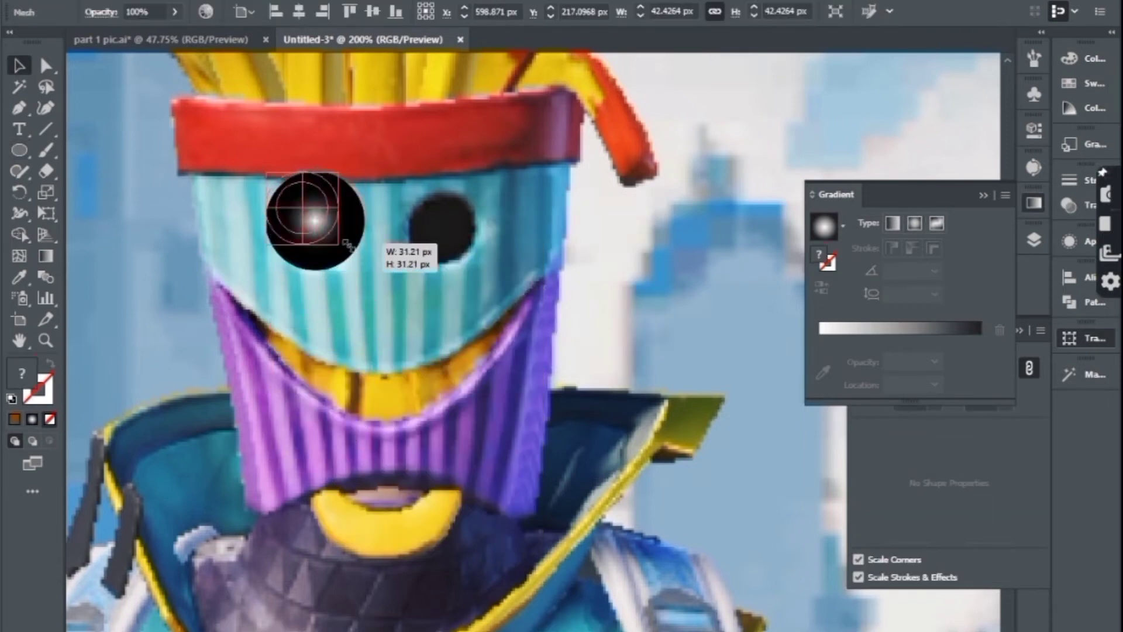
{"action": "left_click_drag", "start_coordinate": [304, 211], "coordinate": [331, 251]}
Add mesh lines near the eye's edge and colour its outer ring blue
{"action": "key", "text": "ctrl+plus"}
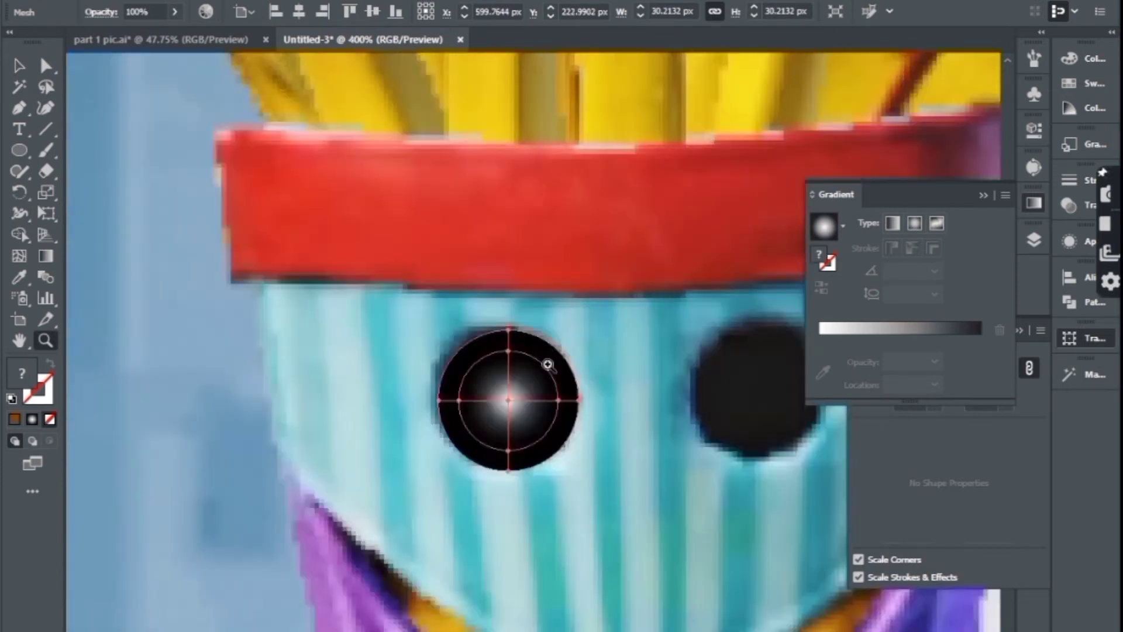
{"action": "key", "text": "ctrl+plus"}
{"action": "left_click", "coordinate": [19, 258]}
{"action": "left_click", "coordinate": [396, 158]}
{"action": "key", "text": "a"}
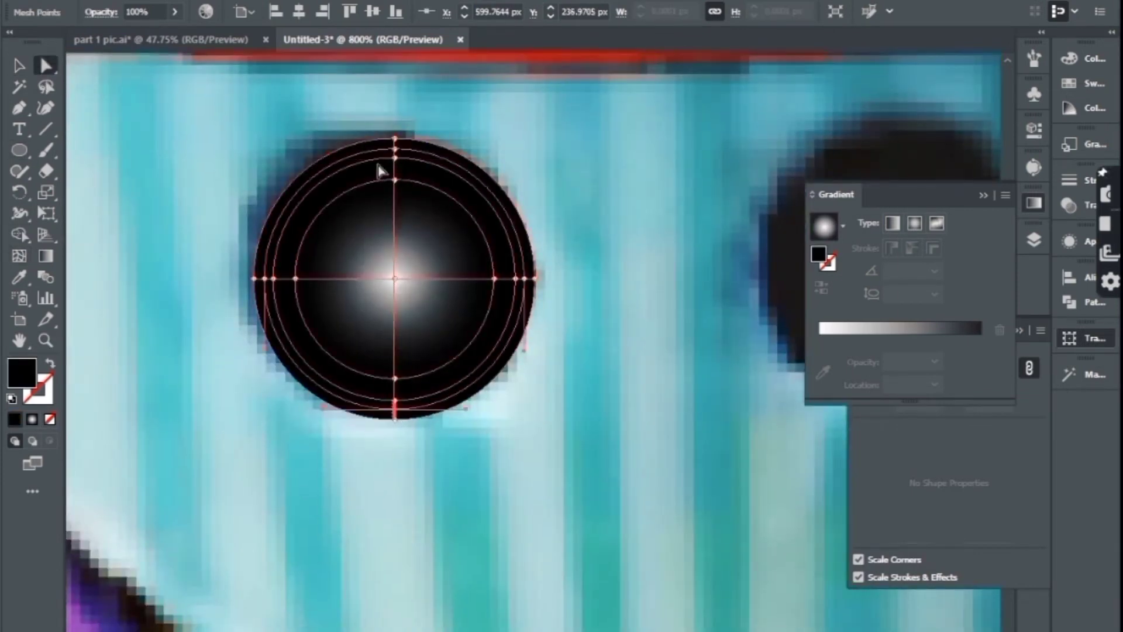
{"action": "left_click_drag", "start_coordinate": [381, 170], "coordinate": [396, 146]}
{"action": "key", "text": "i"}
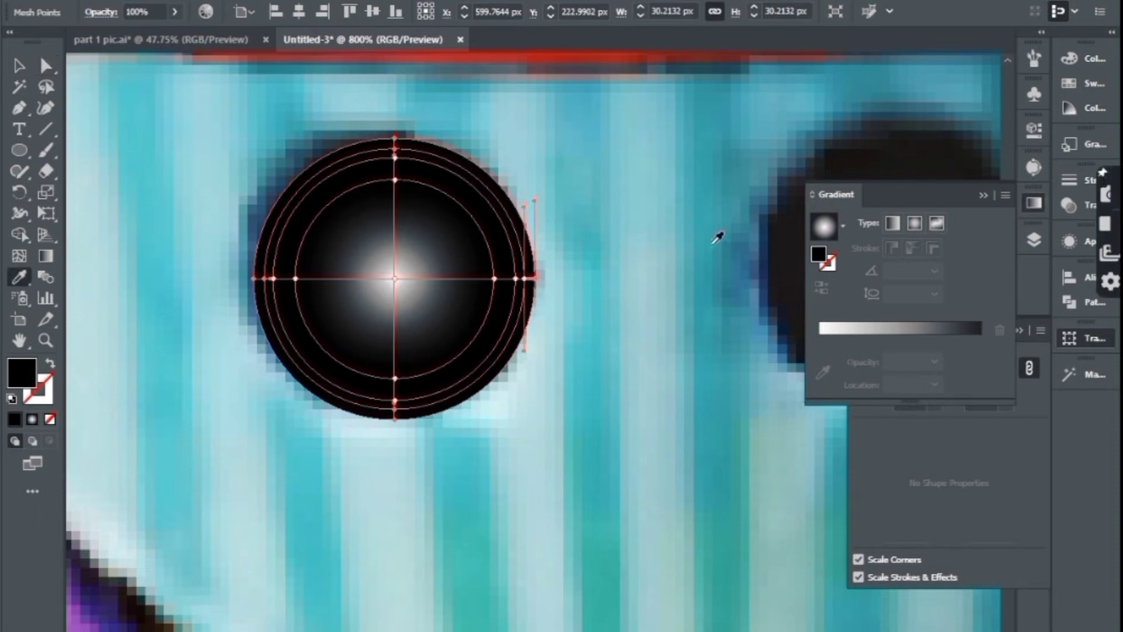
{"action": "left_click", "coordinate": [753, 279]}
{"action": "left_click", "coordinate": [412, 140]}
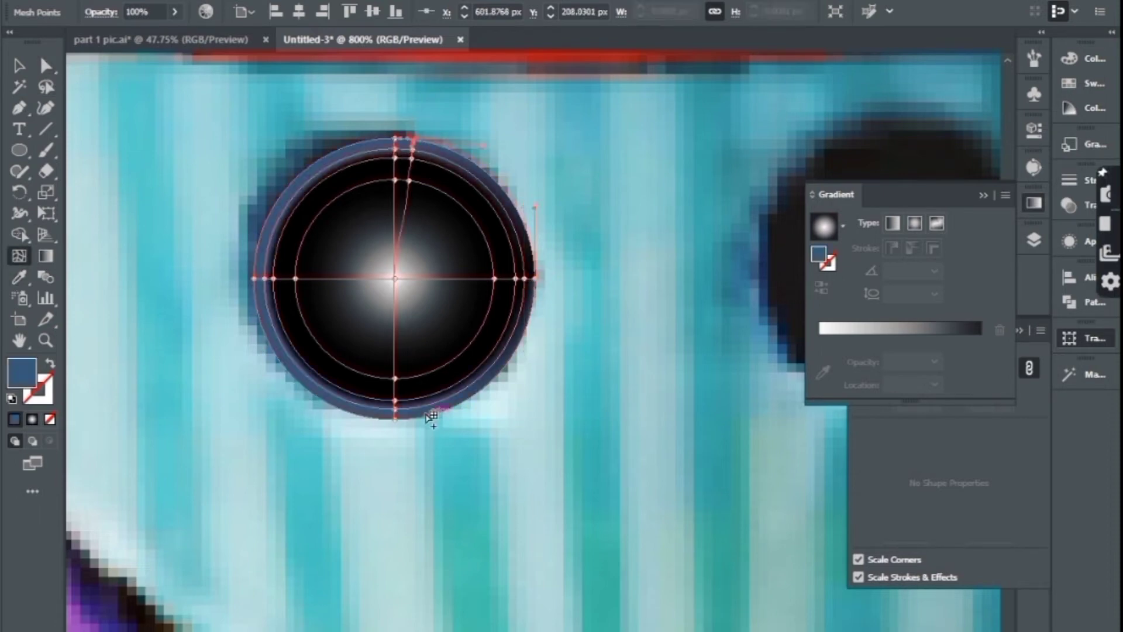
{"action": "left_click", "coordinate": [17, 66]}
Alt-drag a copy for the right eye, then move both eyes onto the cup
{"action": "key", "text": "ctrl+minus"}
{"action": "key", "text": "ctrl+minus"}
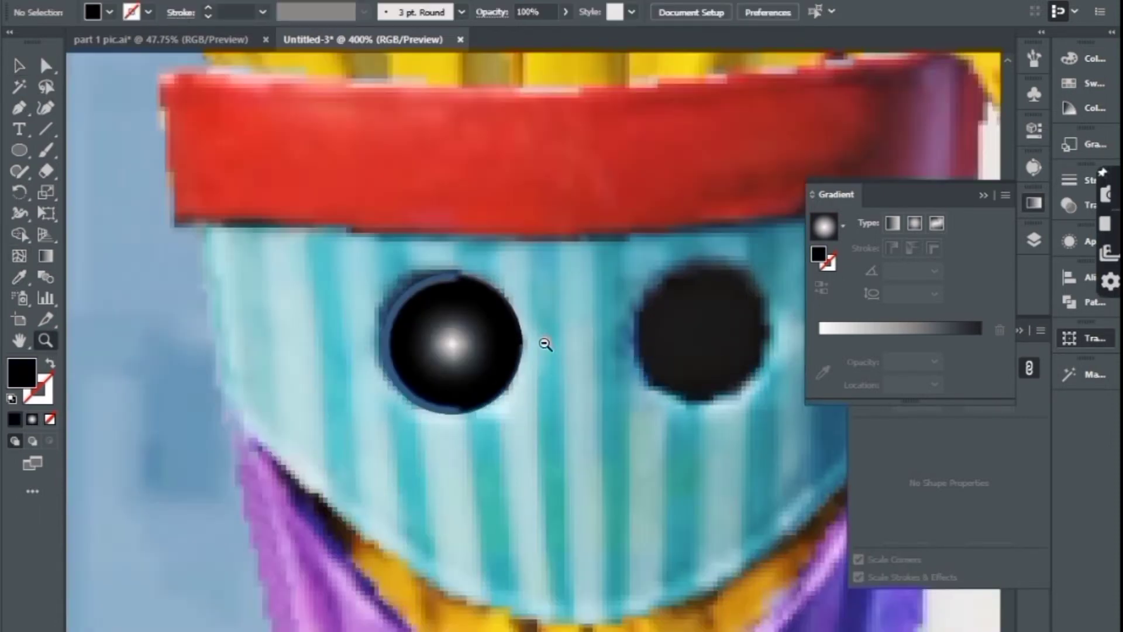
{"action": "key", "text": "ctrl+minus"}
{"action": "key", "text": "ctrl+minus"}
{"action": "key", "text": "ctrl+minus"}
{"action": "key", "text": "i"}
{"action": "key", "text": "v"}
{"action": "left_click_drag", "start_coordinate": [351, 350], "coordinate": [449, 342]}
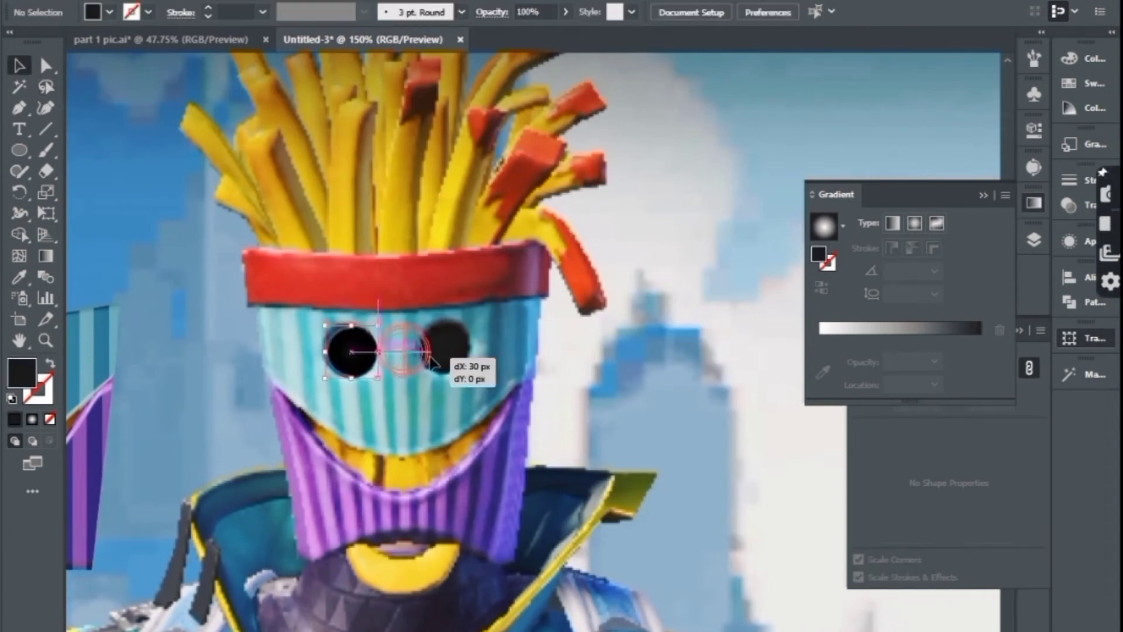
{"action": "right_click", "coordinate": [459, 429]}
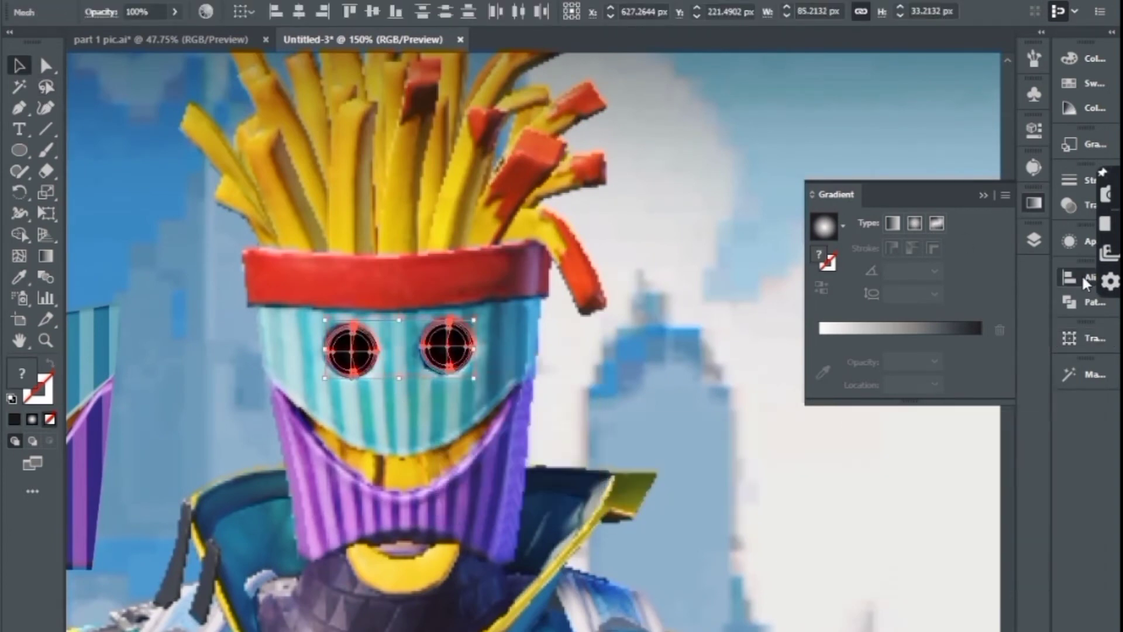
{"action": "left_click", "coordinate": [1082, 277]}
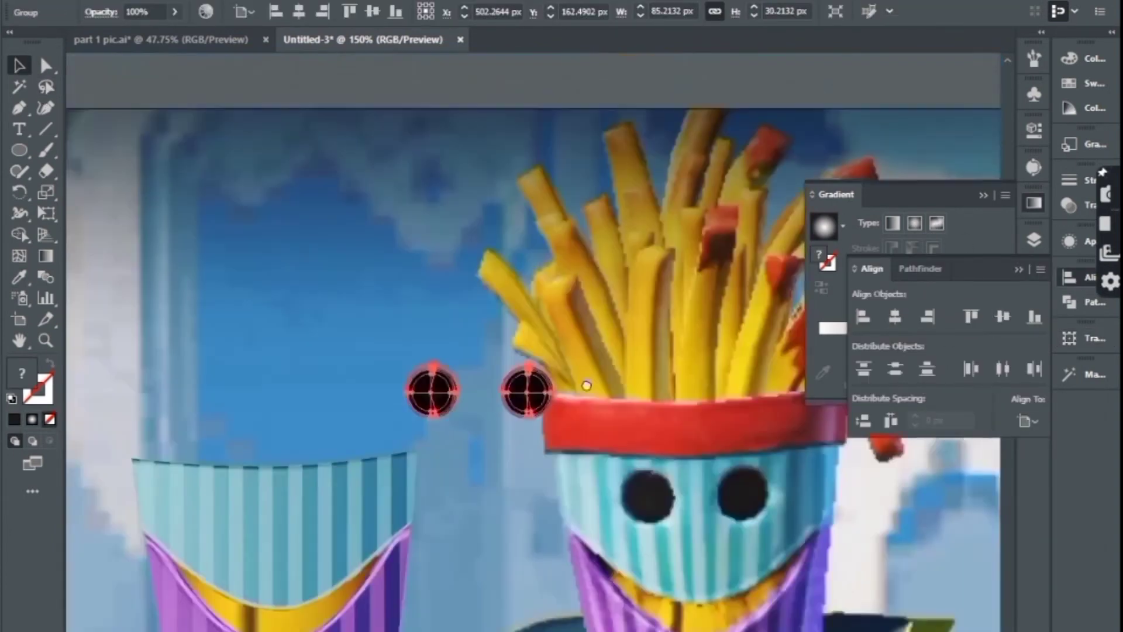
{"action": "left_click_drag", "start_coordinate": [614, 322], "coordinate": [417, 433]}
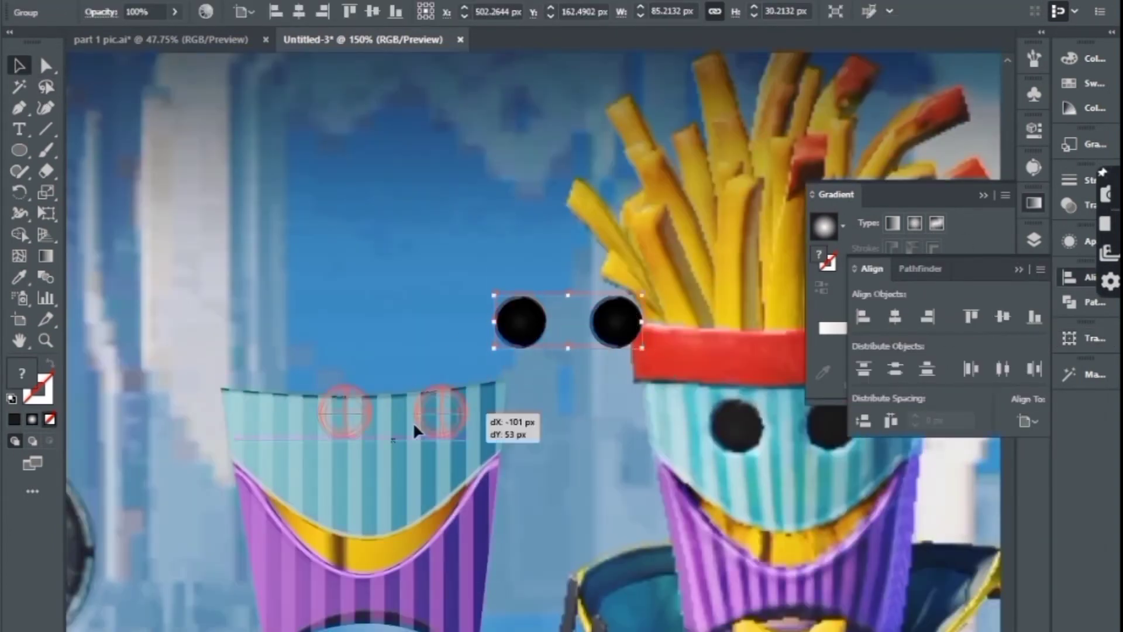
{"action": "left_click", "coordinate": [535, 397]}
Draw a rectangle over the red band in Outline view and slant its corners to match
{"action": "key", "text": "ctrl+plus"}
{"action": "left_click", "coordinate": [19, 149]}
{"action": "left_click", "coordinate": [105, 162]}
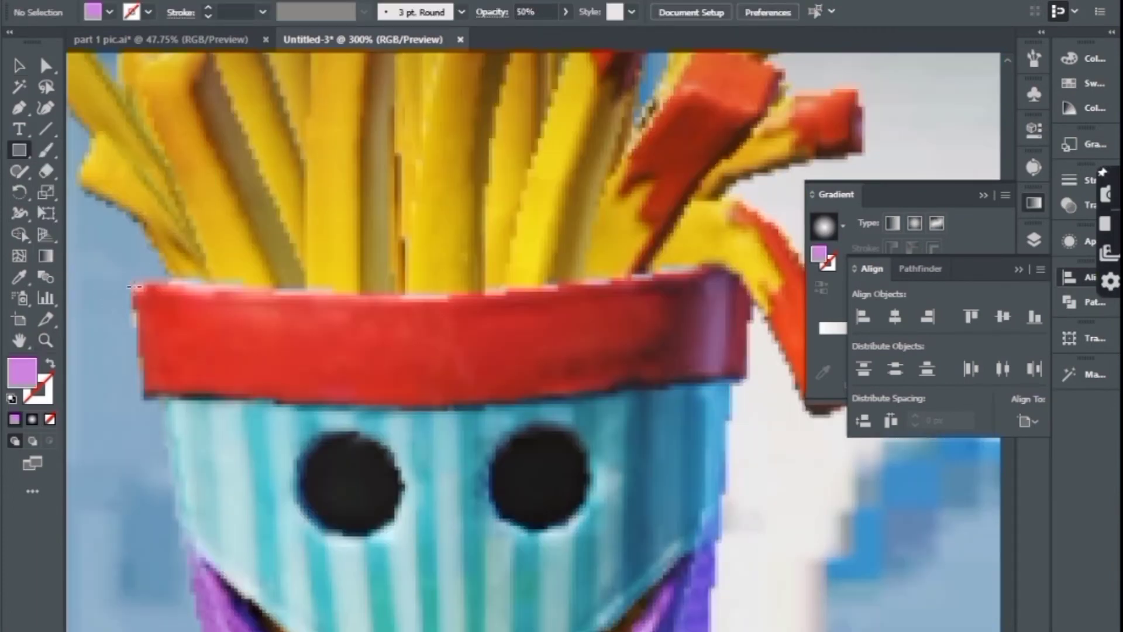
{"action": "left_click_drag", "start_coordinate": [131, 284], "coordinate": [753, 400]}
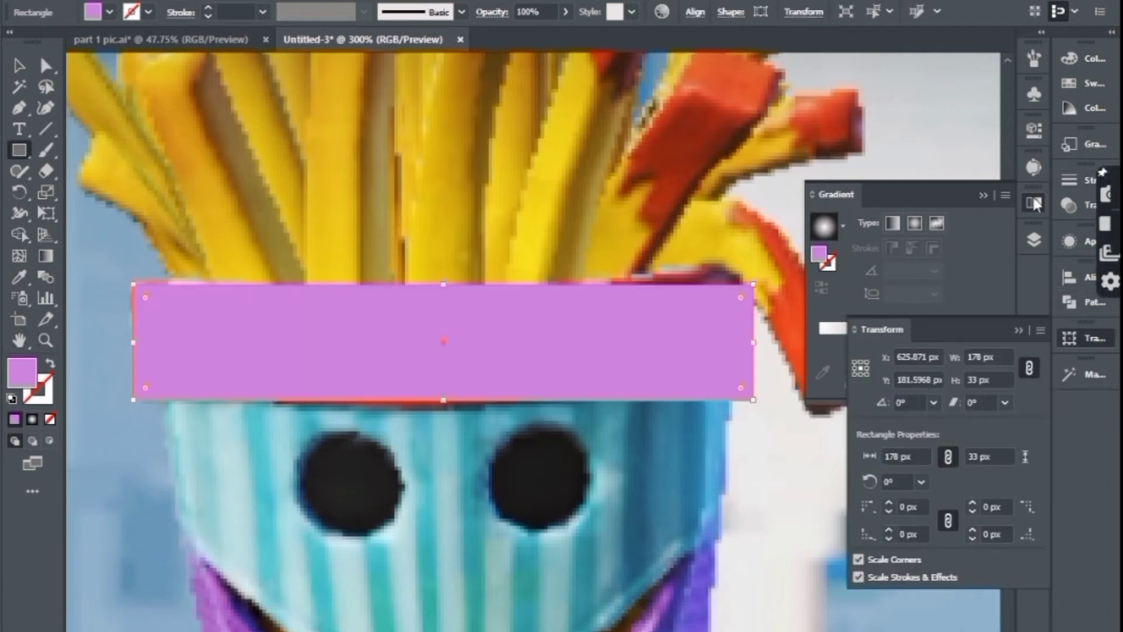
{"action": "left_click", "coordinate": [1034, 238]}
{"action": "left_click", "coordinate": [818, 260], "text": "ctrl"}
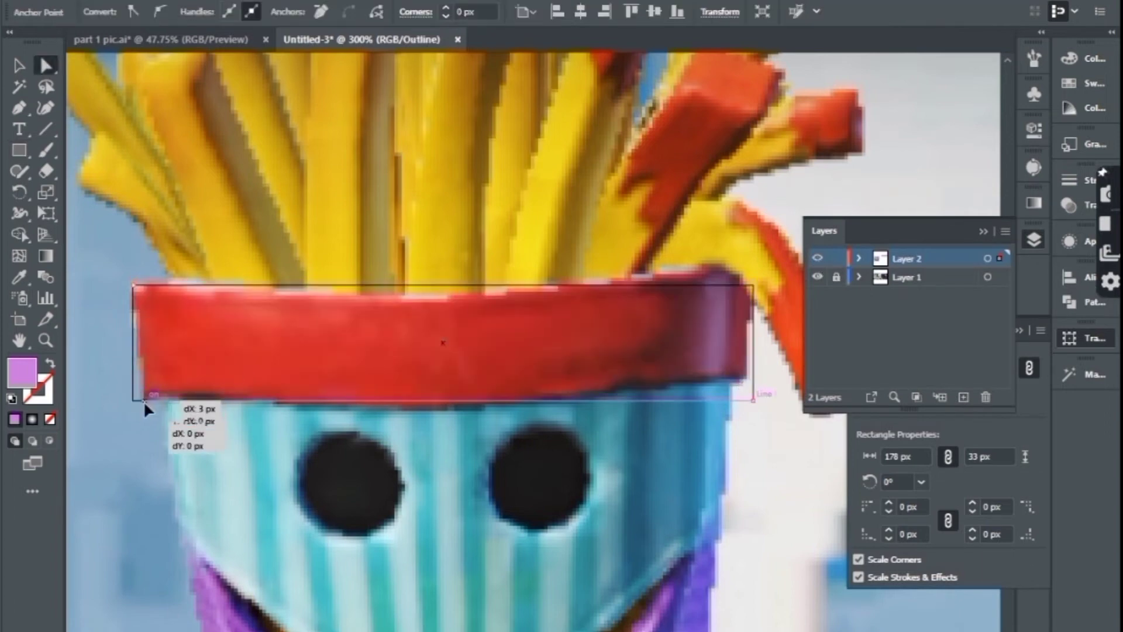
{"action": "left_click_drag", "start_coordinate": [133, 400], "coordinate": [143, 400]}
{"action": "left_click_drag", "start_coordinate": [752, 284], "coordinate": [749, 273]}
{"action": "left_click_drag", "start_coordinate": [752, 400], "coordinate": [746, 379]}
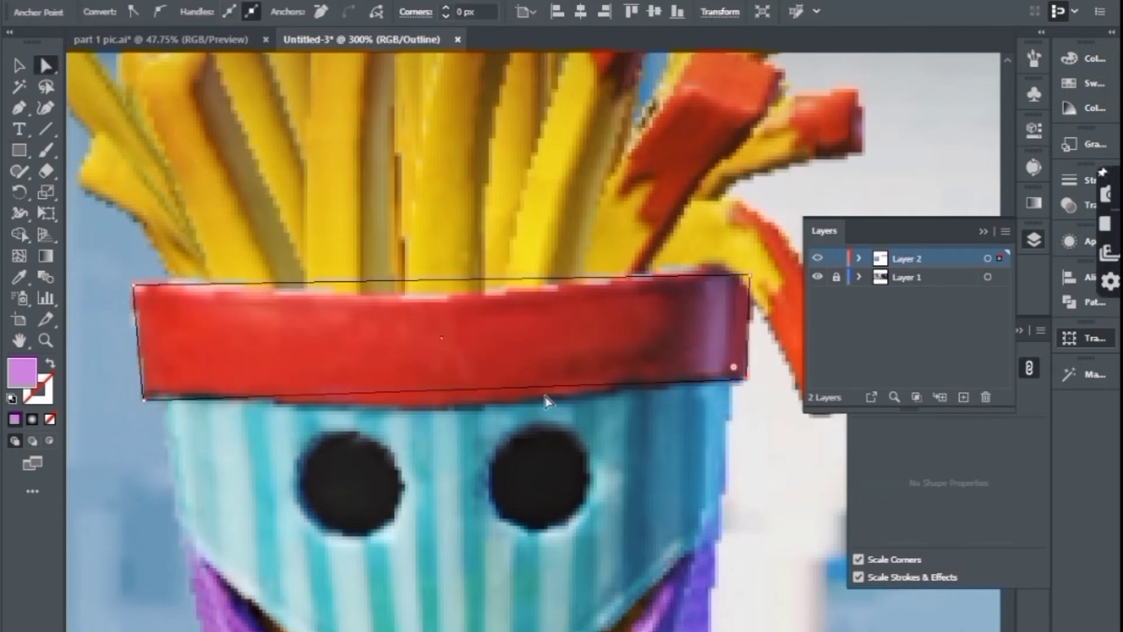
Add curved mesh lines along the band and colour its mesh points dark red
{"action": "left_click", "coordinate": [23, 253]}
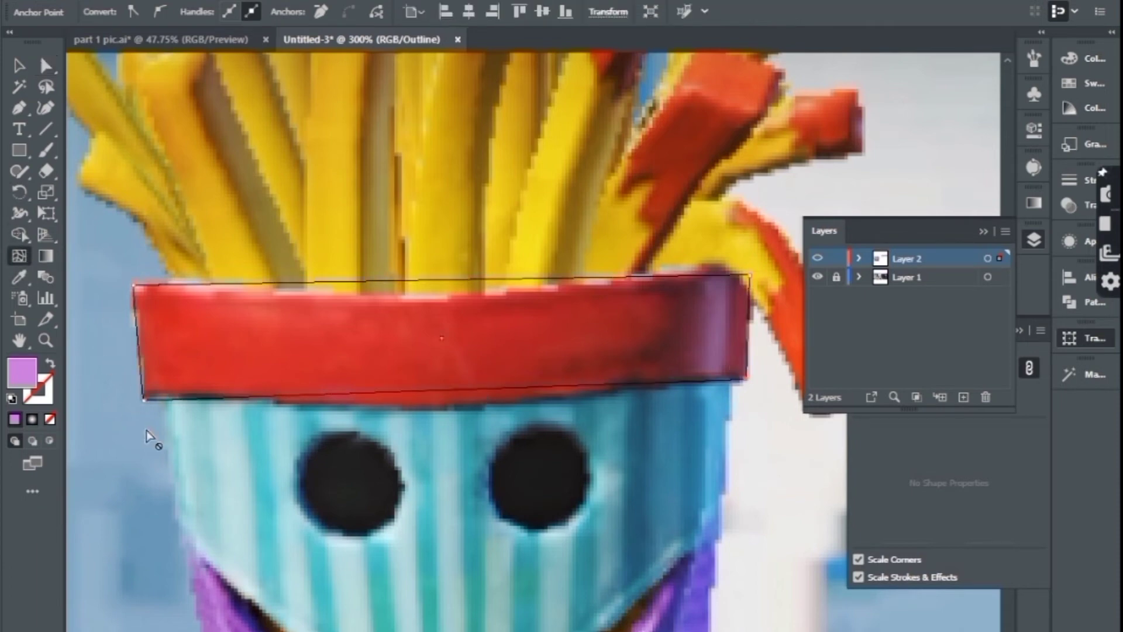
{"action": "left_click", "coordinate": [145, 380]}
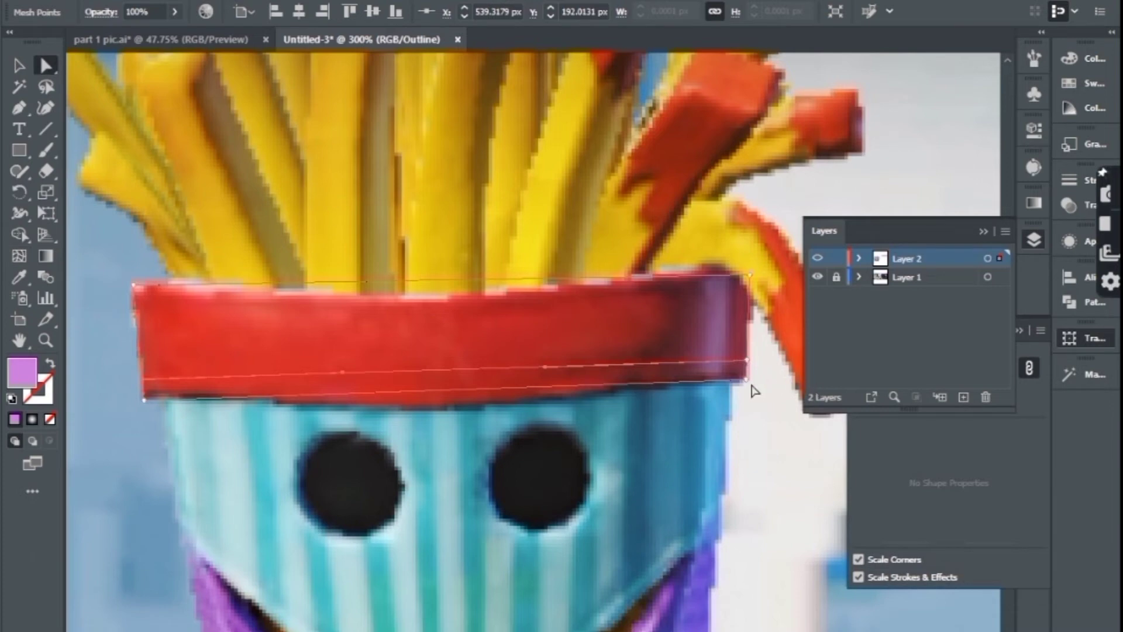
{"action": "left_click_drag", "start_coordinate": [545, 403], "coordinate": [339, 409]}
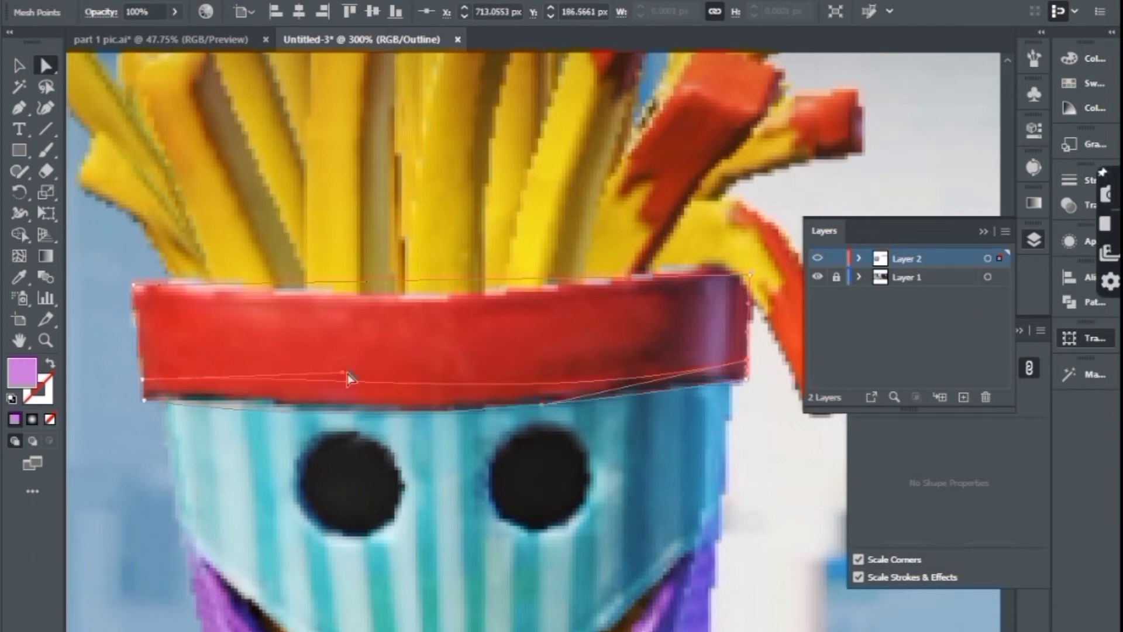
{"action": "left_click_drag", "start_coordinate": [338, 297], "coordinate": [346, 321]}
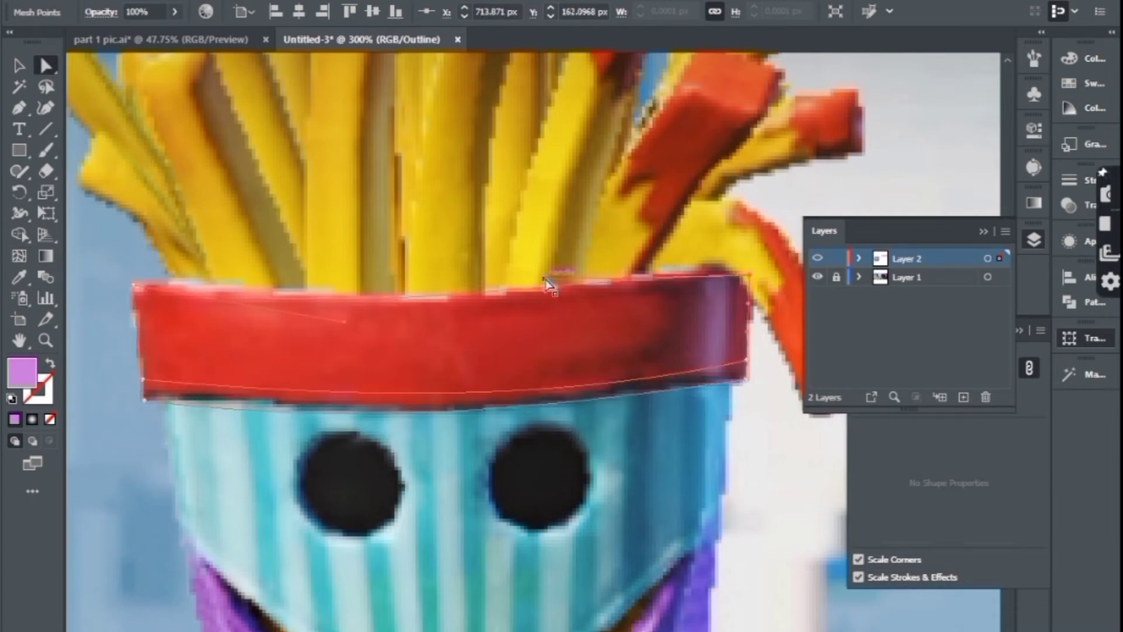
{"action": "left_click", "coordinate": [140, 301]}
{"action": "key", "text": "a"}
{"action": "key", "text": "a"}
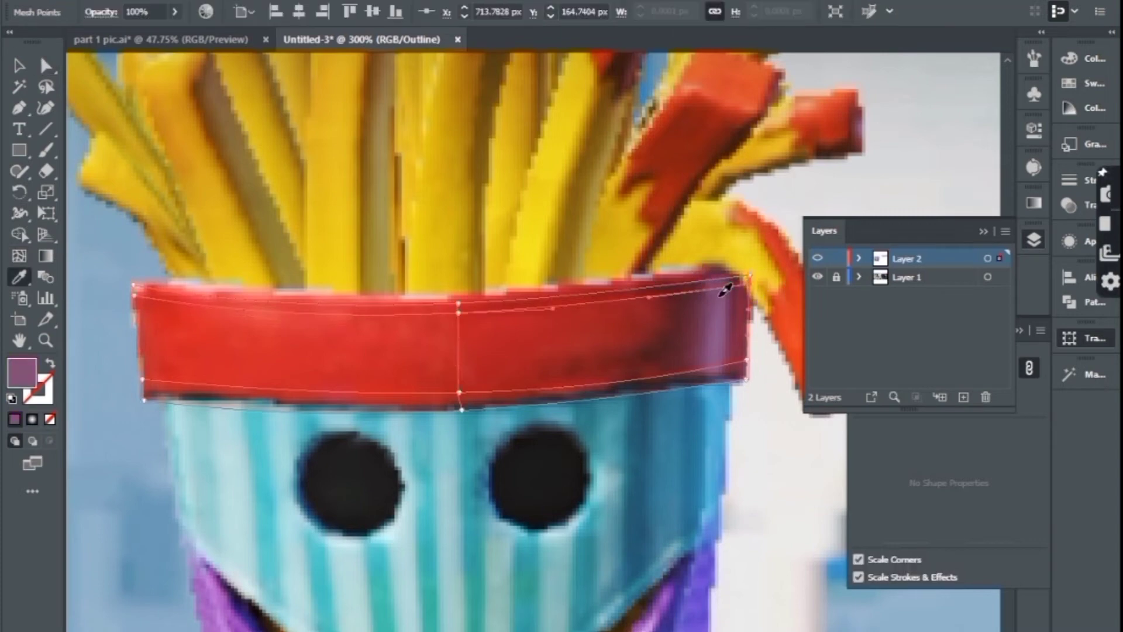
{"action": "left_click", "coordinate": [407, 380]}
{"action": "left_click", "coordinate": [143, 379]}
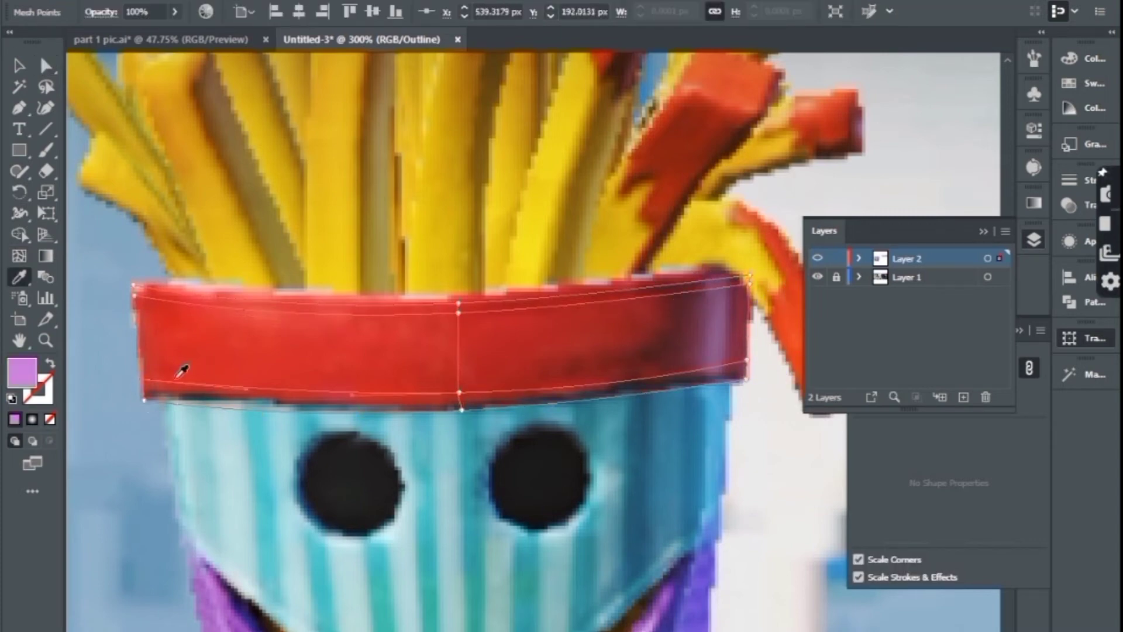
{"action": "left_click", "coordinate": [458, 305]}
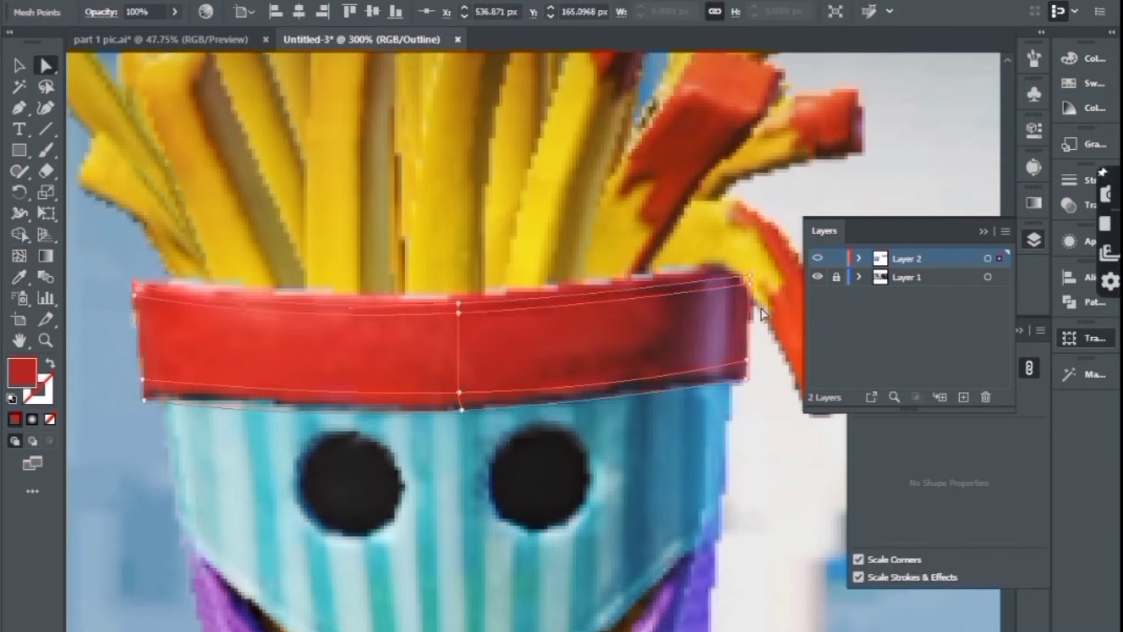
{"action": "key", "text": "ctrl+y"}
Move the red band up over the fries and deselect it
{"action": "key", "text": "v"}
{"action": "left_click_drag", "start_coordinate": [576, 343], "coordinate": [564, 201]}
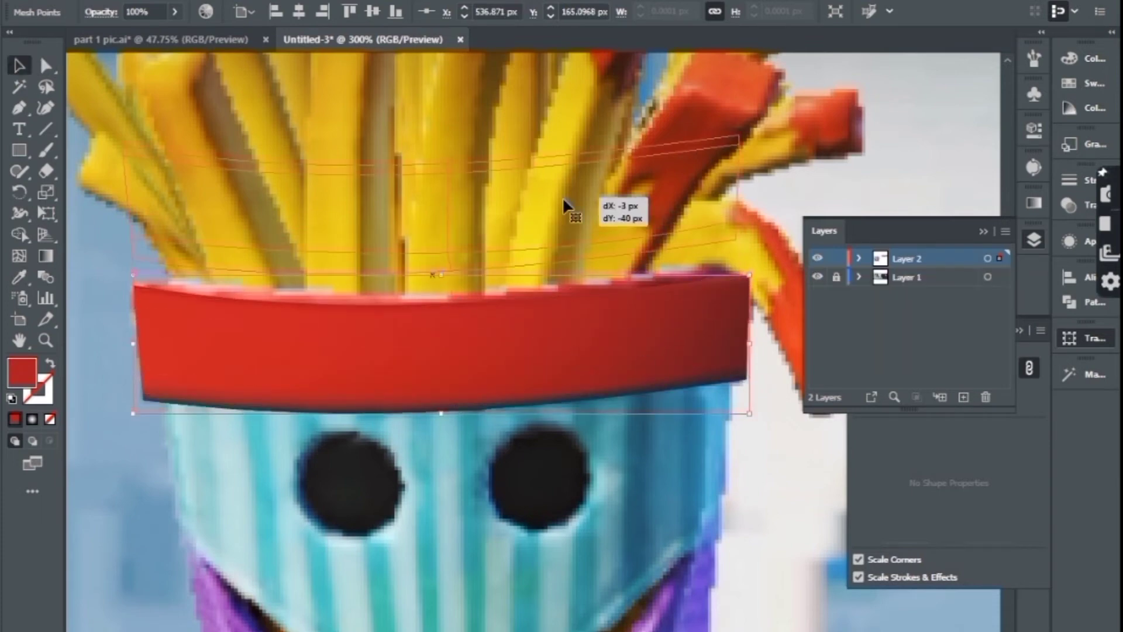
{"action": "left_click", "coordinate": [614, 471]}
{"action": "scroll", "coordinate": [593, 389], "scroll_direction": "up", "scroll_amount": 1}
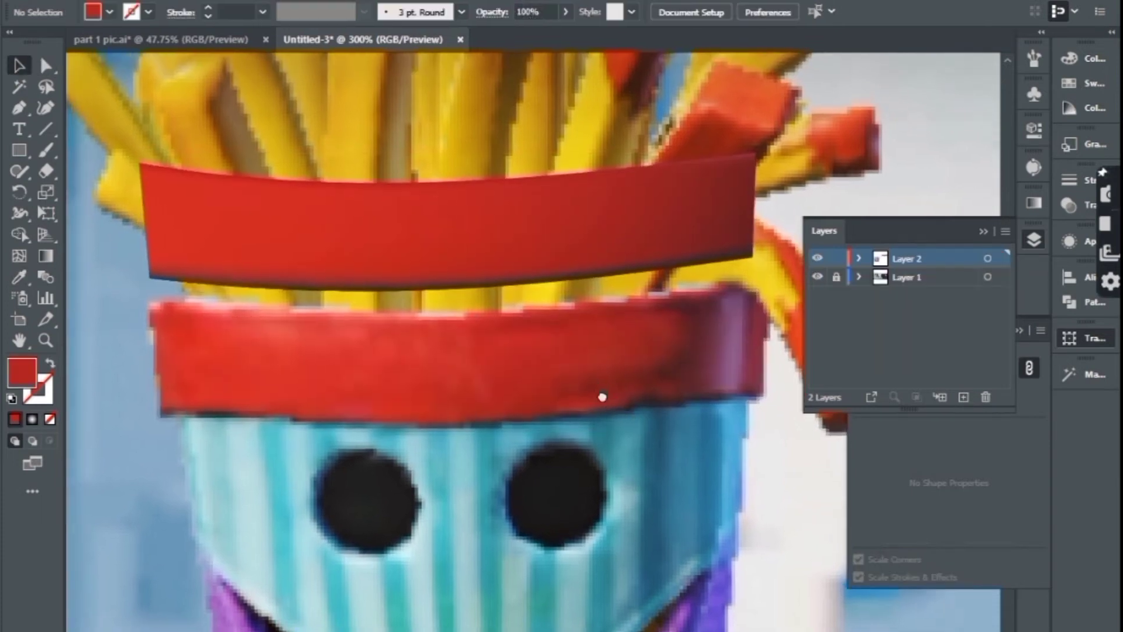
{"action": "scroll", "coordinate": [585, 409], "scroll_direction": "up", "scroll_amount": 2}
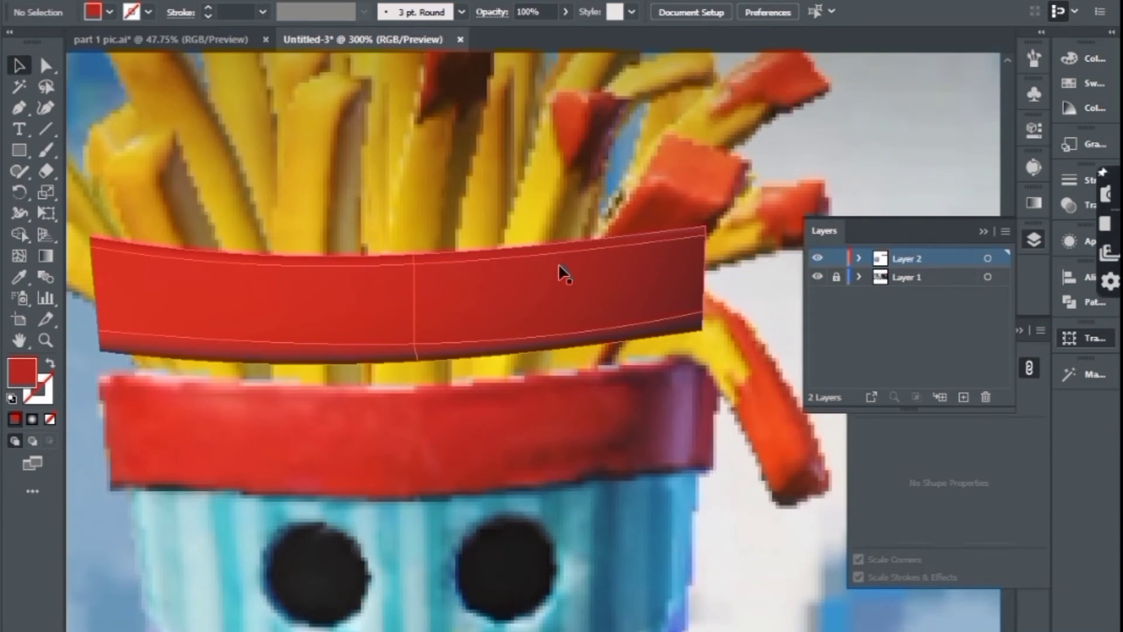
Shift the red band left onto the cup rim and nudge it down two steps
{"action": "left_click", "coordinate": [45, 66]}
{"action": "left_click", "coordinate": [643, 340]}
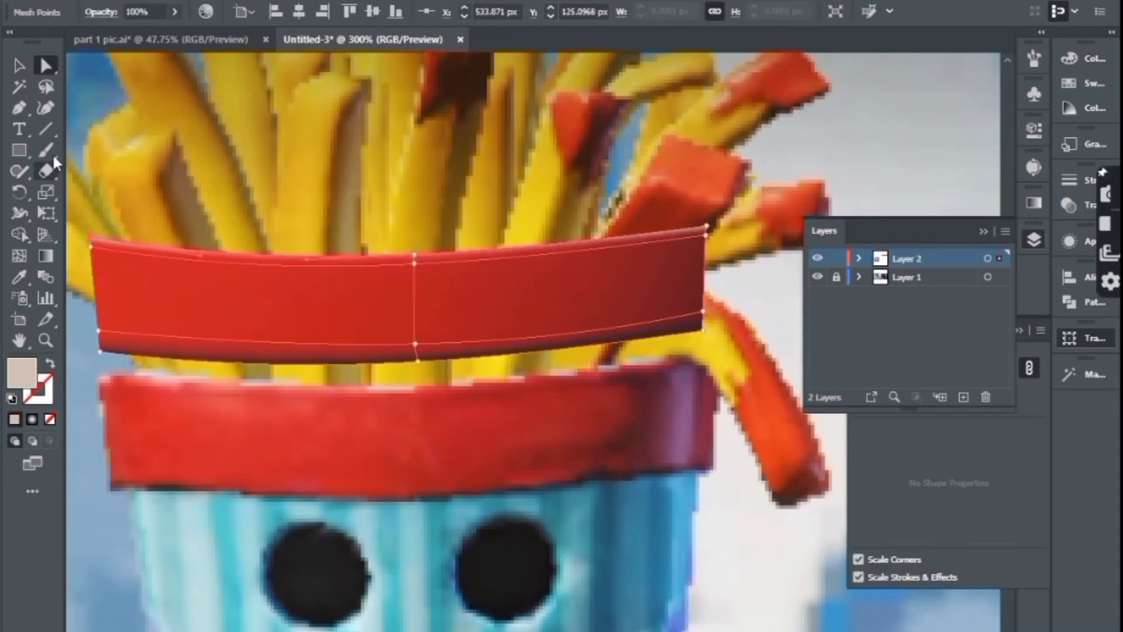
{"action": "left_click", "coordinate": [19, 66]}
{"action": "mouse_move", "coordinate": [410, 304]}
{"action": "left_mouse_down"}
{"action": "mouse_move", "coordinate": [525, 275]}
{"action": "mouse_move", "coordinate": [526, 262]}
{"action": "left_mouse_up"}
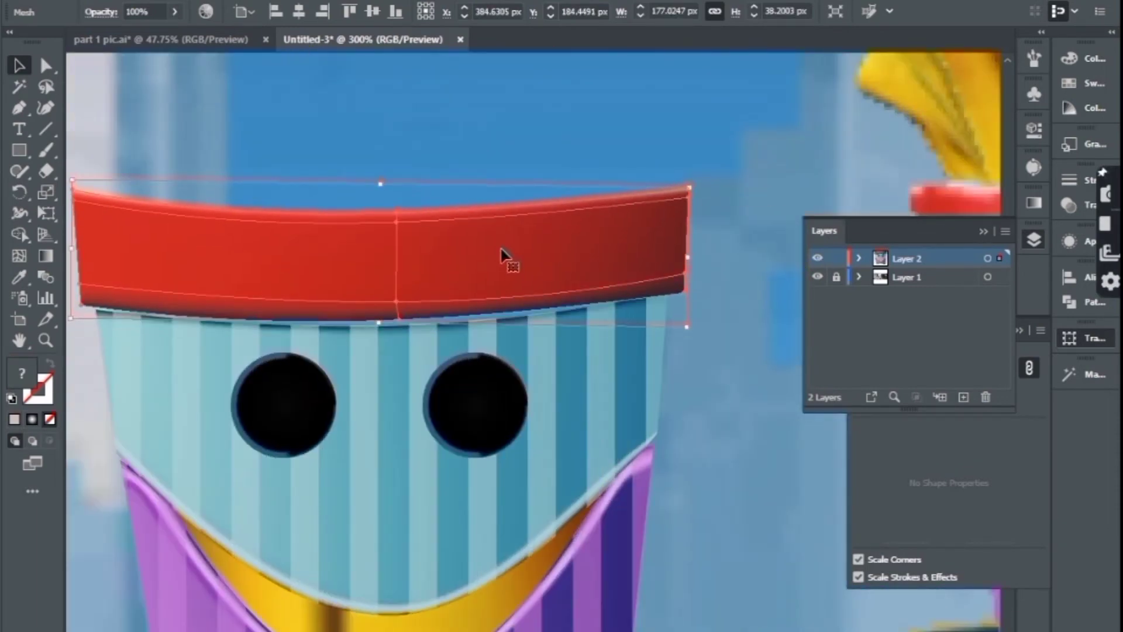
{"action": "key", "text": "Down"}
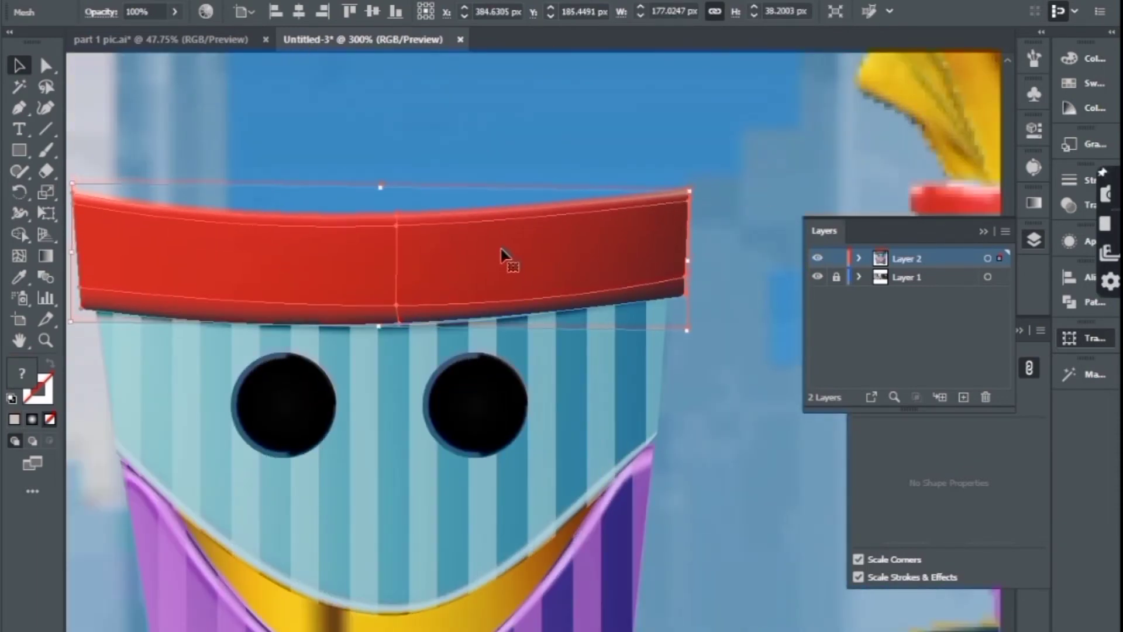
{"action": "key", "text": "Down"}
{"action": "left_click", "coordinate": [737, 245]}
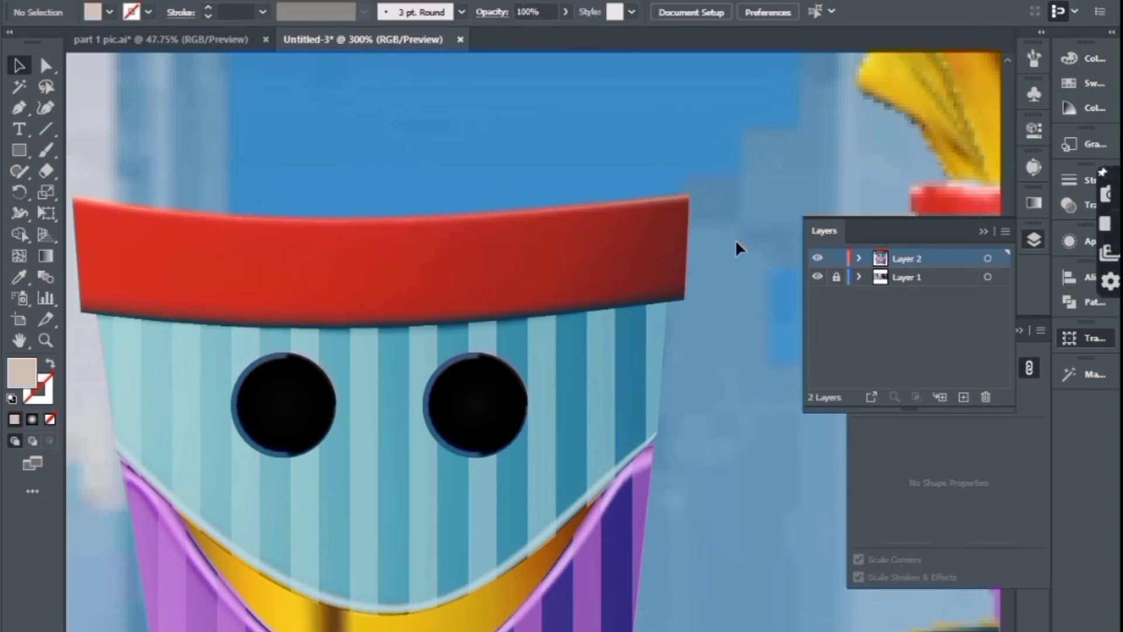
{"action": "key", "text": "ctrl+minus"}
{"action": "key", "text": "ctrl+minus"}
Draw a tall thin rectangle and move it up among the fries
{"action": "left_click_drag", "start_coordinate": [18, 149], "coordinate": [65, 148]}
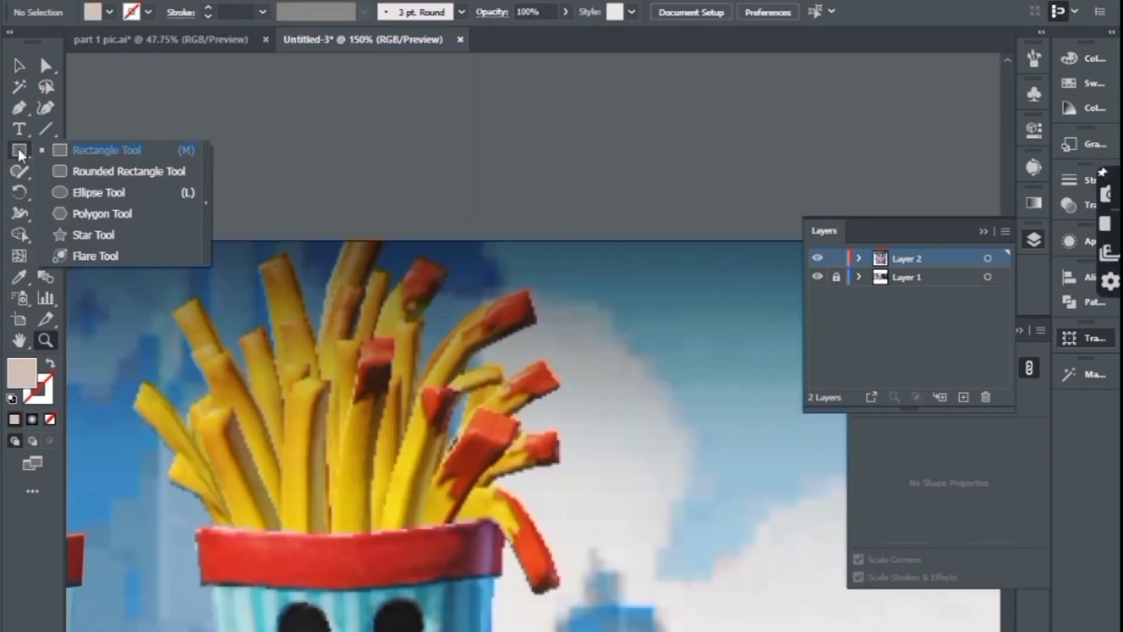
{"action": "left_click", "coordinate": [66, 150]}
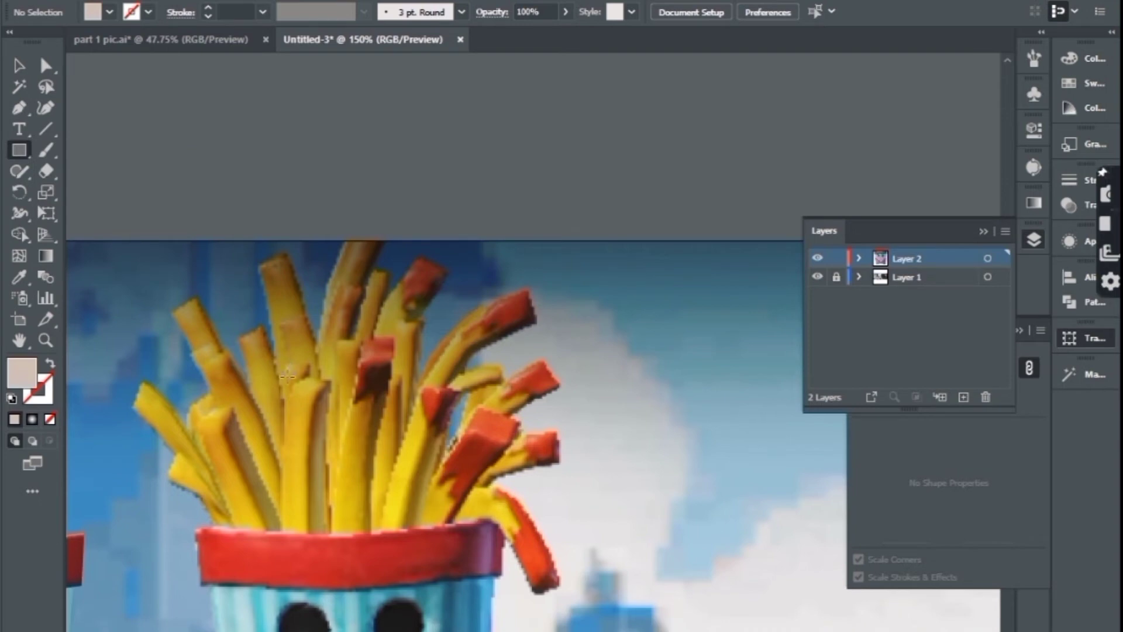
{"action": "left_click_drag", "start_coordinate": [286, 374], "coordinate": [321, 602]}
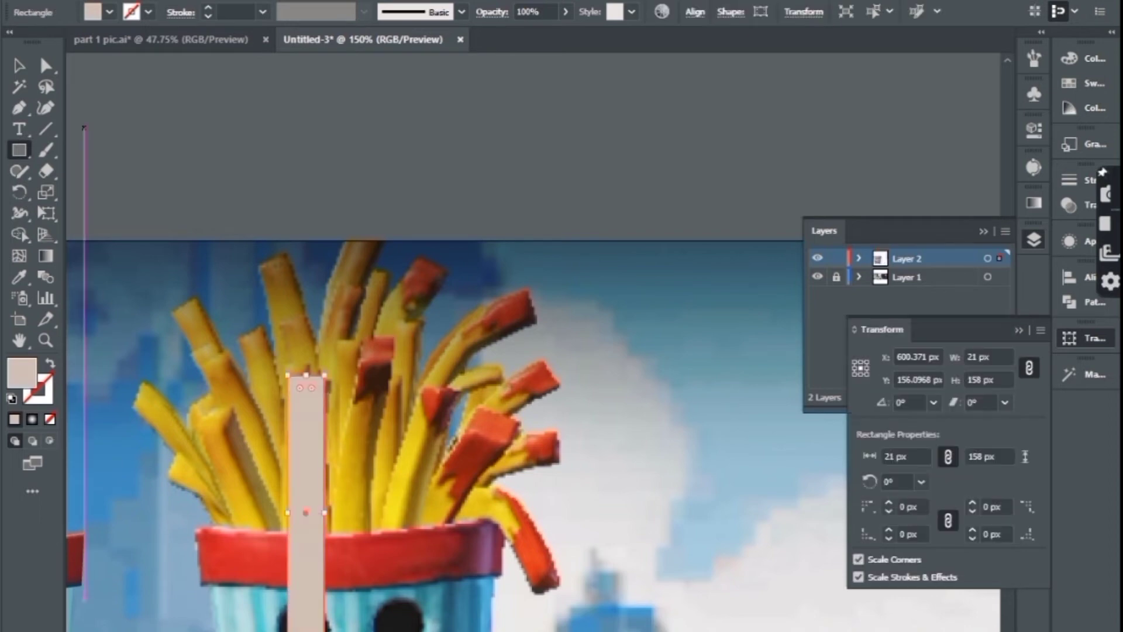
{"action": "key", "text": "v"}
{"action": "left_click_drag", "start_coordinate": [307, 452], "coordinate": [446, 354]}
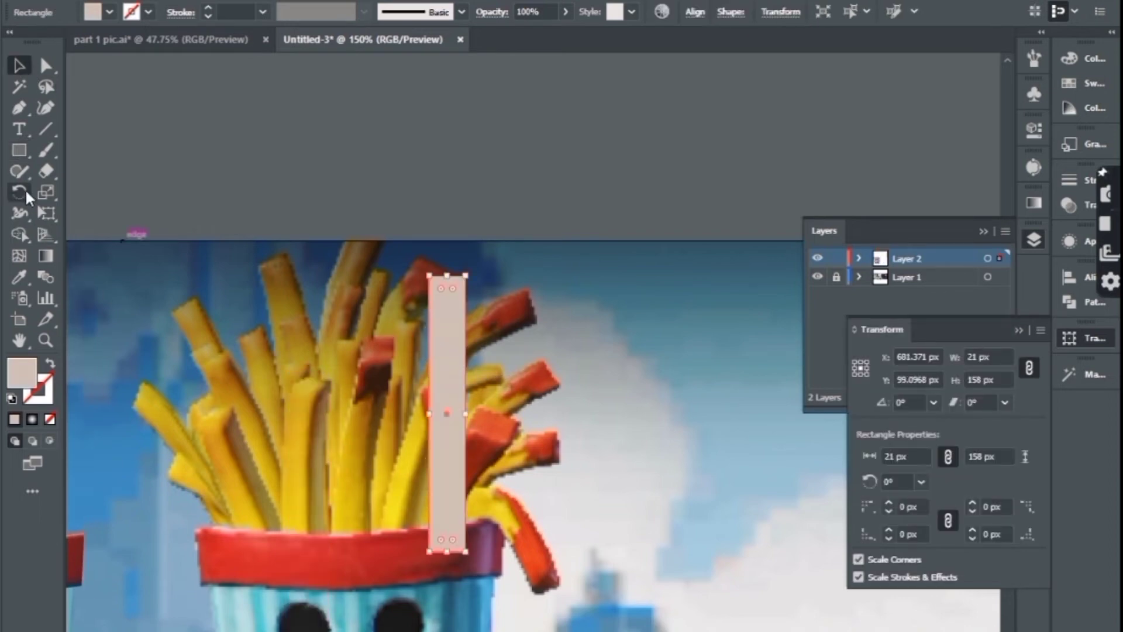
Add mesh lines to the fry and raise the right edge point to slant its top
{"action": "left_click", "coordinate": [21, 256]}
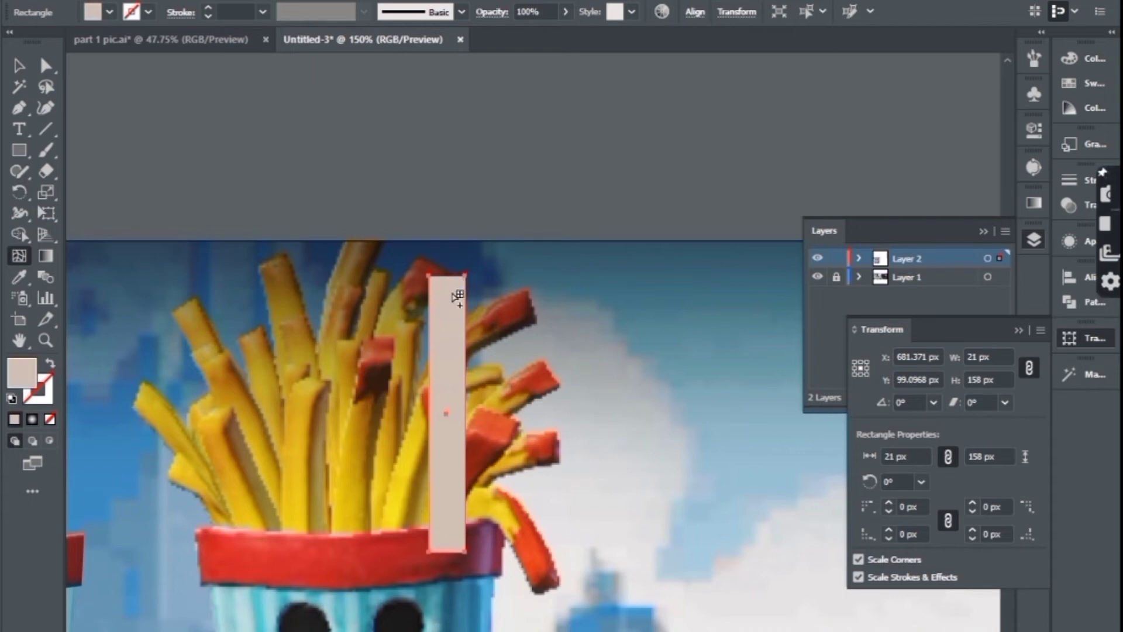
{"action": "left_click", "coordinate": [453, 291]}
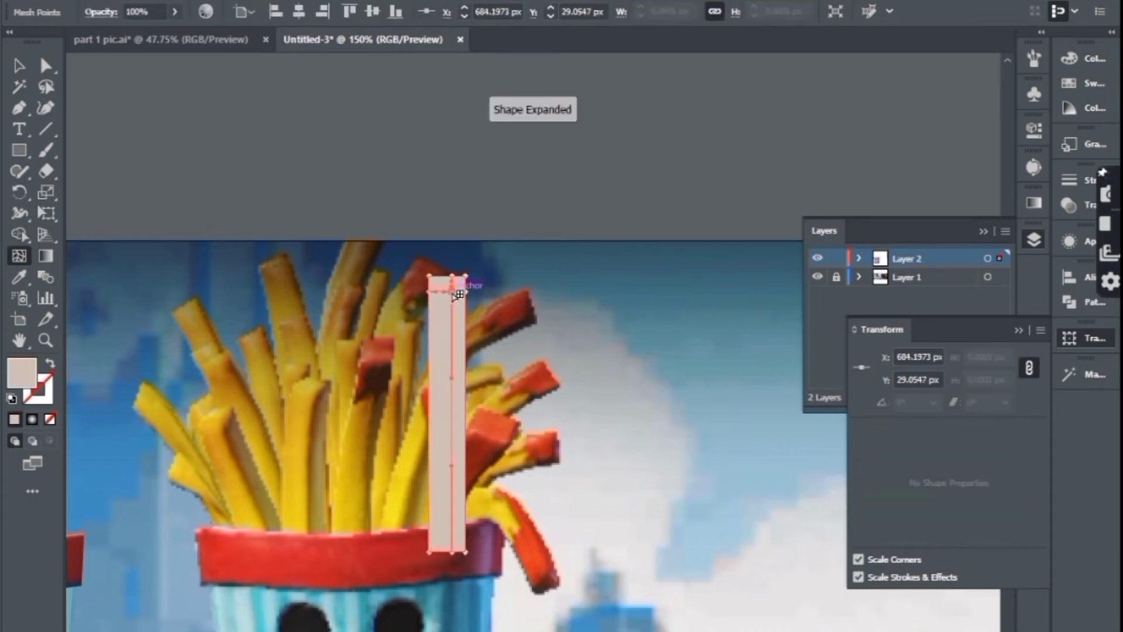
{"action": "left_click", "coordinate": [518, 346]}
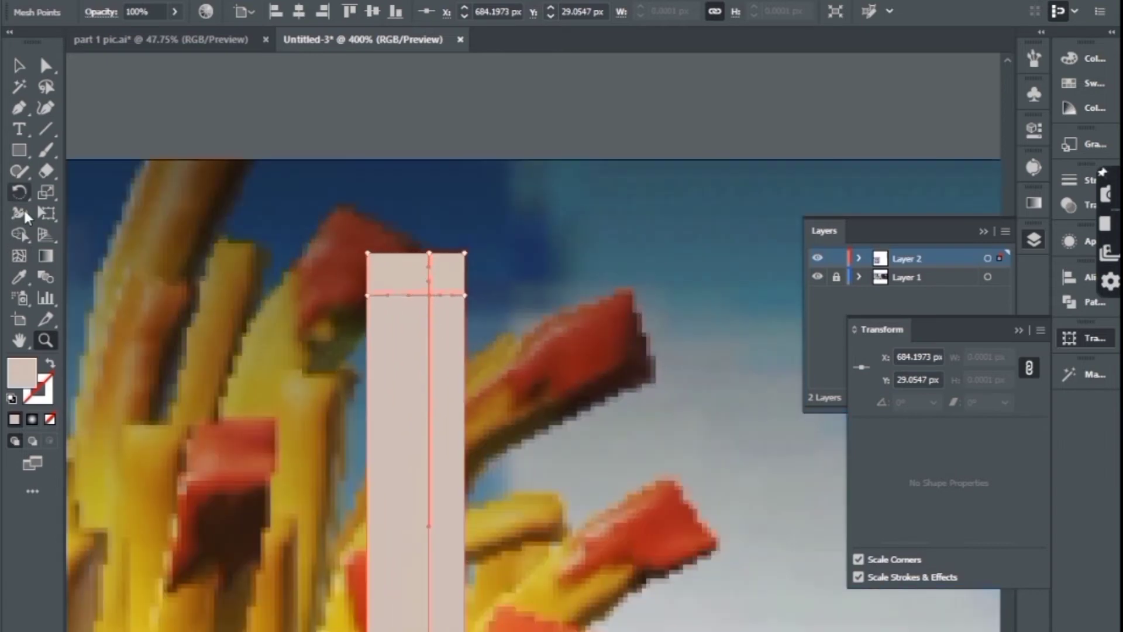
{"action": "left_click", "coordinate": [430, 285]}
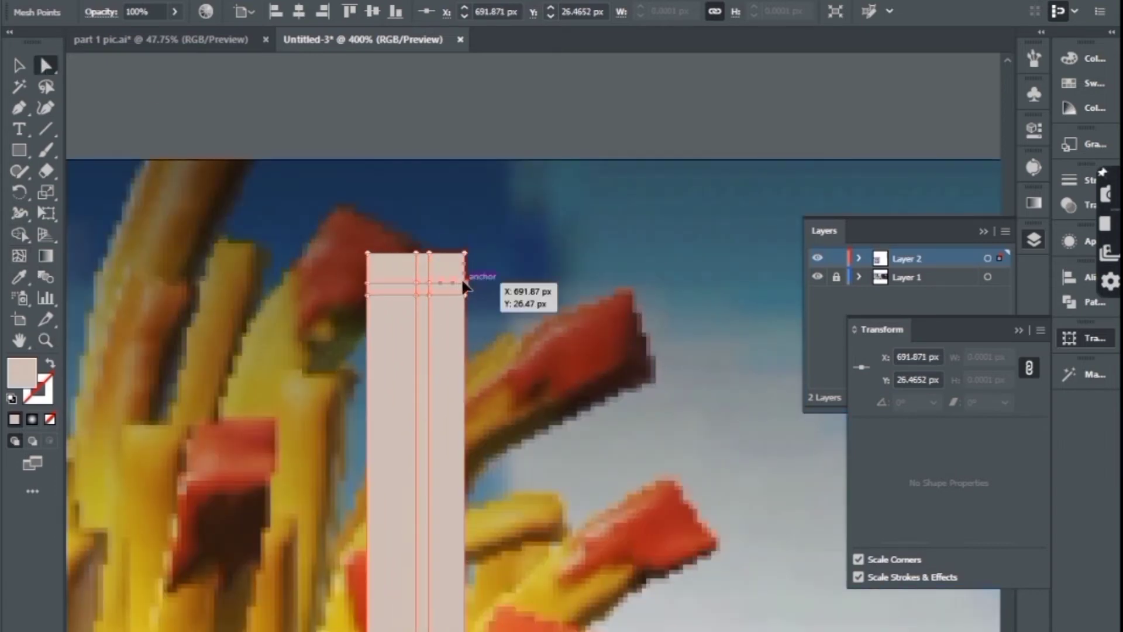
{"action": "left_click_drag", "start_coordinate": [464, 285], "coordinate": [465, 260]}
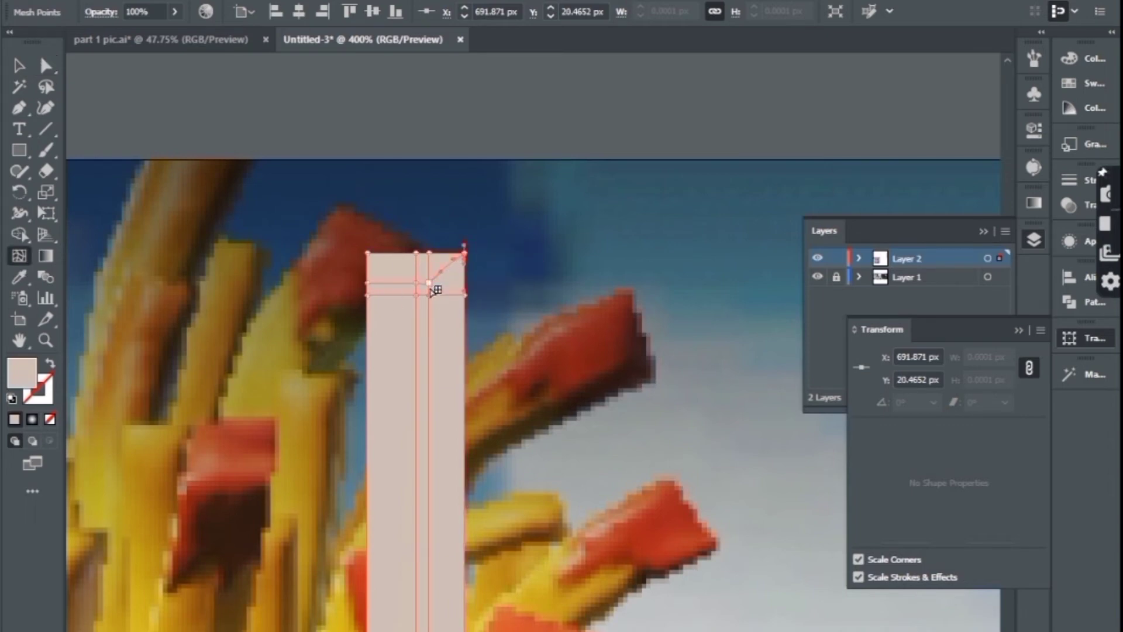
Colour the fry's mesh strips with sampled orange and bright yellow
{"action": "key", "text": "a"}
{"action": "scroll", "coordinate": [436, 316], "scroll_direction": "down", "scroll_amount": 3}
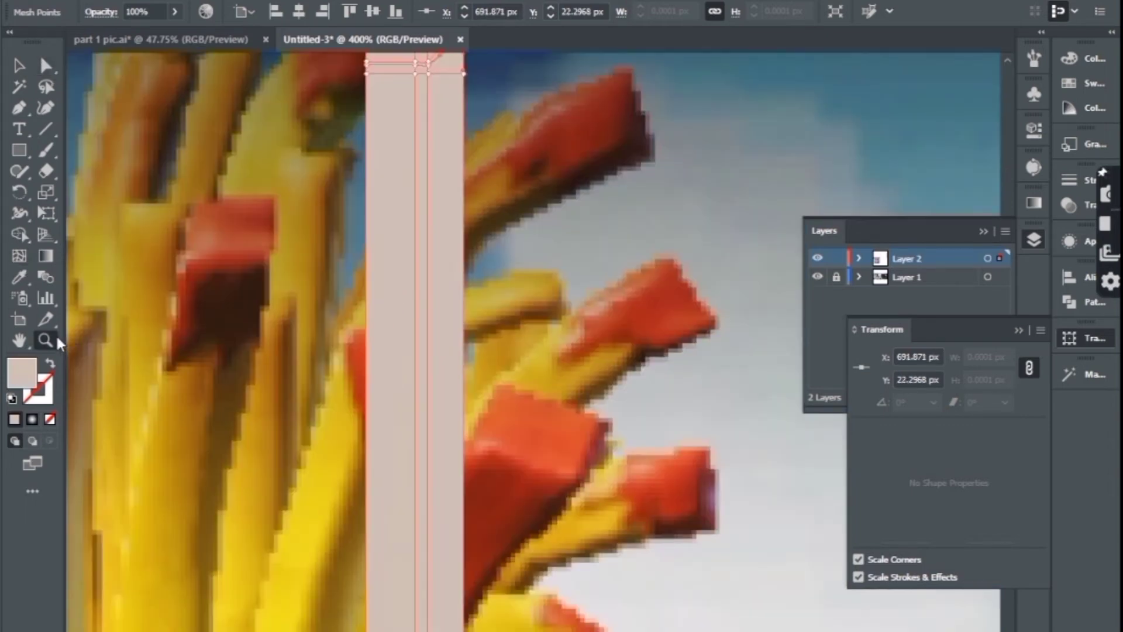
{"action": "left_click", "coordinate": [378, 166]}
{"action": "key", "text": "i"}
{"action": "left_click", "coordinate": [149, 496]}
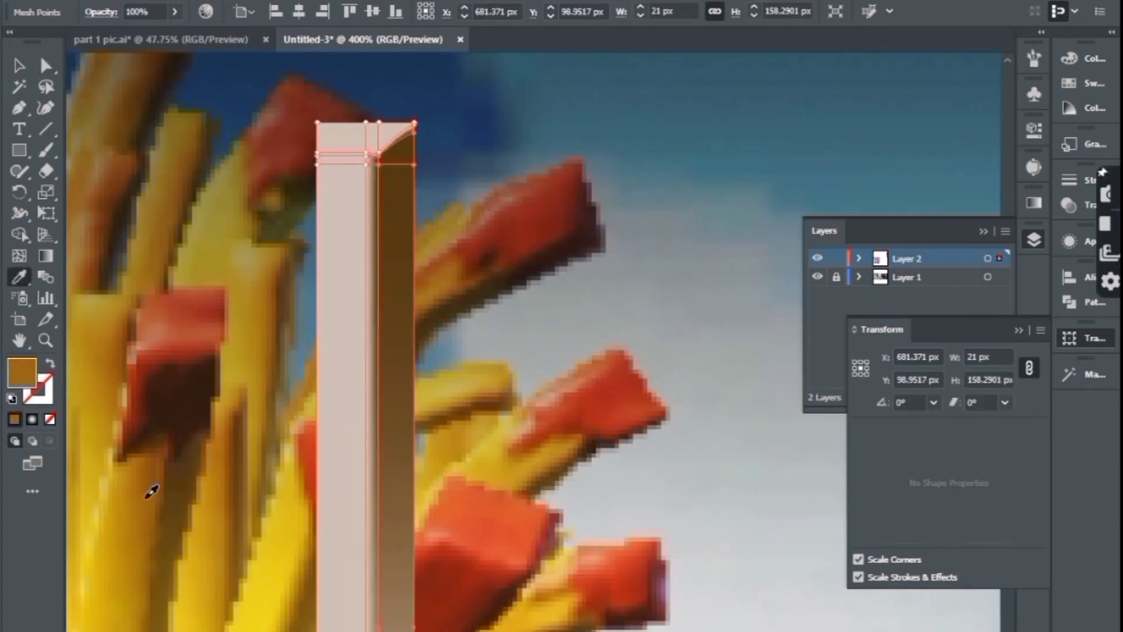
{"action": "key", "text": "a"}
{"action": "left_click", "coordinate": [379, 174]}
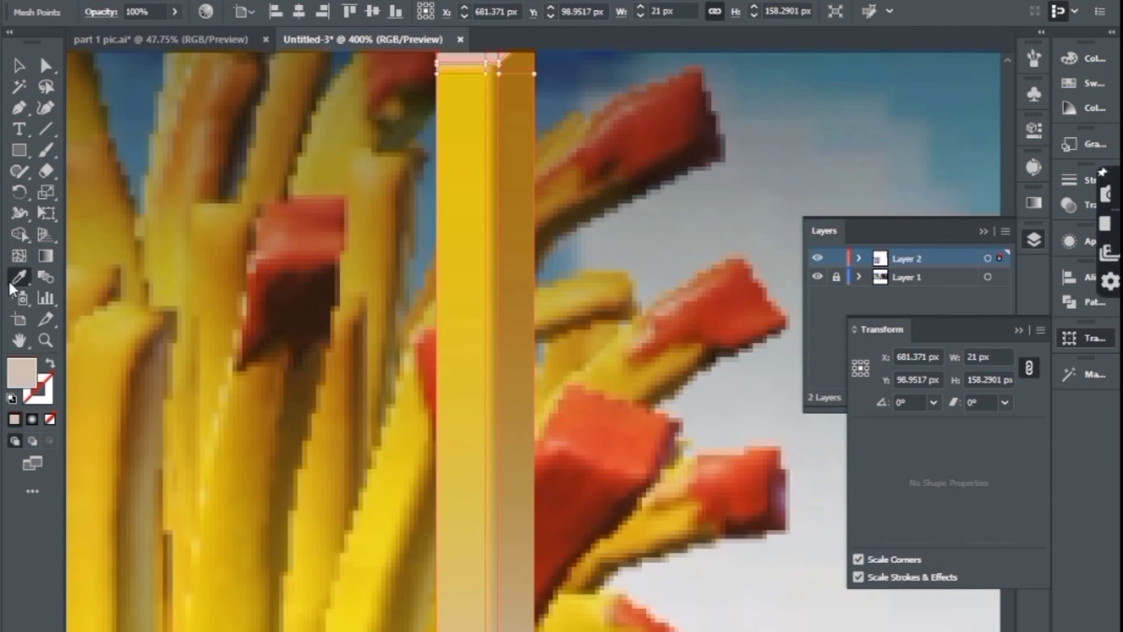
{"action": "left_click", "coordinate": [329, 469]}
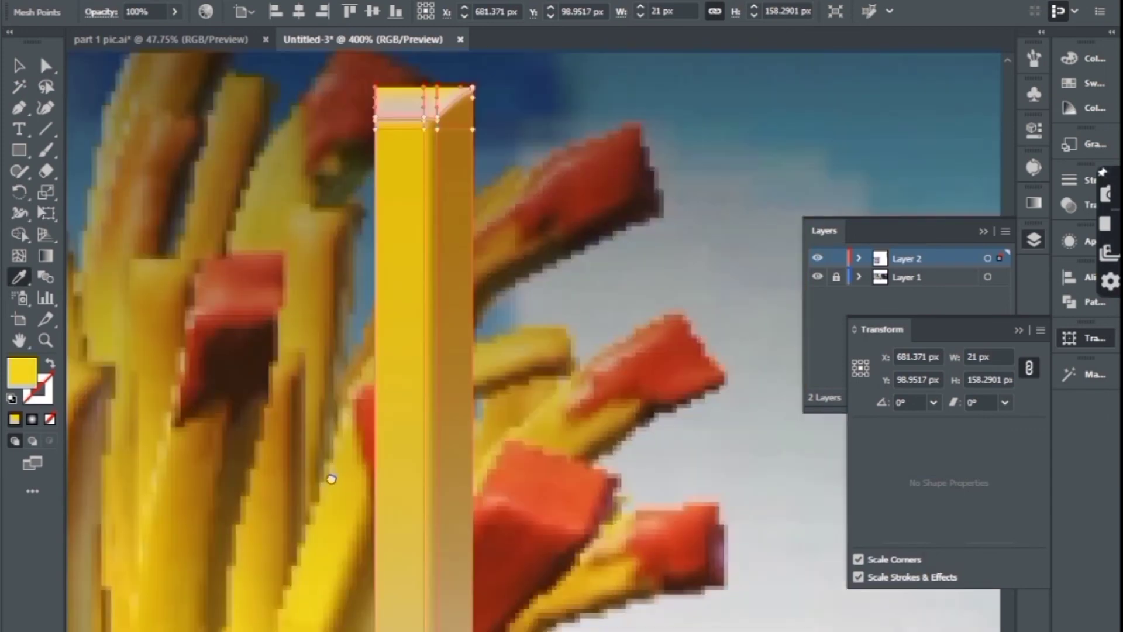
{"action": "key", "text": "a"}
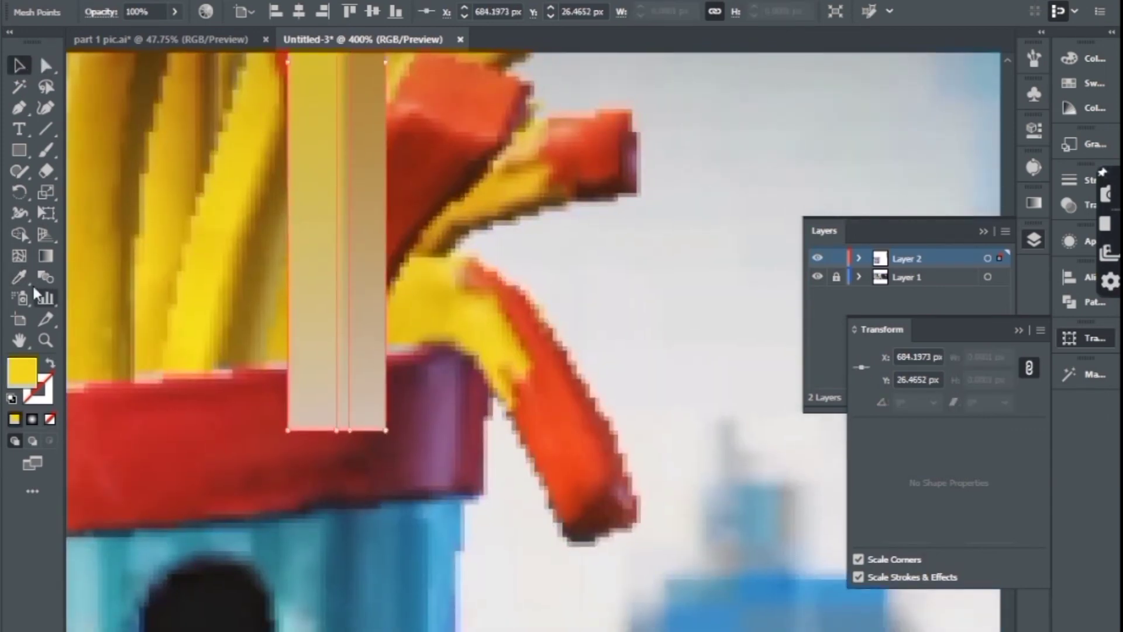
Apply a darker golden colour to the fry's side strip
{"action": "key", "text": "a"}
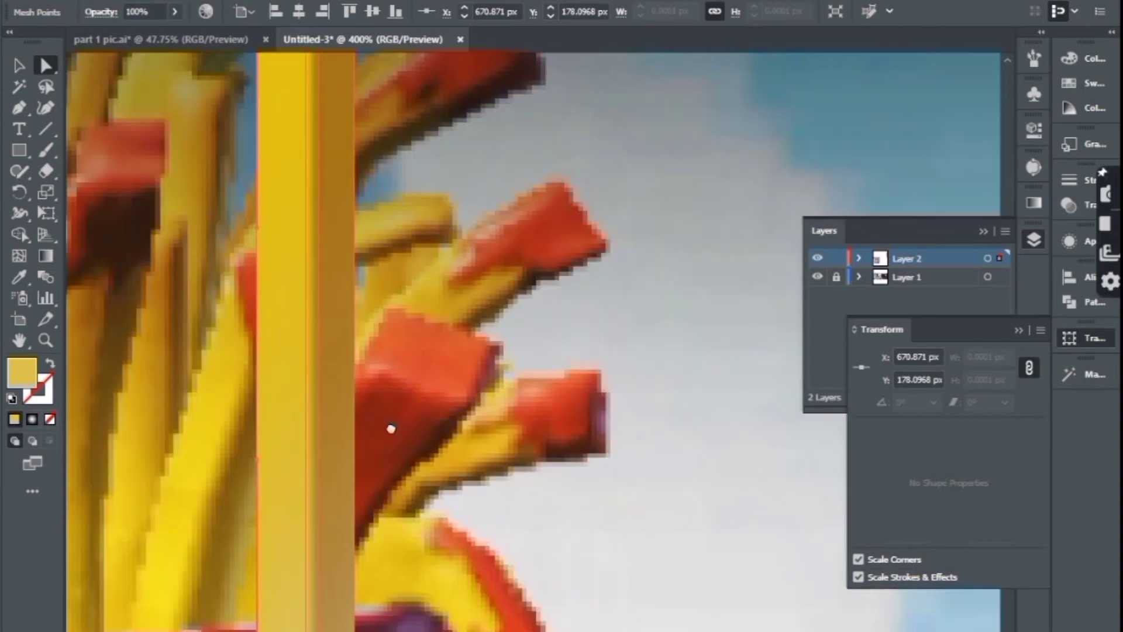
{"action": "right_click", "coordinate": [387, 310]}
{"action": "left_click", "coordinate": [446, 320]}
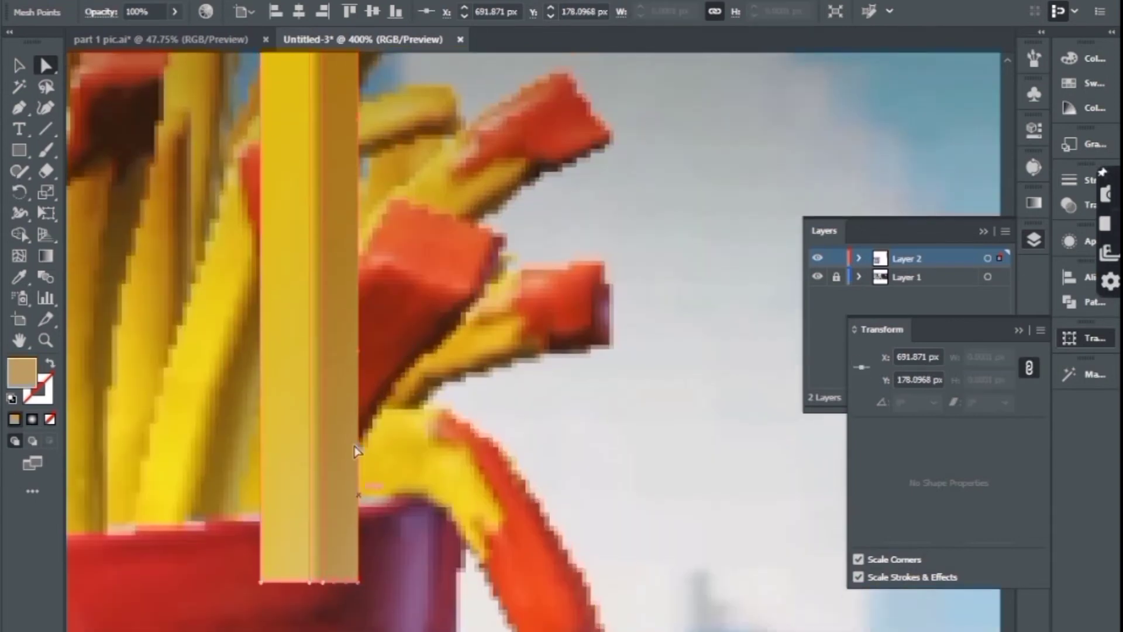
{"action": "key", "text": "i"}
{"action": "left_click", "coordinate": [342, 259]}
{"action": "key", "text": "z"}
{"action": "left_click", "coordinate": [491, 341], "text": "alt"}
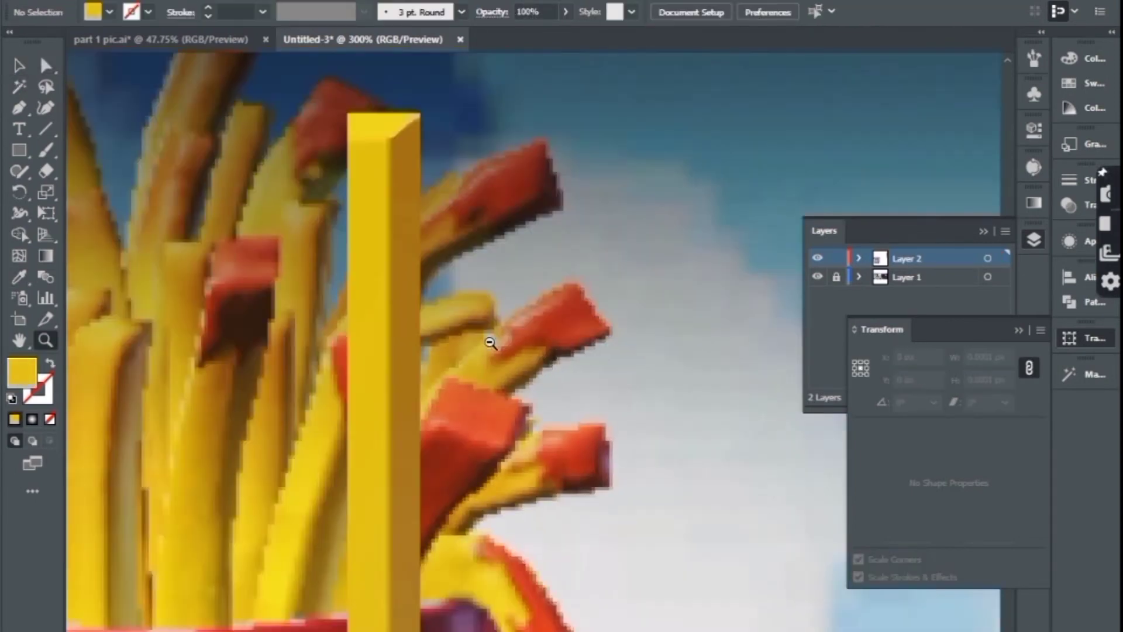
{"action": "left_click_drag", "start_coordinate": [358, 352], "coordinate": [484, 384]}
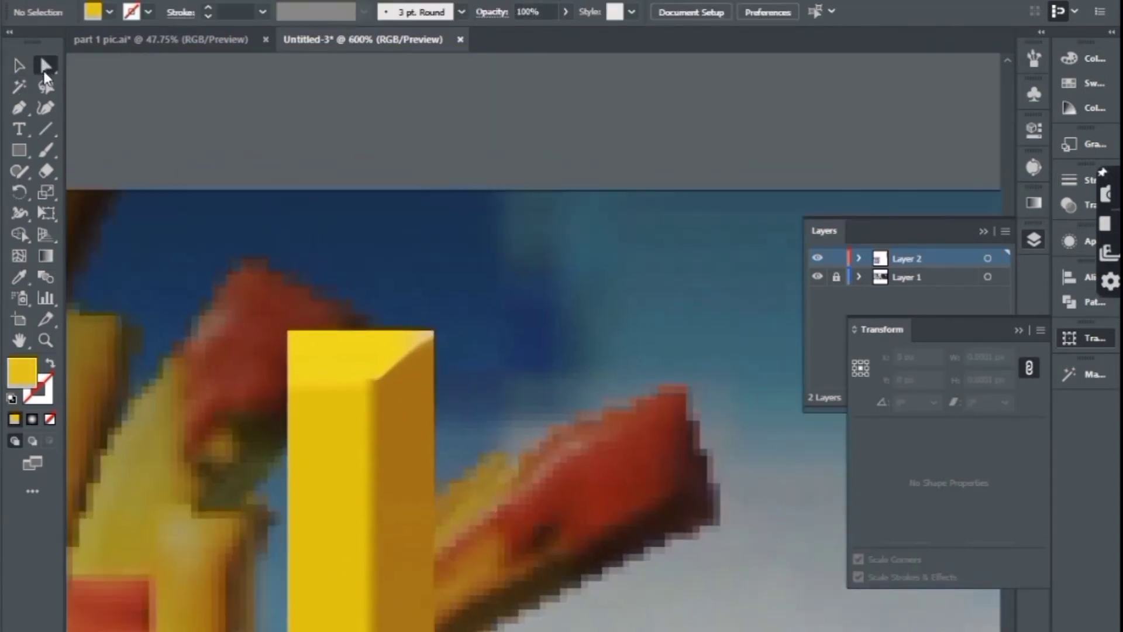
Nudge the fry's top-left anchor to finish the bevelled top
{"action": "key", "text": "a"}
{"action": "mouse_move", "coordinate": [293, 333]}
{"action": "left_mouse_down"}
{"action": "mouse_move", "coordinate": [321, 334]}
{"action": "mouse_move", "coordinate": [305, 347]}
{"action": "left_mouse_up"}
{"action": "scroll", "coordinate": [374, 327], "scroll_direction": "down", "scroll_amount": 2}
{"action": "scroll", "coordinate": [515, 337], "scroll_direction": "down", "scroll_amount": 5}
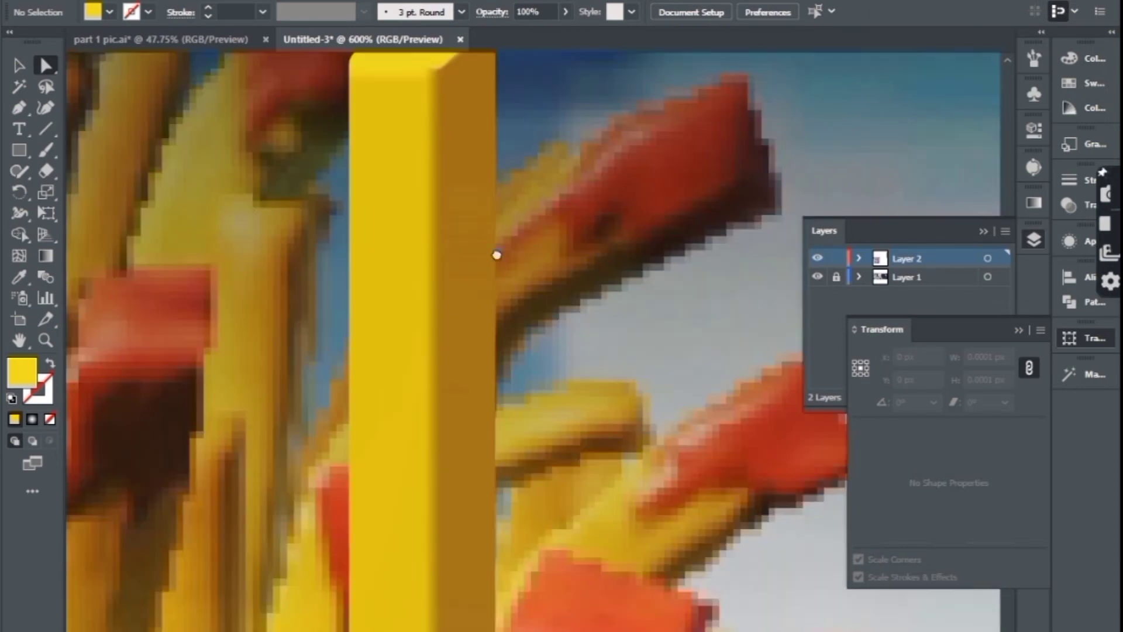
{"action": "key", "text": "ctrl+minus"}
{"action": "key", "text": "p"}
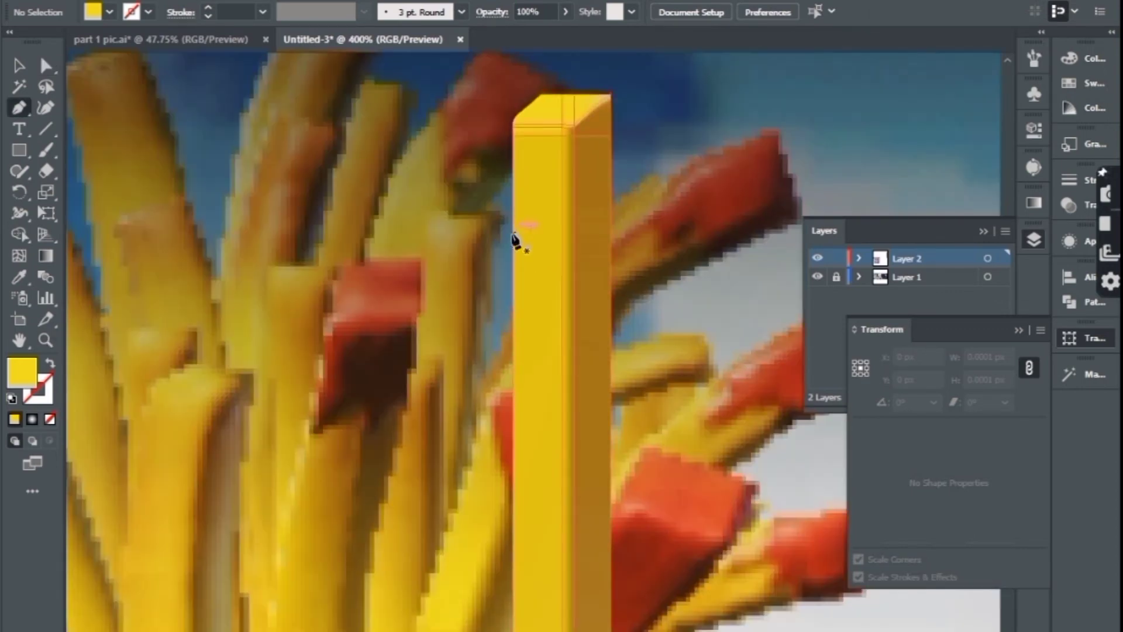
Draw a wavy-edged ketchup tip shape over the fry top and fill it dark brown
{"action": "left_click", "coordinate": [514, 234]}
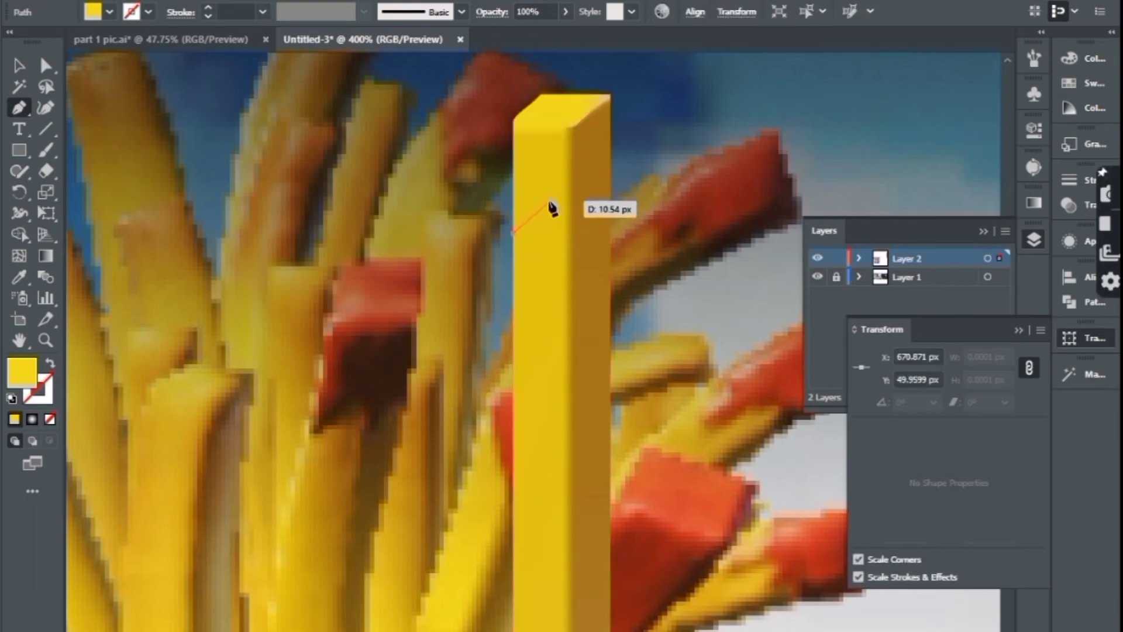
{"action": "left_click_drag", "start_coordinate": [564, 216], "coordinate": [571, 274]}
{"action": "left_click", "coordinate": [593, 206]}
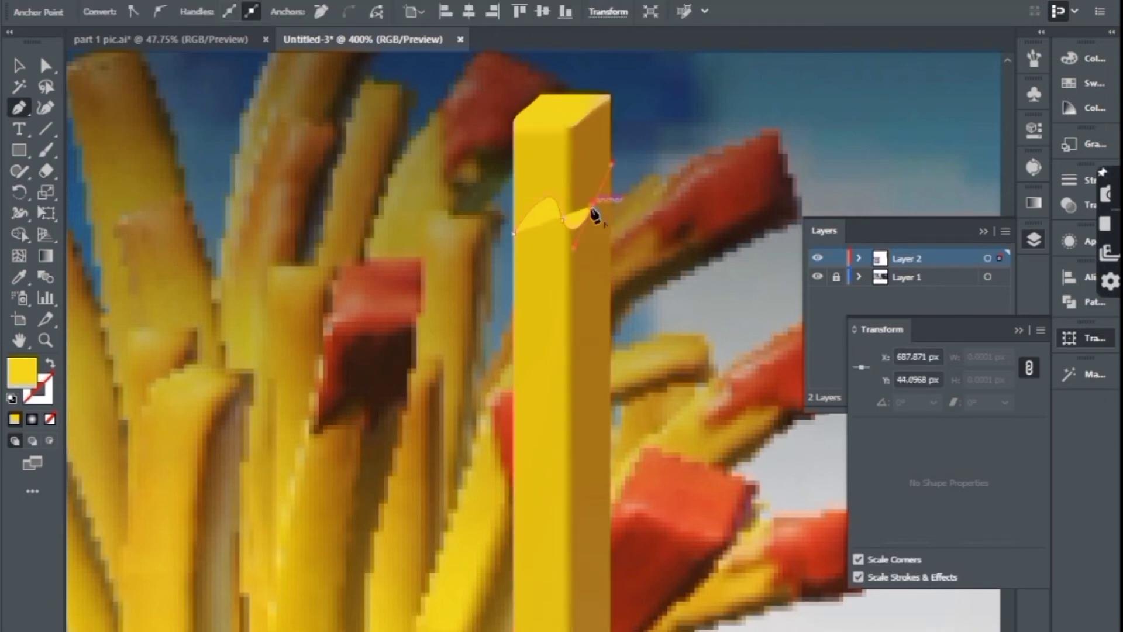
{"action": "left_click", "coordinate": [611, 111]}
{"action": "left_click_drag", "start_coordinate": [528, 94], "coordinate": [544, 97]}
{"action": "left_click", "coordinate": [514, 124]}
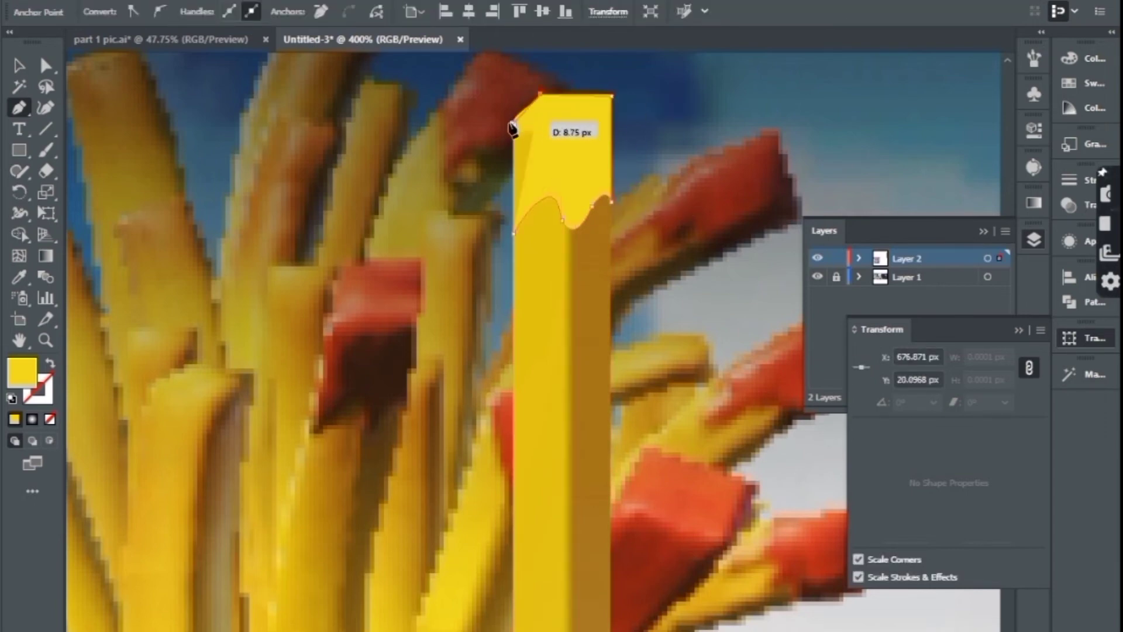
{"action": "left_click", "coordinate": [513, 233]}
{"action": "left_click", "coordinate": [19, 276]}
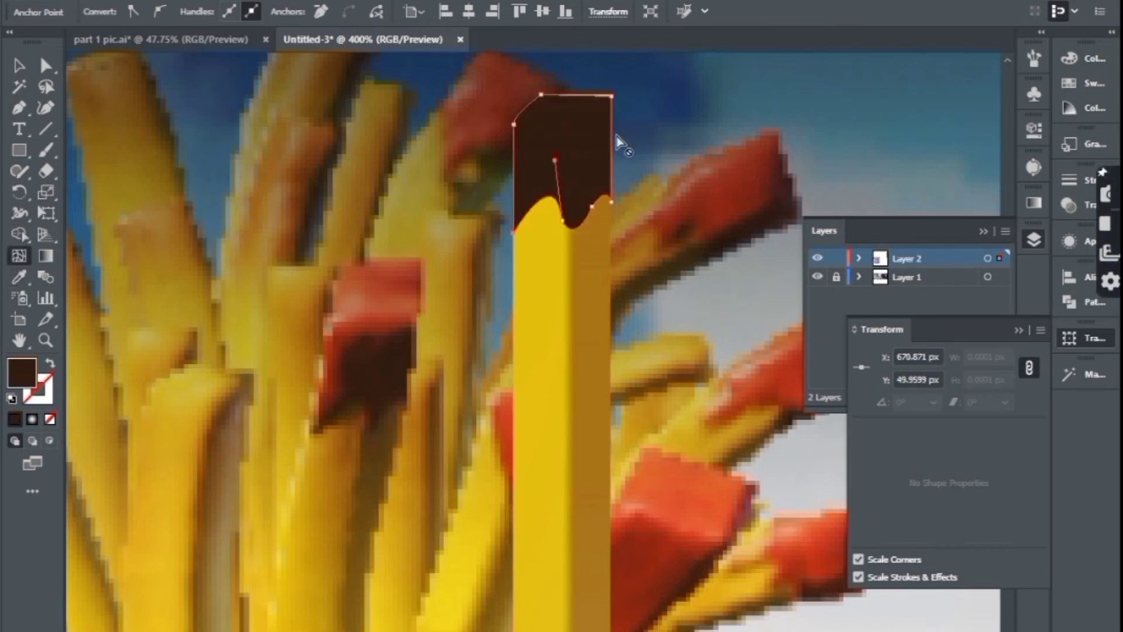
Add three mesh lines across the brown tip and colour its top points ketchup red
{"action": "left_click", "coordinate": [591, 136]}
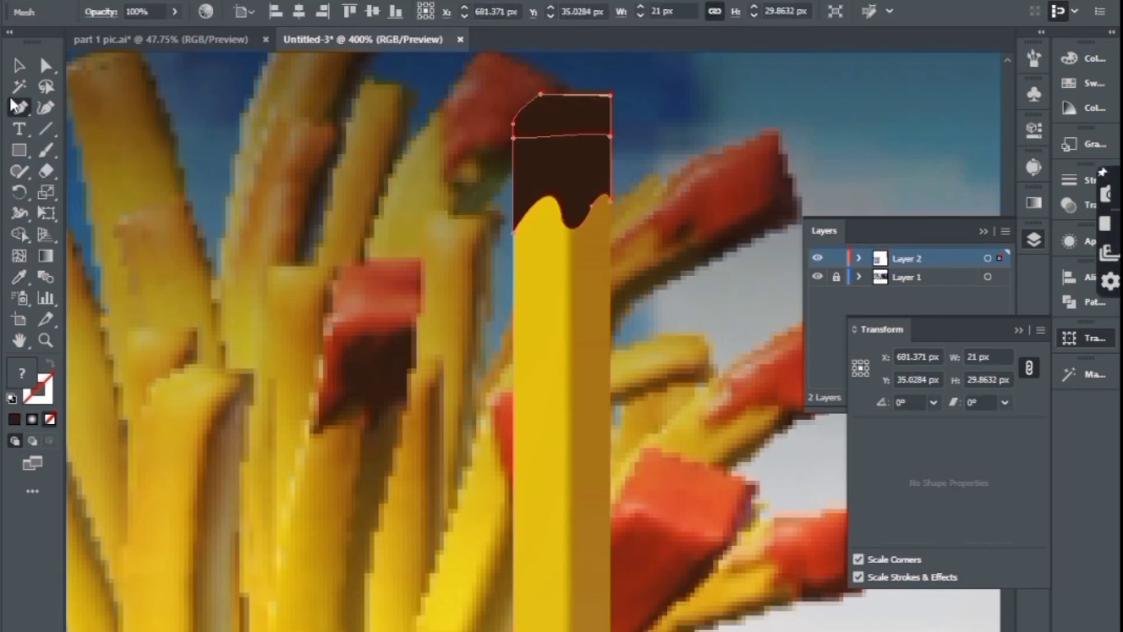
{"action": "left_click", "coordinate": [611, 146]}
{"action": "left_click", "coordinate": [550, 169]}
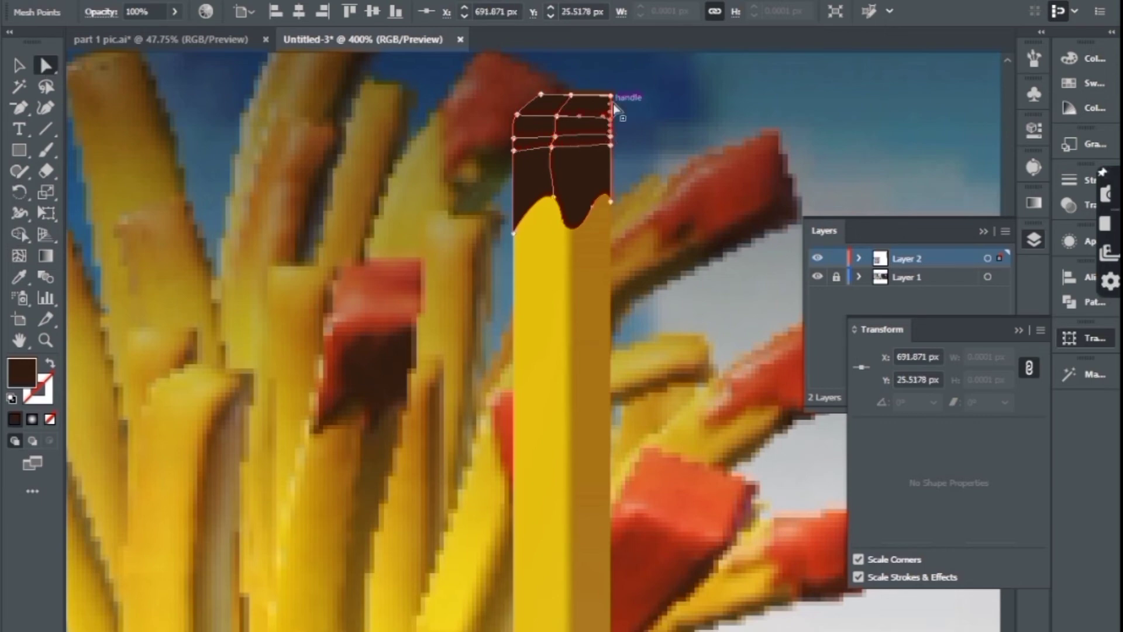
{"action": "key", "text": "i"}
{"action": "left_click", "coordinate": [367, 267]}
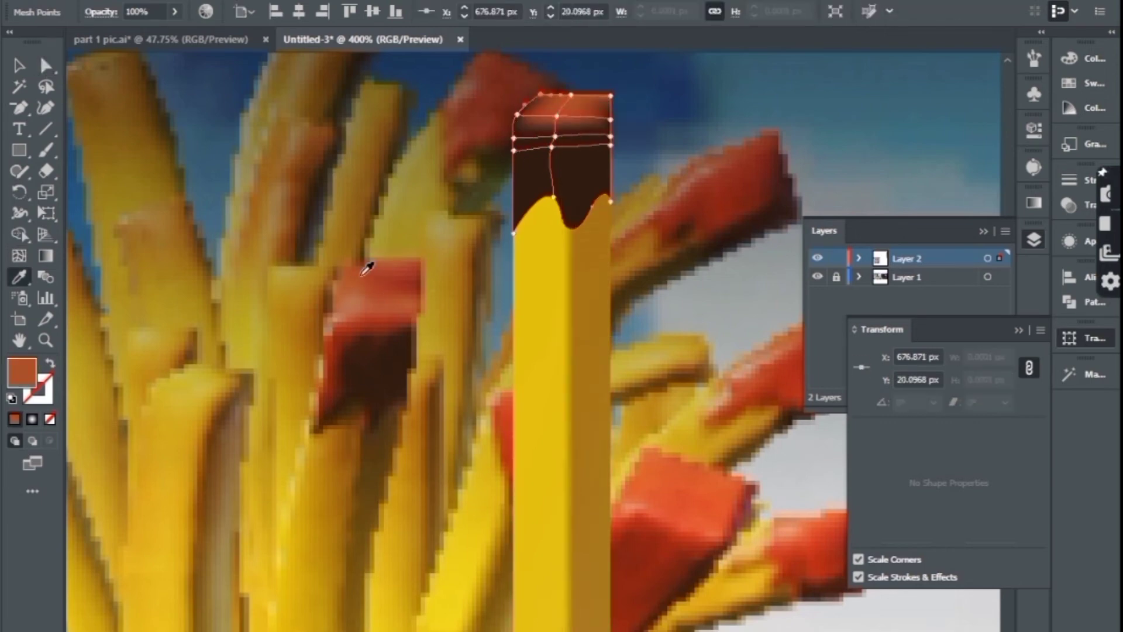
Drag the tip's middle mesh row down to spread the red shading
{"action": "key", "text": "a"}
{"action": "left_click", "coordinate": [551, 147]}
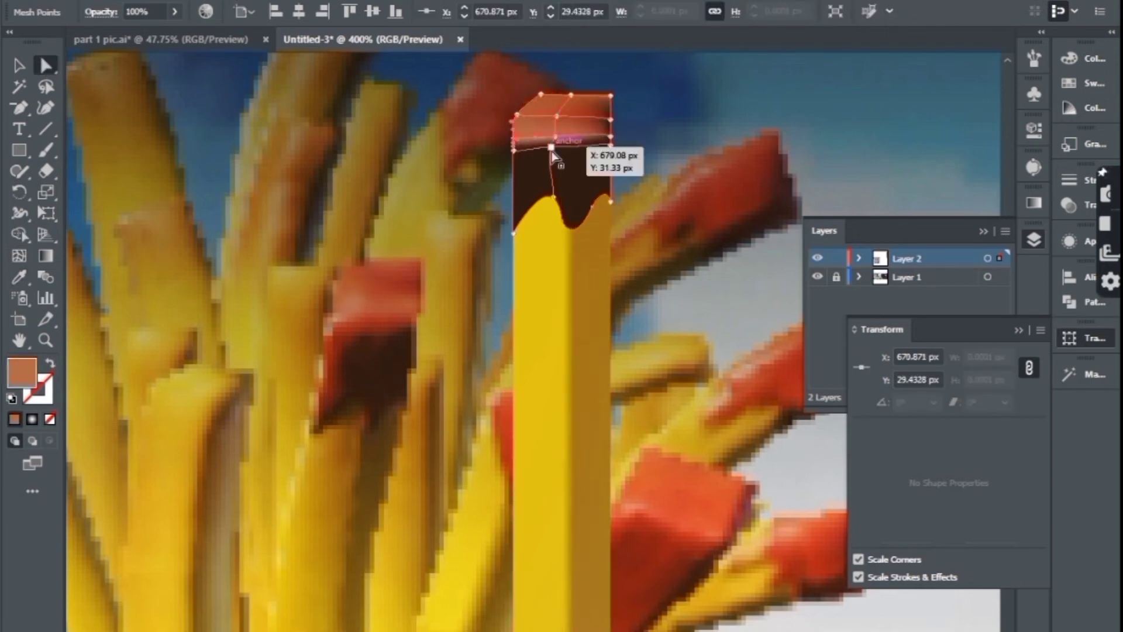
{"action": "left_click_drag", "start_coordinate": [553, 151], "coordinate": [530, 142]}
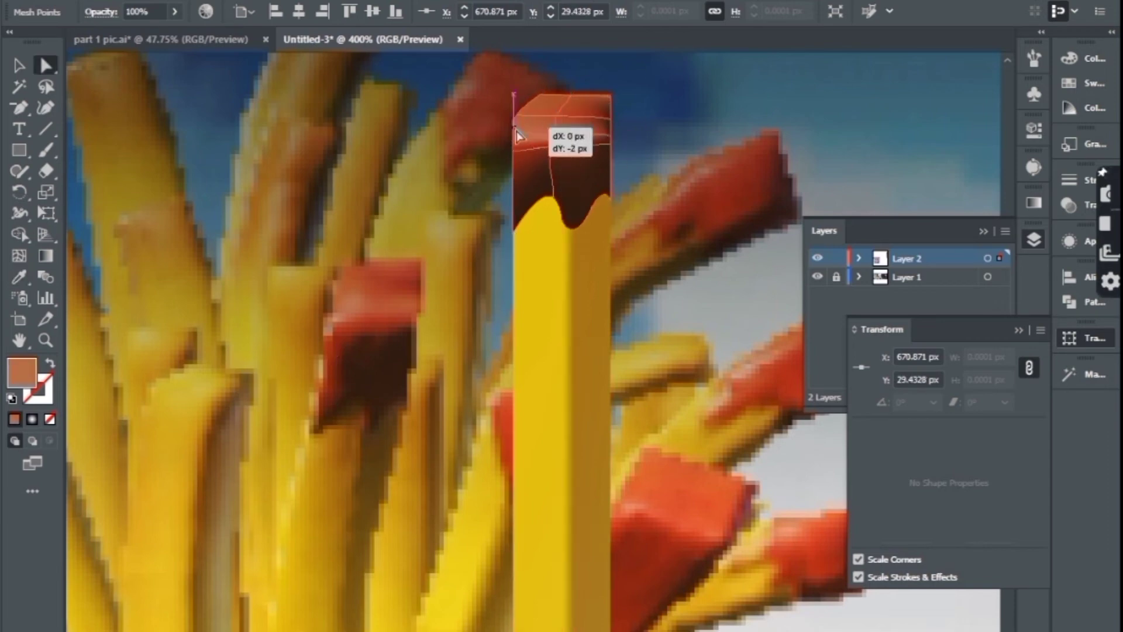
{"action": "left_click", "coordinate": [156, 380]}
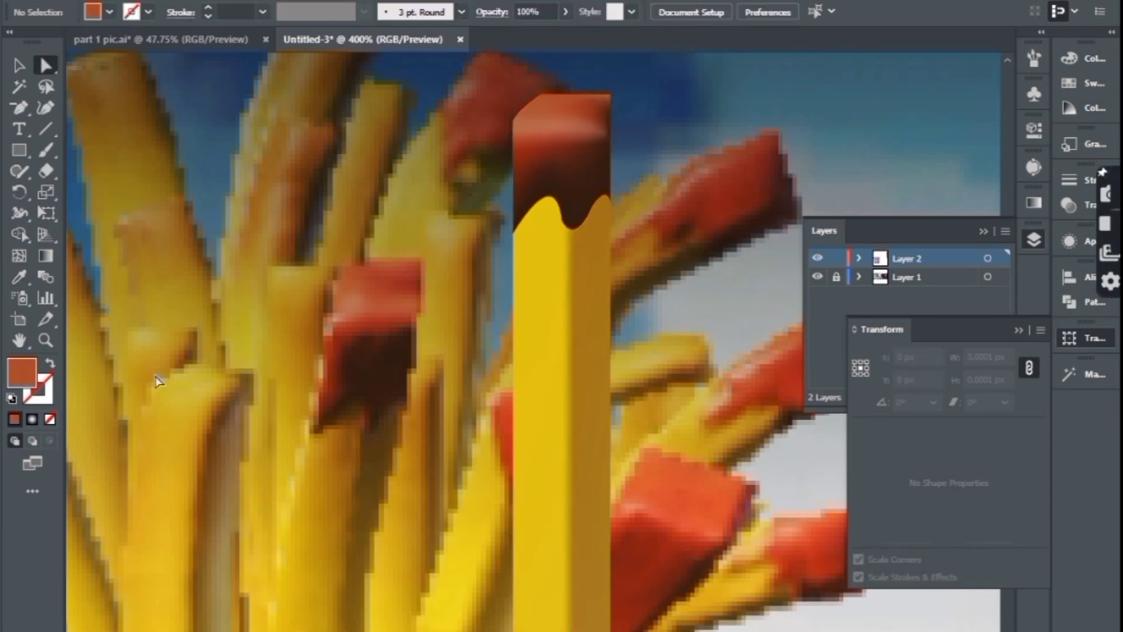
Deselect, zoom out and back in, then move the ketchup top slightly right
{"action": "left_click", "coordinate": [511, 233]}
{"action": "key", "text": "ctrl+shift+a"}
{"action": "key", "text": "ctrl+minus"}
{"action": "key", "text": "ctrl+minus"}
{"action": "left_click", "coordinate": [394, 331]}
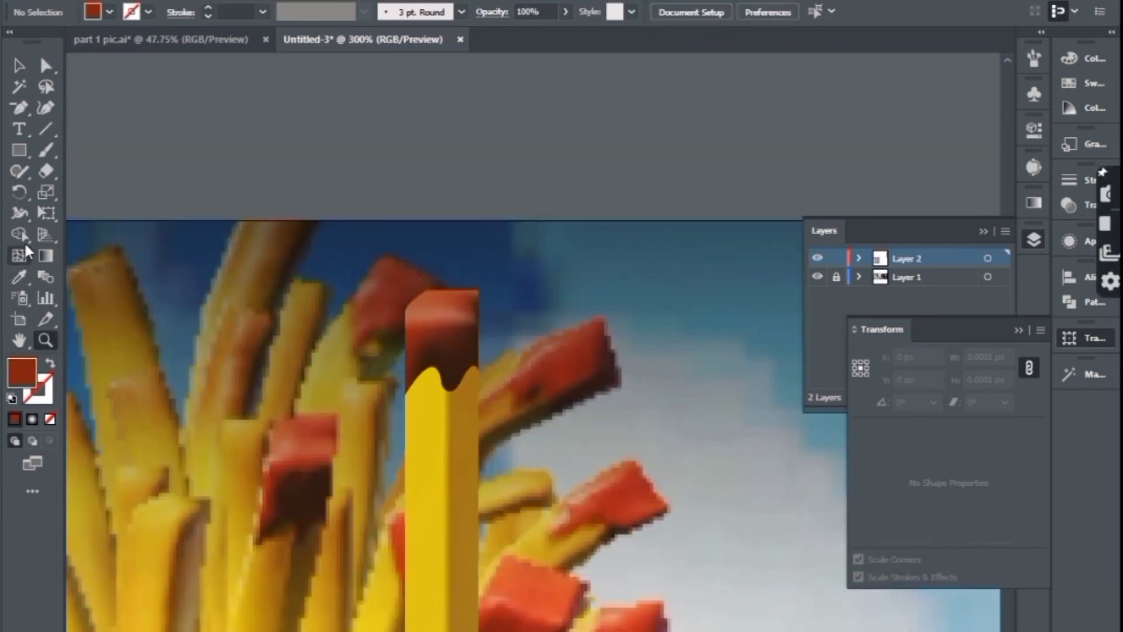
{"action": "left_click", "coordinate": [486, 366]}
{"action": "key", "text": "v"}
{"action": "left_click_drag", "start_coordinate": [479, 146], "coordinate": [631, 146]}
Copy the ketchup top onto the right-hand fry column
{"action": "left_click", "coordinate": [389, 287]}
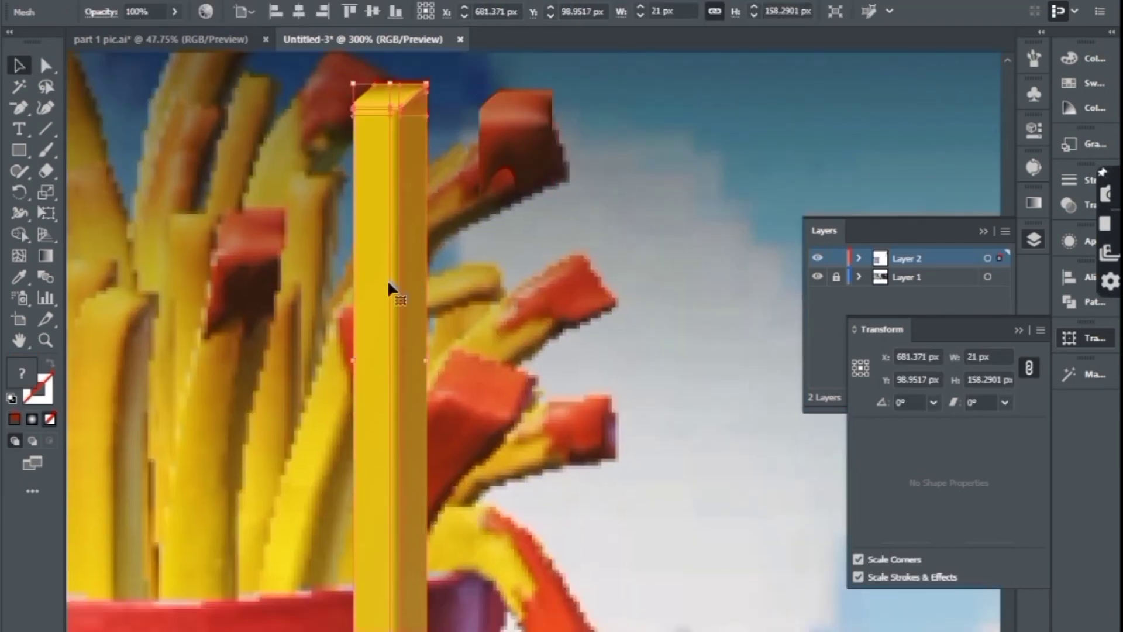
{"action": "mouse_move", "coordinate": [520, 139]}
{"action": "left_mouse_down"}
{"action": "mouse_move", "coordinate": [393, 131]}
{"action": "mouse_move", "coordinate": [710, 171]}
{"action": "left_mouse_up"}
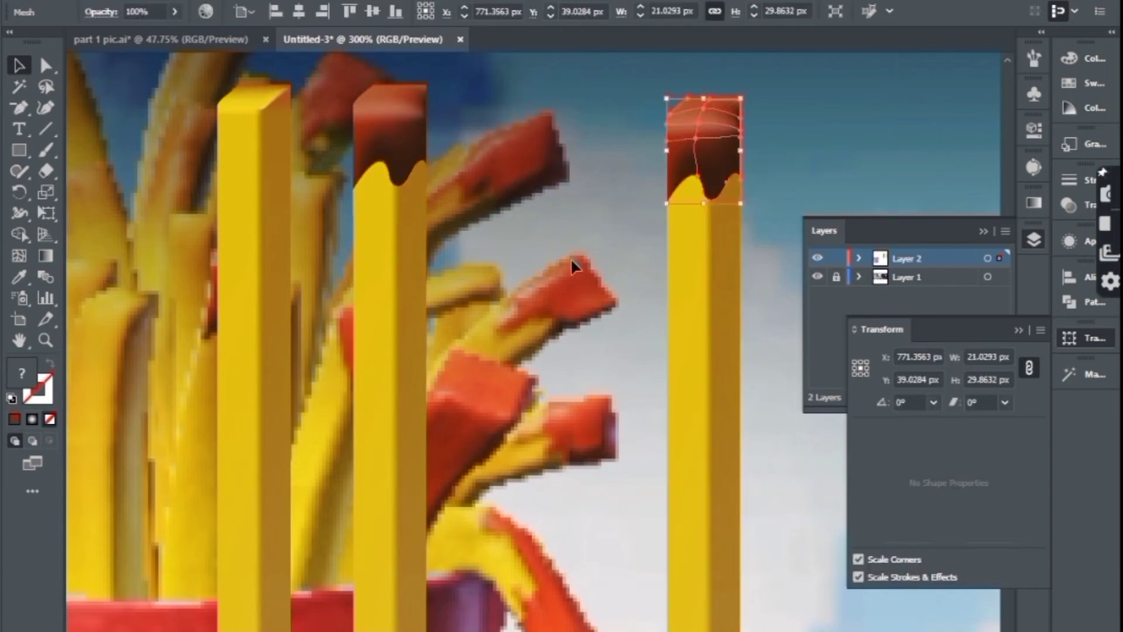
{"action": "left_click_drag", "start_coordinate": [570, 258], "coordinate": [263, 269]}
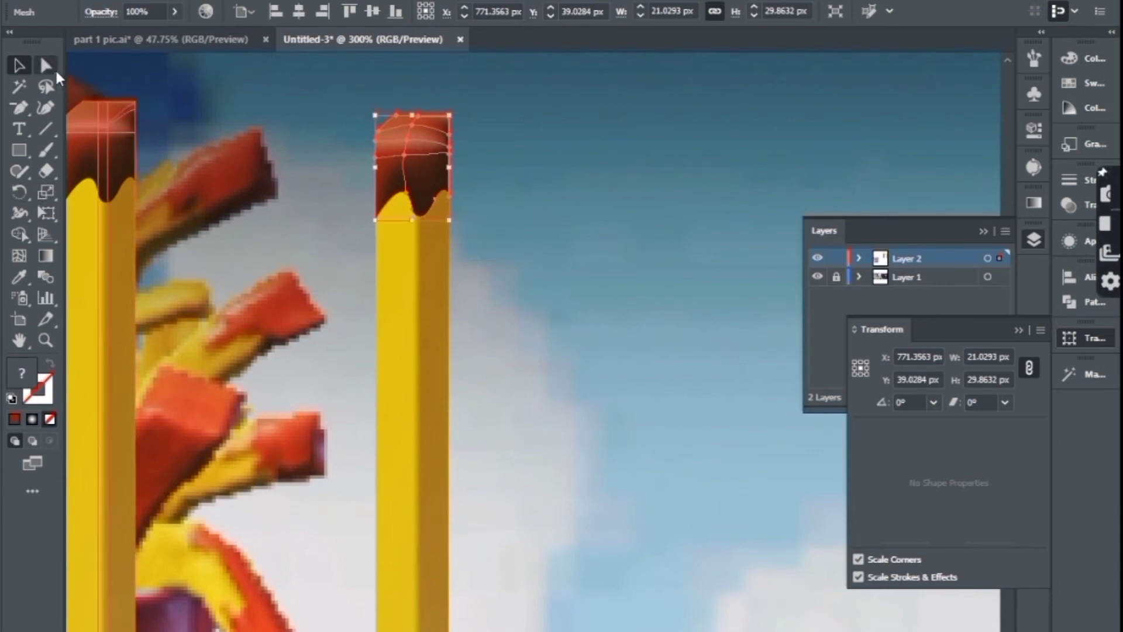
Recolour the copied tip's mesh points in orange, lighter orange and darker red
{"action": "left_click", "coordinate": [45, 65]}
{"action": "left_click", "coordinate": [450, 194]}
{"action": "key", "text": "i"}
{"action": "left_click", "coordinate": [296, 273]}
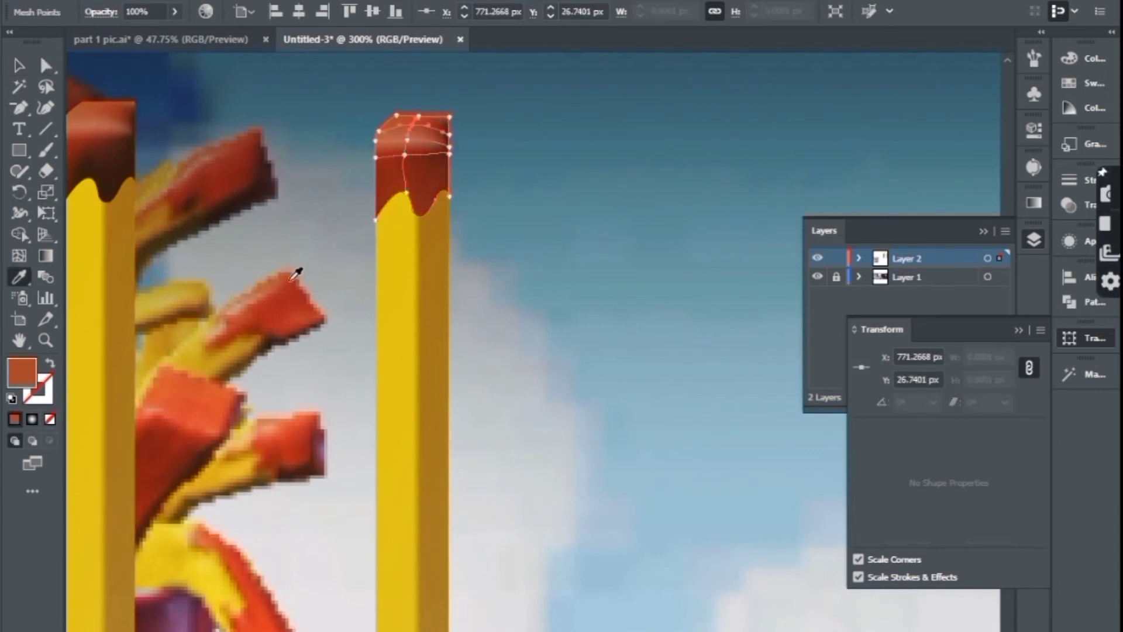
{"action": "left_click", "coordinate": [179, 402]}
{"action": "left_click", "coordinate": [450, 121], "text": "ctrl"}
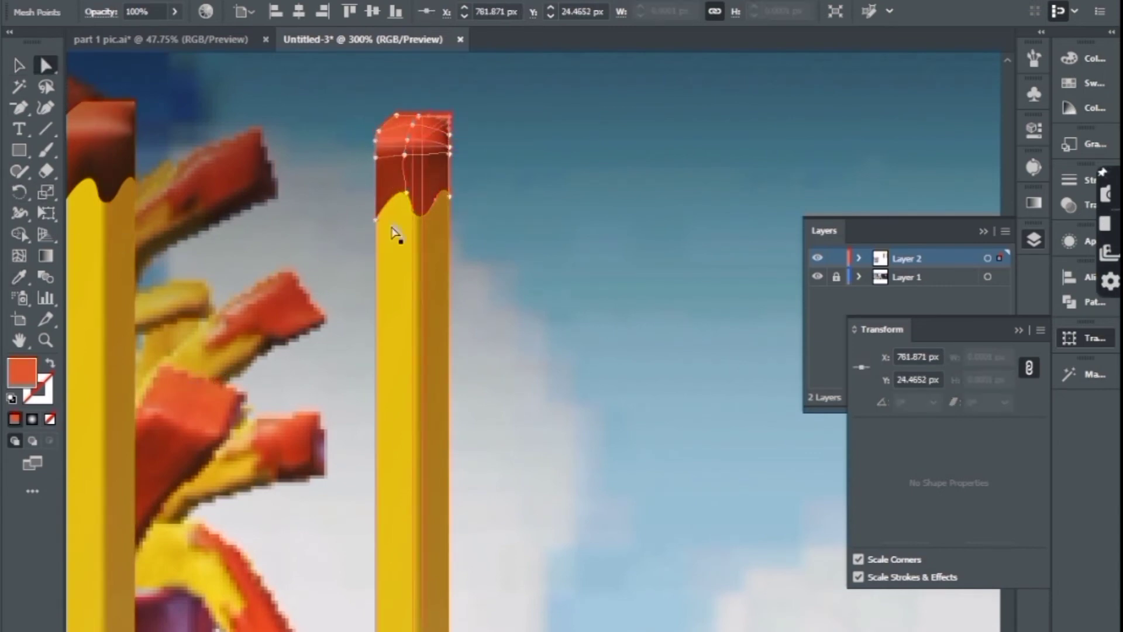
{"action": "left_click", "coordinate": [246, 394]}
{"action": "key", "text": "v"}
{"action": "left_click", "coordinate": [476, 425]}
Draw a new 21 x 158 px red-orange rectangle for another fry
{"action": "left_click_drag", "start_coordinate": [410, 168], "coordinate": [506, 140]}
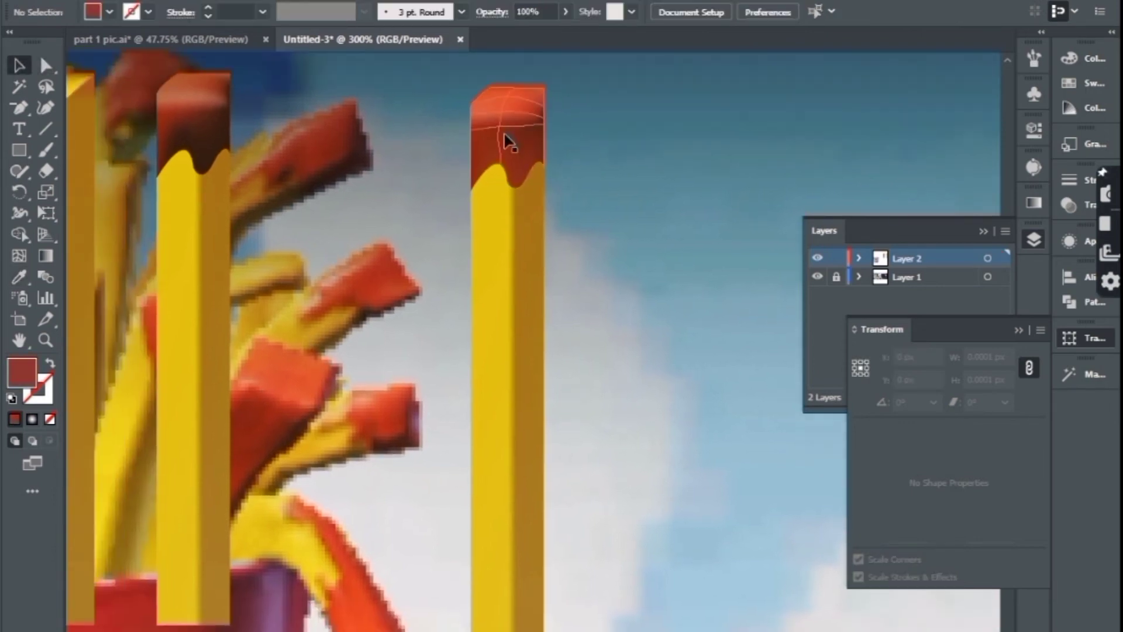
{"action": "left_click", "coordinate": [495, 131]}
{"action": "scroll", "coordinate": [345, 315], "scroll_direction": "down", "scroll_amount": 3}
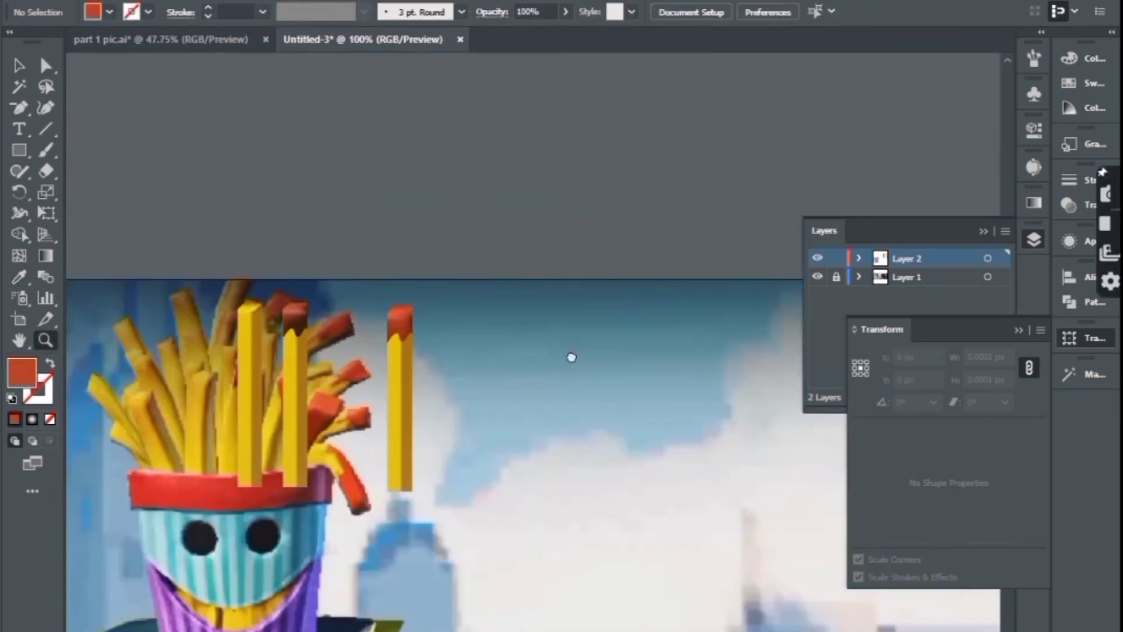
{"action": "scroll", "coordinate": [236, 585], "scroll_direction": "up", "scroll_amount": 3}
{"action": "key", "text": "m"}
{"action": "left_click_drag", "start_coordinate": [236, 625], "coordinate": [239, 626]}
Place the red rectangle over the curled fry and turn it into a mesh
{"action": "key", "text": "v"}
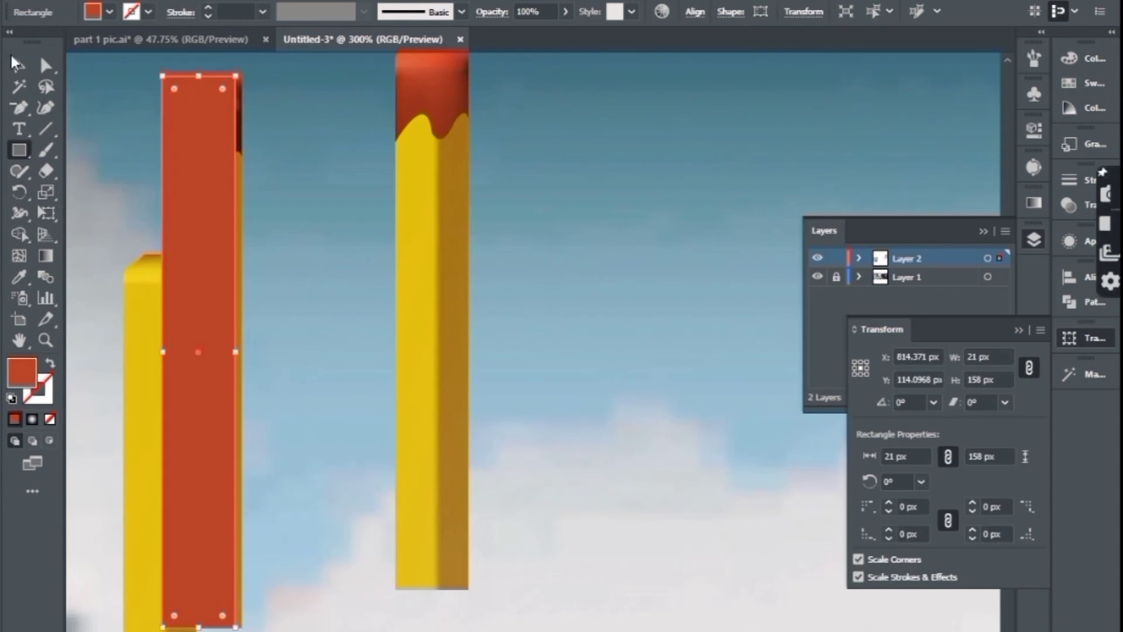
{"action": "mouse_move", "coordinate": [181, 169]}
{"action": "left_mouse_down"}
{"action": "mouse_move", "coordinate": [121, 201]}
{"action": "mouse_move", "coordinate": [498, 142]}
{"action": "mouse_move", "coordinate": [252, 176]}
{"action": "left_mouse_up"}
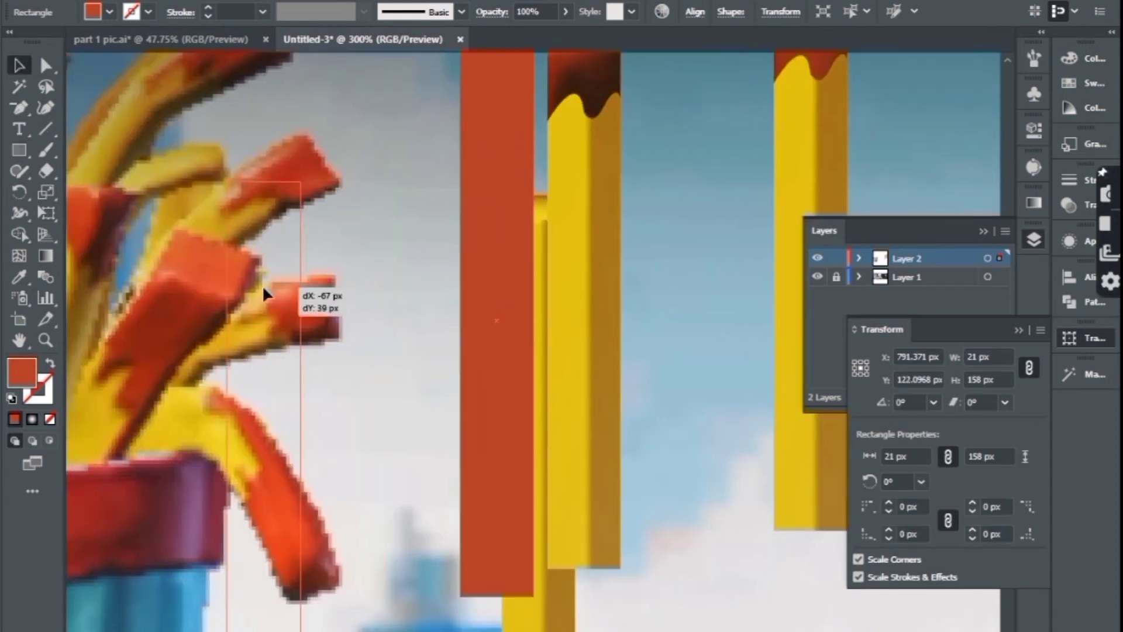
{"action": "left_click", "coordinate": [20, 261]}
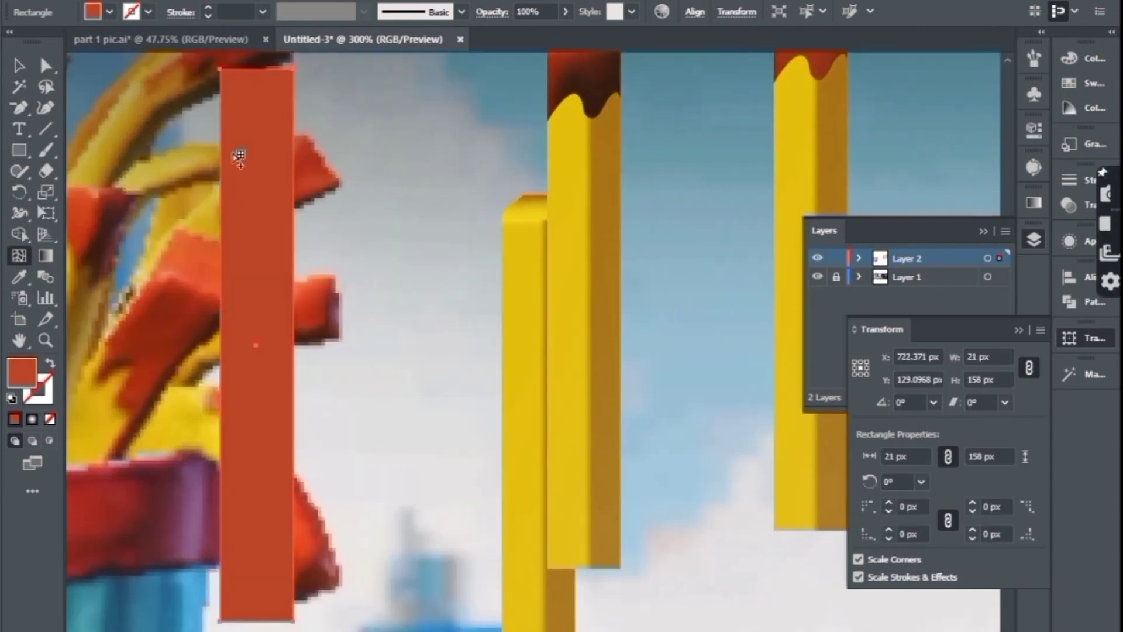
{"action": "left_click", "coordinate": [271, 70]}
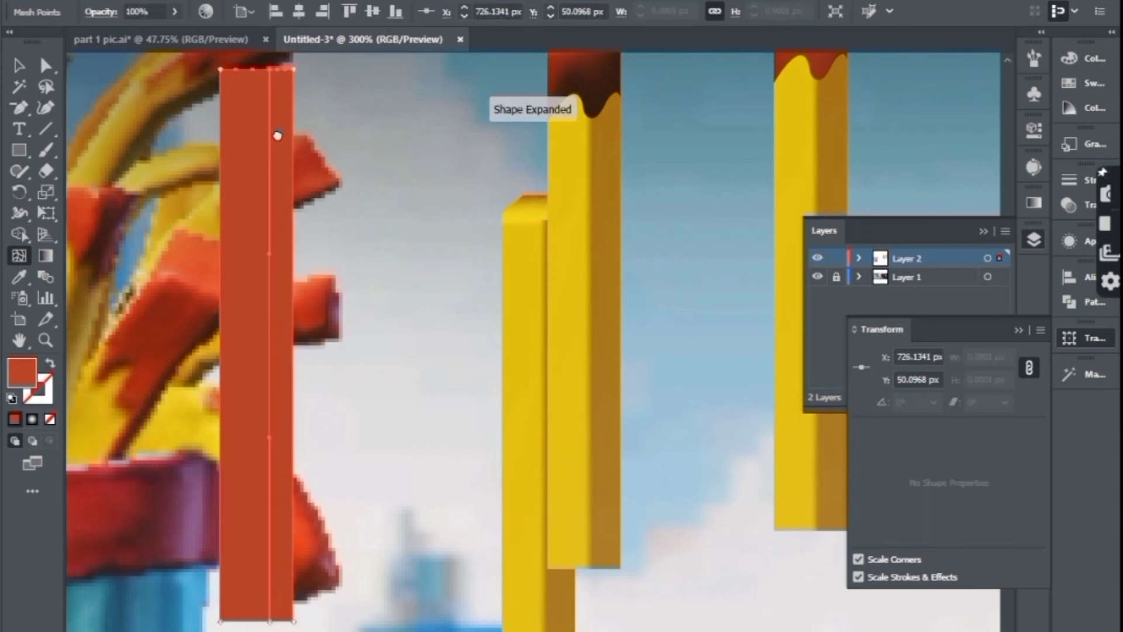
Drag the rectangle's anchors to bend it into a thick hook
{"action": "key", "text": "a"}
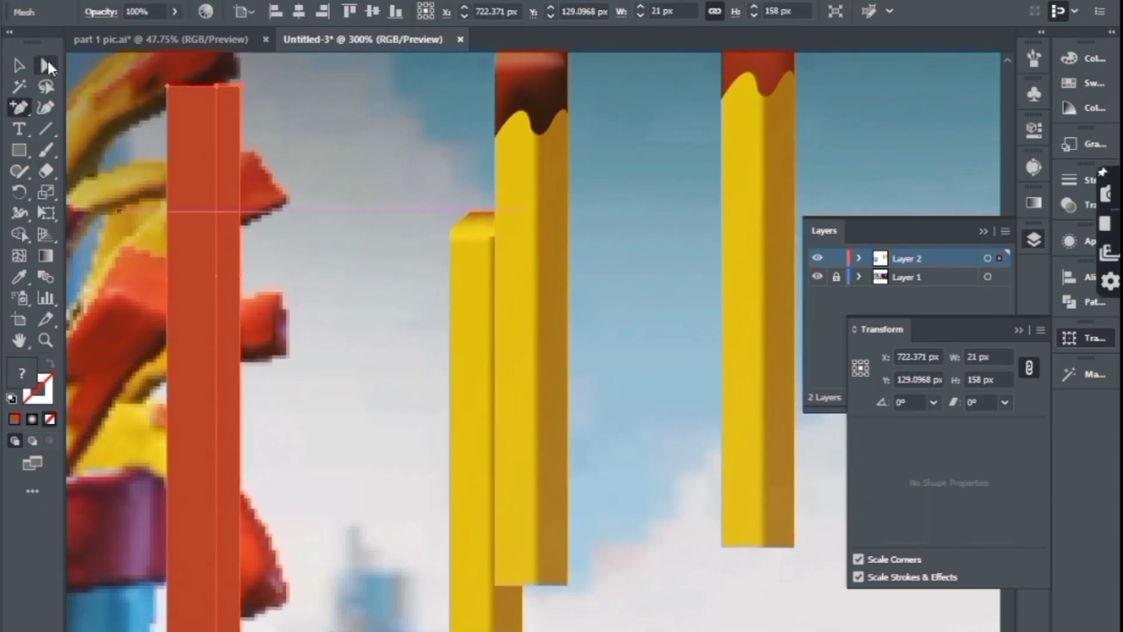
{"action": "mouse_move", "coordinate": [240, 87]}
{"action": "left_mouse_down"}
{"action": "mouse_move", "coordinate": [375, 307]}
{"action": "mouse_move", "coordinate": [258, 222]}
{"action": "left_mouse_up"}
{"action": "mouse_move", "coordinate": [131, 108]}
{"action": "left_mouse_down"}
{"action": "mouse_move", "coordinate": [374, 251]}
{"action": "mouse_move", "coordinate": [175, 188]}
{"action": "left_mouse_up"}
{"action": "mouse_move", "coordinate": [383, 300]}
{"action": "left_mouse_down"}
{"action": "mouse_move", "coordinate": [240, 225]}
{"action": "mouse_move", "coordinate": [301, 227]}
{"action": "left_mouse_up"}
{"action": "left_click_drag", "start_coordinate": [290, 269], "coordinate": [301, 235]}
{"action": "scroll", "coordinate": [301, 236], "scroll_direction": "left", "scroll_amount": 3}
{"action": "scroll", "coordinate": [301, 235], "scroll_direction": "up", "scroll_amount": 2}
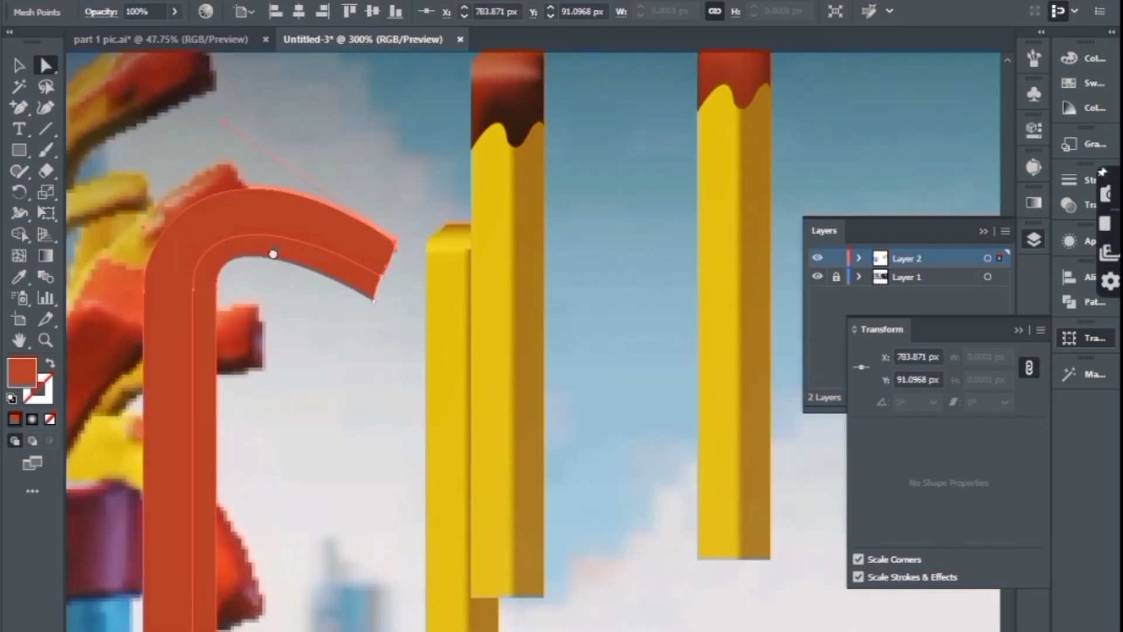
{"action": "scroll", "coordinate": [273, 253], "scroll_direction": "down", "scroll_amount": 3}
Add a mesh line along the hook and recolour it fry yellow-orange
{"action": "key", "text": "ctrl+a"}
{"action": "left_click", "coordinate": [405, 199]}
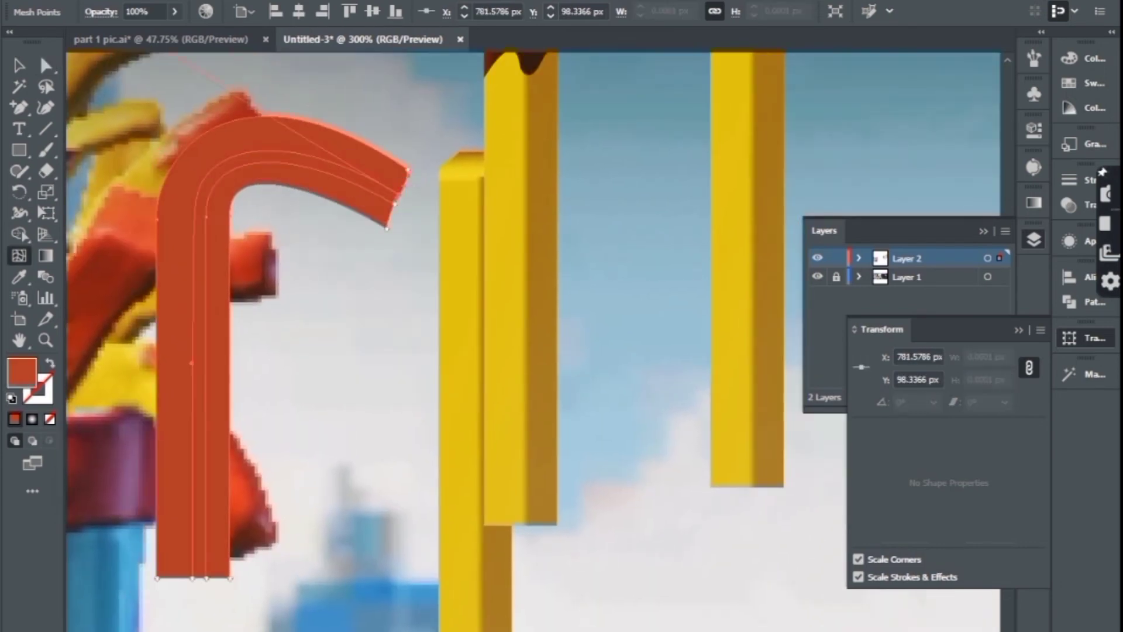
{"action": "key", "text": "i"}
{"action": "left_click", "coordinate": [511, 400]}
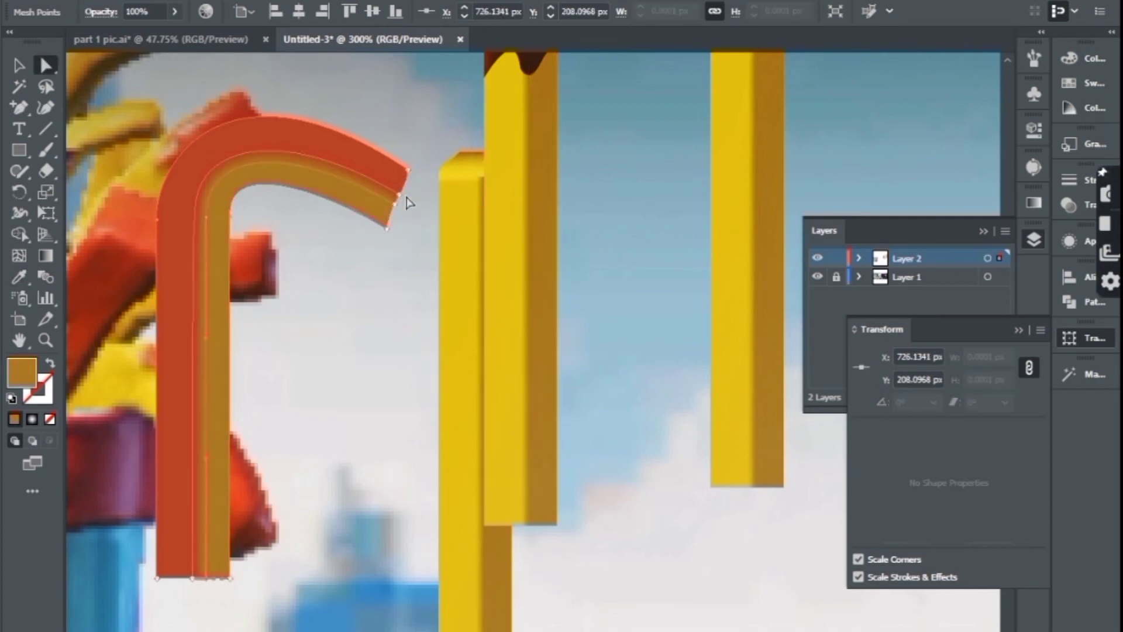
{"action": "left_click", "coordinate": [513, 193]}
Pen-draw a crescent ketchup tip with a jagged edge on the hook, with no fill
{"action": "key", "text": "a"}
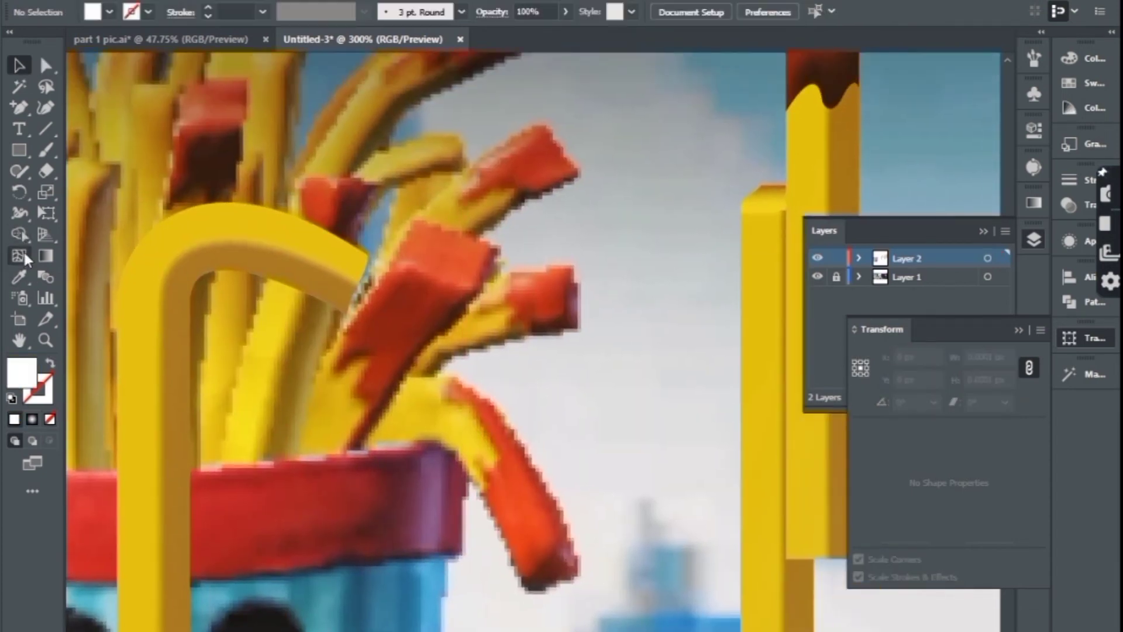
{"action": "left_click_drag", "start_coordinate": [24, 103], "coordinate": [64, 108]}
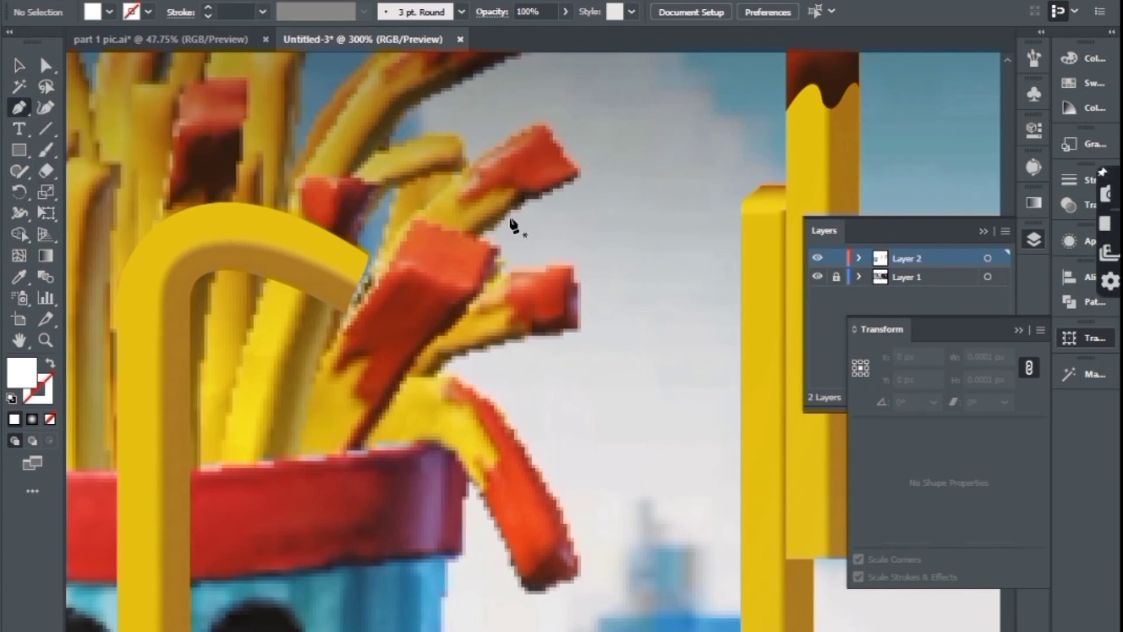
{"action": "left_click", "coordinate": [367, 255]}
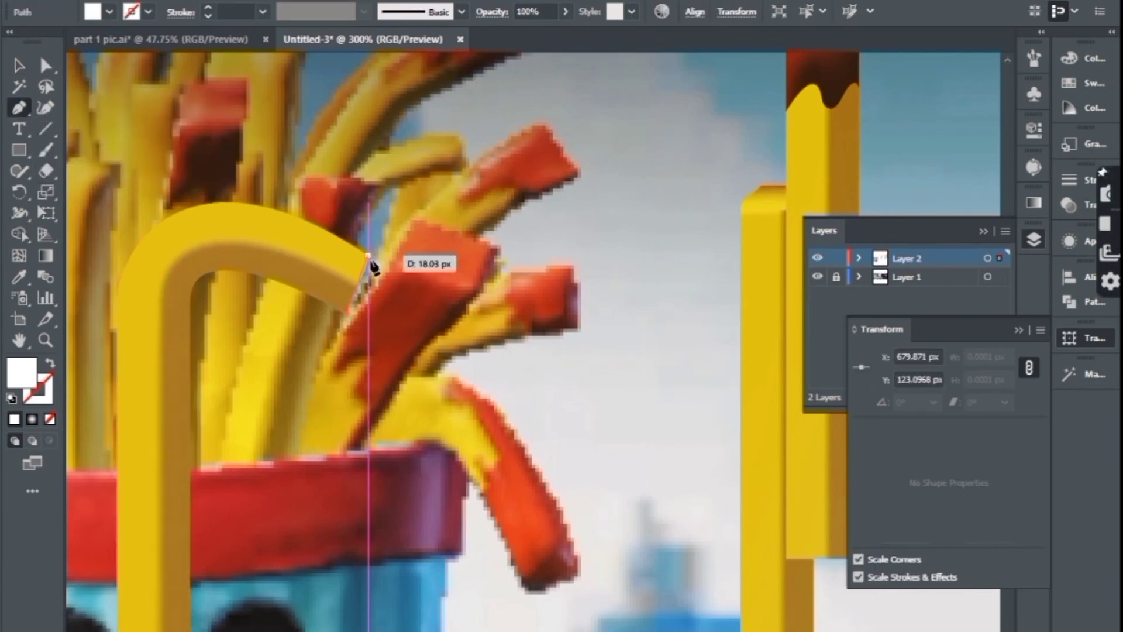
{"action": "left_click_drag", "start_coordinate": [373, 265], "coordinate": [374, 268]}
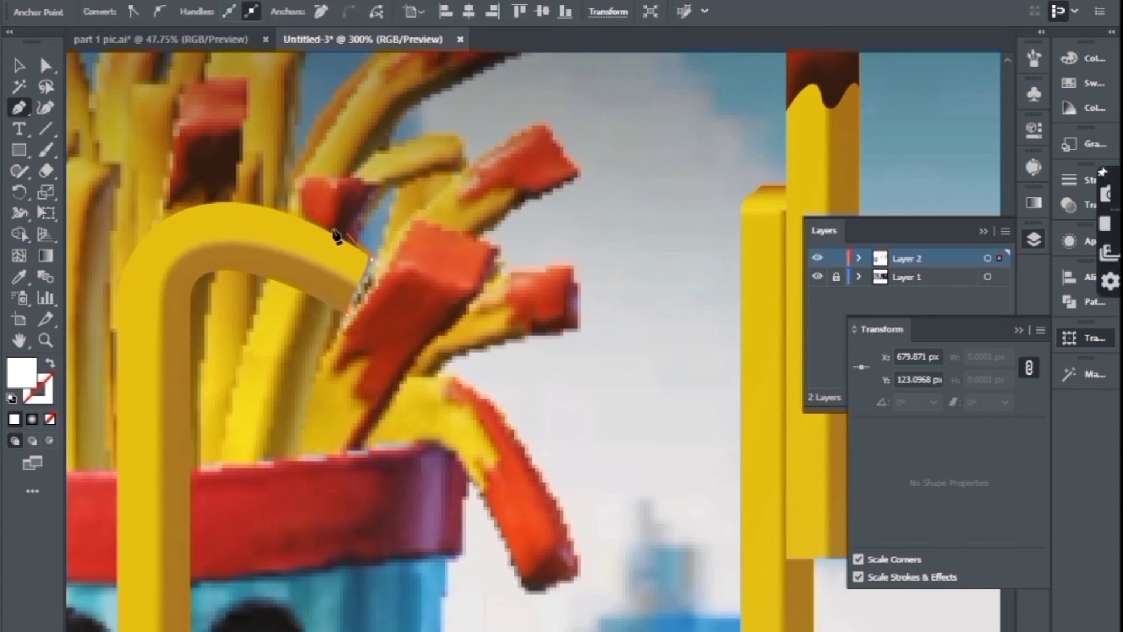
{"action": "left_click_drag", "start_coordinate": [266, 206], "coordinate": [261, 215]}
{"action": "left_click_drag", "start_coordinate": [134, 252], "coordinate": [142, 261]}
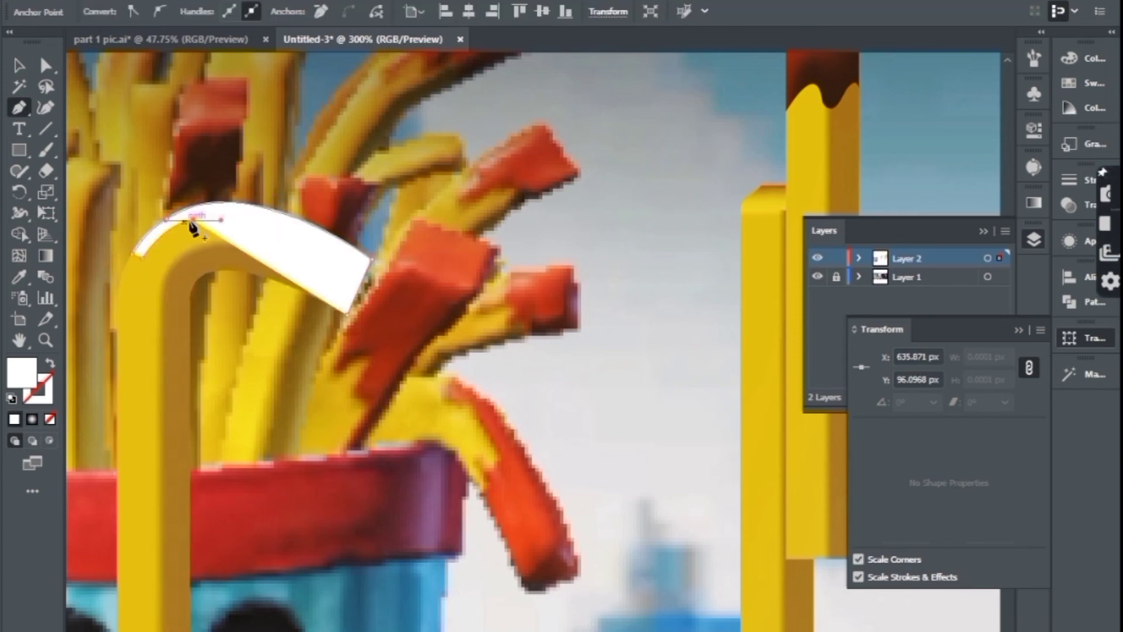
{"action": "left_click_drag", "start_coordinate": [142, 261], "coordinate": [252, 229]}
{"action": "left_click", "coordinate": [253, 230]}
{"action": "left_click", "coordinate": [215, 241]}
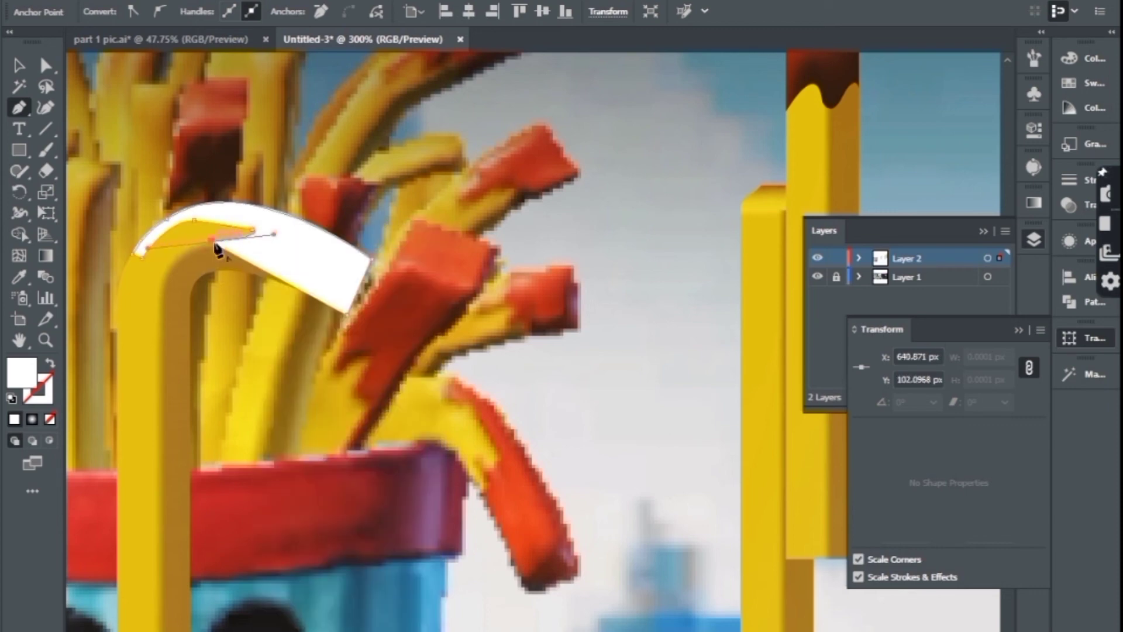
{"action": "left_click", "coordinate": [252, 258]}
{"action": "left_click_drag", "start_coordinate": [347, 310], "coordinate": [350, 321]}
{"action": "key", "text": "slash"}
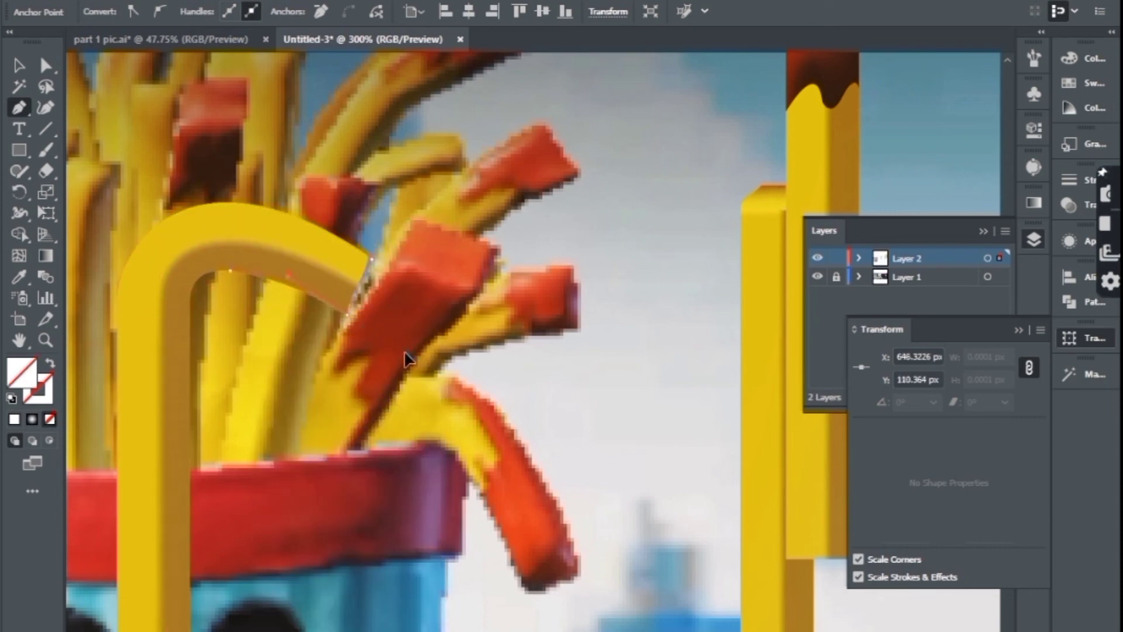
Fill the ketchup tip shape with orange sampled from the photo
{"action": "key", "text": "a"}
{"action": "left_click", "coordinate": [227, 242]}
{"action": "left_click", "coordinate": [15, 276]}
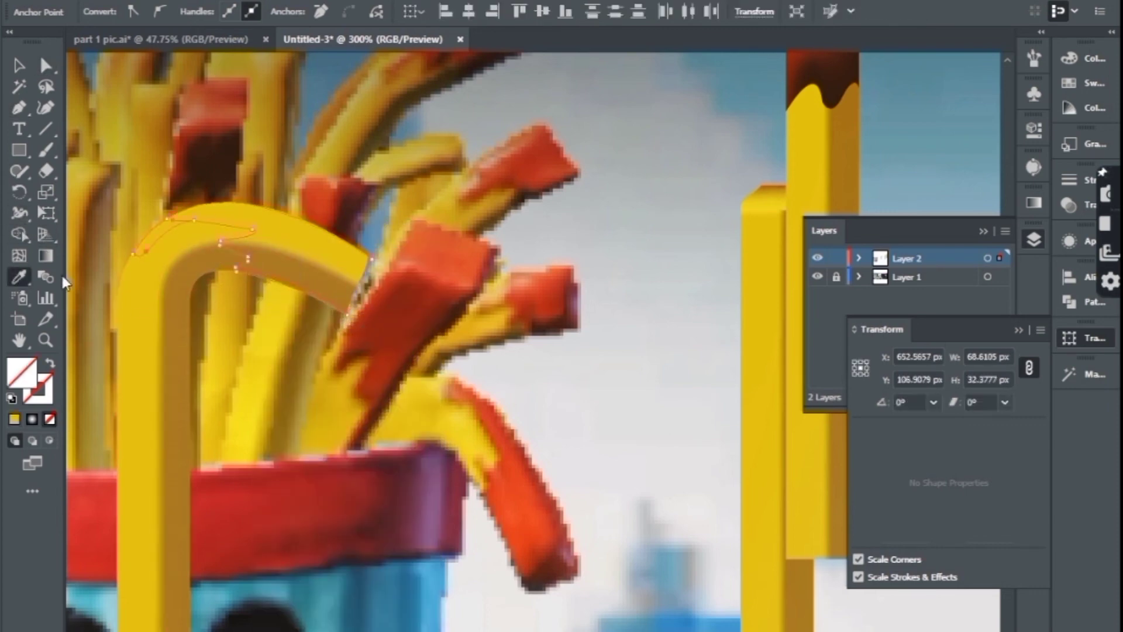
{"action": "left_click", "coordinate": [526, 517]}
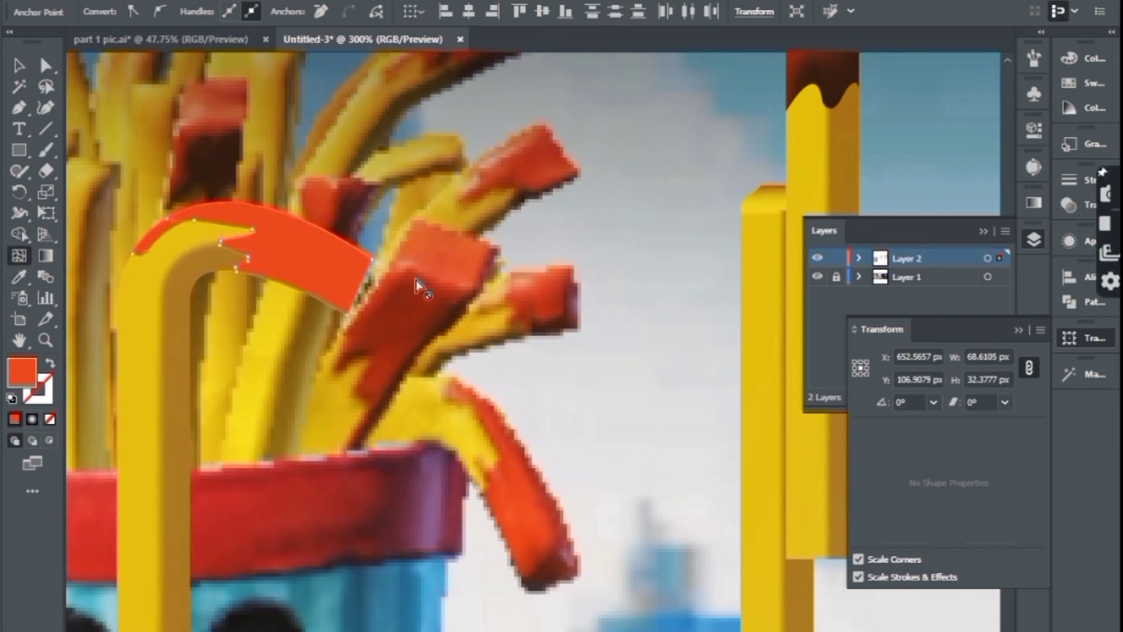
Add mesh points to the ketchup tip and shade it with dark red
{"action": "left_click", "coordinate": [342, 263]}
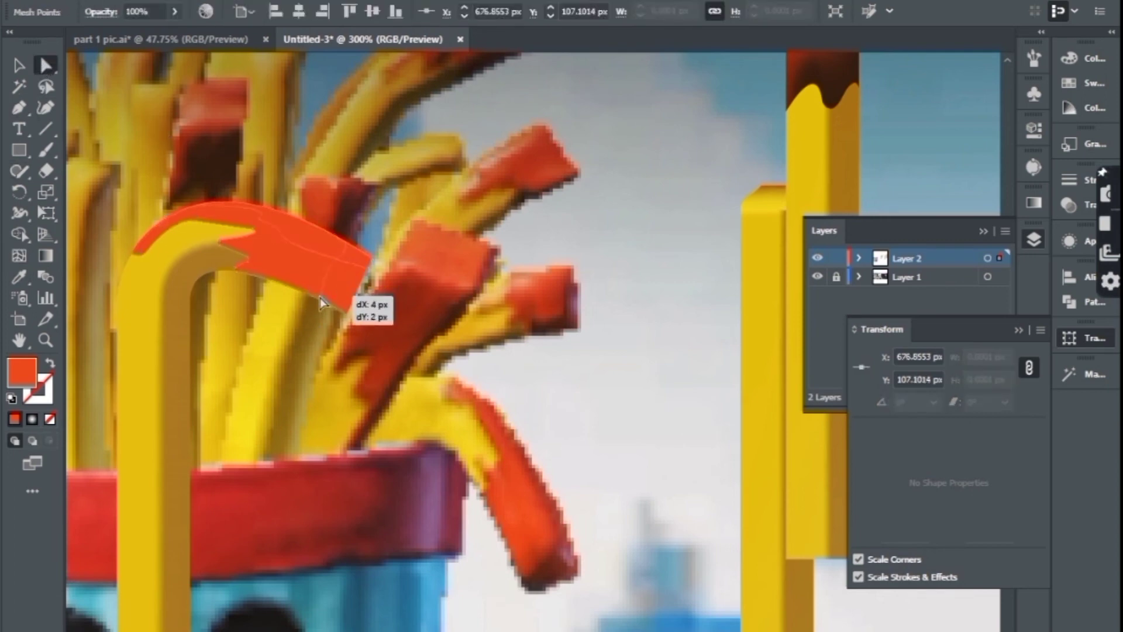
{"action": "left_click_drag", "start_coordinate": [306, 294], "coordinate": [315, 296]}
{"action": "key", "text": "u"}
{"action": "left_click_drag", "start_coordinate": [327, 258], "coordinate": [335, 260]}
{"action": "key", "text": "i"}
{"action": "left_click", "coordinate": [546, 587]}
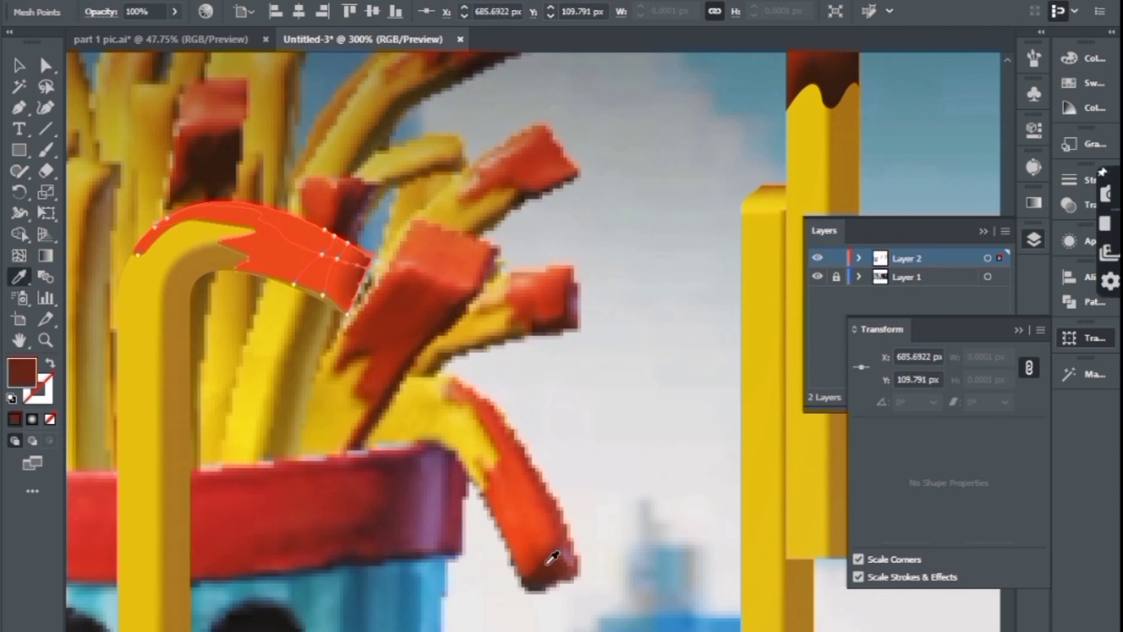
{"action": "left_click", "coordinate": [515, 517]}
{"action": "left_click", "coordinate": [345, 193]}
{"action": "key", "text": "a"}
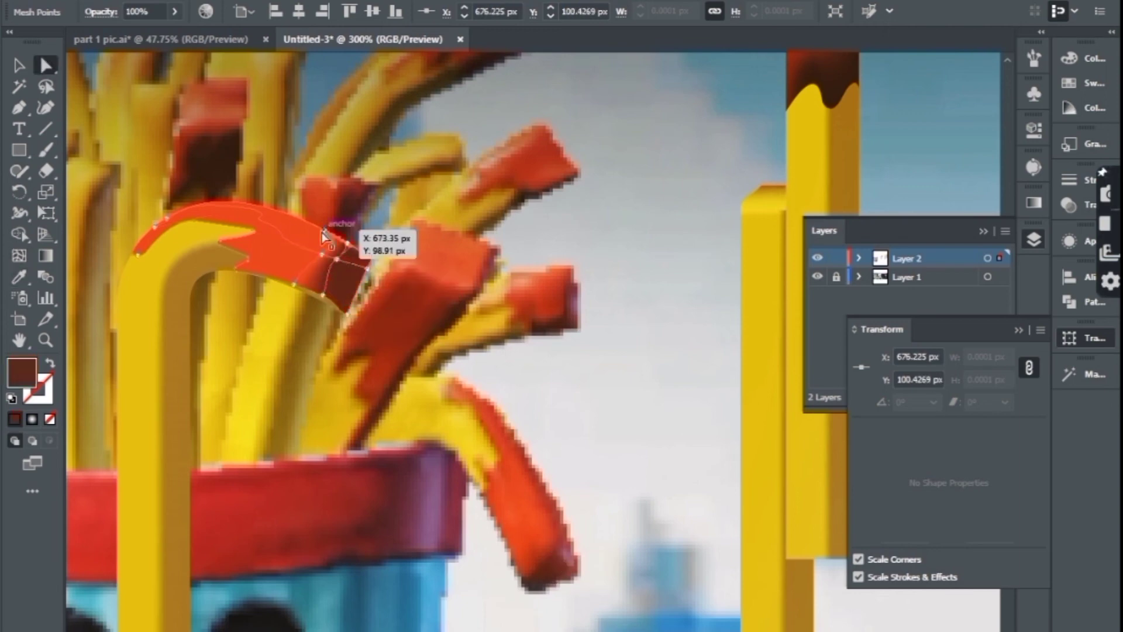
{"action": "left_click", "coordinate": [136, 255]}
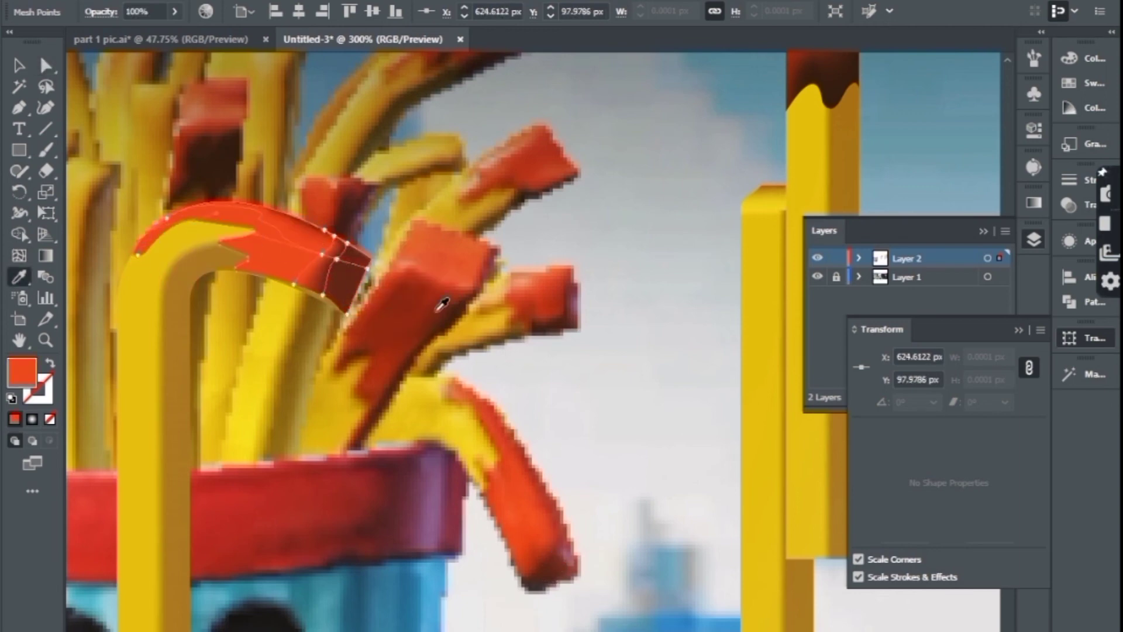
{"action": "key", "text": "v"}
{"action": "key", "text": "ctrl+shift+a"}
{"action": "scroll", "coordinate": [224, 225], "scroll_direction": "down", "scroll_amount": 1}
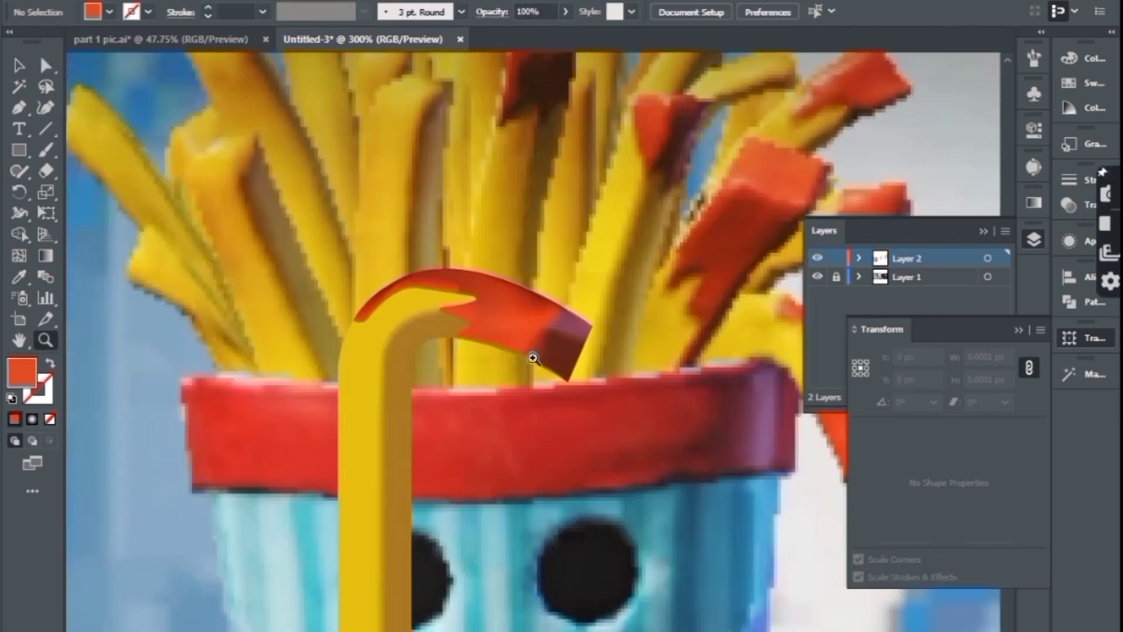
Zoom into the curled fry's ketchup tip and drag its lower-edge mesh points into a smooth curve
{"action": "left_click", "coordinate": [568, 345]}
{"action": "left_click", "coordinate": [571, 381]}
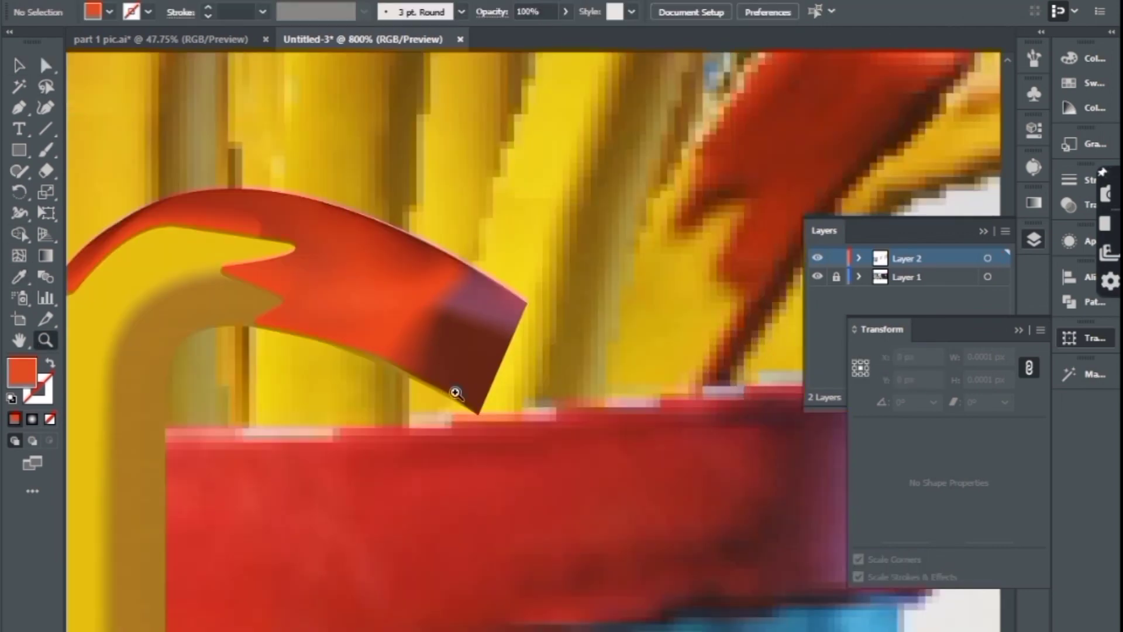
{"action": "left_click", "coordinate": [455, 391]}
{"action": "left_click", "coordinate": [433, 368]}
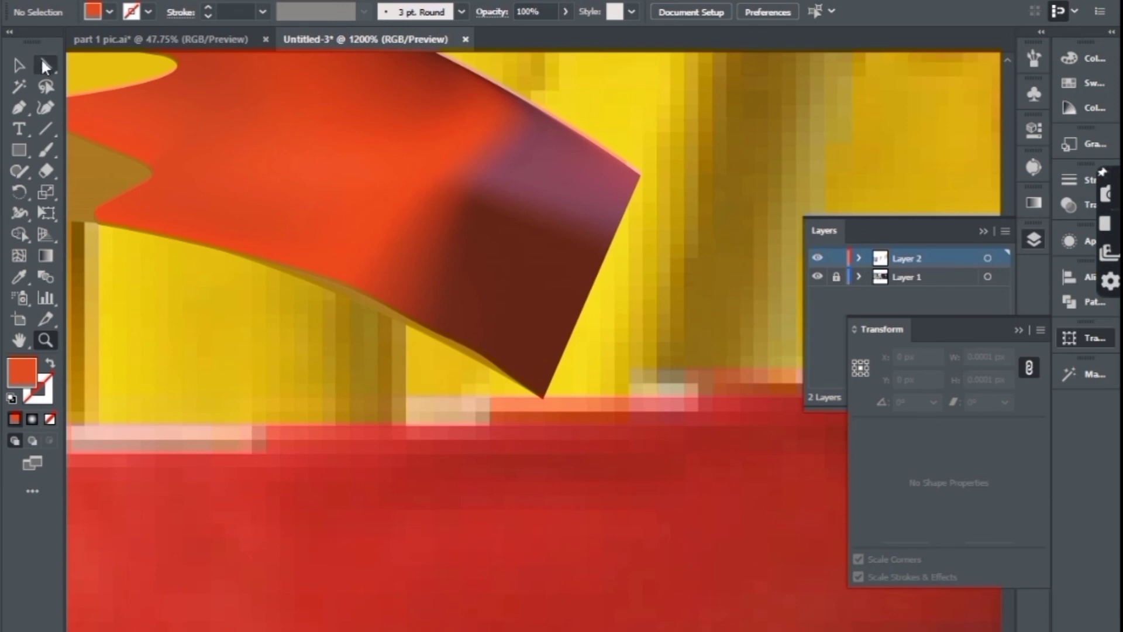
{"action": "left_click", "coordinate": [45, 66]}
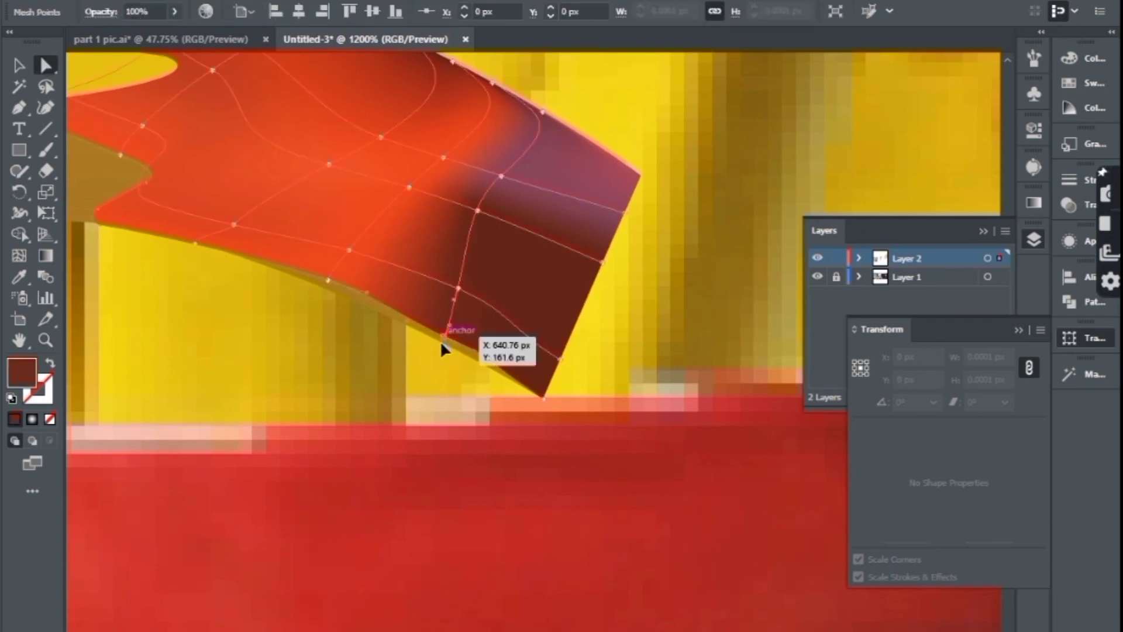
{"action": "left_click_drag", "start_coordinate": [447, 339], "coordinate": [460, 377]}
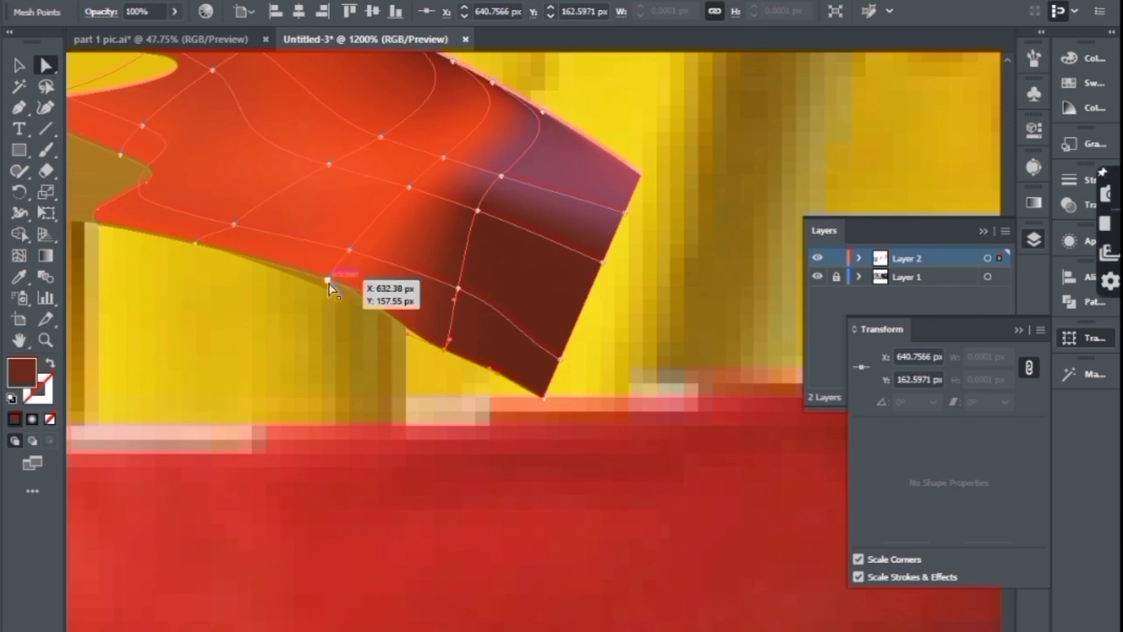
{"action": "mouse_move", "coordinate": [329, 283]}
{"action": "left_mouse_down"}
{"action": "mouse_move", "coordinate": [317, 303]}
{"action": "mouse_move", "coordinate": [322, 288]}
{"action": "mouse_move", "coordinate": [370, 312]}
{"action": "mouse_move", "coordinate": [321, 283]}
{"action": "left_mouse_up"}
{"action": "left_click_drag", "start_coordinate": [253, 264], "coordinate": [254, 264]}
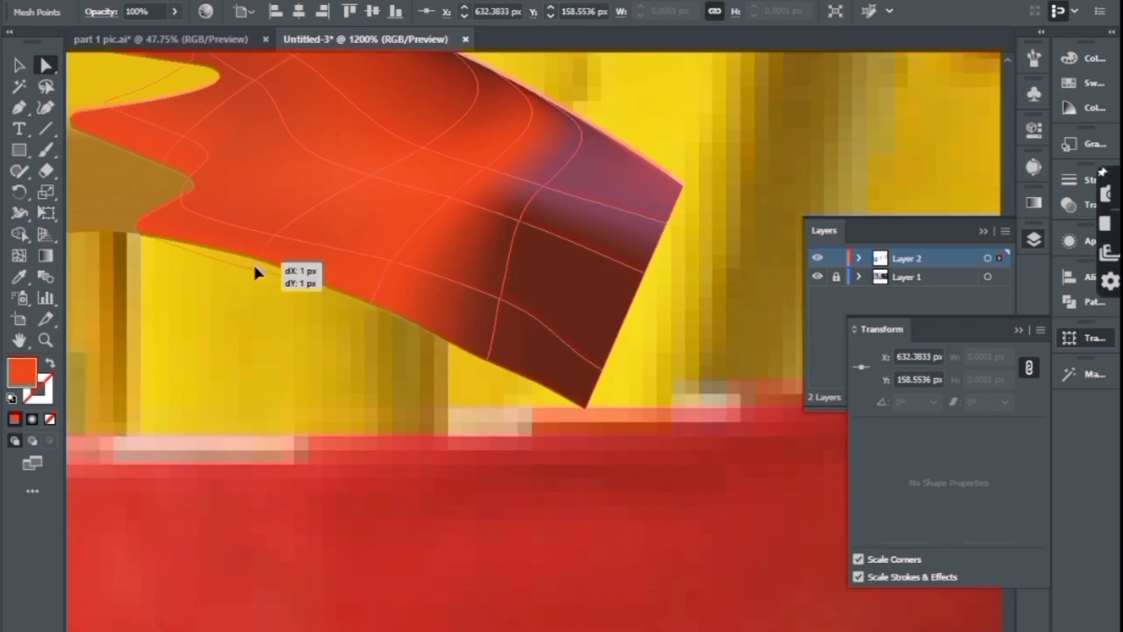
{"action": "left_click_drag", "start_coordinate": [324, 281], "coordinate": [367, 301]}
{"action": "key", "text": "ctrl+shift+a"}
Move the fry straws toward the left cup and send them behind it
{"action": "key", "text": "ctrl+1"}
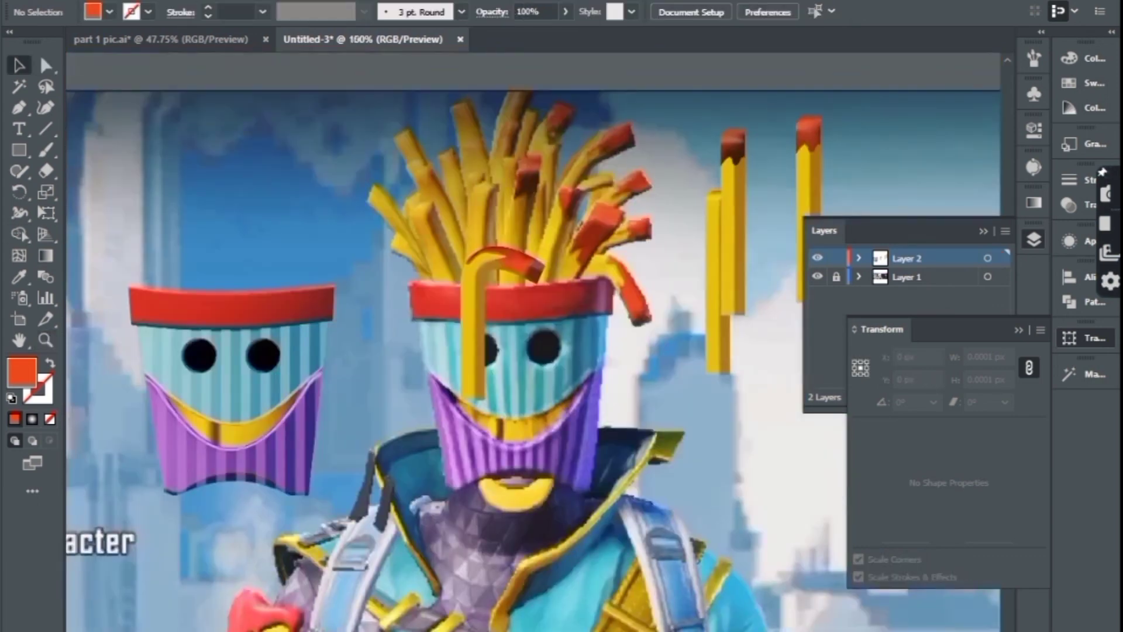
{"action": "left_click_drag", "start_coordinate": [447, 388], "coordinate": [445, 181]}
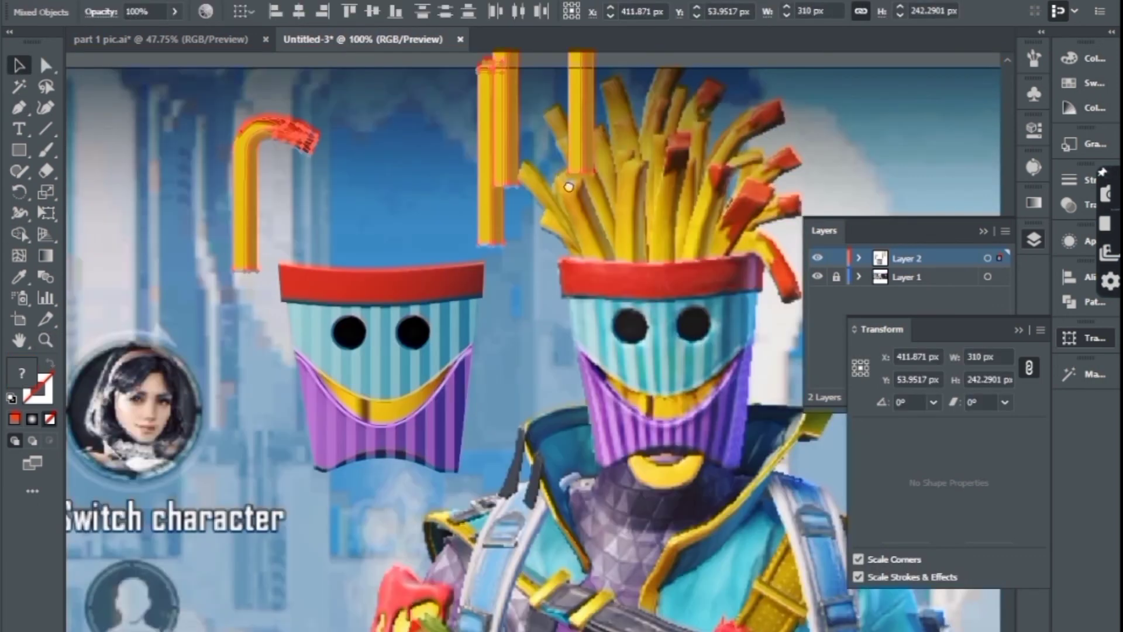
{"action": "right_click", "coordinate": [503, 138]}
{"action": "mouse_move", "coordinate": [544, 337]}
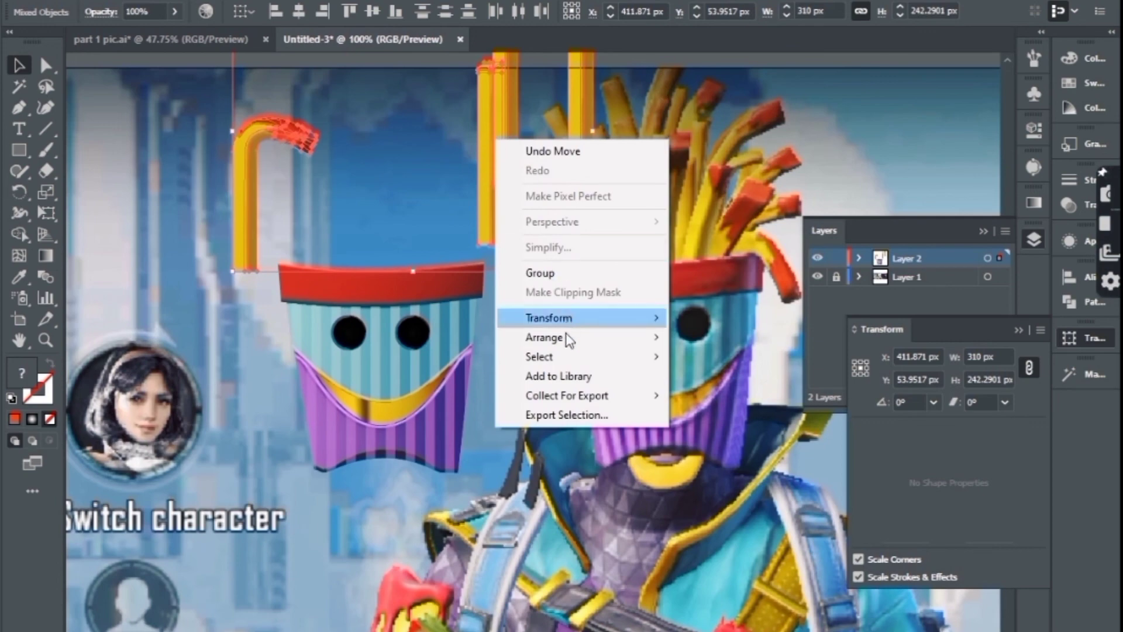
{"action": "left_click", "coordinate": [709, 397]}
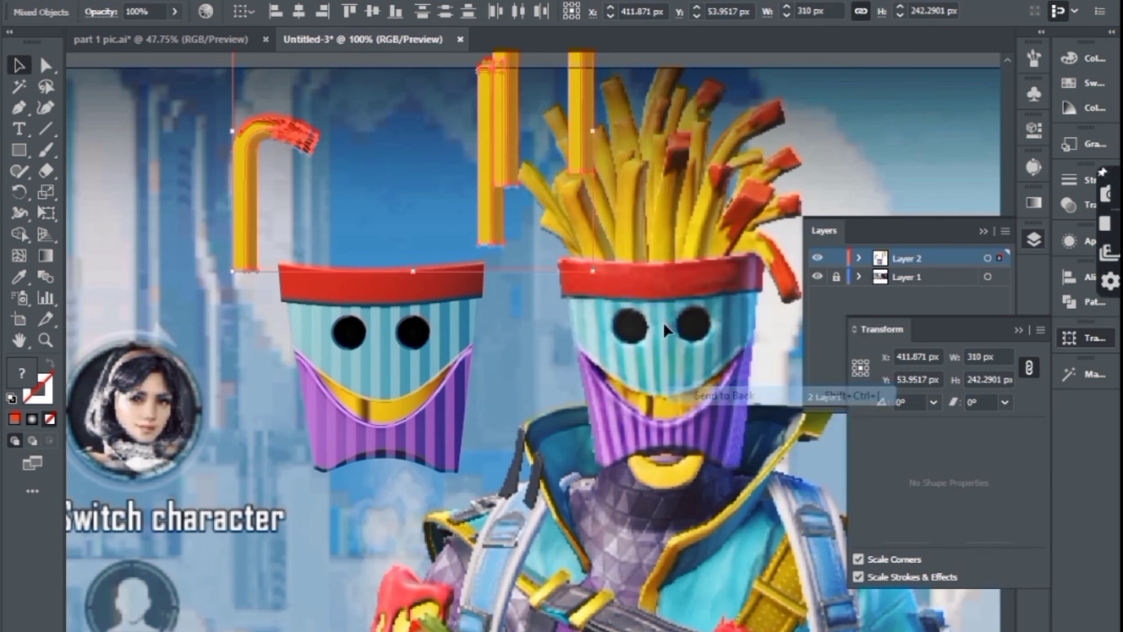
{"action": "left_click", "coordinate": [662, 283]}
Place two straws inside the left cup and the hook straw on its rim
{"action": "left_click_drag", "start_coordinate": [503, 159], "coordinate": [380, 193]}
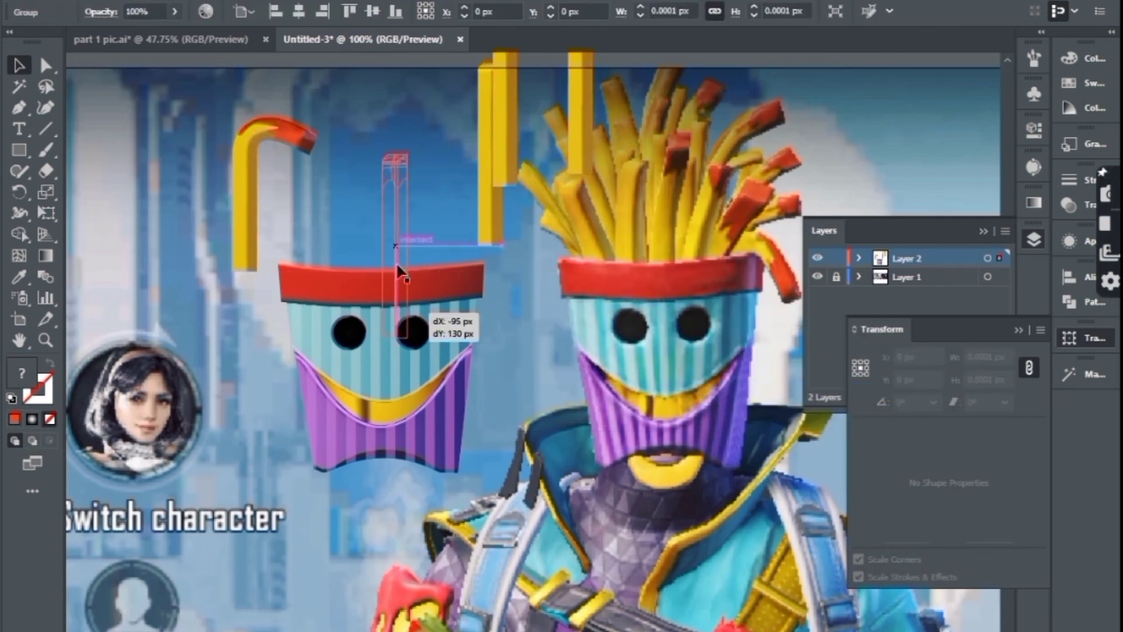
{"action": "mouse_move", "coordinate": [464, 223]}
{"action": "left_mouse_down"}
{"action": "mouse_move", "coordinate": [458, 292]}
{"action": "mouse_move", "coordinate": [361, 281]}
{"action": "left_mouse_up"}
{"action": "left_click_drag", "start_coordinate": [580, 136], "coordinate": [430, 318]}
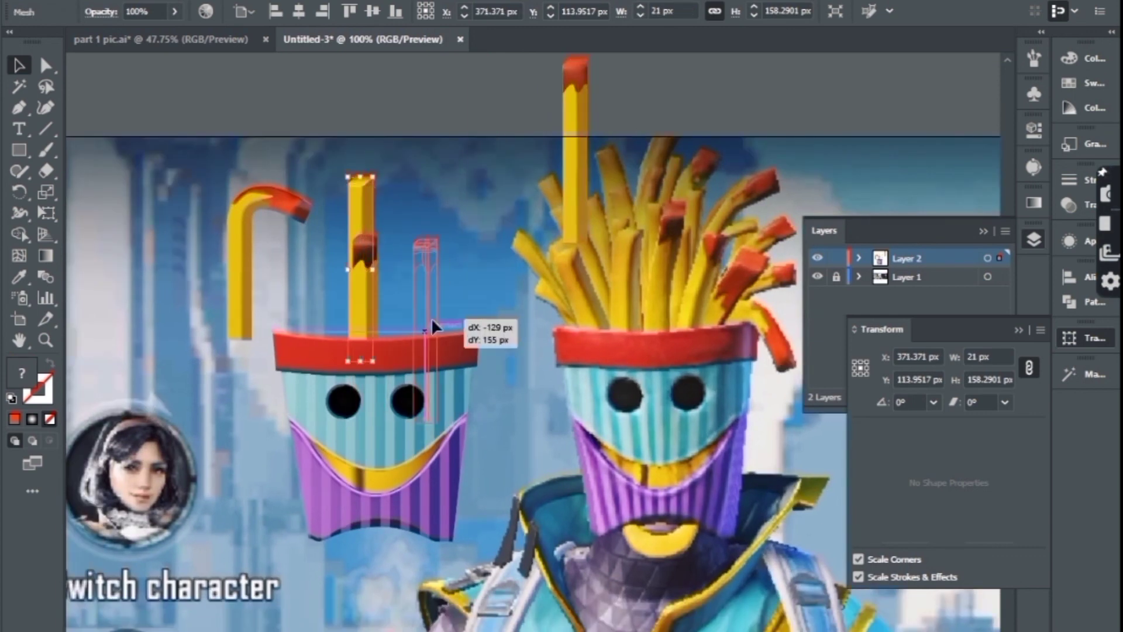
{"action": "left_click_drag", "start_coordinate": [252, 202], "coordinate": [453, 319]}
Mirror the hook straw across the vertical axis, set it at the cup's upper left, and shift a duplicated fry
{"action": "right_click", "coordinate": [453, 319]}
{"action": "mouse_move", "coordinate": [503, 538]}
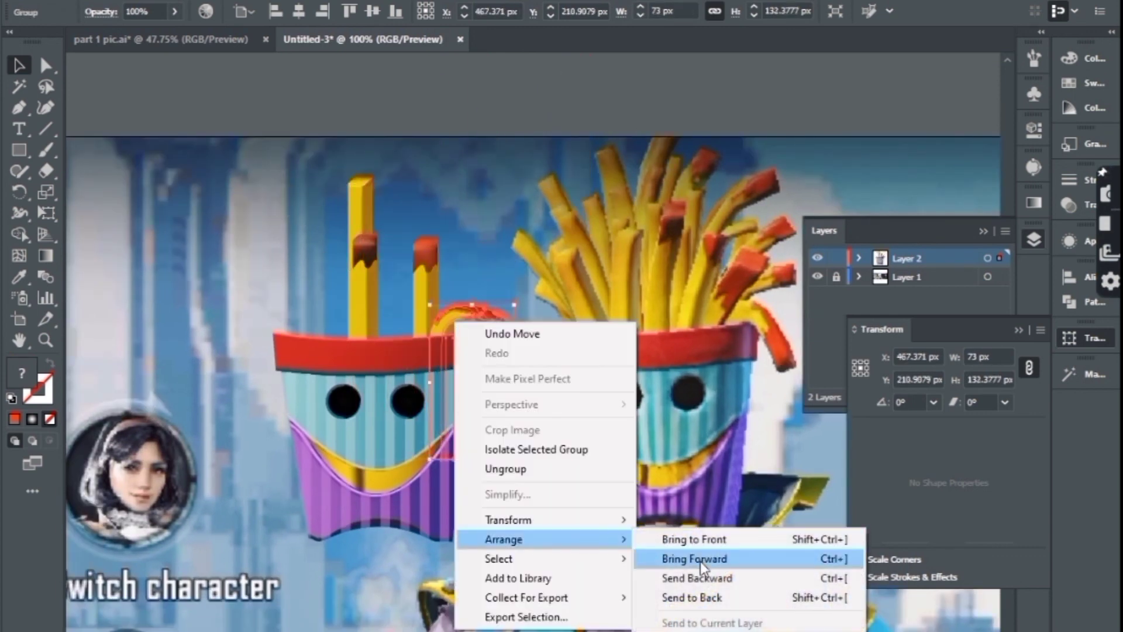
{"action": "left_click", "coordinate": [681, 584]}
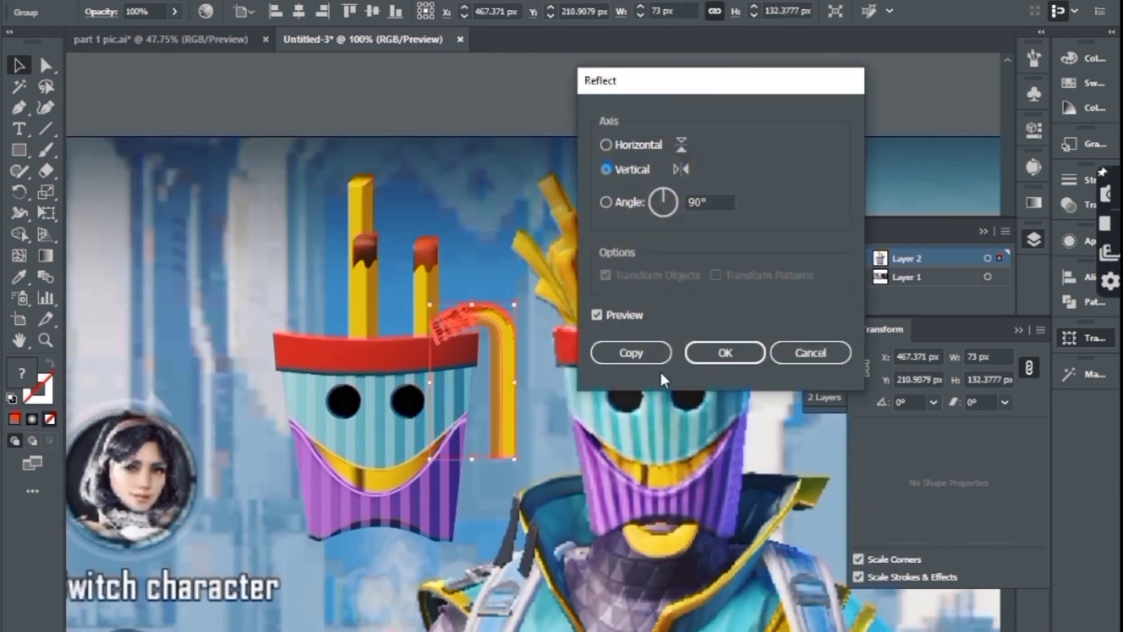
{"action": "left_click", "coordinate": [717, 350]}
{"action": "left_click_drag", "start_coordinate": [504, 350], "coordinate": [325, 291]}
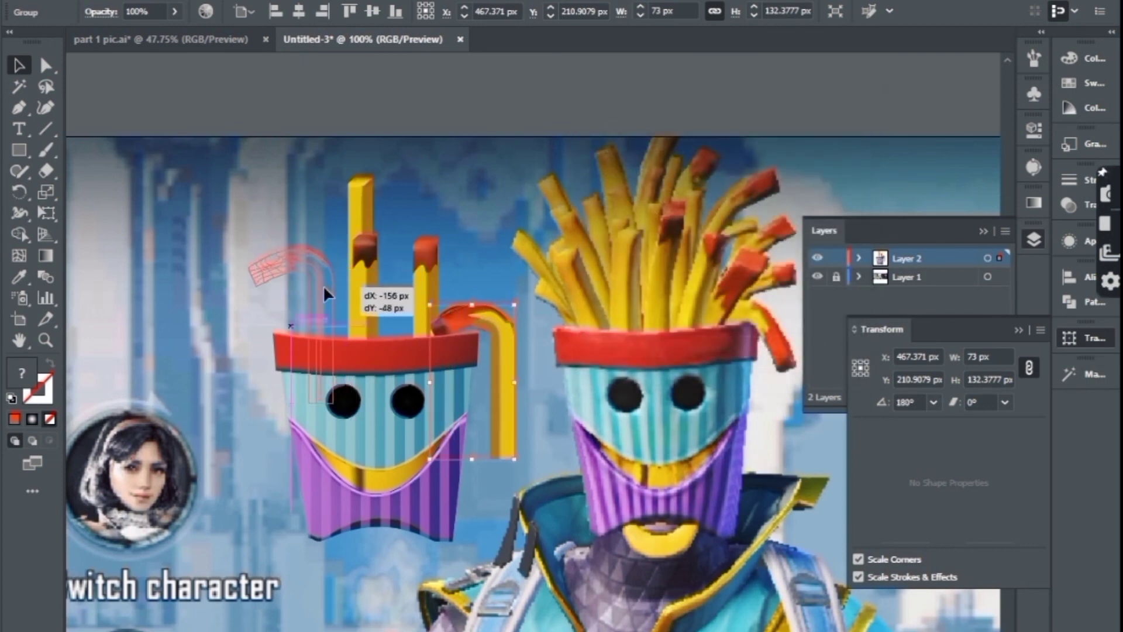
{"action": "mouse_move", "coordinate": [325, 292]}
{"action": "left_mouse_down"}
{"action": "mouse_move", "coordinate": [345, 249]}
{"action": "mouse_move", "coordinate": [404, 292]}
{"action": "left_mouse_up"}
{"action": "mouse_move", "coordinate": [434, 239]}
{"action": "left_mouse_down"}
{"action": "mouse_move", "coordinate": [458, 251]}
{"action": "mouse_move", "coordinate": [382, 269]}
{"action": "left_mouse_up"}
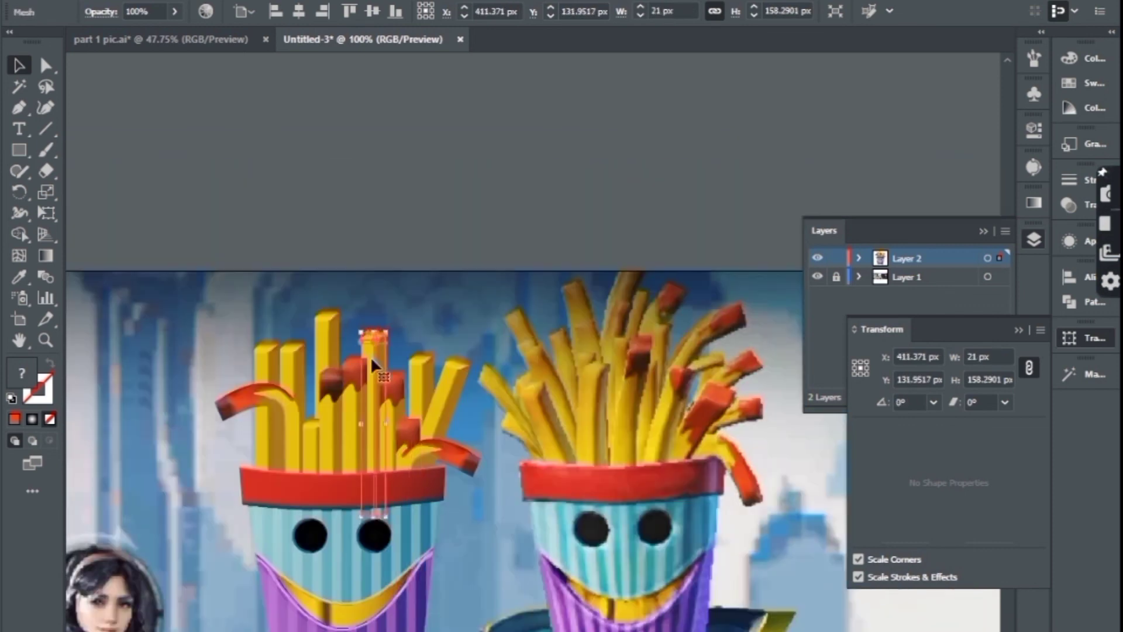
Bend a fry's mesh and move it down into the left cup
{"action": "scroll", "coordinate": [409, 292], "scroll_direction": "up", "scroll_amount": 3}
{"action": "key", "text": "a"}
{"action": "mouse_move", "coordinate": [383, 351]}
{"action": "left_mouse_down"}
{"action": "mouse_move", "coordinate": [408, 351]}
{"action": "mouse_move", "coordinate": [292, 290]}
{"action": "left_mouse_up"}
{"action": "key", "text": "v"}
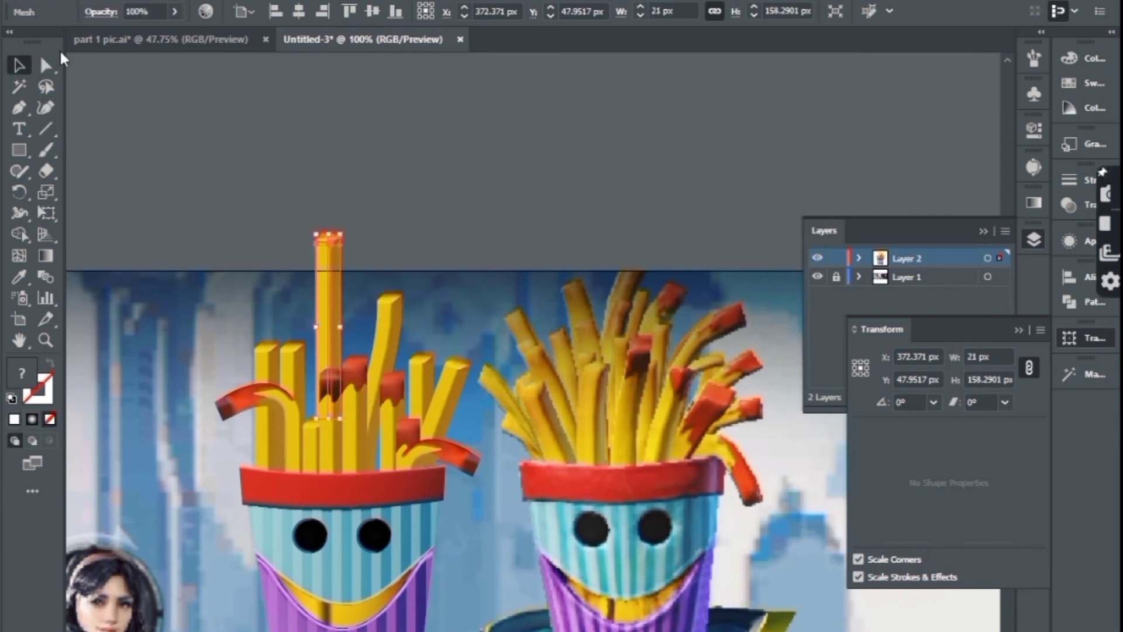
{"action": "left_click_drag", "start_coordinate": [294, 339], "coordinate": [298, 371]}
{"action": "left_click", "coordinate": [490, 305]}
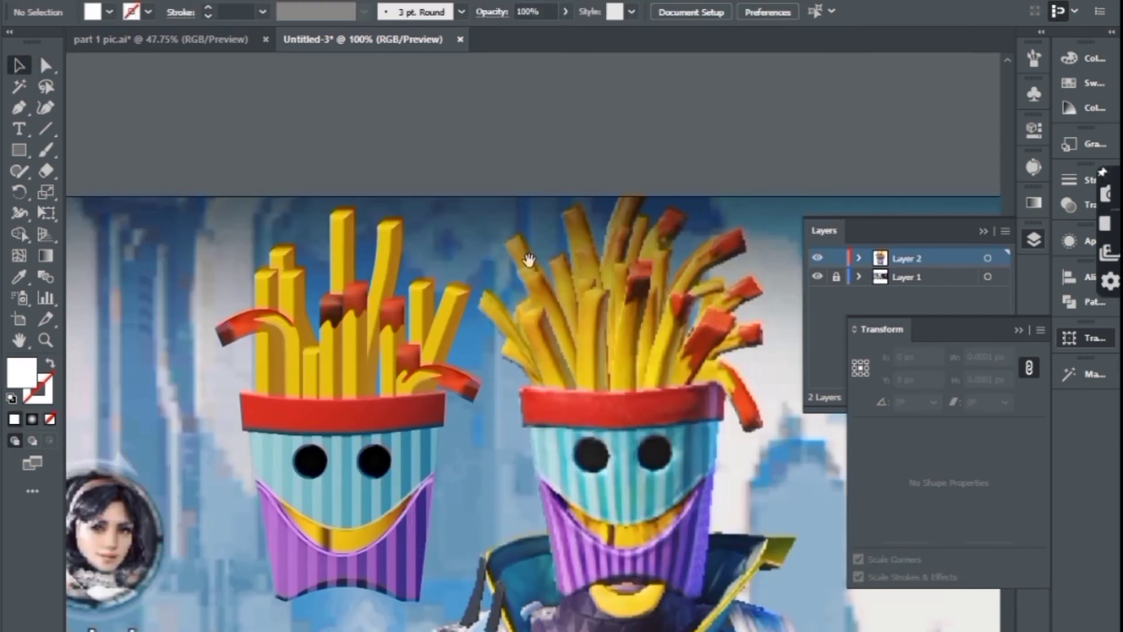
Reposition more fries in the left cup, then zoom out to view the whole character
{"action": "scroll", "coordinate": [472, 282], "scroll_direction": "down", "scroll_amount": 1}
{"action": "mouse_move", "coordinate": [337, 427]}
{"action": "left_mouse_down"}
{"action": "mouse_move", "coordinate": [244, 411]}
{"action": "mouse_move", "coordinate": [365, 333]}
{"action": "mouse_move", "coordinate": [293, 304]}
{"action": "mouse_move", "coordinate": [304, 342]}
{"action": "left_mouse_up"}
{"action": "scroll", "coordinate": [410, 351], "scroll_direction": "left", "scroll_amount": 2}
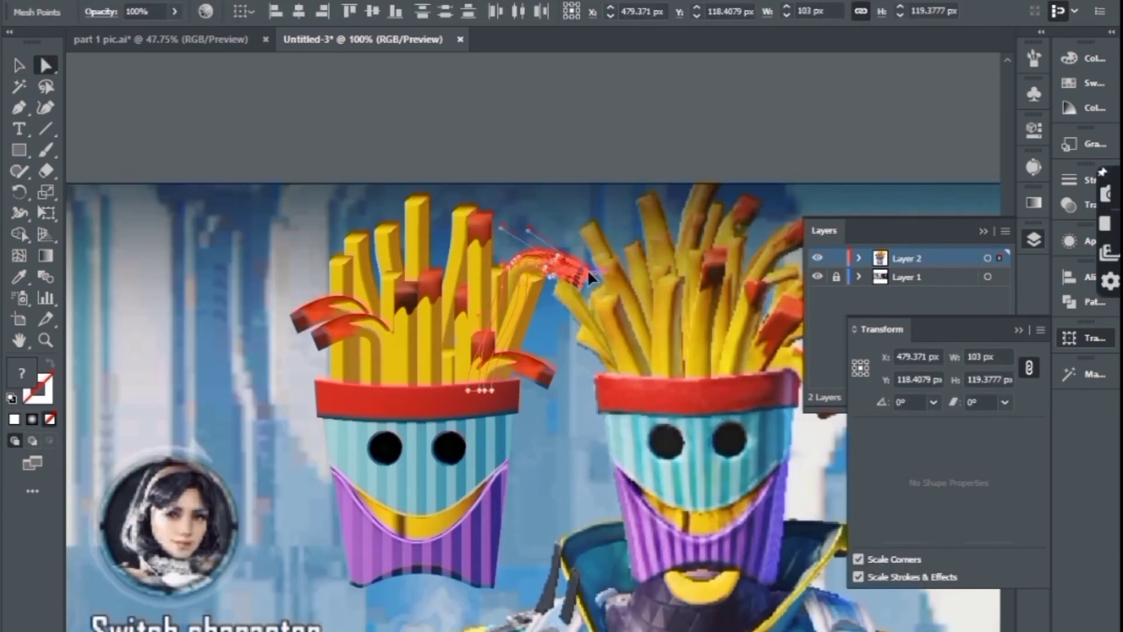
{"action": "left_click_drag", "start_coordinate": [440, 358], "coordinate": [445, 335]}
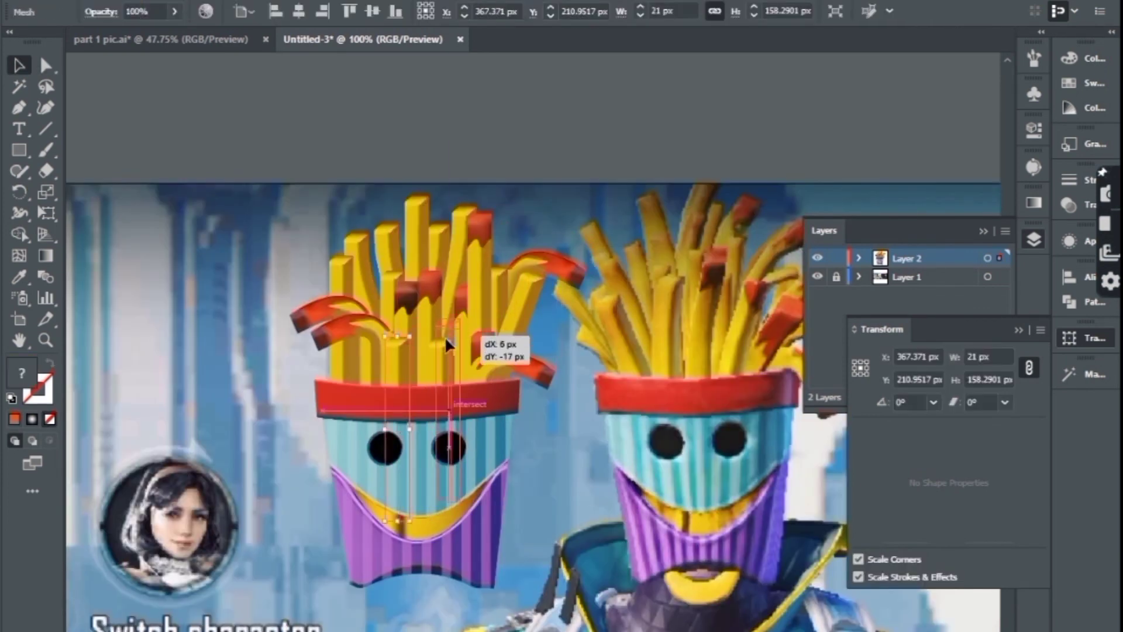
{"action": "scroll", "coordinate": [370, 250], "scroll_direction": "down", "scroll_amount": 1}
{"action": "scroll", "coordinate": [371, 251], "scroll_direction": "right", "scroll_amount": 2}
{"action": "left_click", "coordinate": [472, 497]}
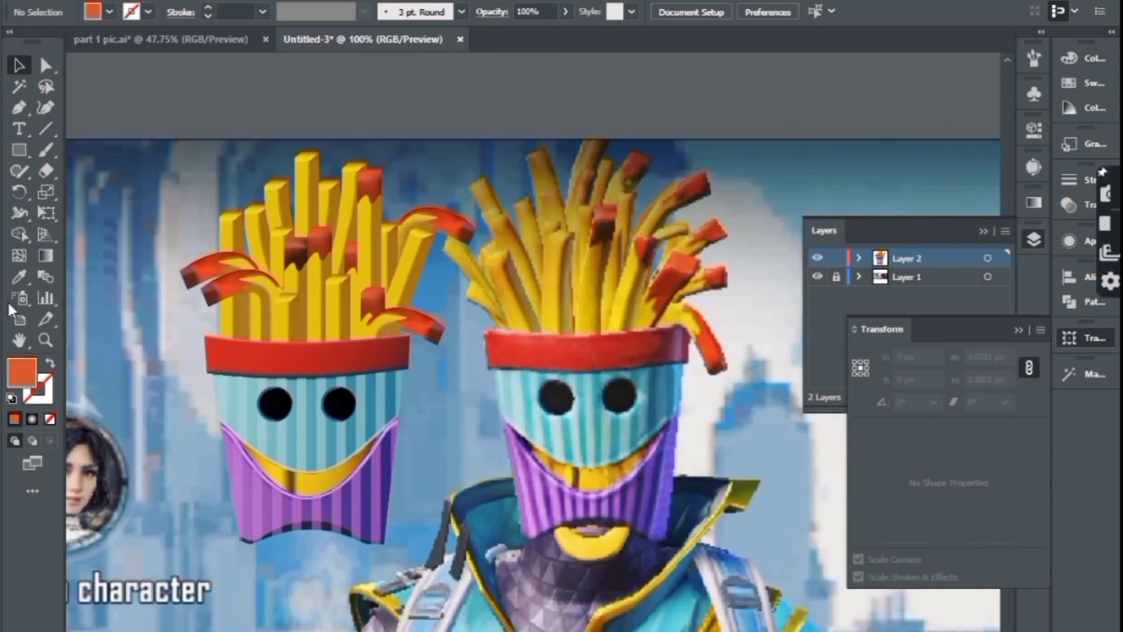
{"action": "left_click", "coordinate": [732, 352], "text": "alt"}
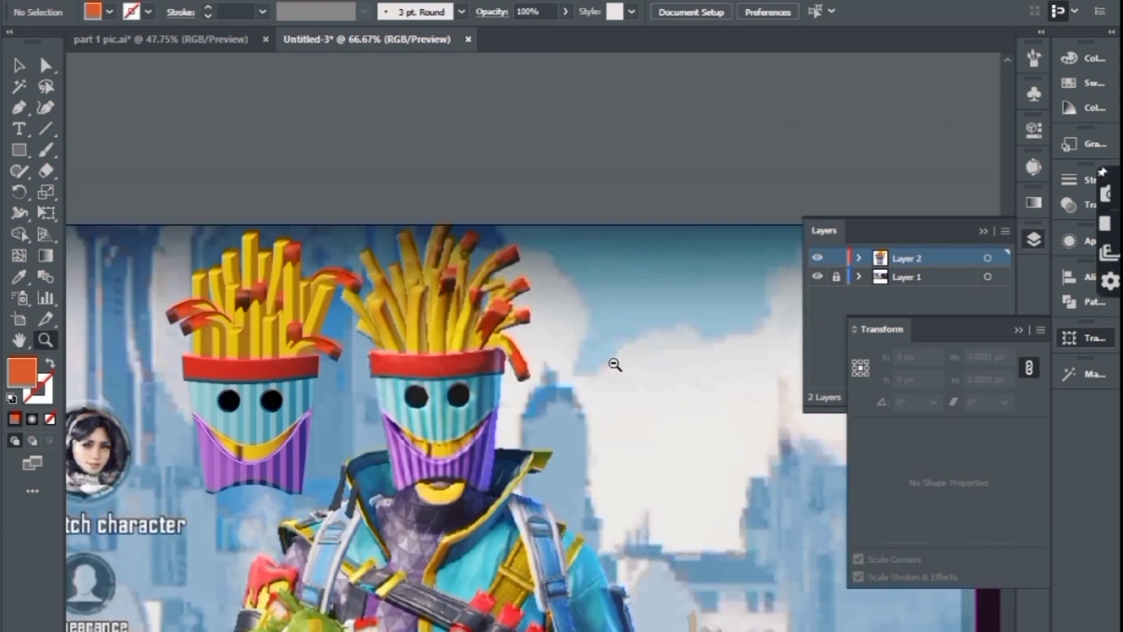
{"action": "left_click", "coordinate": [564, 373], "text": "alt"}
{"action": "scroll", "coordinate": [84, 230], "scroll_direction": "down", "scroll_amount": 1}
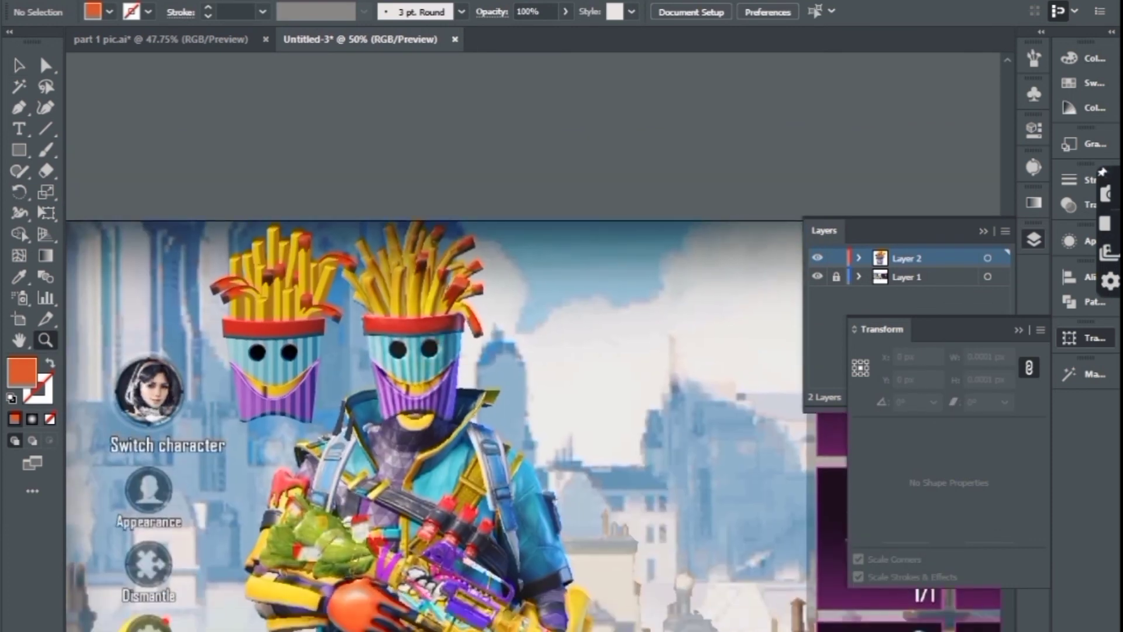
Nudge two fries into final position and zoom out to see the whole character
{"action": "left_click_drag", "start_coordinate": [248, 389], "coordinate": [267, 361]}
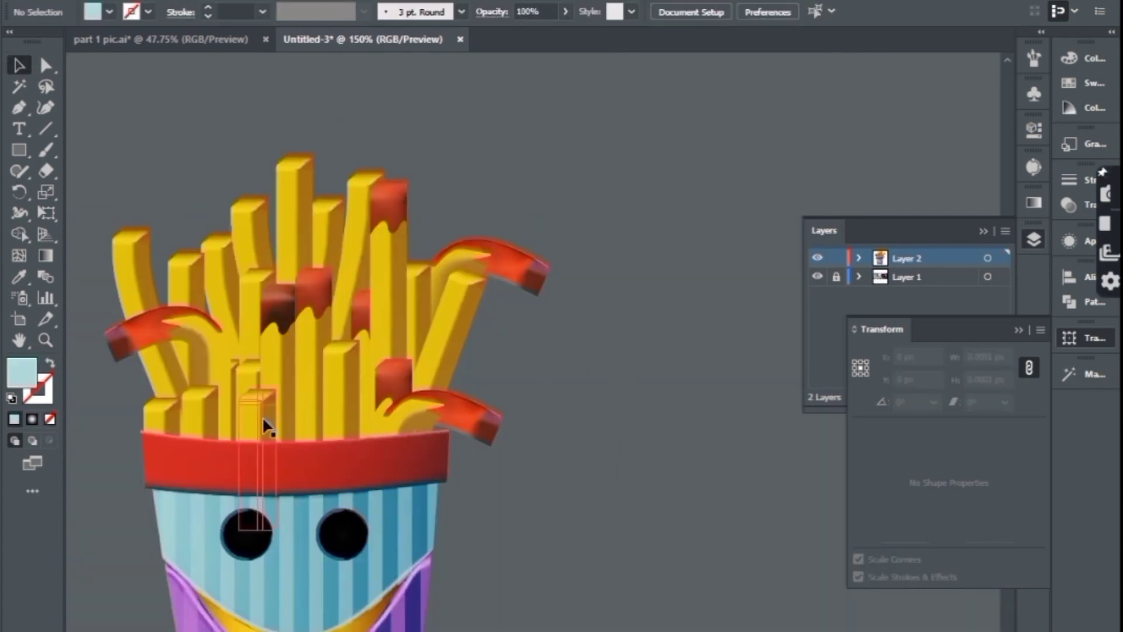
{"action": "key", "text": "z"}
{"action": "left_click", "coordinate": [477, 399], "text": "alt"}
{"action": "left_click", "coordinate": [476, 399], "text": "alt"}
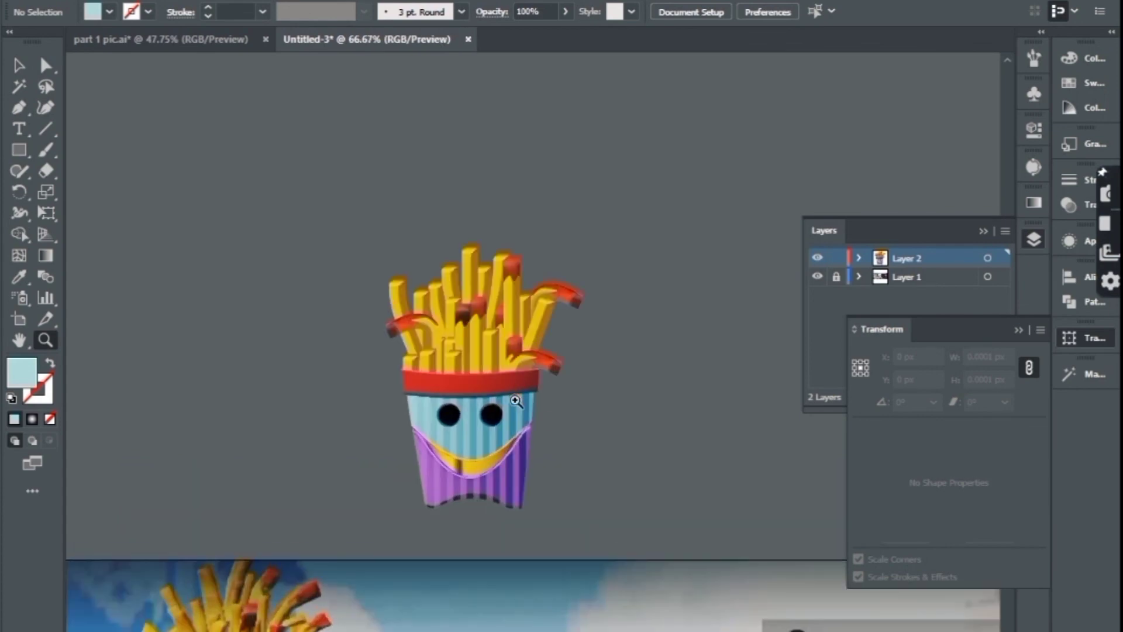
{"action": "key", "text": "v"}
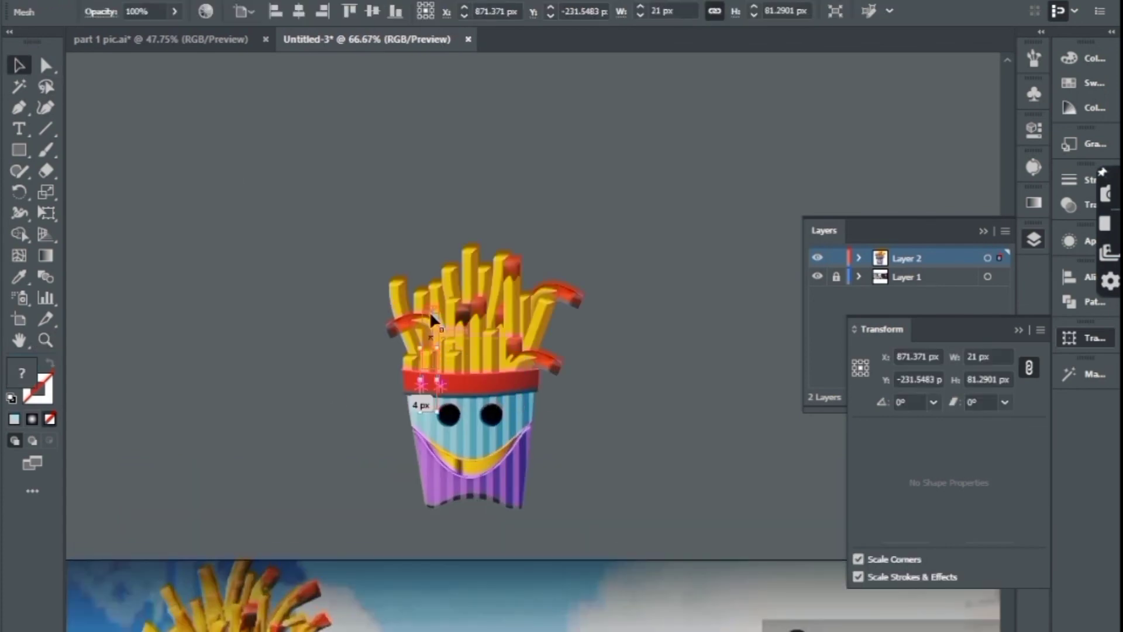
{"action": "left_click_drag", "start_coordinate": [430, 351], "coordinate": [426, 337]}
{"action": "left_click", "coordinate": [676, 338]}
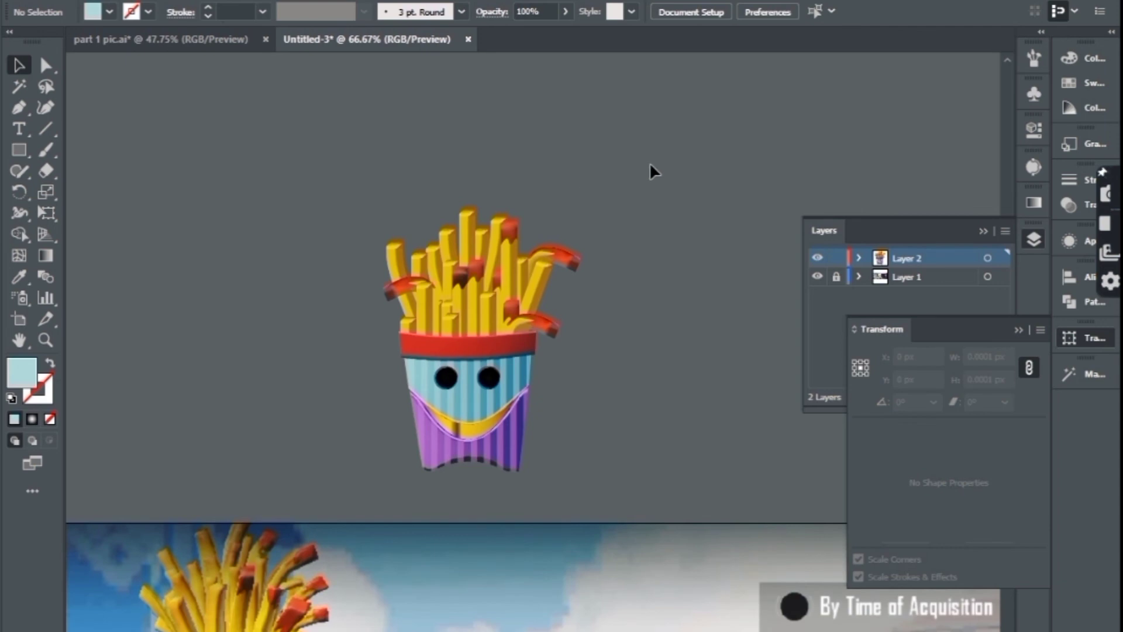
Marquee-select all the fries character artwork and group it
{"action": "left_click_drag", "start_coordinate": [649, 163], "coordinate": [349, 464]}
{"action": "right_click", "coordinate": [460, 361]}
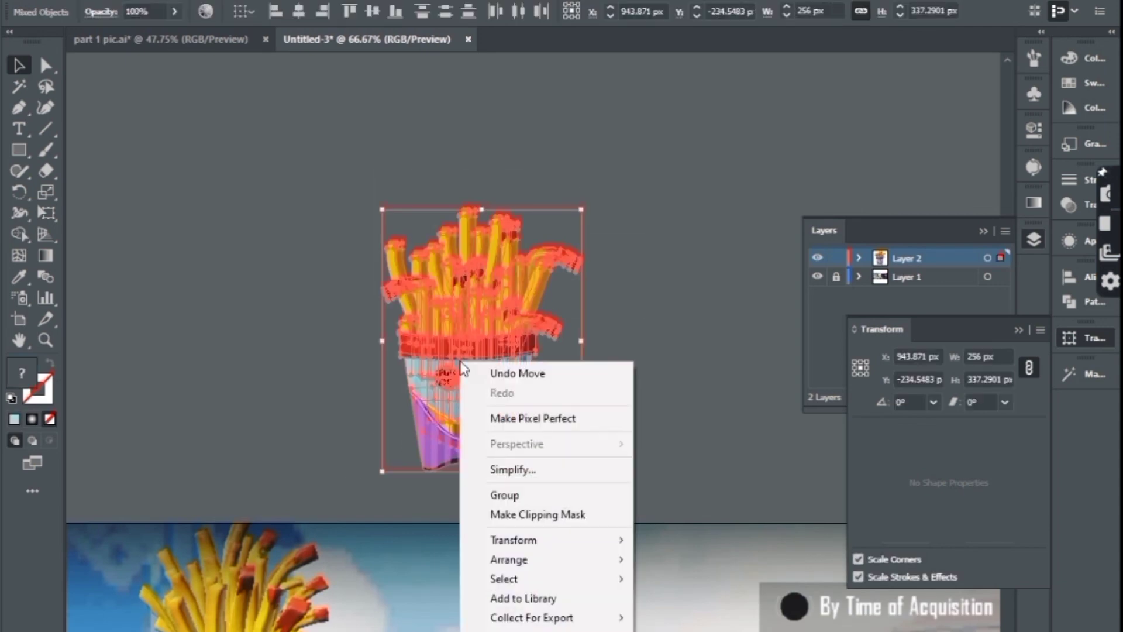
{"action": "left_click", "coordinate": [504, 495]}
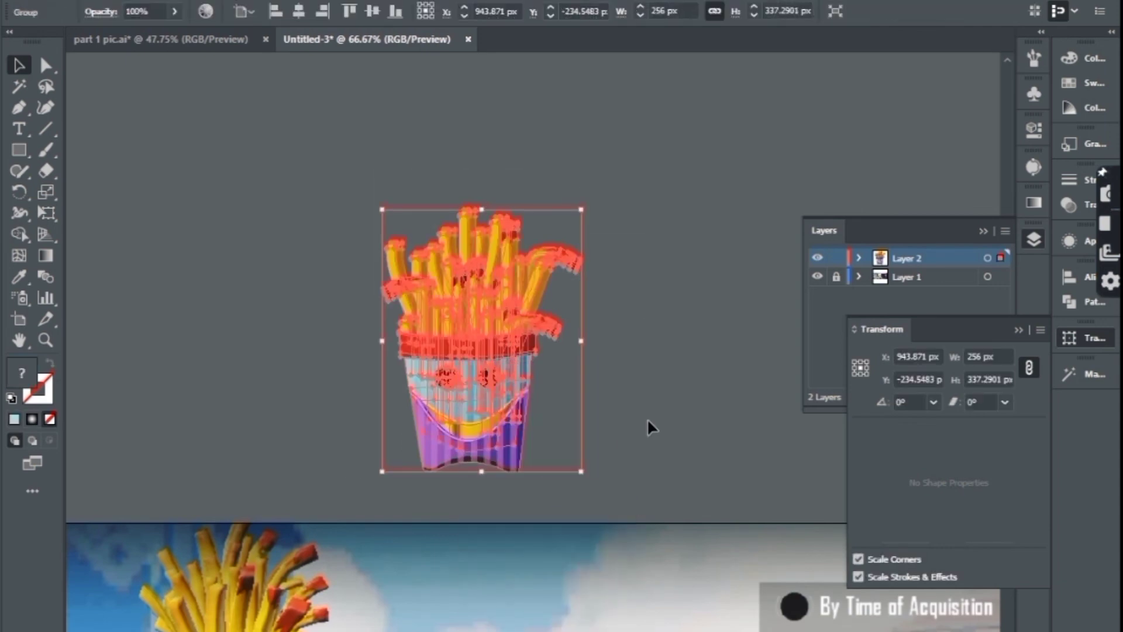
{"action": "left_click", "coordinate": [647, 421]}
{"action": "scroll", "coordinate": [629, 420], "scroll_direction": "down", "scroll_amount": 1}
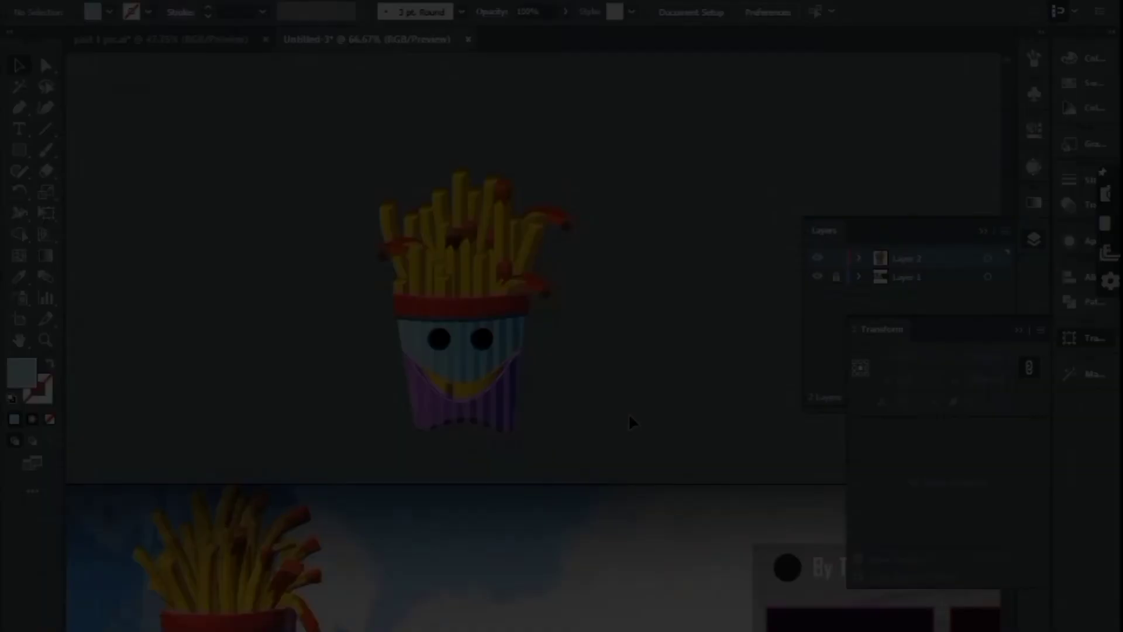